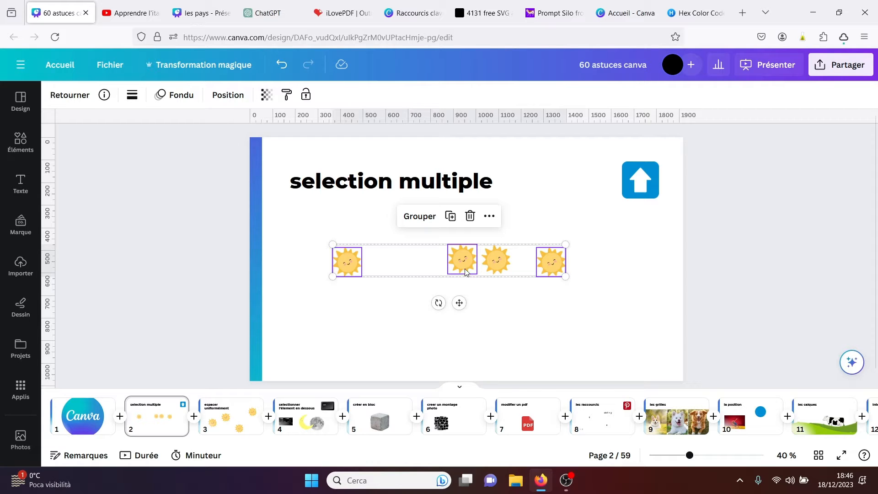
- Move the three selected suns together toward the lower part of the selection multiple page and enlarge them together
left_click_drag(465, 268, 453, 289)
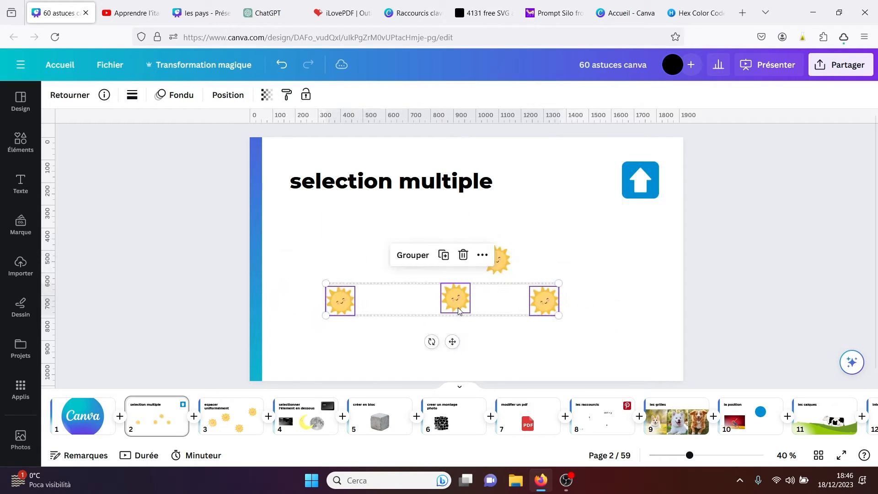
left_click_drag(557, 282, 644, 272)
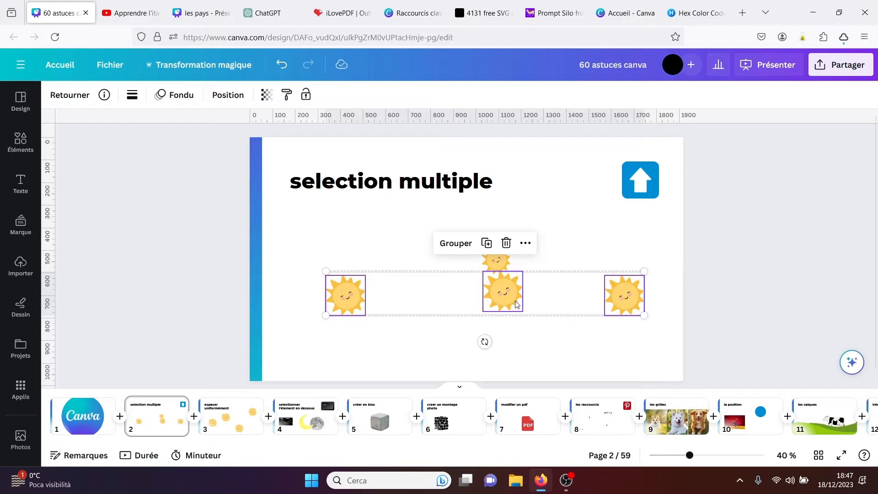
left_click_drag(509, 301, 480, 336)
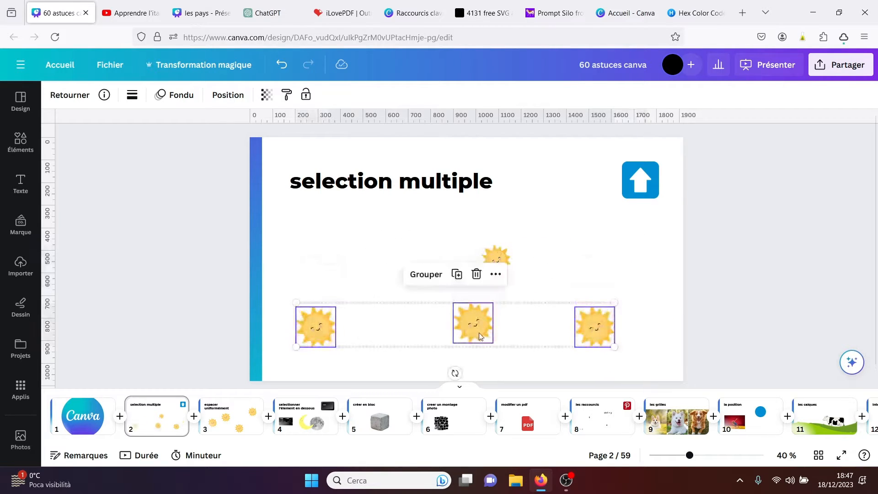
left_click(652, 344)
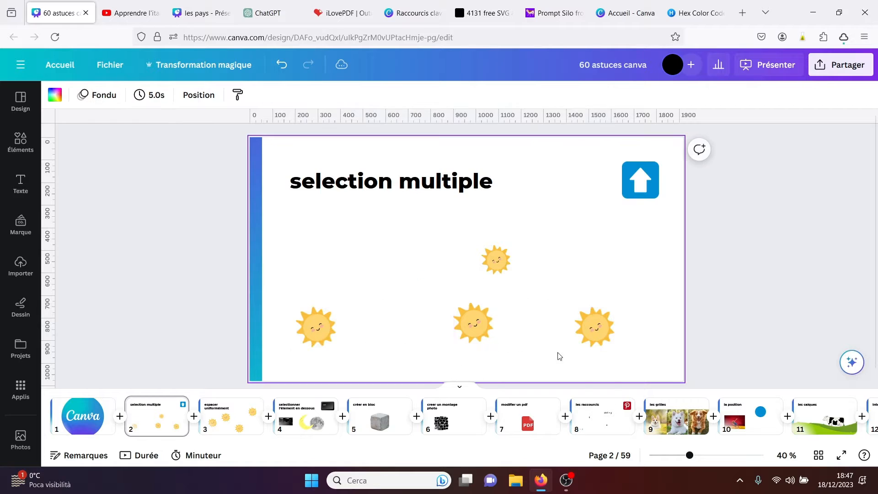
- On page 3, select all four scattered suns and space them evenly in one row with the Réarranger option
left_click(219, 424)
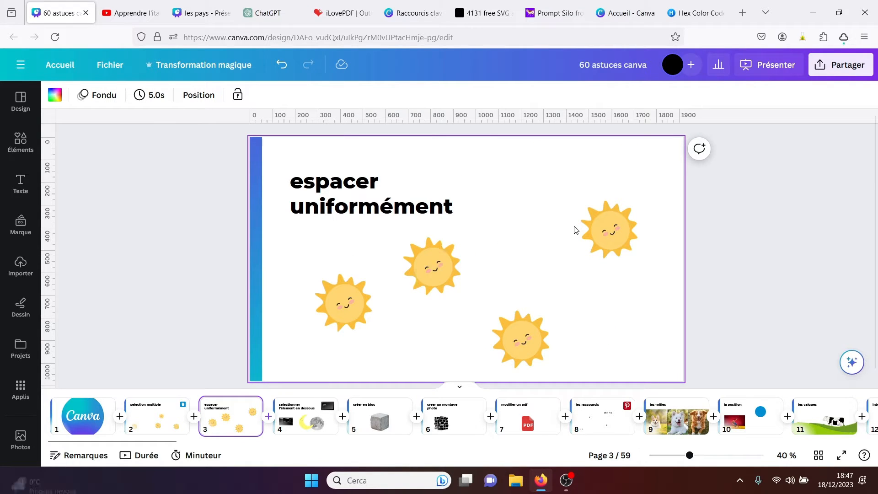
left_click(353, 302)
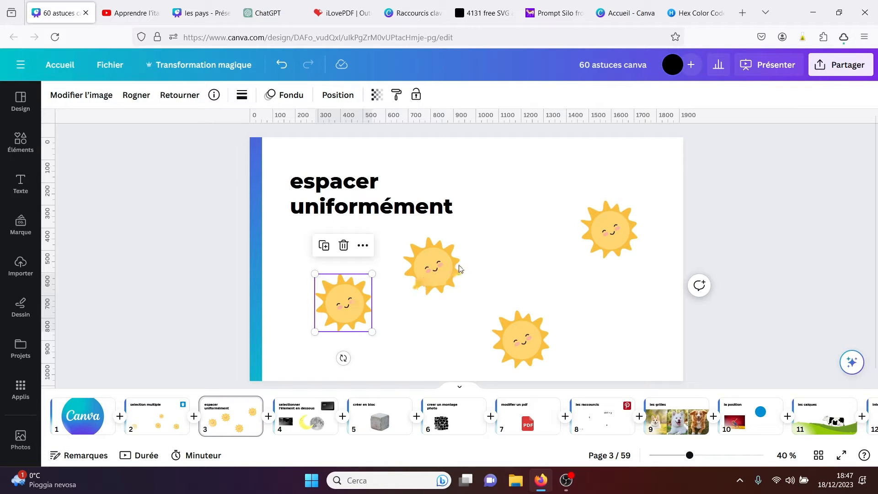
left_click(445, 264, "shift")
left_click(516, 326, "shift")
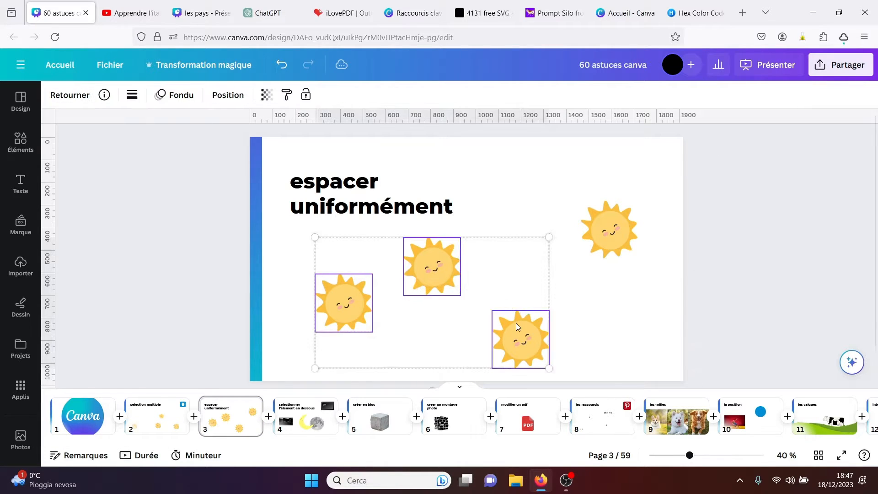
left_click(599, 223, "shift")
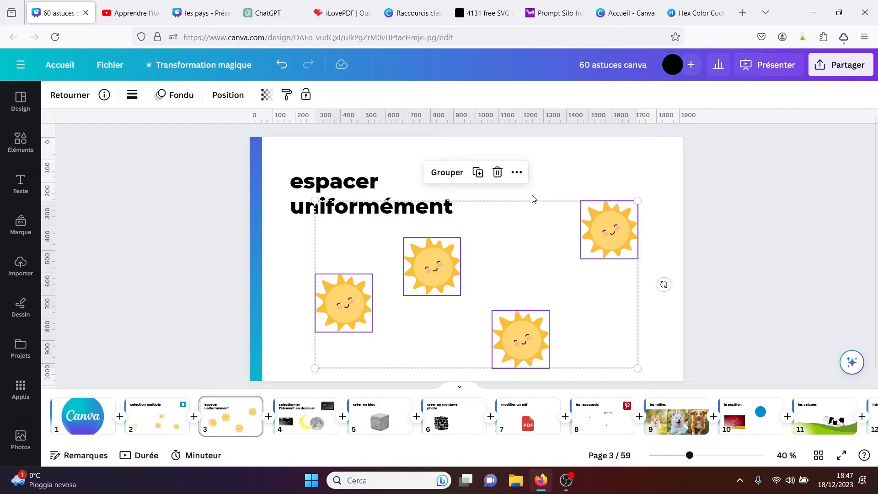
left_click(517, 173)
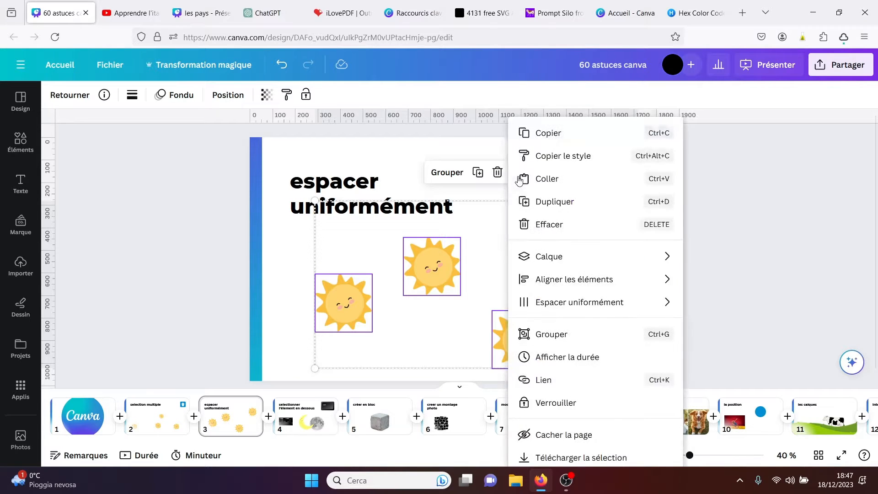
mouse_move(573, 309)
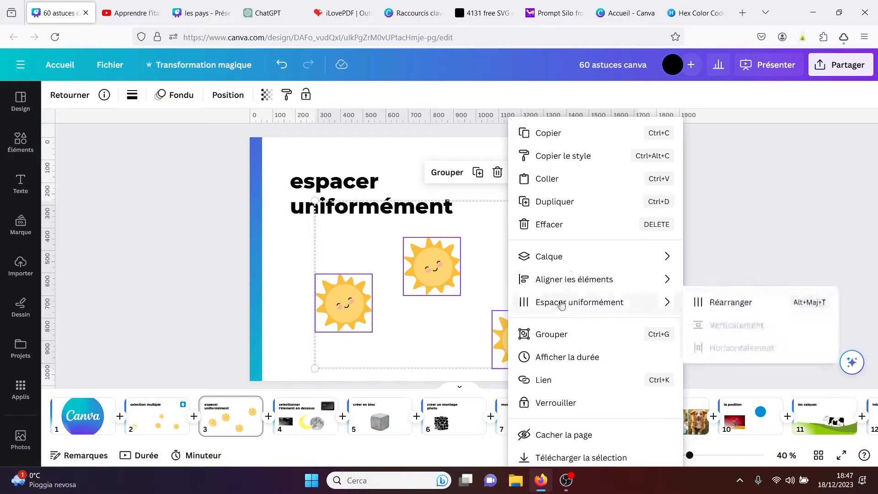
left_click(721, 303)
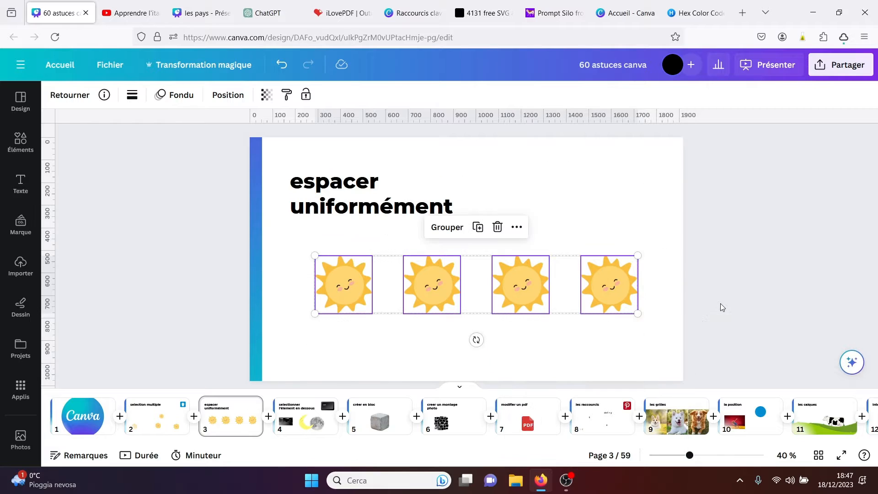
left_click(729, 270)
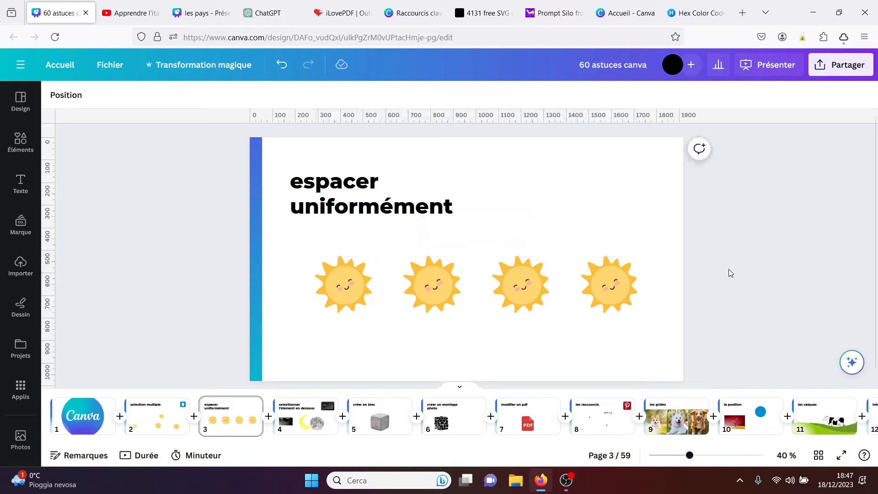
- On page 4, move the yellow crescent over the grey moon so that it covers it
left_click(280, 425)
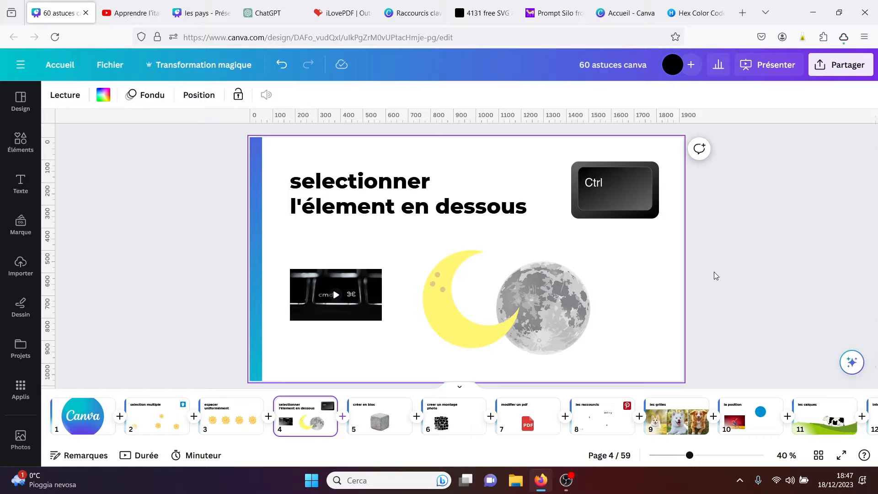
left_click(553, 298)
left_click(428, 283)
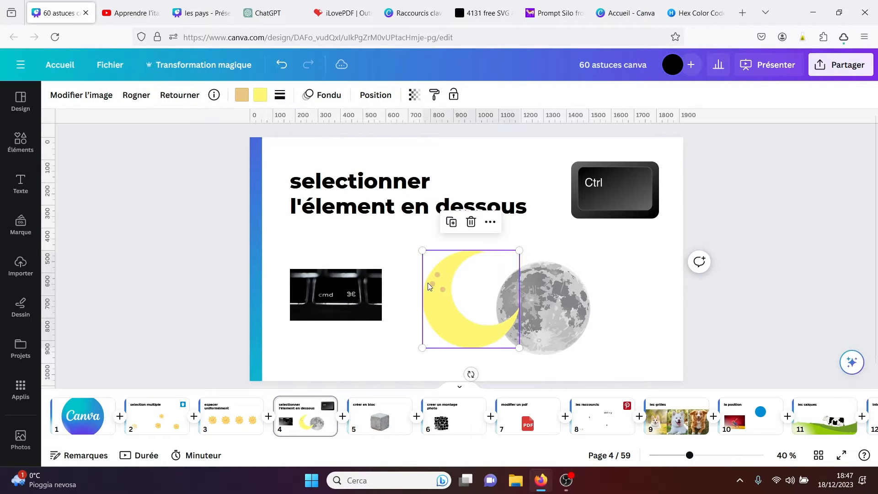
left_click_drag(428, 283, 502, 293)
left_click(615, 303)
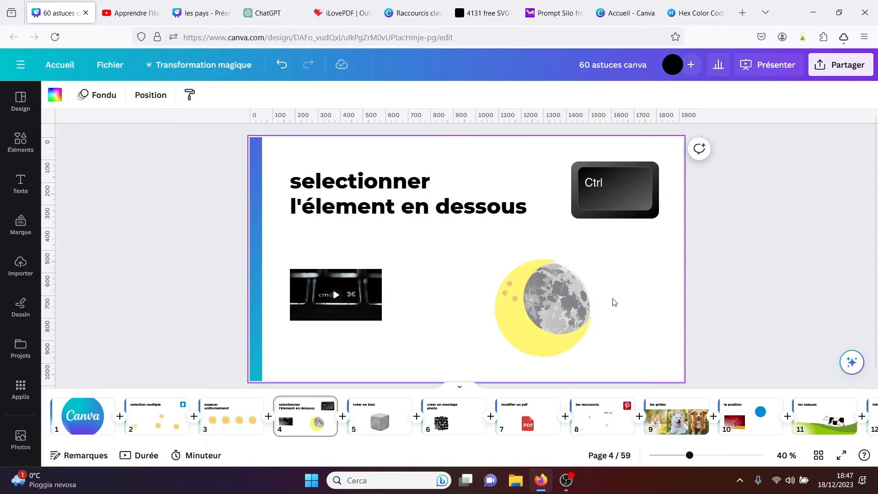
- Select the grey moon lying beneath the crescent and move it out to the crescent's left side
left_click(556, 302, "ctrl")
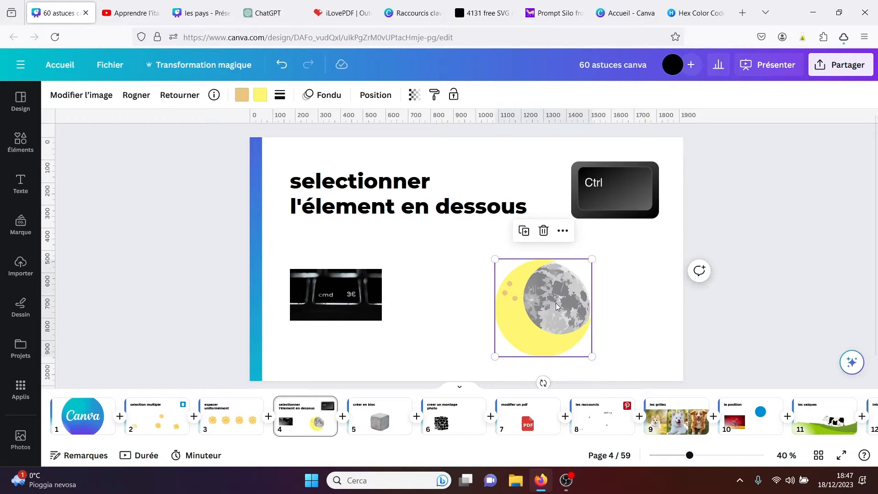
mouse_move(556, 303)
left_mouse_down()
mouse_move(522, 285)
mouse_move(557, 281)
mouse_move(553, 303)
left_mouse_up()
left_click(635, 308)
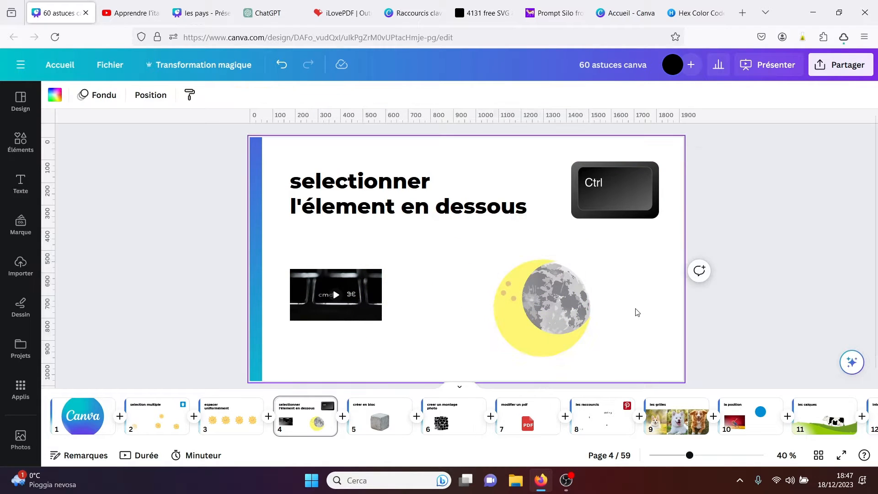
left_click(547, 295)
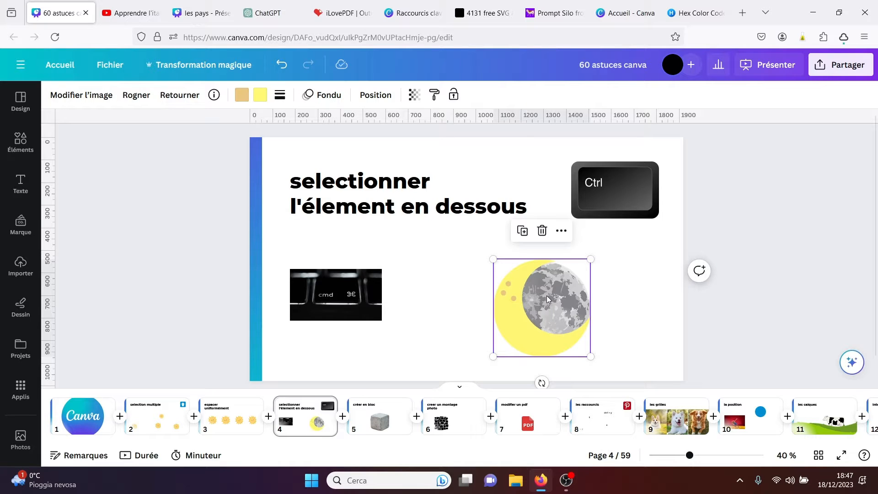
left_click(547, 295, "ctrl")
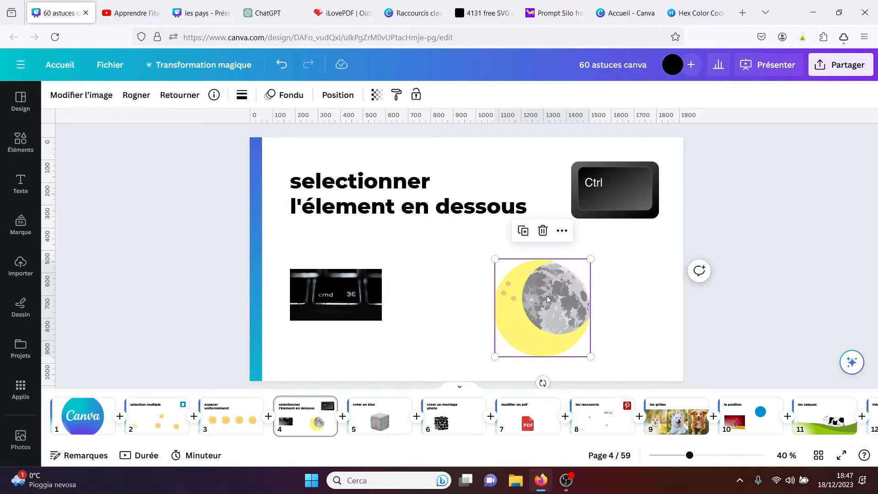
left_click_drag(547, 296, 470, 278)
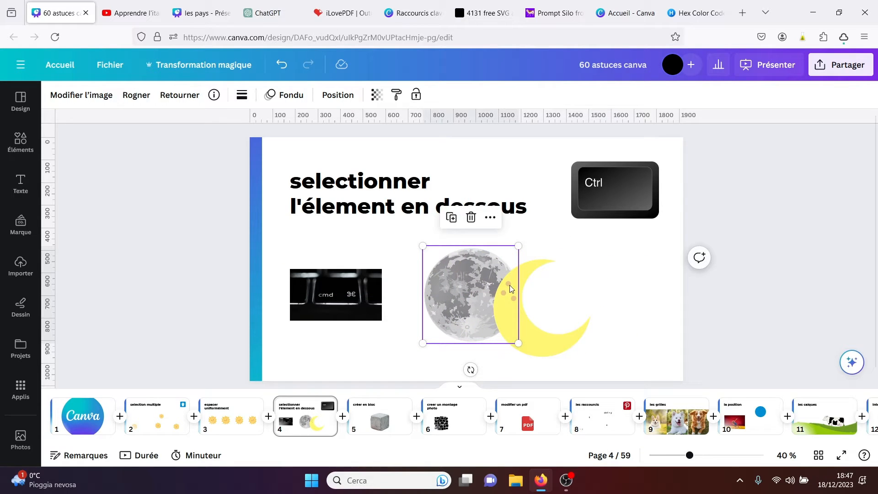
left_click(602, 305)
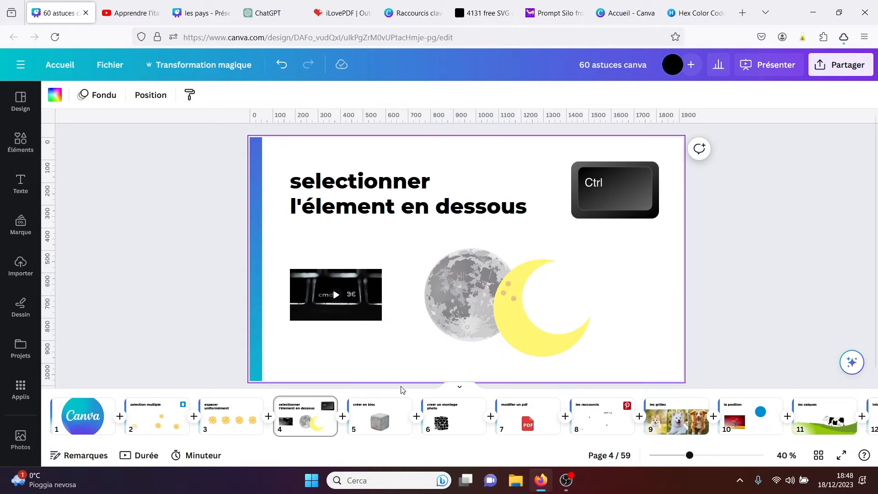
- On page 5, open the Créer en bloc app and look at its manual data entry table
left_click(373, 415)
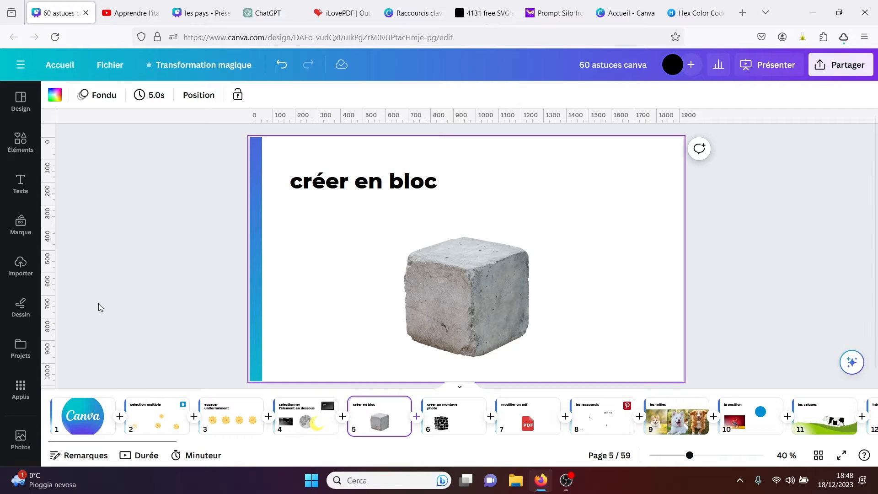
left_click(21, 388)
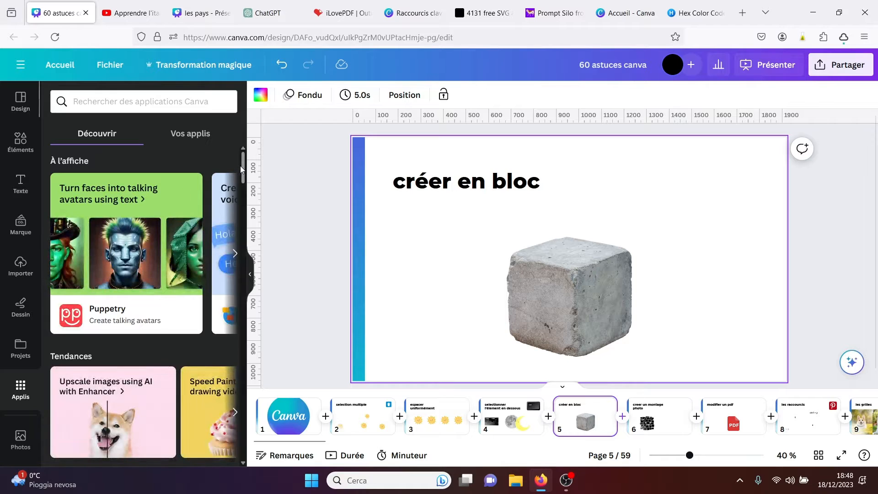
left_click_drag(240, 166, 240, 196)
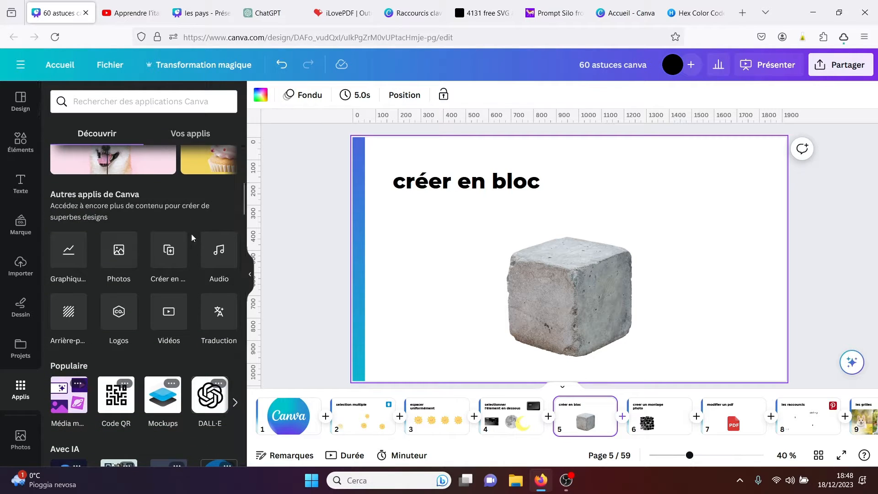
left_click(167, 256)
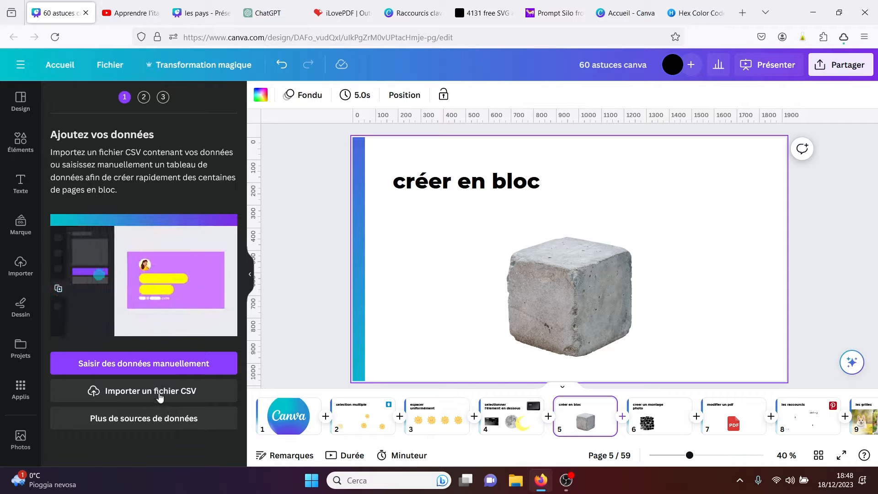
left_click(151, 364)
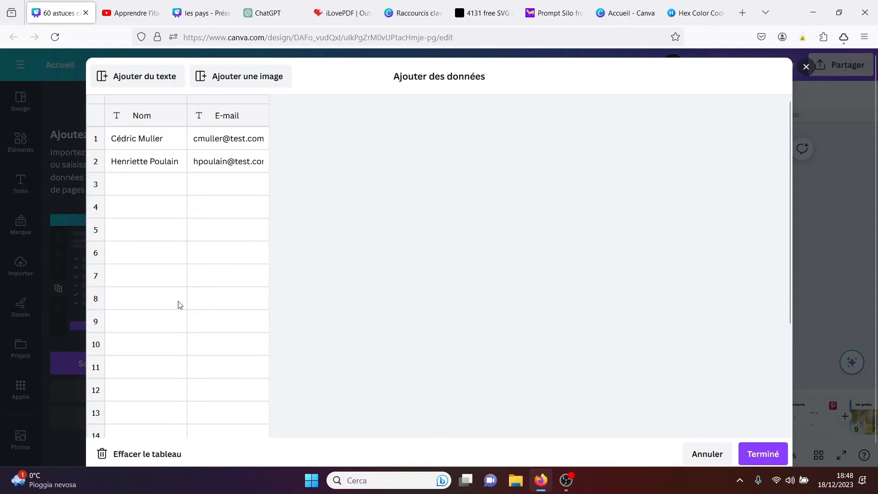
left_click(806, 69)
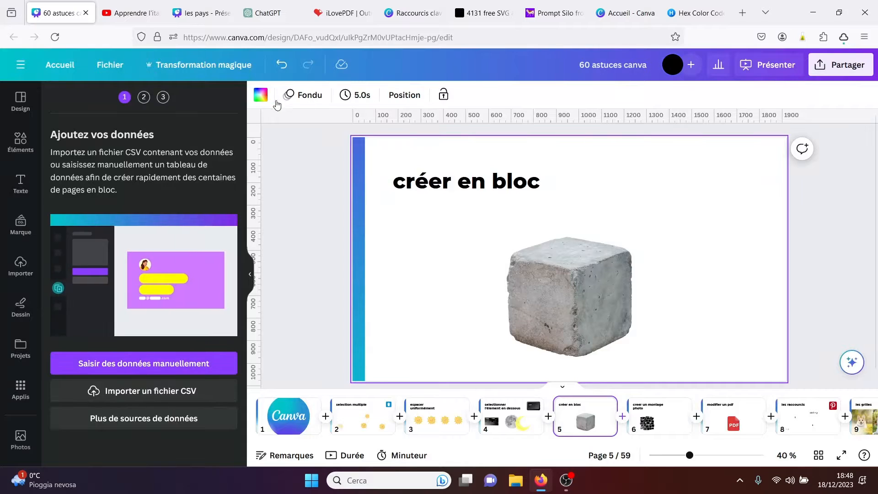
- Switch to YouTube and look through the popular videos of the Apprendre l'italien channel
left_click(130, 10)
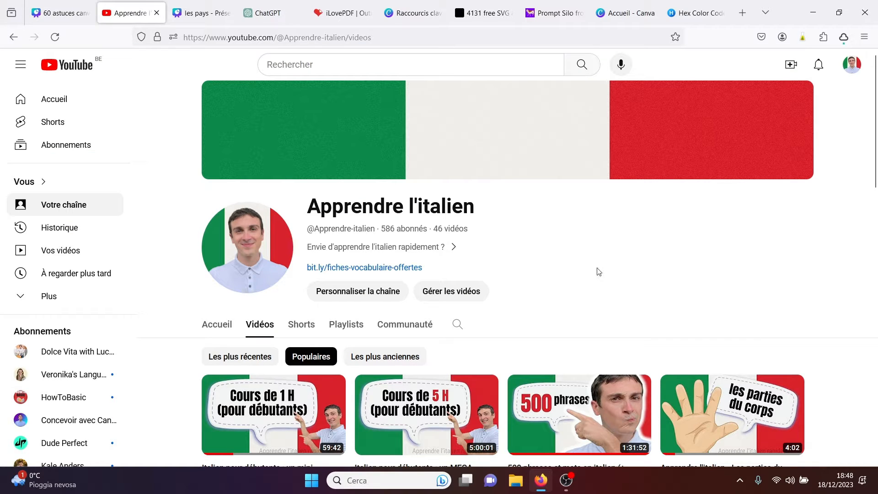
scroll(877, 192, "down", 4)
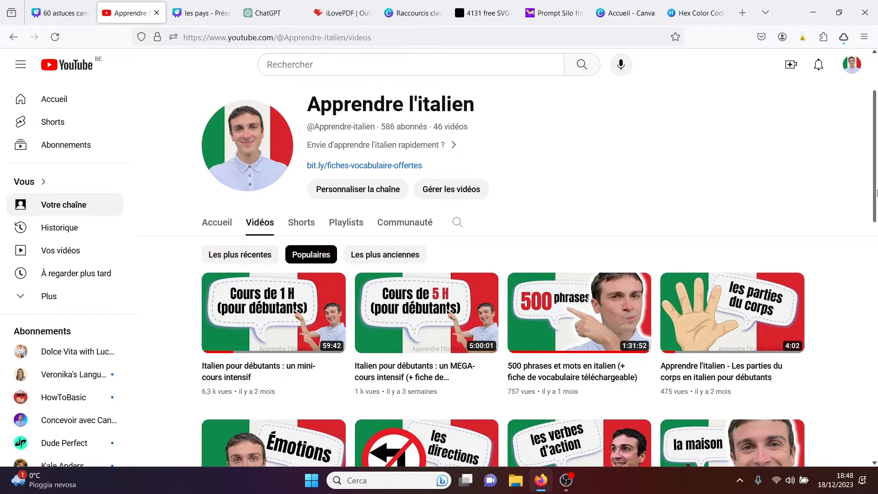
left_click_drag(876, 192, 876, 212)
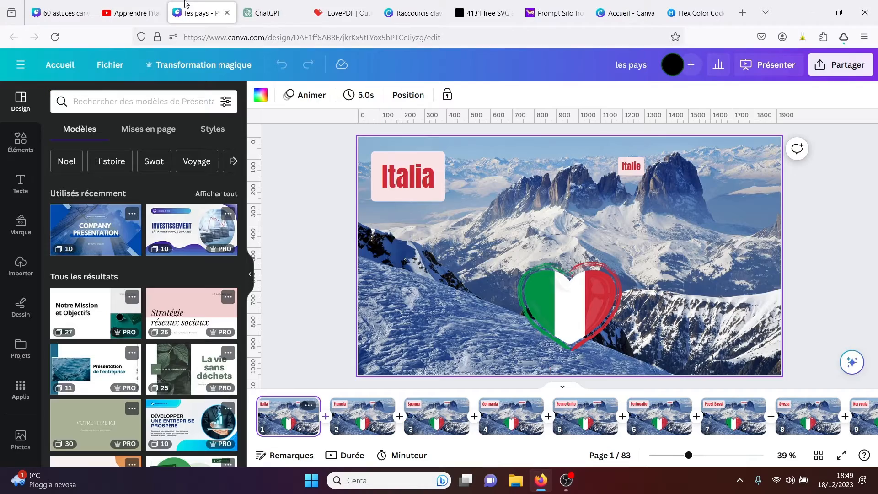
- Examine the pages of the les pays presentation in grid view, and return to the single-page view
left_click(819, 455)
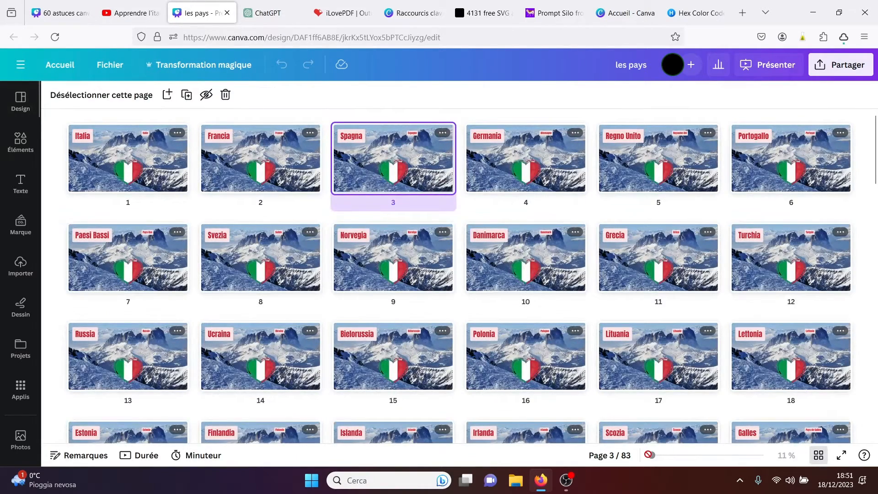
left_click(818, 456)
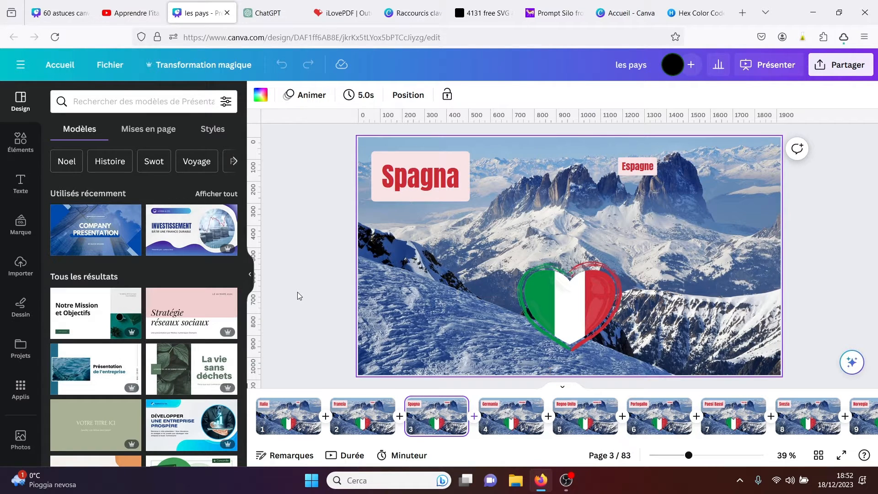
- Switch to YouTube and look over the Communauté page of the Apprendre l'italien channel with its image post form
left_click(283, 18)
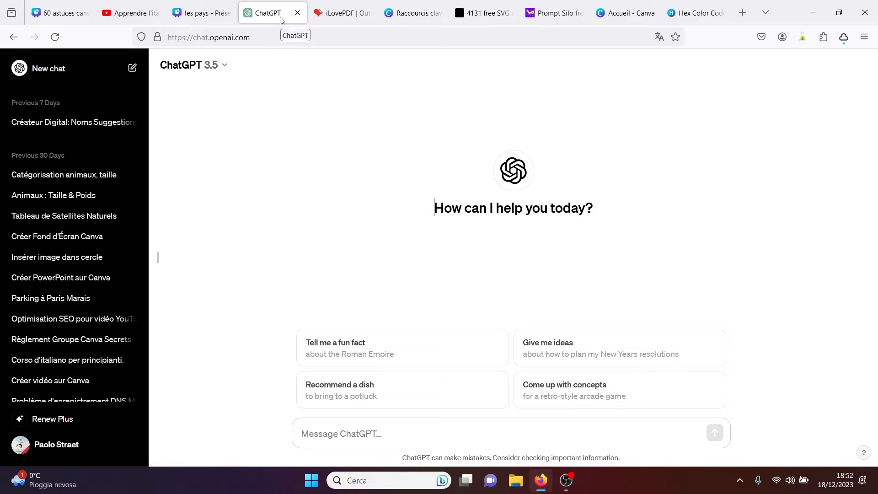
left_click(134, 8)
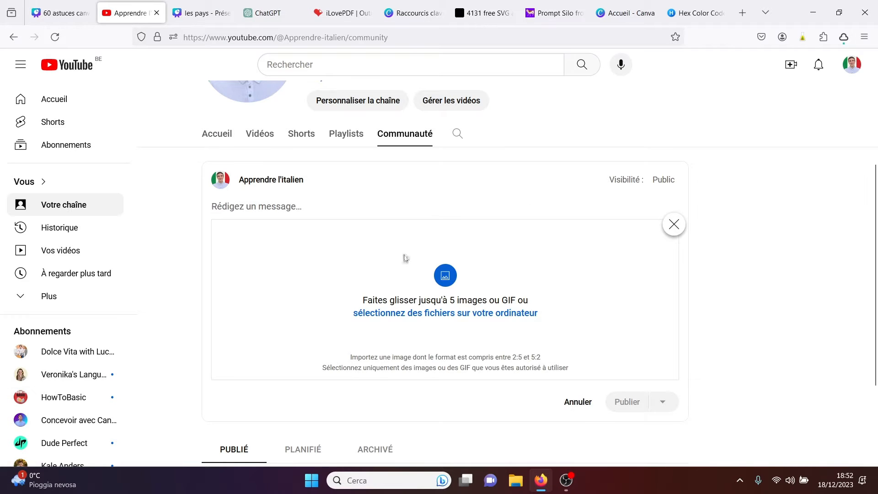
scroll(875, 205, "up", 3)
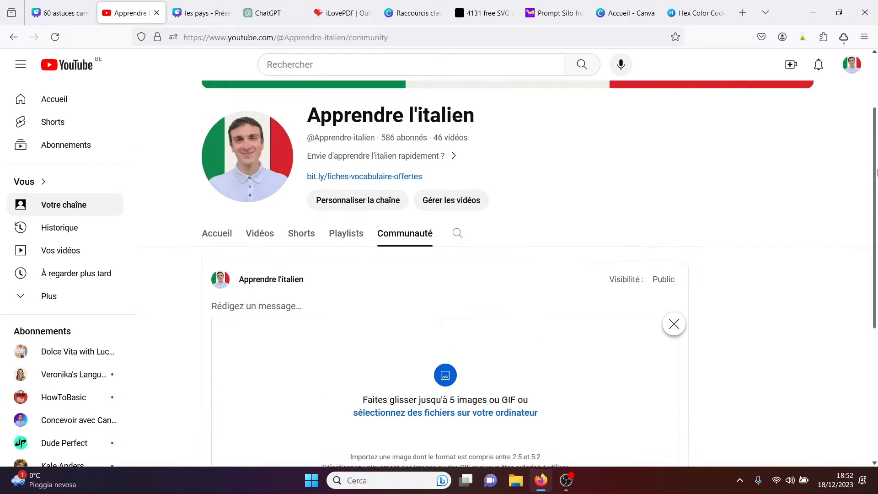
scroll(874, 155, "down", 3)
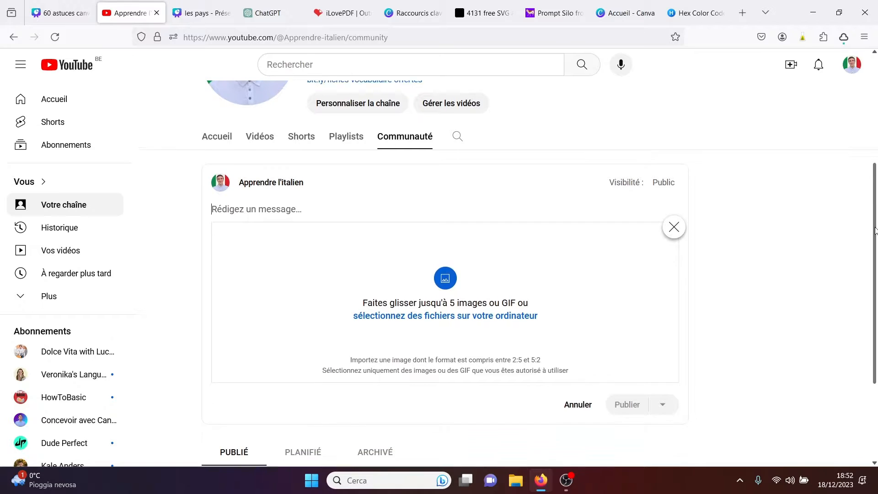
- Return to the les pays presentation in Canva and create a new 1080 × 1080 px Publication Instagram design, searching for "insta"
left_click(208, 5)
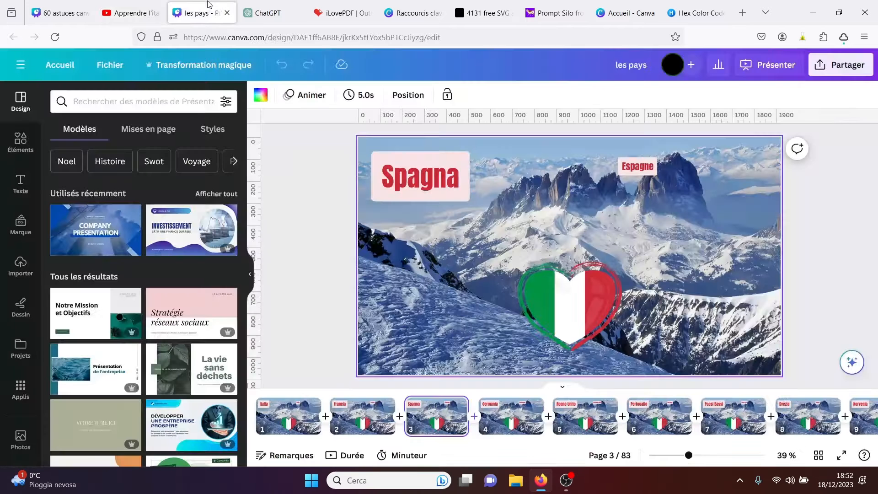
left_click(111, 68)
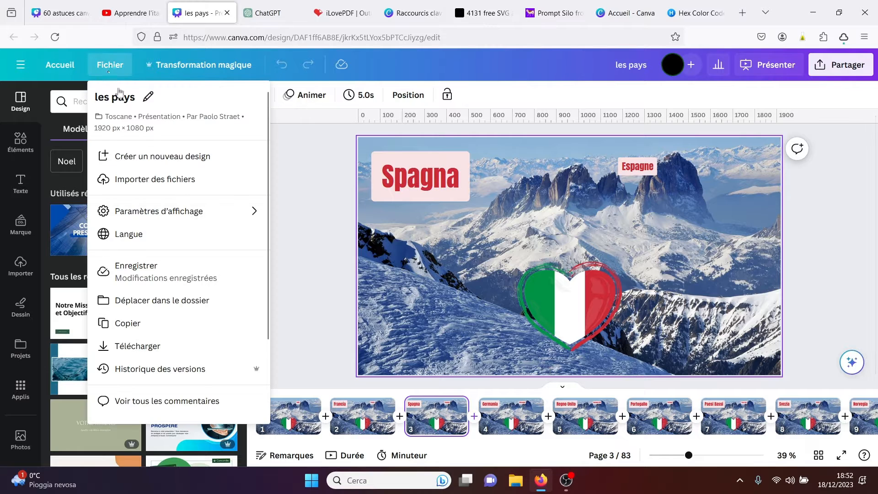
left_click(139, 158)
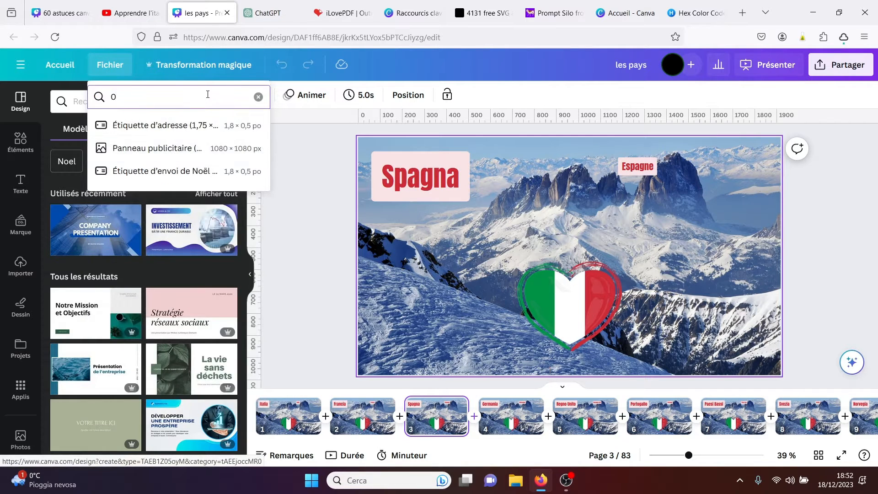
left_click(258, 97)
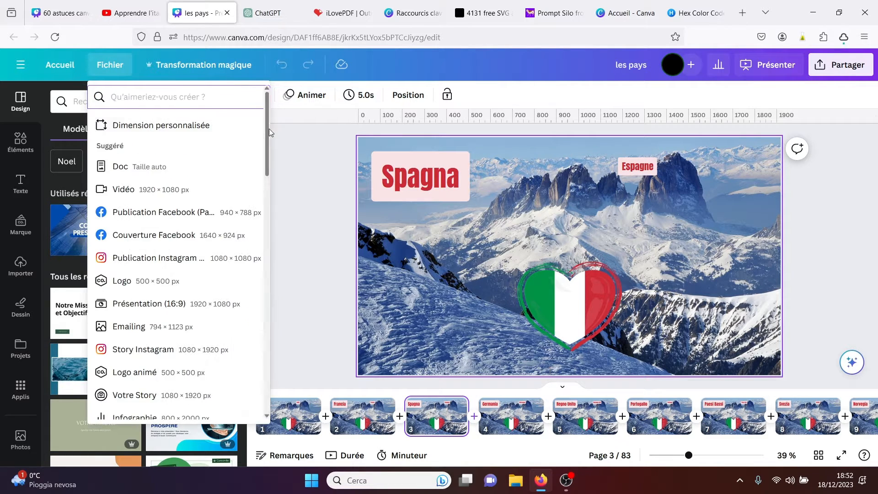
left_click_drag(268, 134, 263, 26)
type("insta")
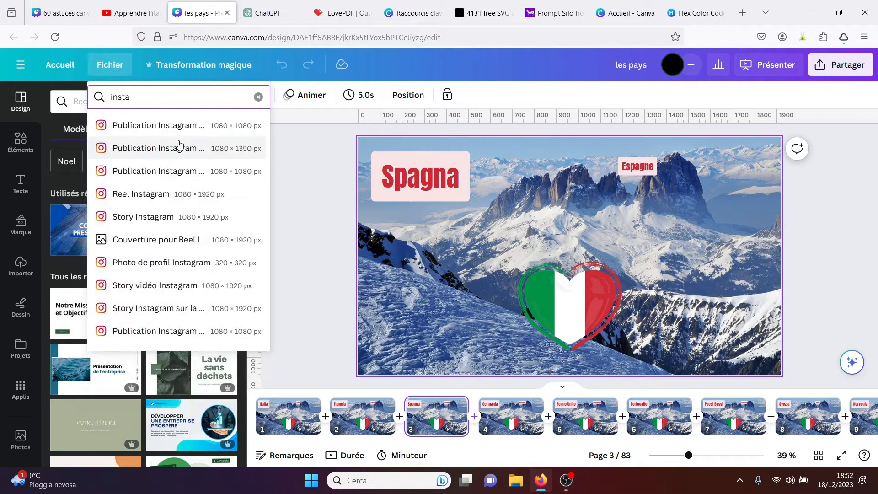
left_click(181, 130)
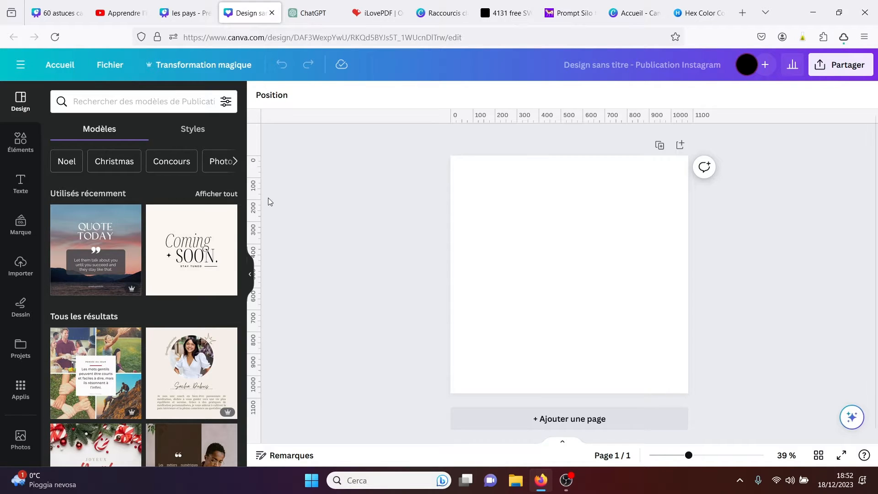
- Save the new Instagram design in the Toscane folder
left_click(103, 70)
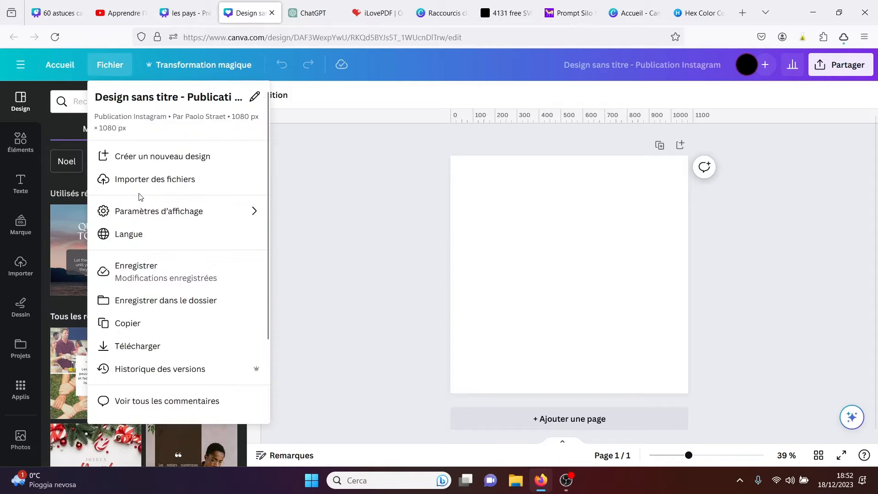
left_click(150, 306)
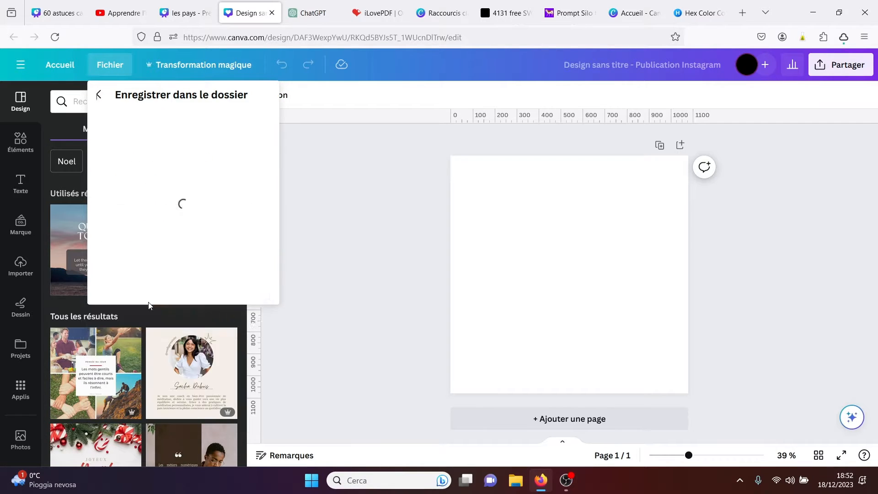
left_click(205, 253)
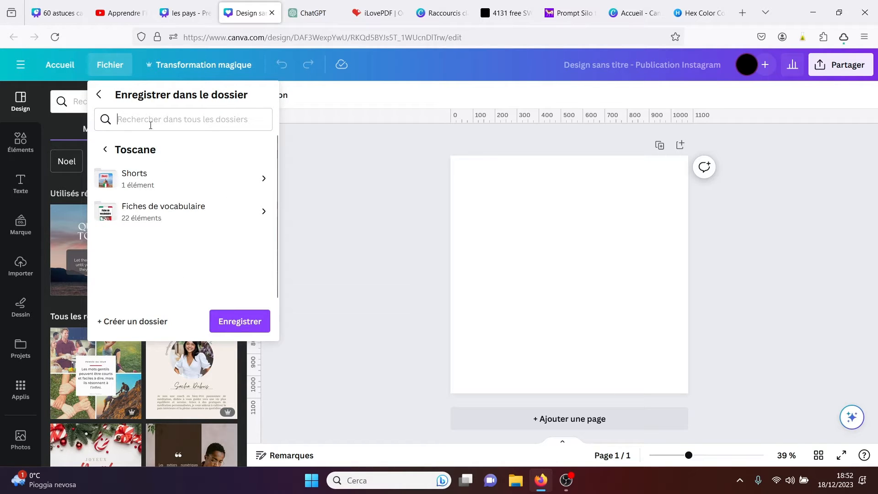
left_click(237, 322)
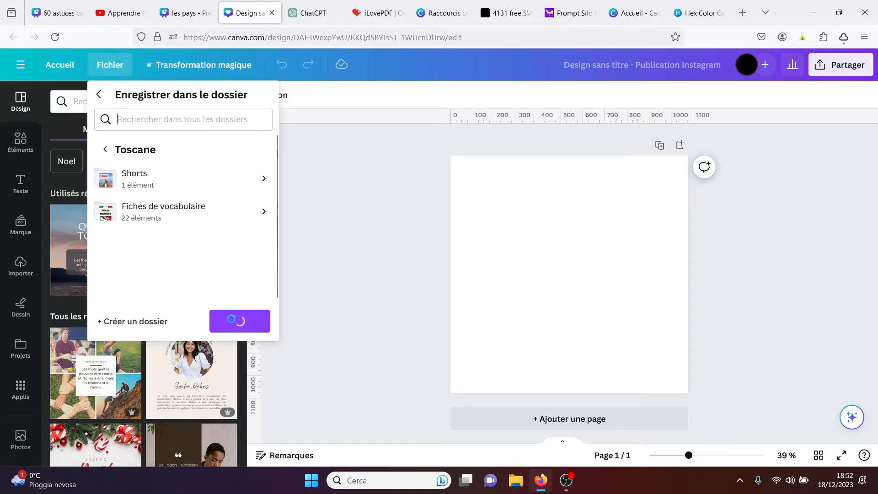
left_click(349, 245)
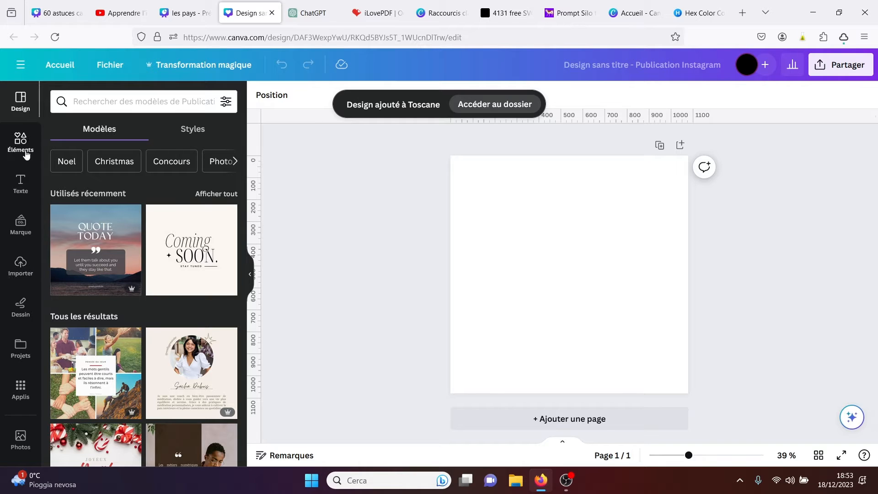
- From the Toscane project folder, open the Miniatures design and apply its "Cours de 5 H (pour débutants)" page without the man to the blank page
left_click(22, 349)
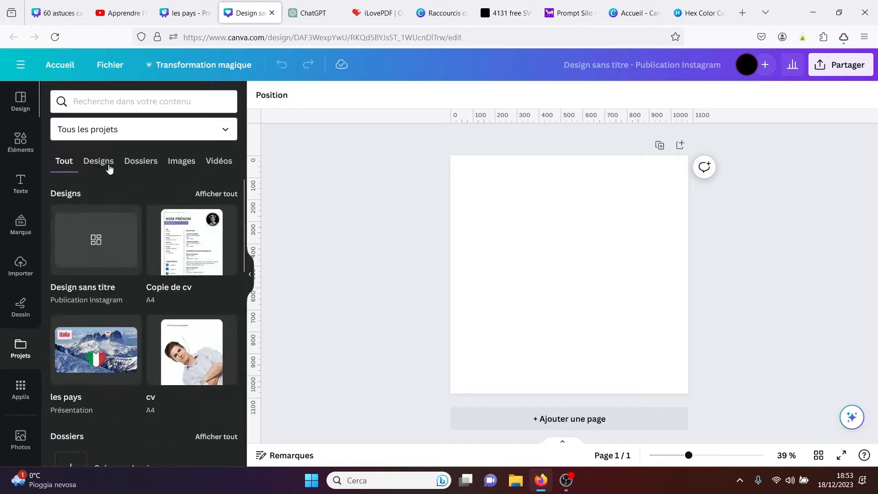
left_click(140, 162)
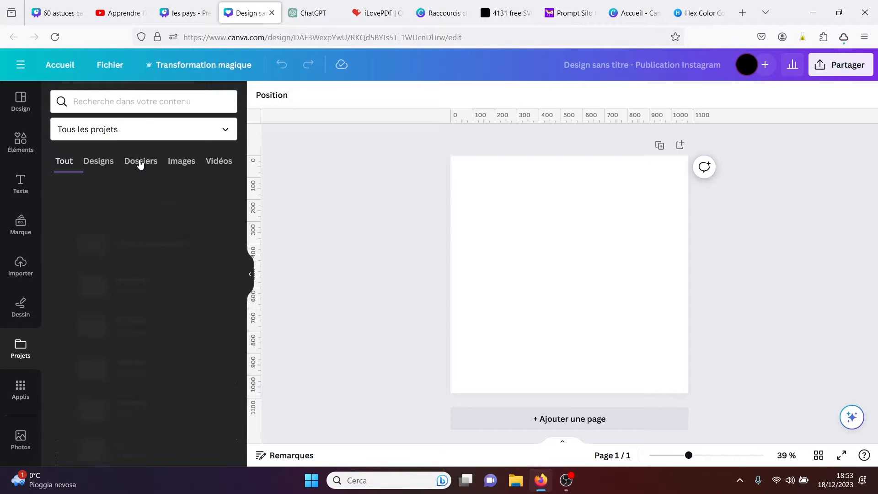
left_click(113, 368)
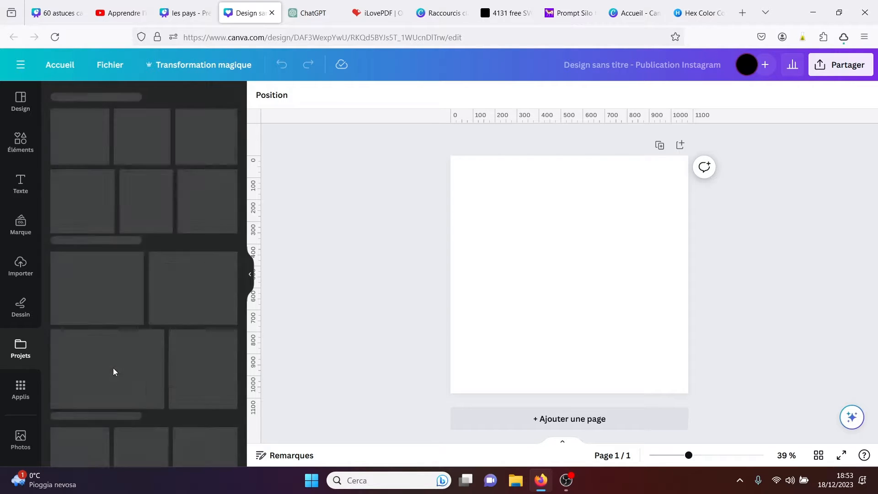
left_click_drag(243, 180, 238, 221)
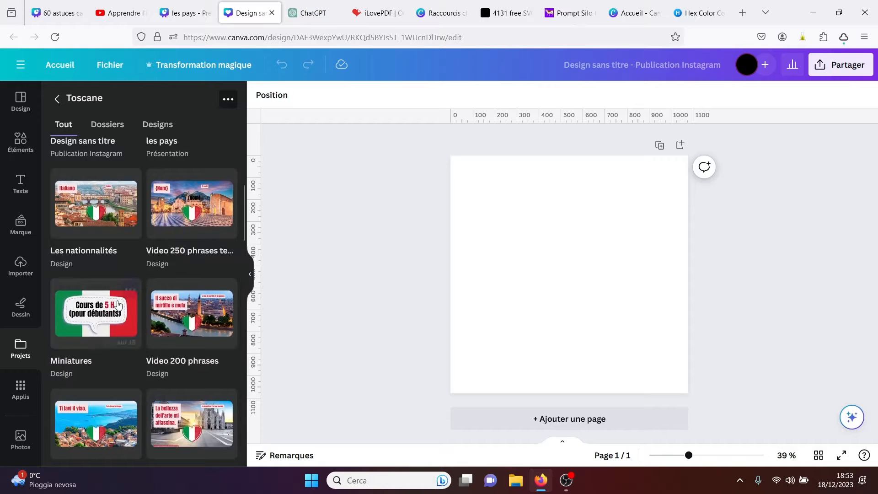
left_click(92, 322)
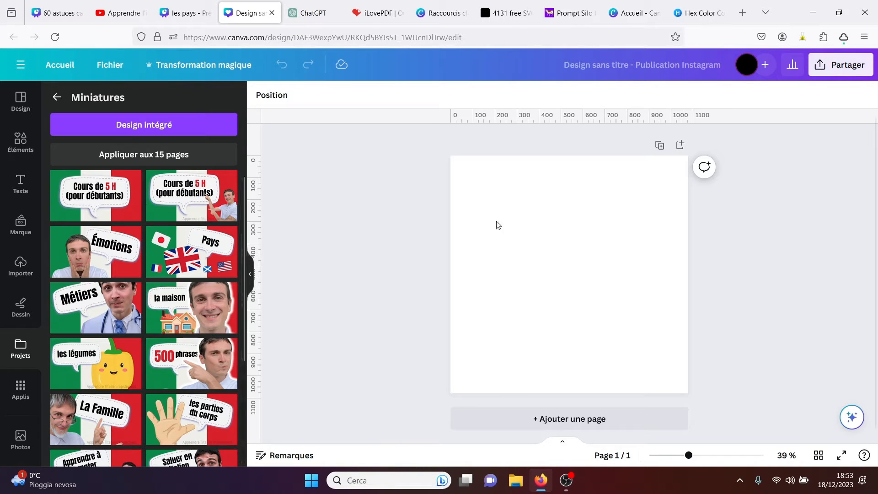
left_click(90, 197)
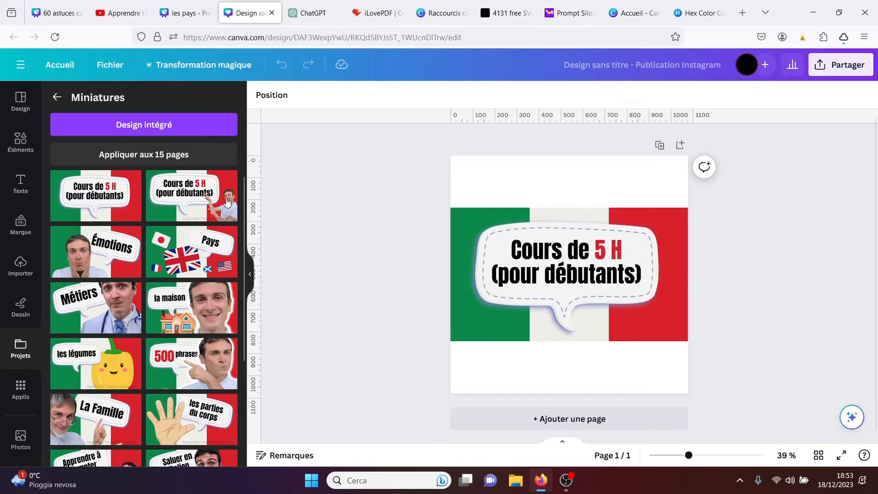
left_click(720, 287)
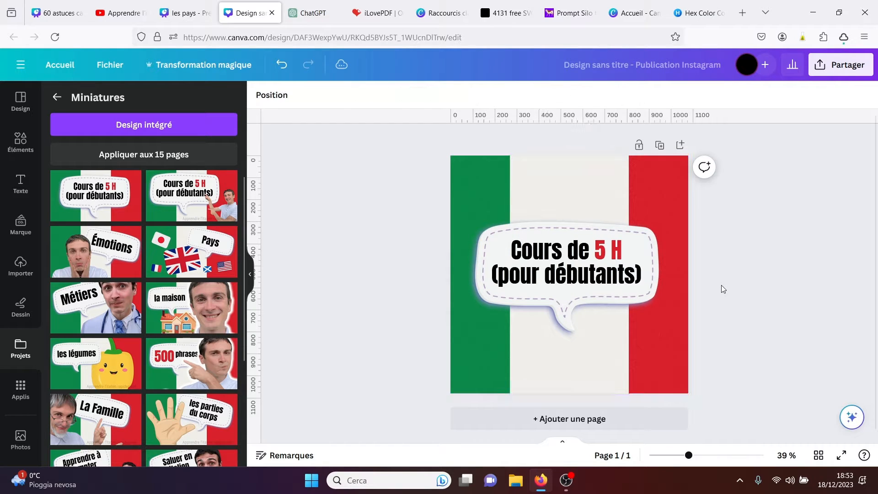
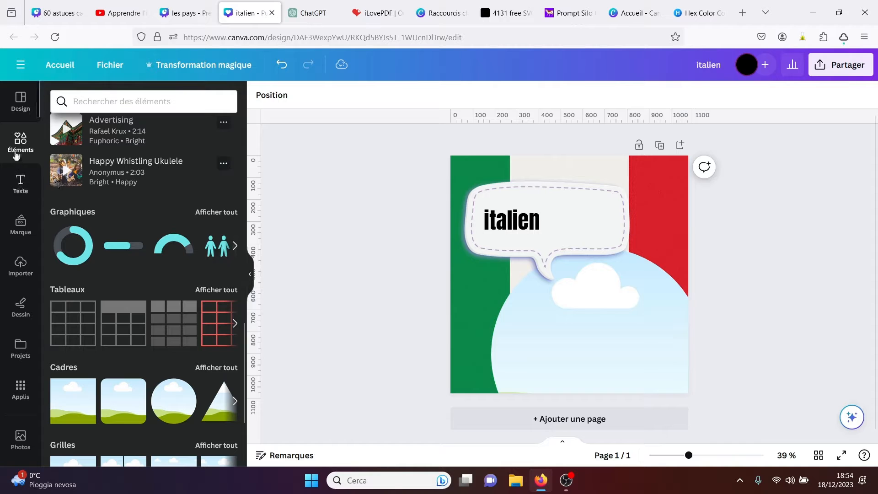
- Search the elements for "chien" and restrict the results to photos
left_click(106, 108)
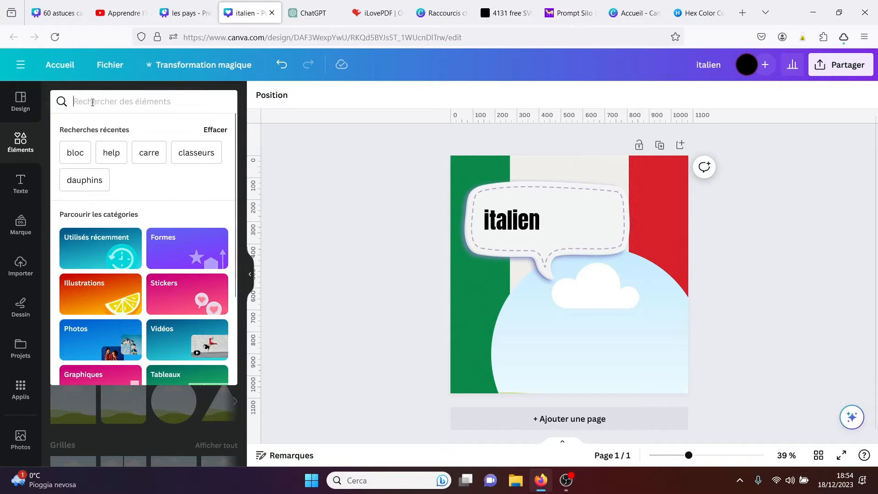
type("chien")
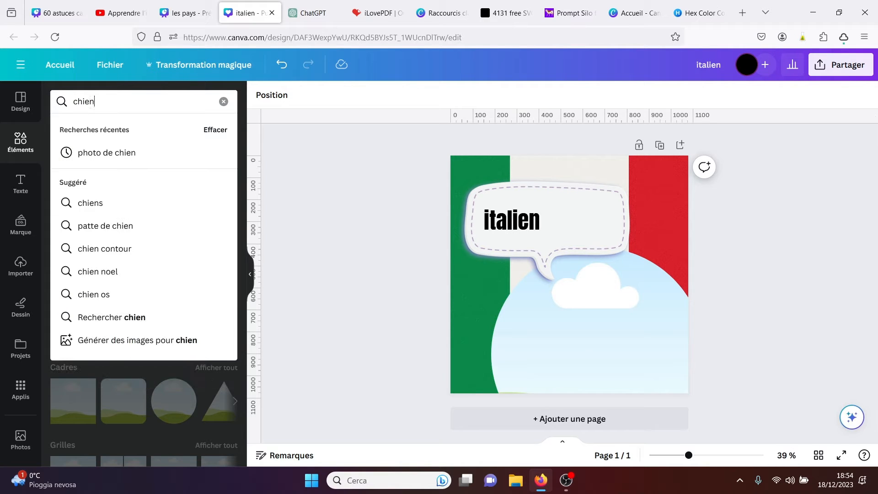
key("Return")
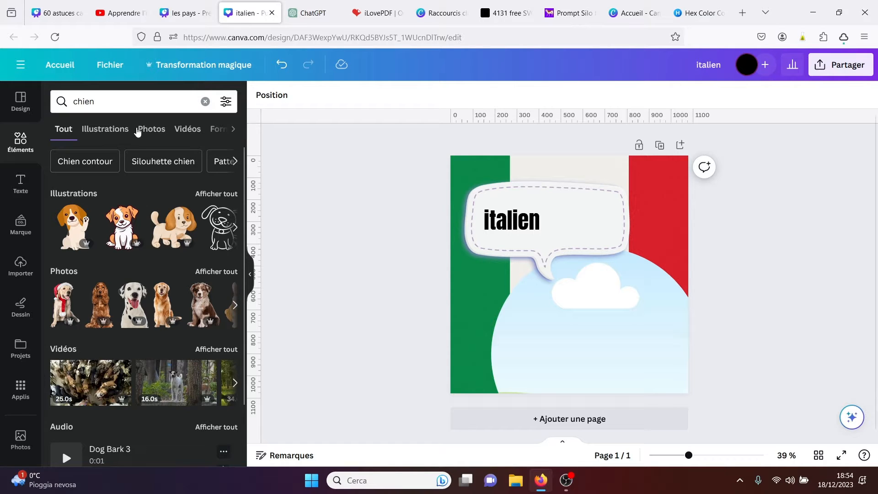
left_click(142, 131)
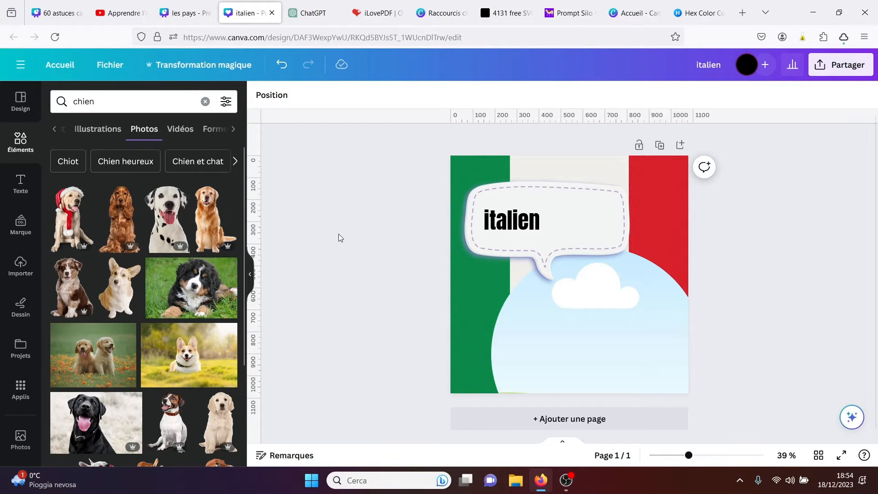
- Place the black dog photo in the round frame and shift it right inside the frame
mouse_move(113, 357)
left_mouse_down()
mouse_move(588, 276)
mouse_move(568, 320)
mouse_move(102, 358)
left_mouse_up()
left_click_drag(94, 422, 574, 313)
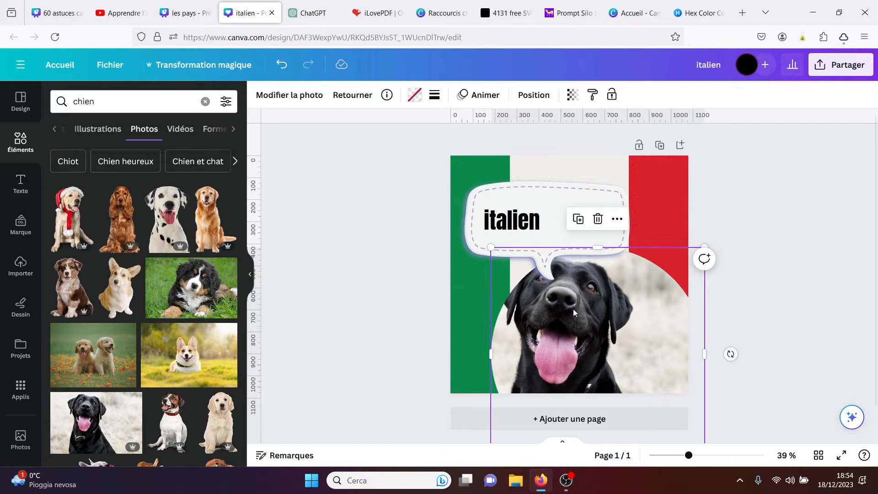
double_click(573, 308)
left_click_drag(573, 309, 609, 308)
left_click(800, 171)
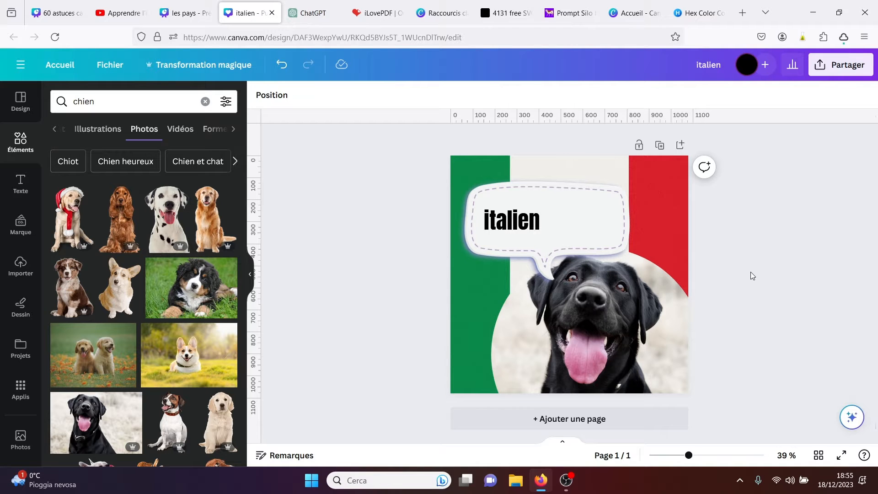
- Switch to ChatGPT and submit the prompt "cree un tableau avec 10 noms d'animaux en italien"
left_click(328, 15)
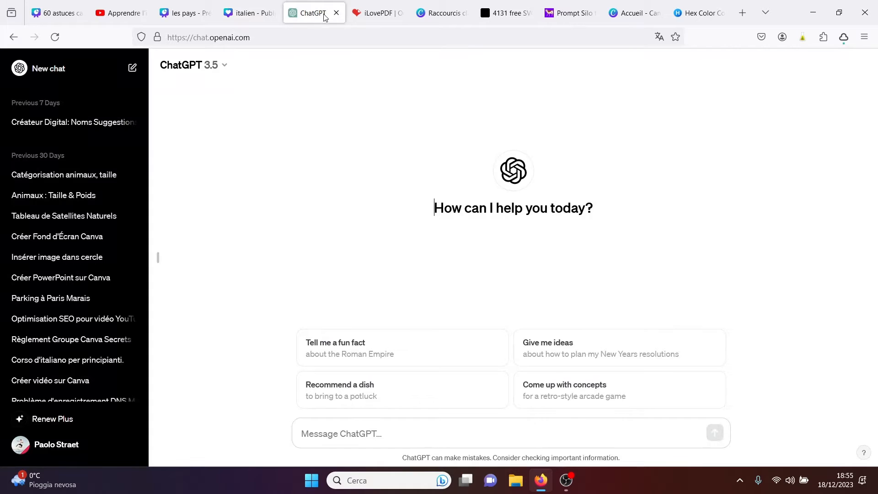
type("c")
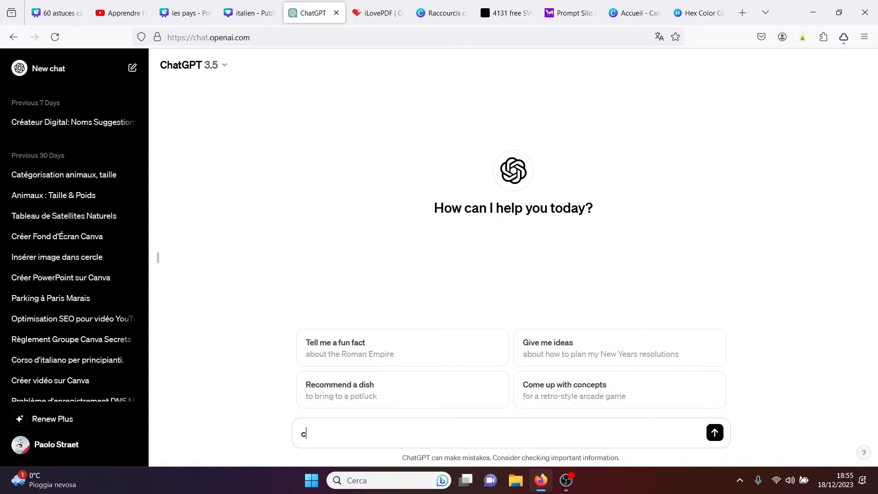
type("ree un tableau avec 10")
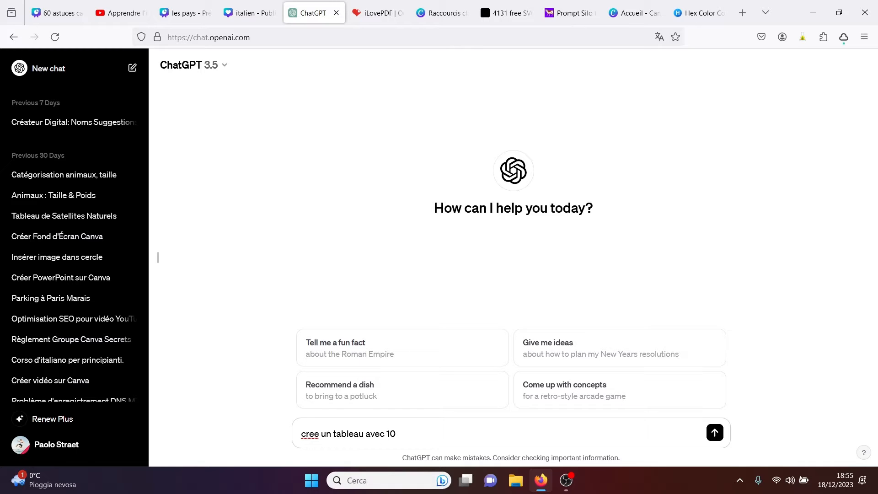
type("ms d'animaus")
type(" en italien en commen")
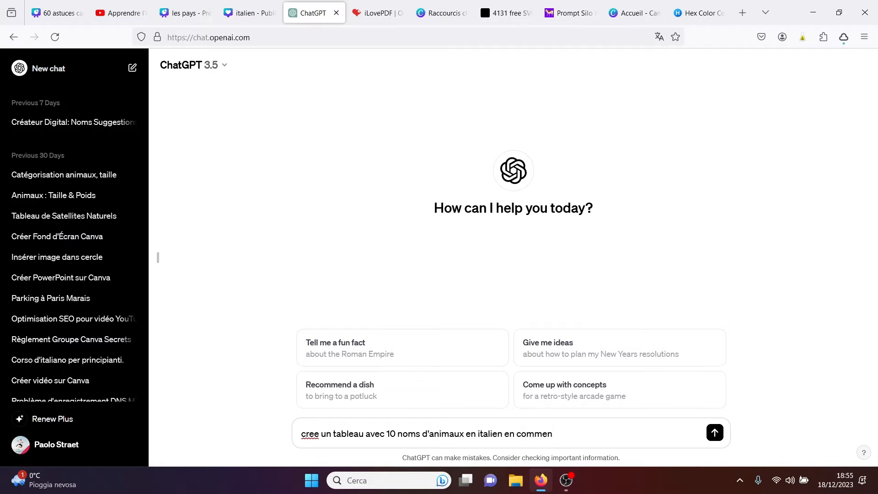
key("BackSpace")
key("BackSpace")
key("BackSpace")
key("BackSpace")
key("BackSpace")
key("BackSpace")
key("BackSpace")
key("BackSpace")
key("BackSpace")
left_click(715, 433)
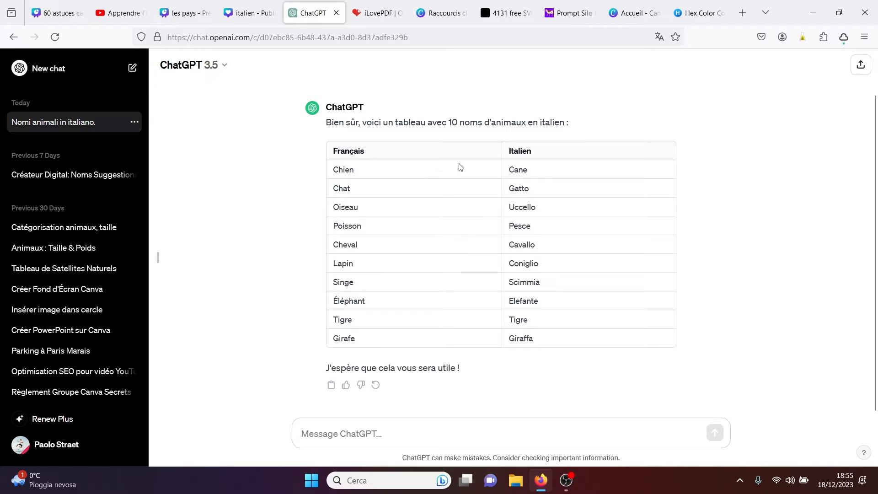
- Copy the table's ten animal rows, from Chien/Cane to Girafe/Giraffa, without the header row
left_click_drag(509, 170, 327, 173)
key("ctrl+c")
left_click(548, 341)
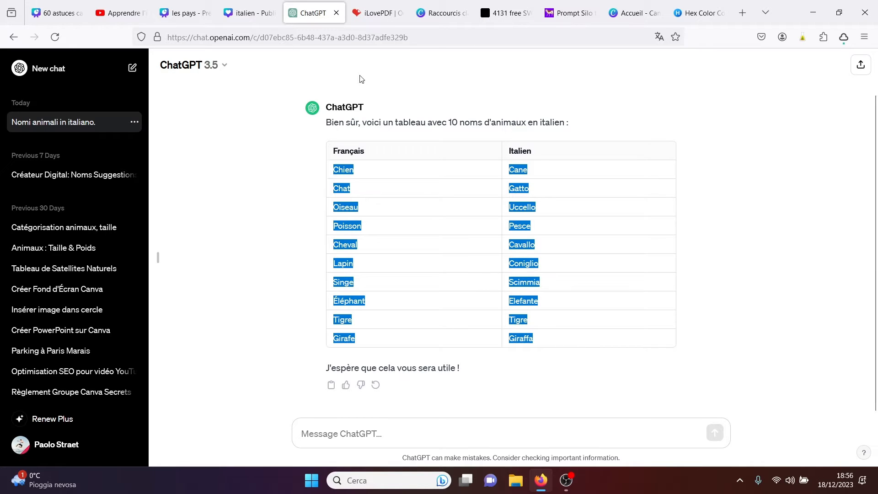
- Switch back to the italien design in Canva and paste the copied animal rows into the bulk-create manual data table
left_click(262, 11)
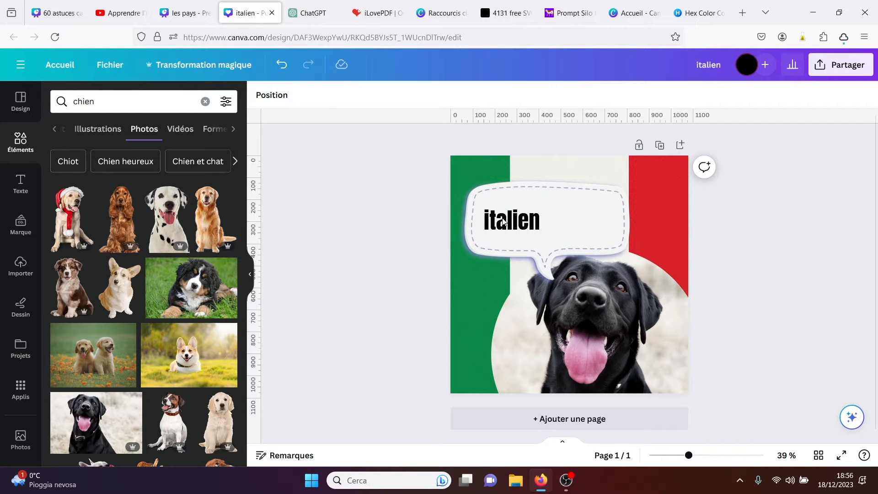
left_click(18, 388)
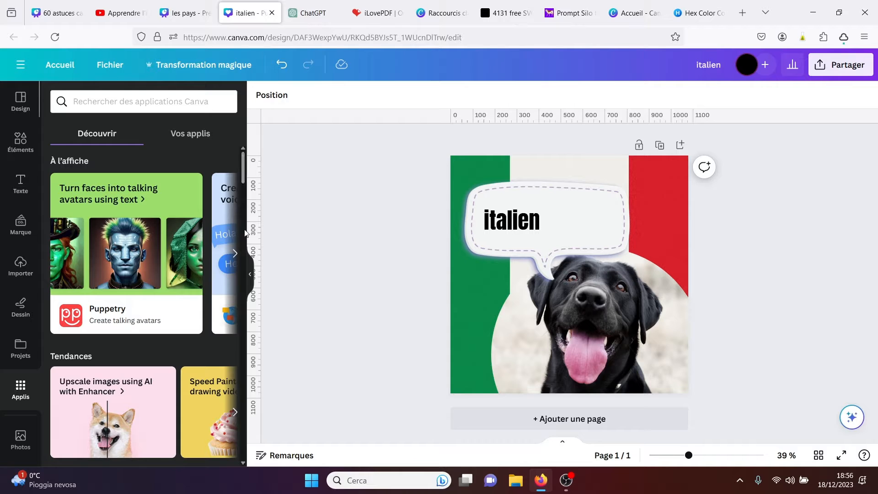
left_click_drag(242, 171, 243, 205)
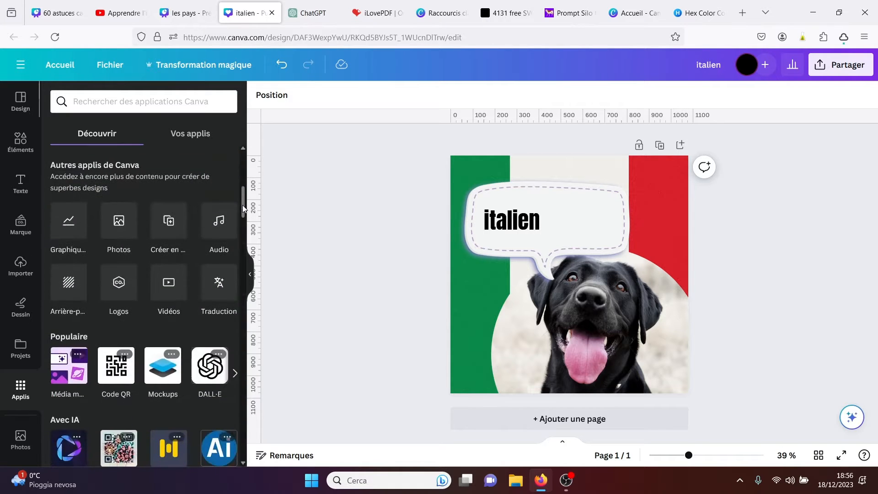
left_click(167, 225)
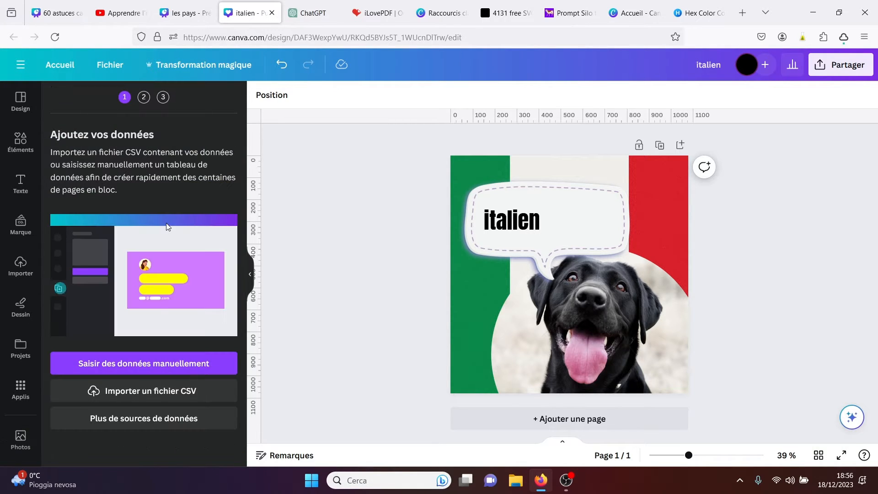
left_click(135, 366)
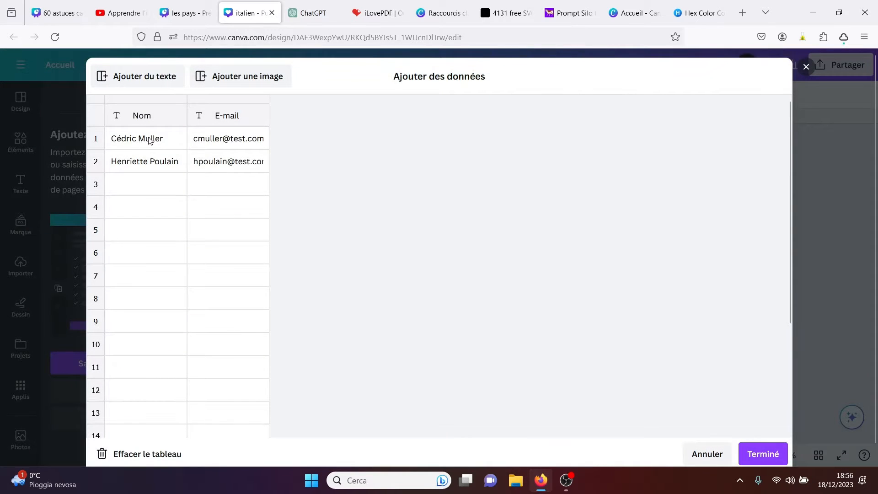
left_click(150, 141)
key("ctrl+v")
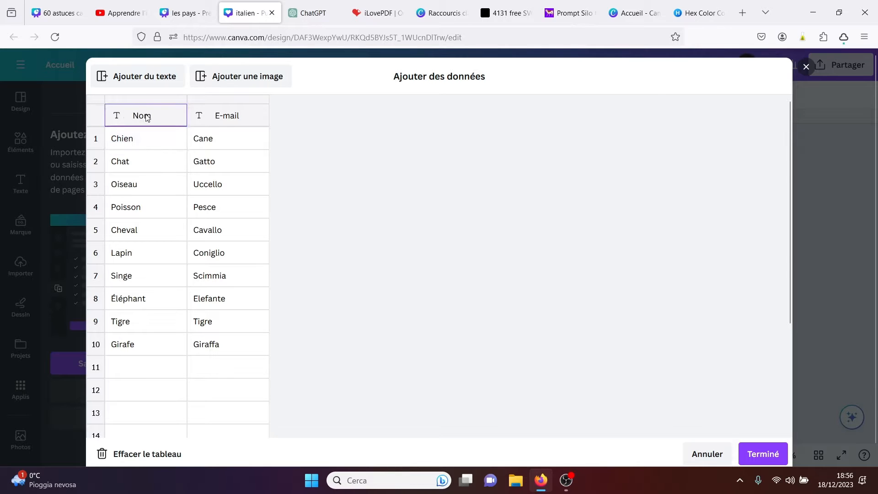
- Rename the data table's two columns as "fr" and "it" and save the data
left_click(228, 119)
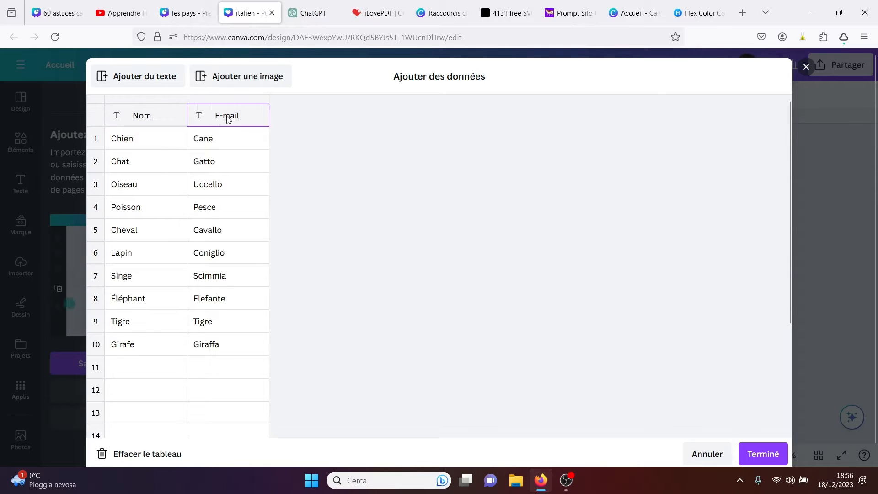
left_click(143, 119)
type("rr")
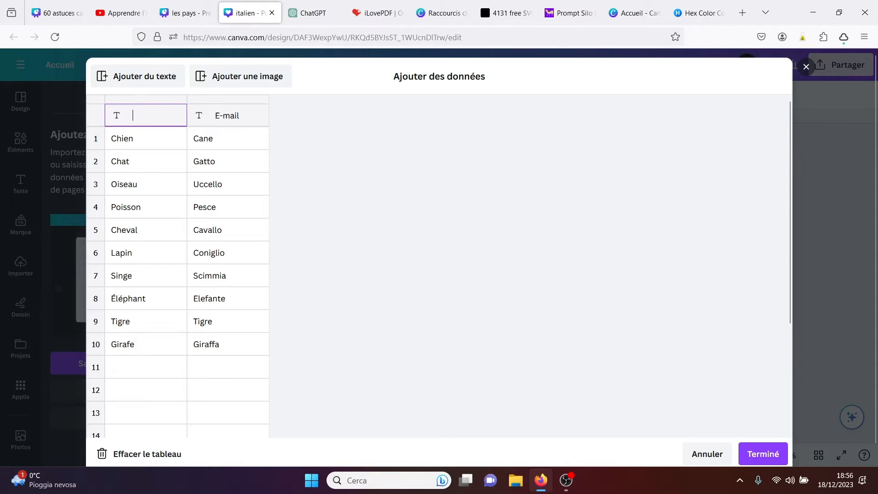
type("r")
left_click(228, 116)
type("it")
key("BackSpace")
key("BackSpace")
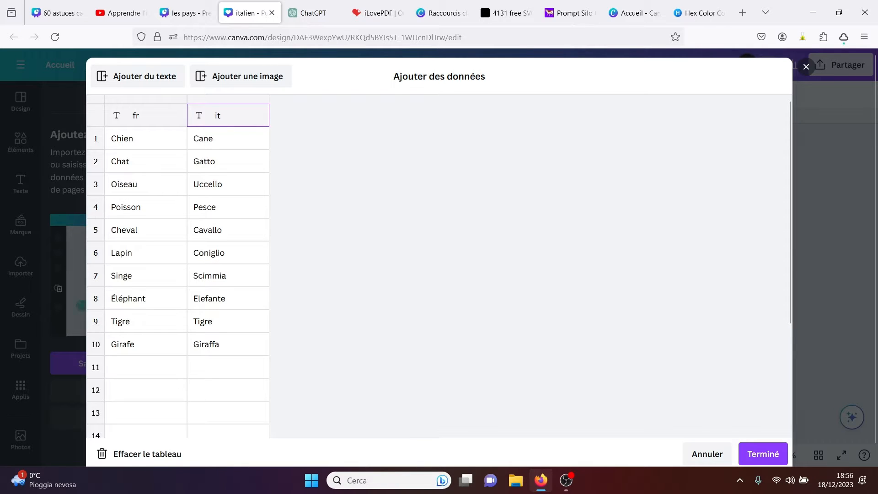
left_click(760, 460)
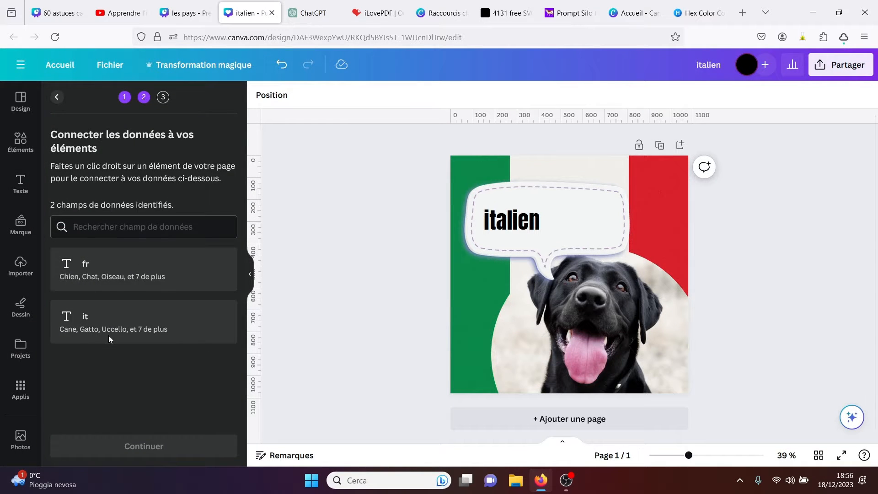
- Move the "italien" text slightly up in the speech bubble and connect it to the "it" data field
left_click(520, 225)
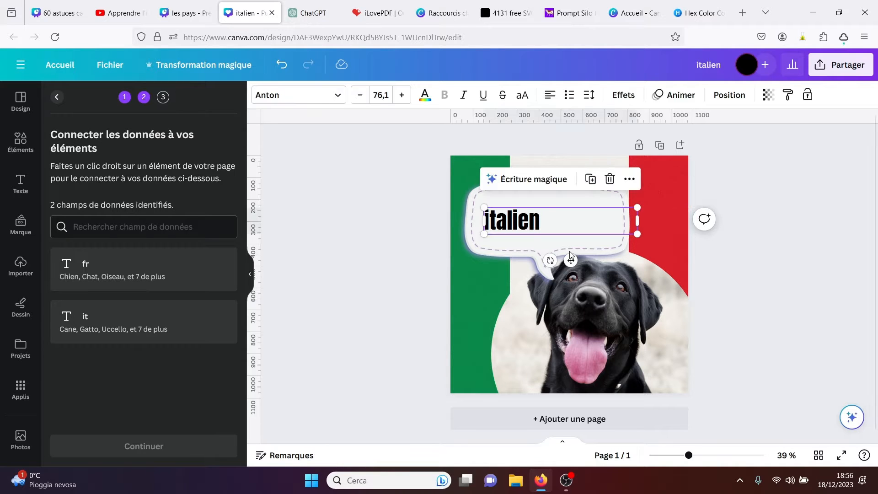
left_click_drag(507, 228, 511, 213)
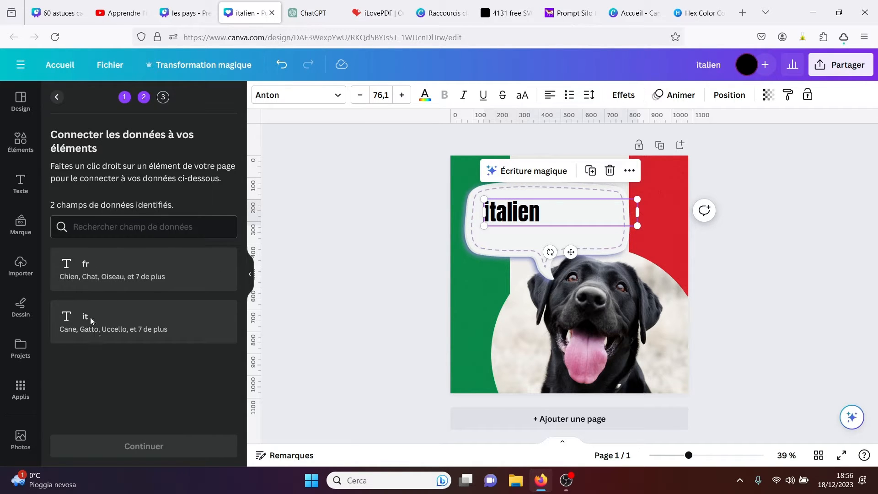
left_click(631, 175)
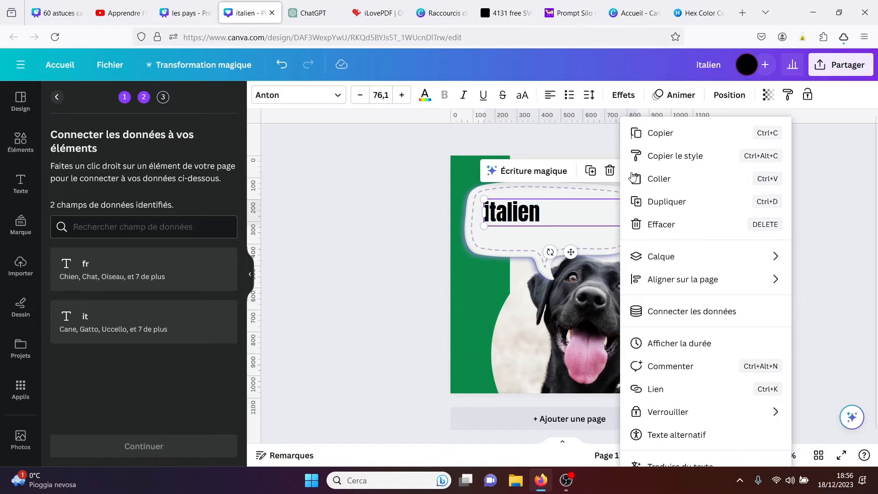
left_click(667, 313)
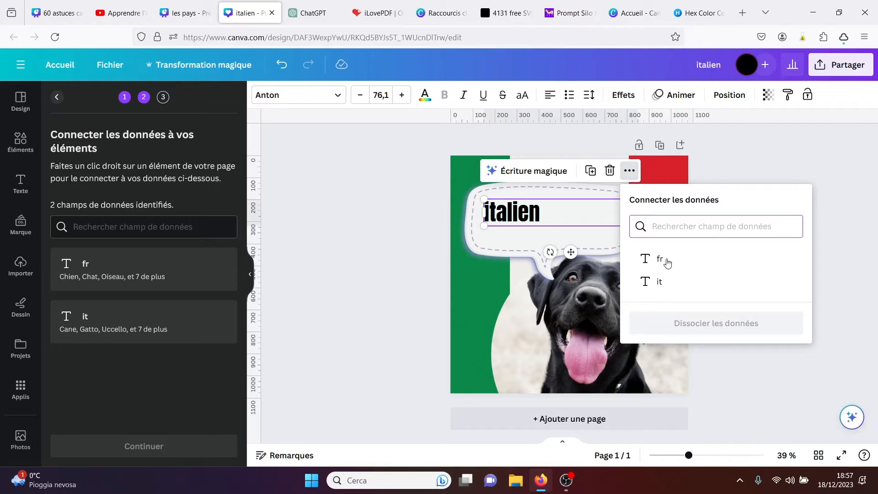
left_click(658, 283)
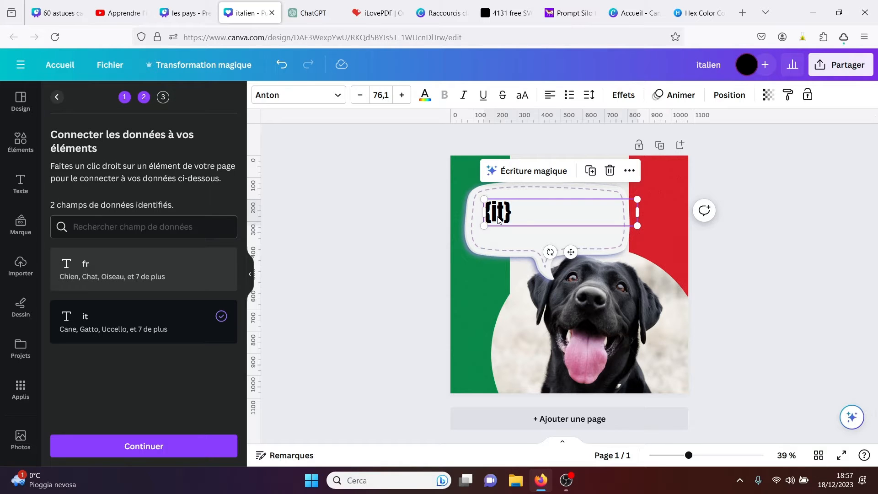
- Duplicate the {it} text, shrink the copy to size 39,9 and align it just below the original
key("ctrl+d")
left_click_drag(501, 220, 551, 224)
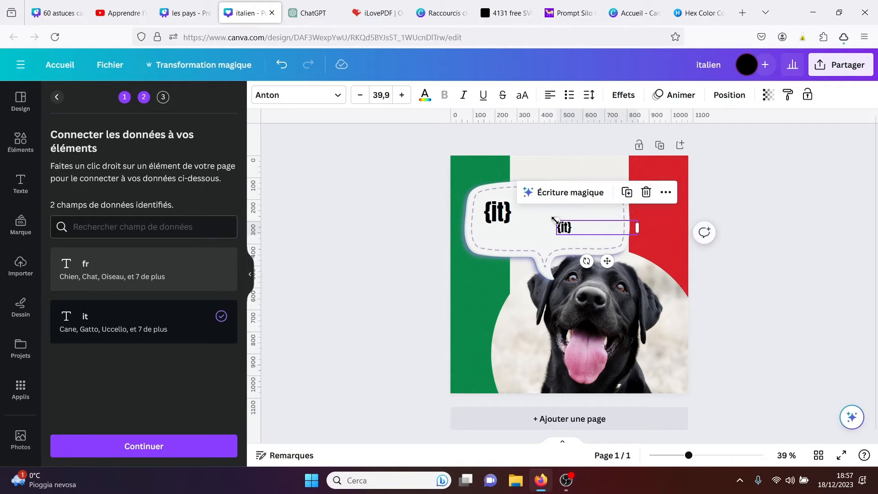
left_click_drag(604, 261, 536, 263)
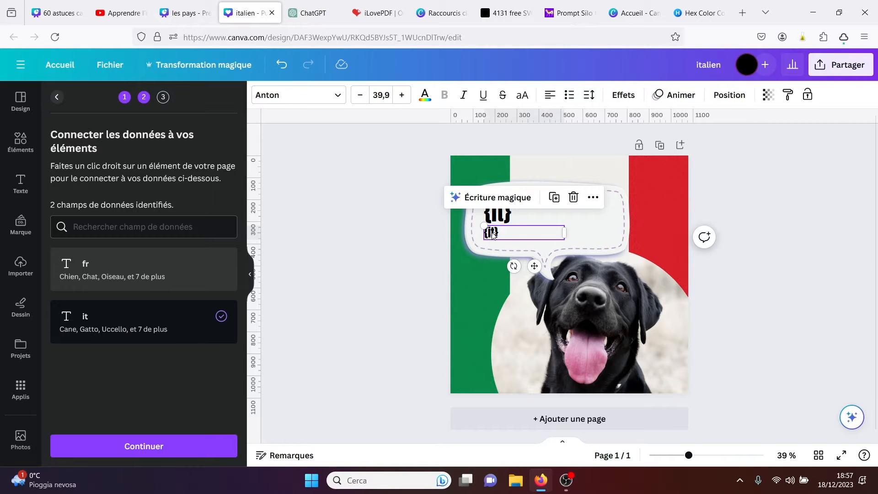
- Connect the smaller text copy to the "fr" data field
left_click(594, 198)
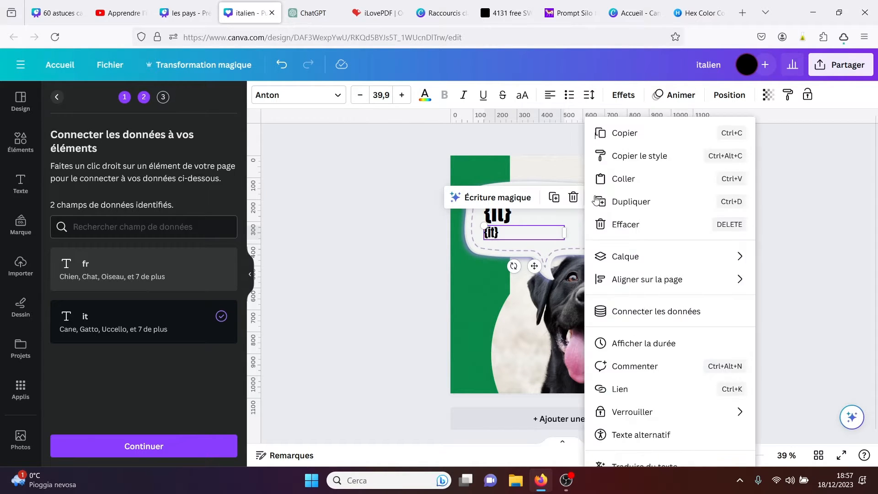
left_click(644, 313)
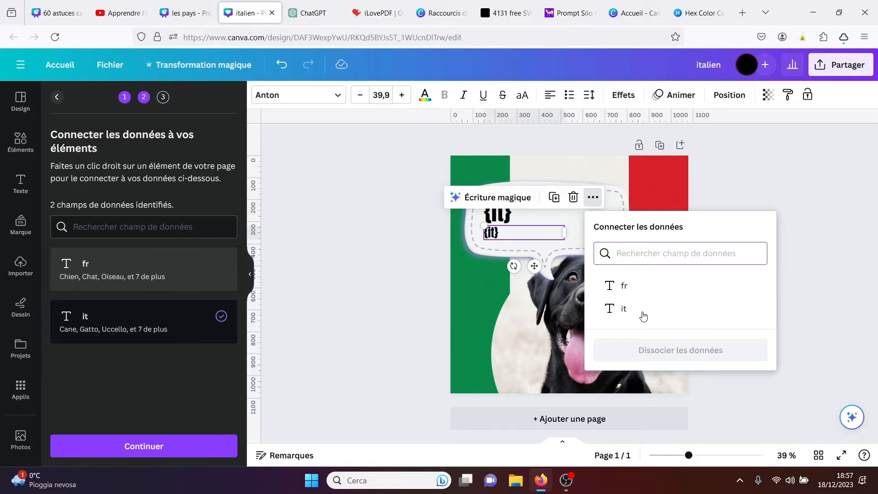
left_click(629, 287)
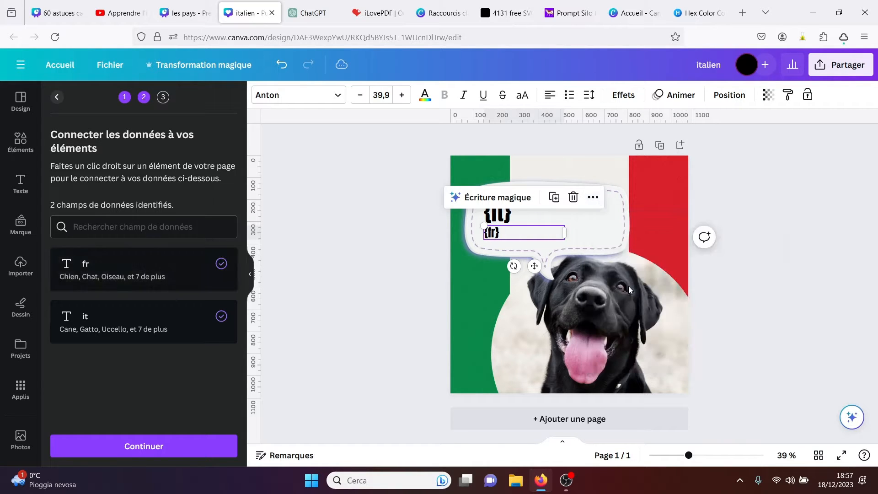
left_click(717, 287)
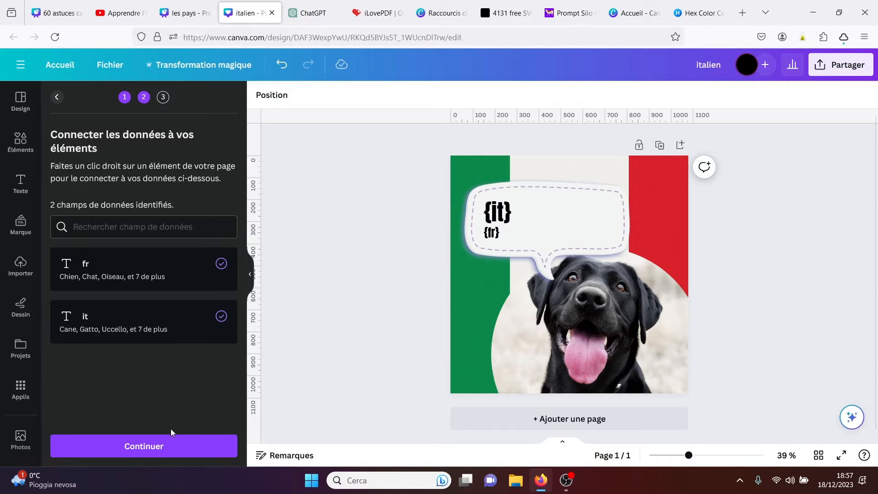
- Generate the 10 designs from all data rows and open the Gatto page from the grid view
left_click(142, 453)
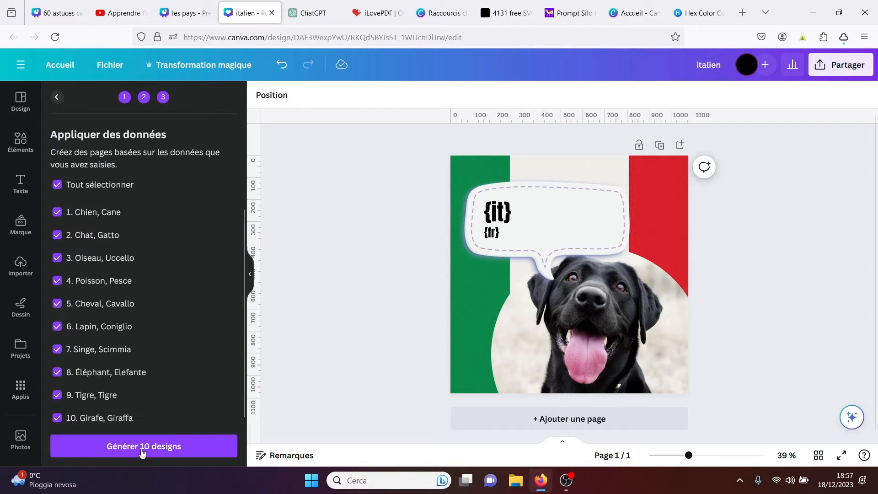
left_click(143, 447)
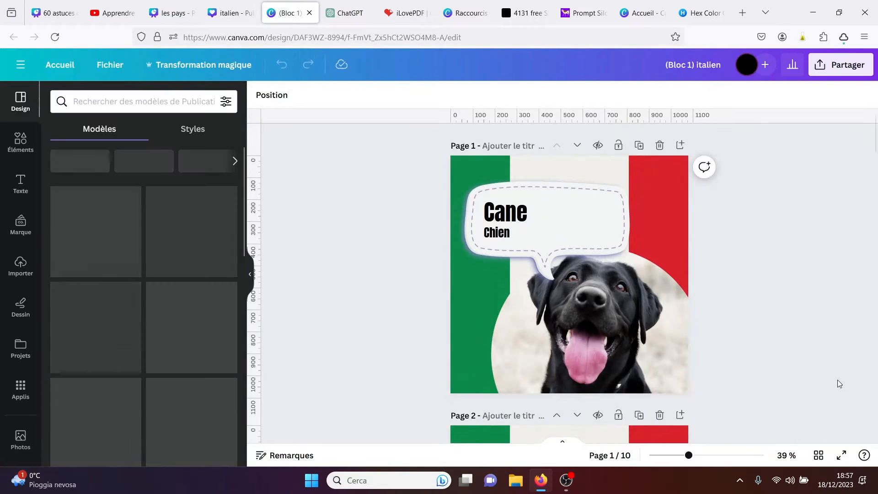
left_click(818, 456)
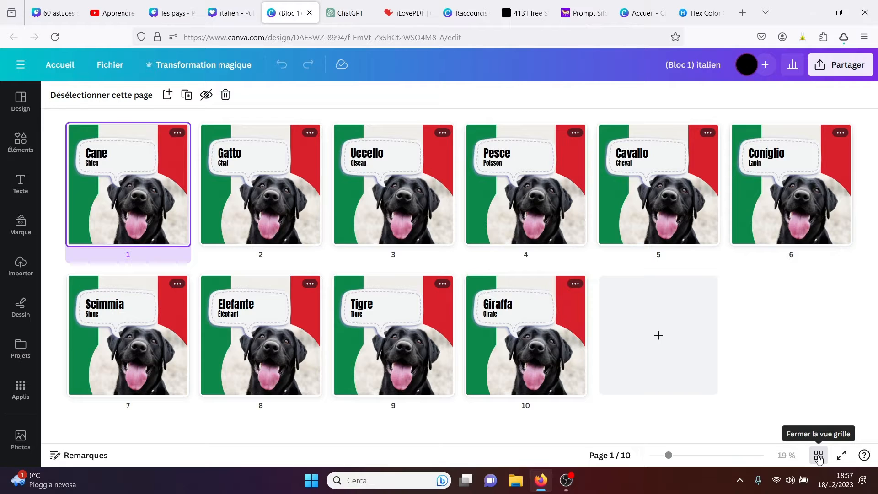
left_click(236, 195)
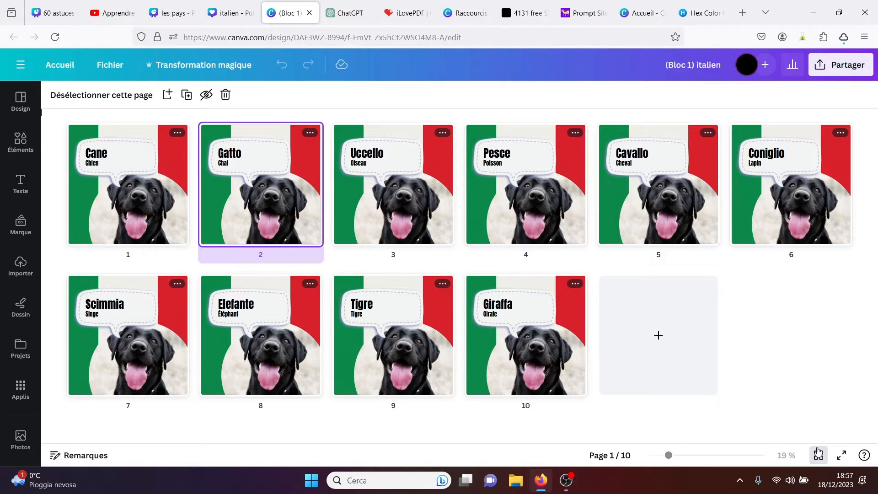
left_click(819, 456)
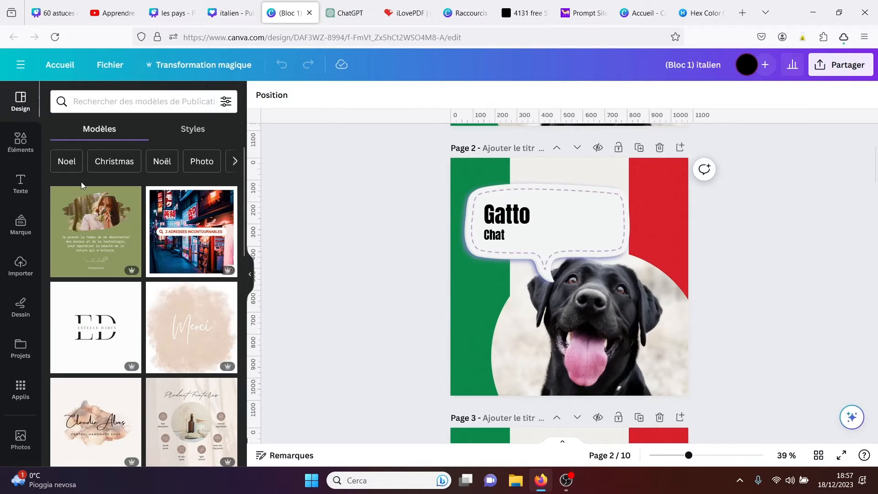
- Search the photos for "chat" and place the cat with cap and sunglasses in the Gatto page's round frame
left_click(20, 143)
left_click(83, 102)
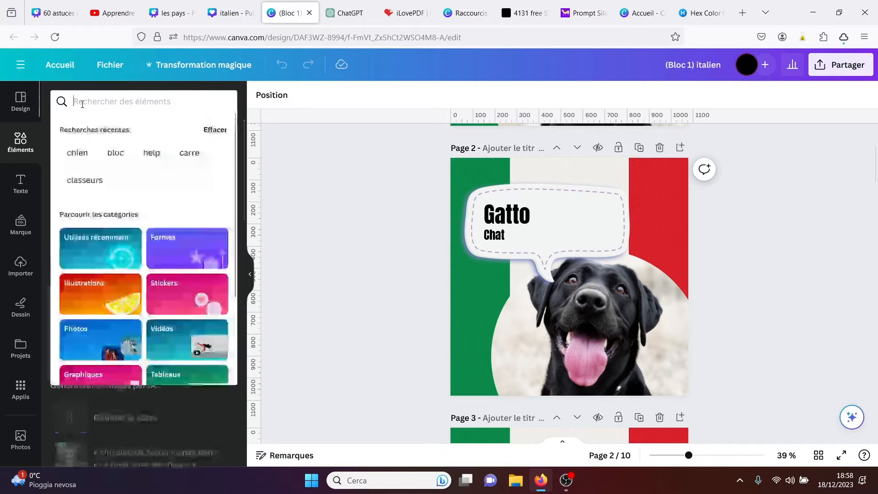
type("chsa")
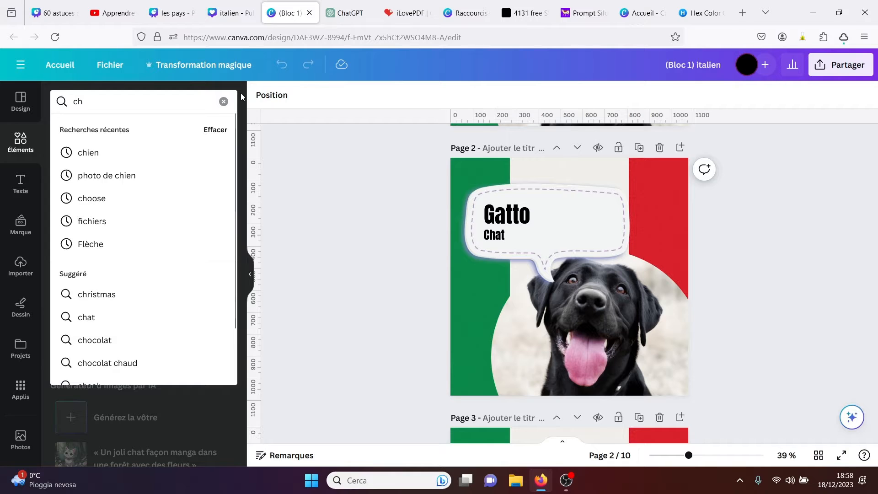
left_click(241, 92)
left_click_drag(246, 154, 238, 259)
left_click(219, 259)
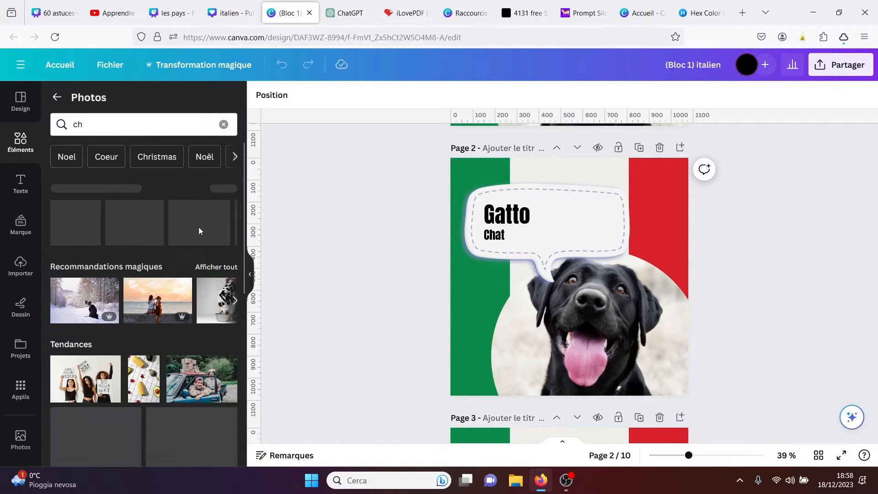
left_click(92, 123)
type("at")
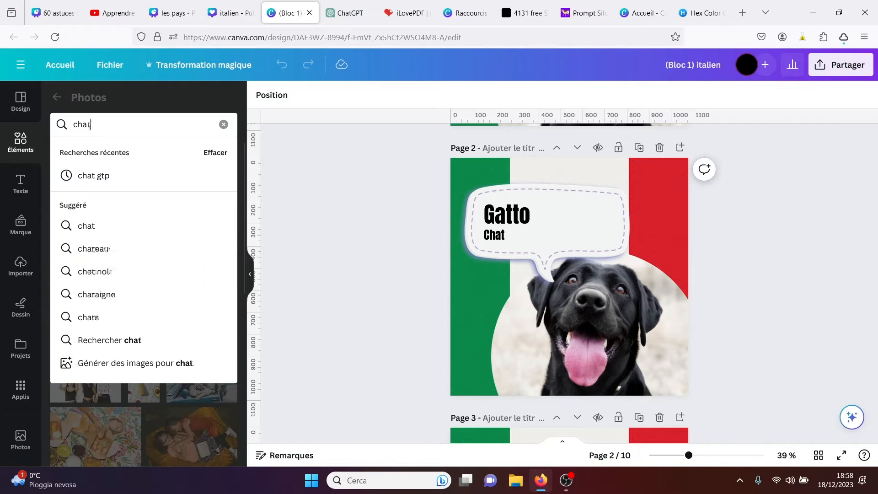
key("Return")
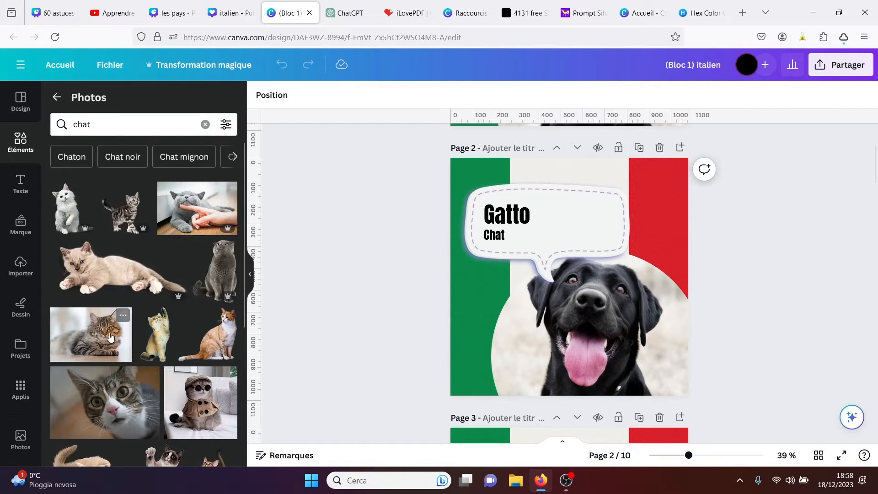
left_click_drag(193, 403, 563, 309)
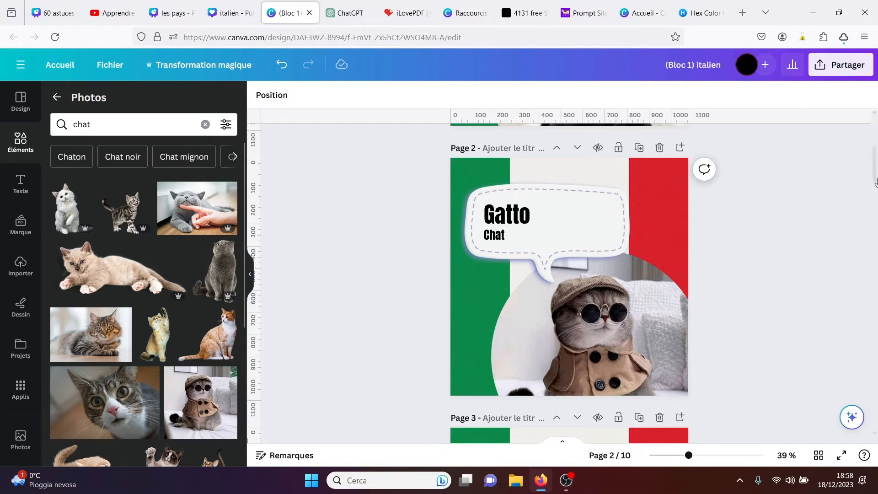
- Search the photos for "oiseau" and place the green bird photo in the Uccello page's round frame
scroll(876, 179, "down", 7)
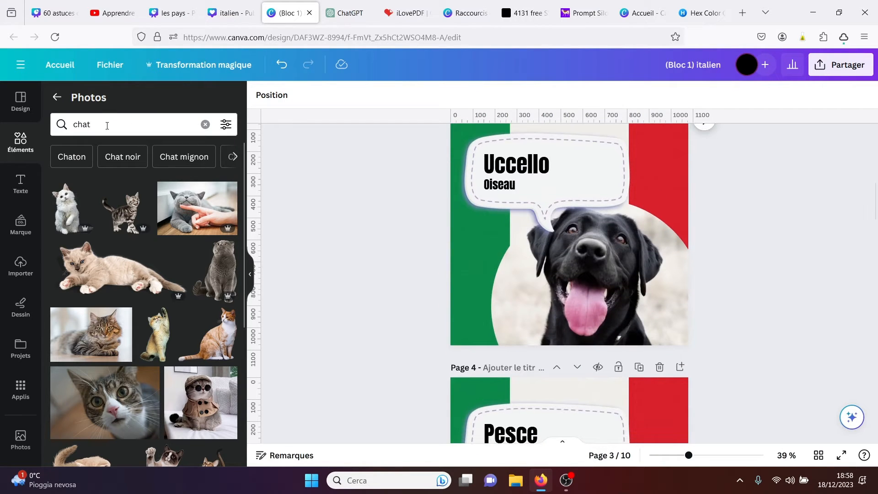
left_click(61, 124)
type("oiseau")
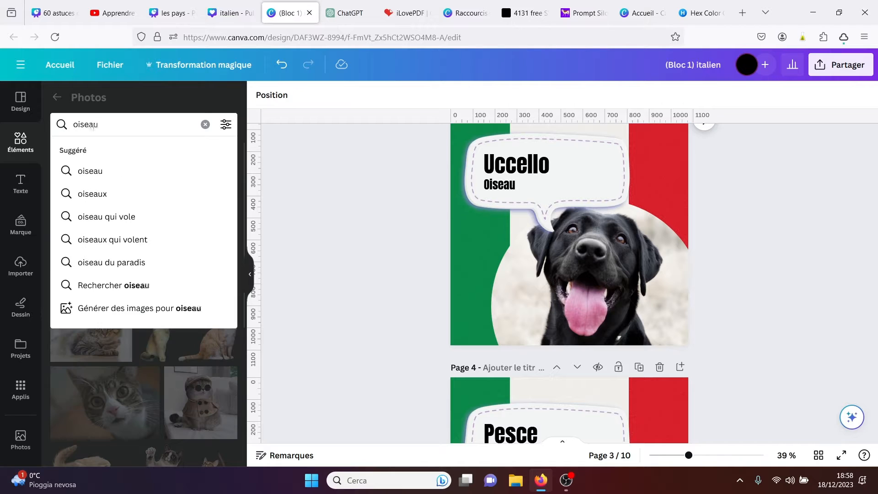
key("Return")
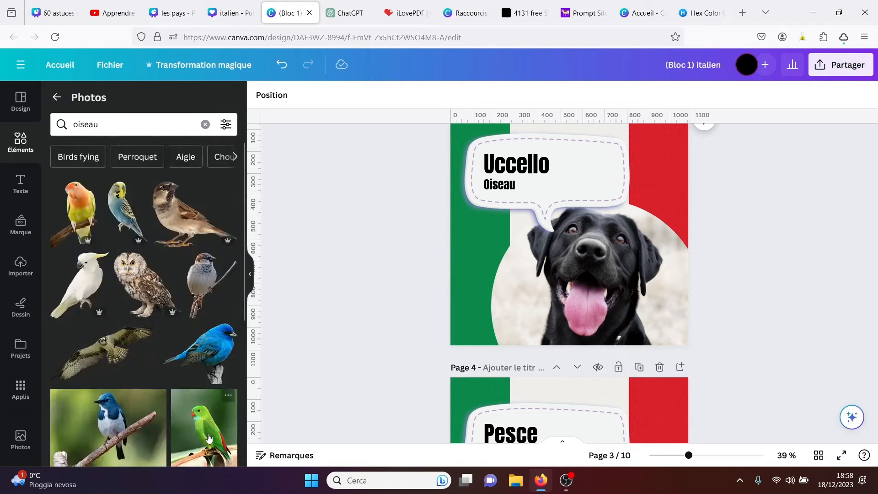
left_click_drag(219, 438, 552, 303)
- Search the photos for "poisson" and place the iridescent fish on a blue background in the Pesce page's round frame
left_click_drag(875, 208, 876, 233)
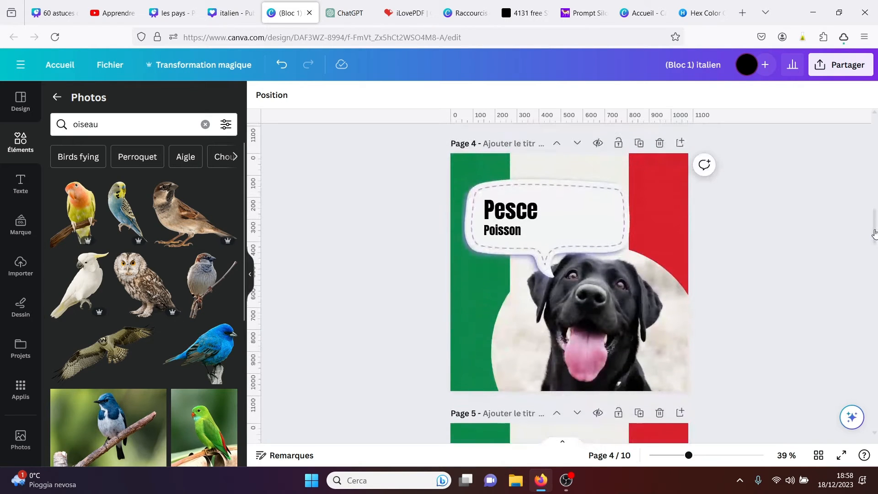
left_click(102, 122)
type("poisson")
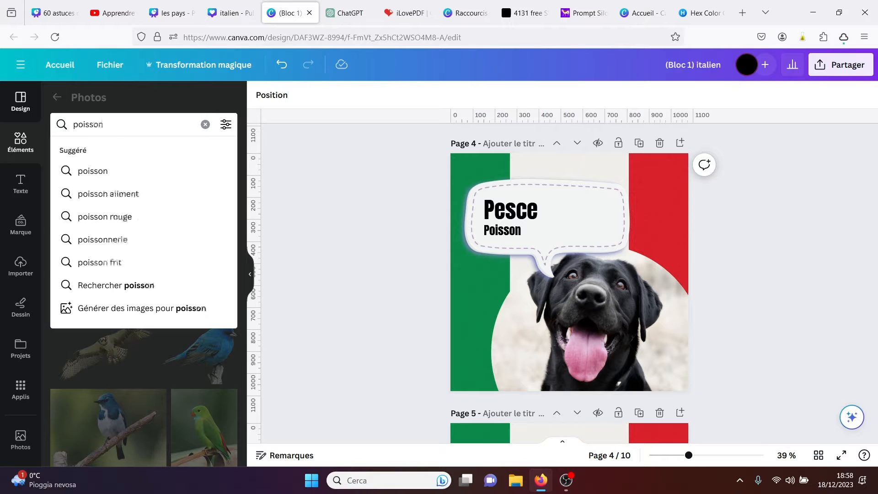
key("Return")
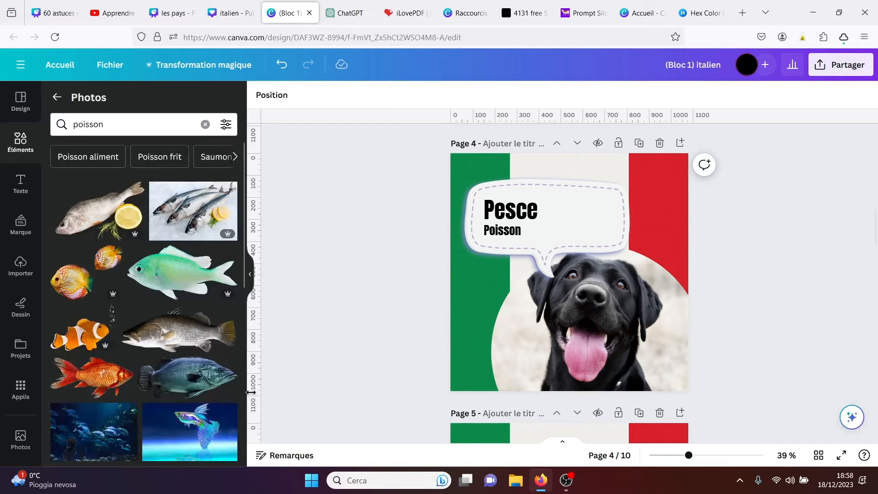
scroll(243, 256, "down", 4)
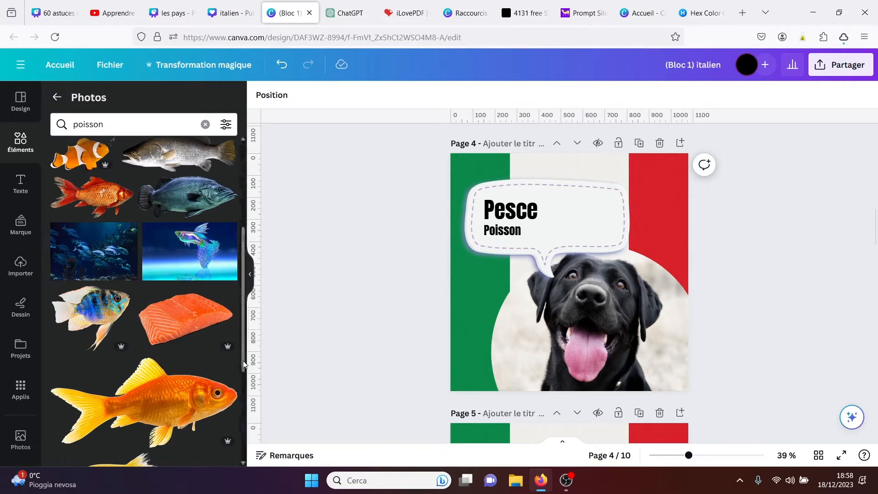
scroll(244, 344, "down", 2)
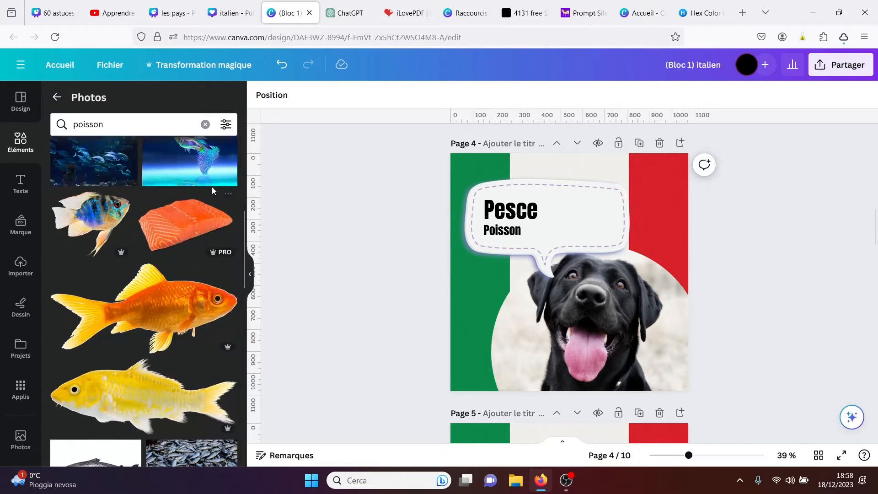
left_click_drag(203, 167, 602, 340)
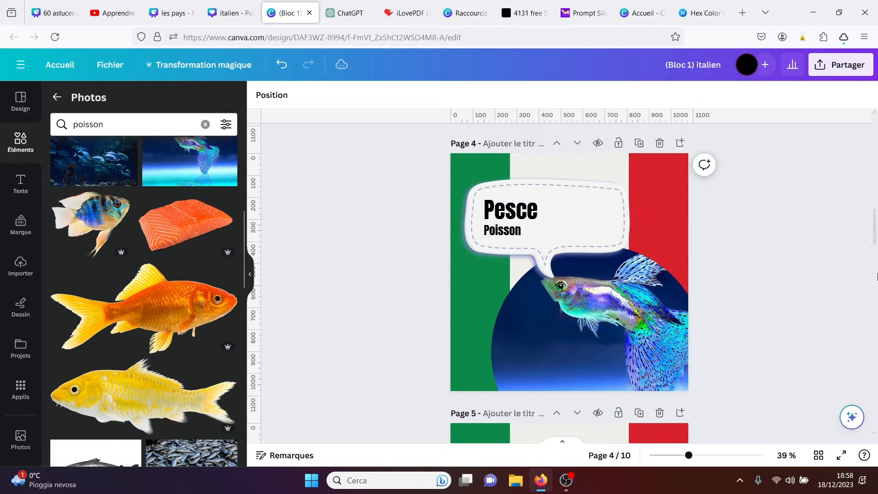
- Search the photos for "cheval" and place the brown horse running on grass in the Cavallo page's round frame
scroll(877, 243, "down", 5)
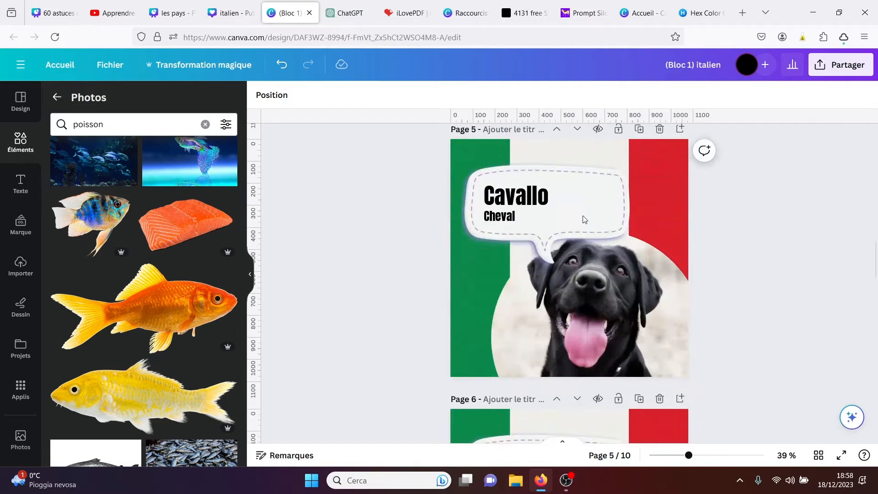
left_click_drag(128, 124, 50, 124)
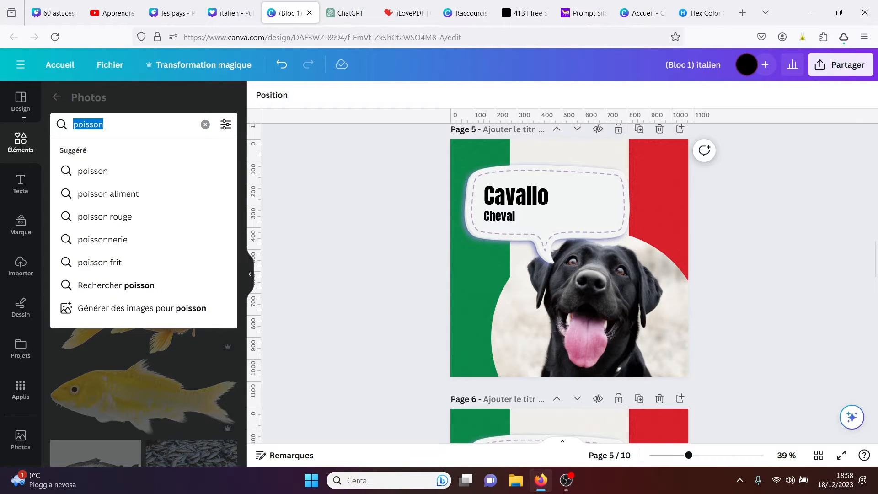
type("cheval")
key("Return")
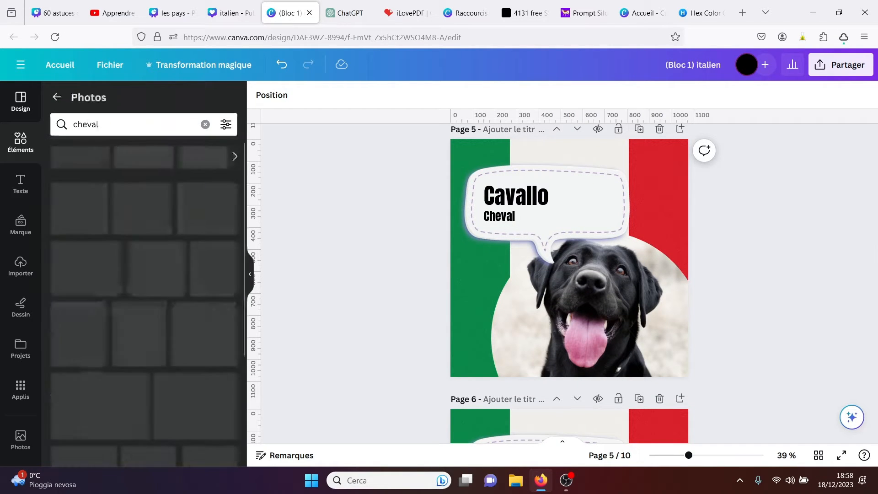
left_click_drag(108, 423, 595, 320)
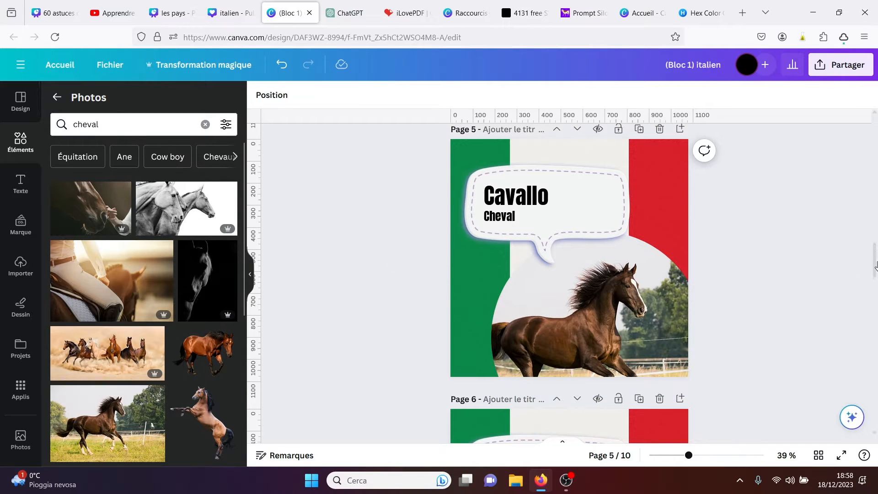
- Search the photos for "lapin" and place the lop-eared rabbit on grass in the Coniglio page's round frame
scroll(875, 265, "down", 6)
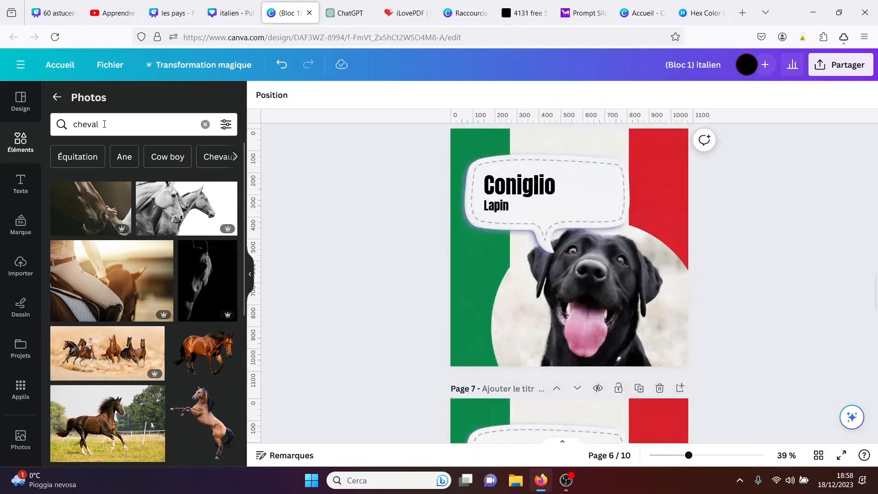
left_click(107, 126)
double_click(107, 126)
type("lapin")
key("Return")
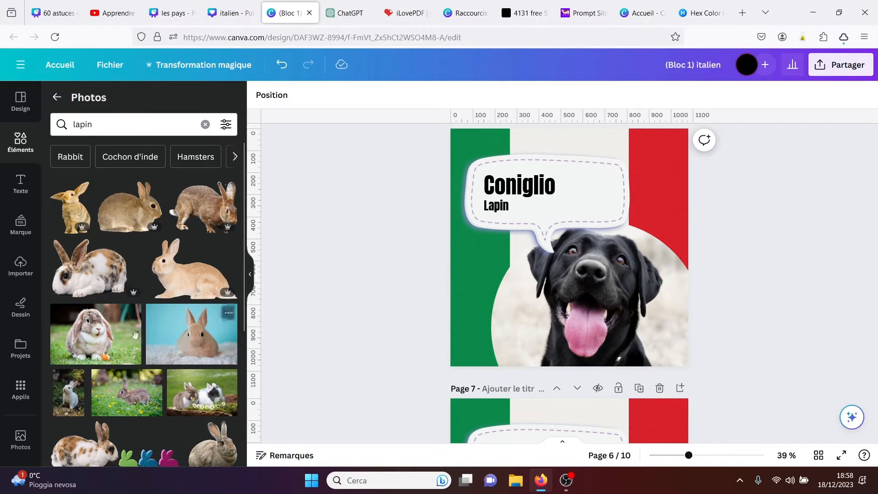
left_click_drag(138, 336, 591, 288)
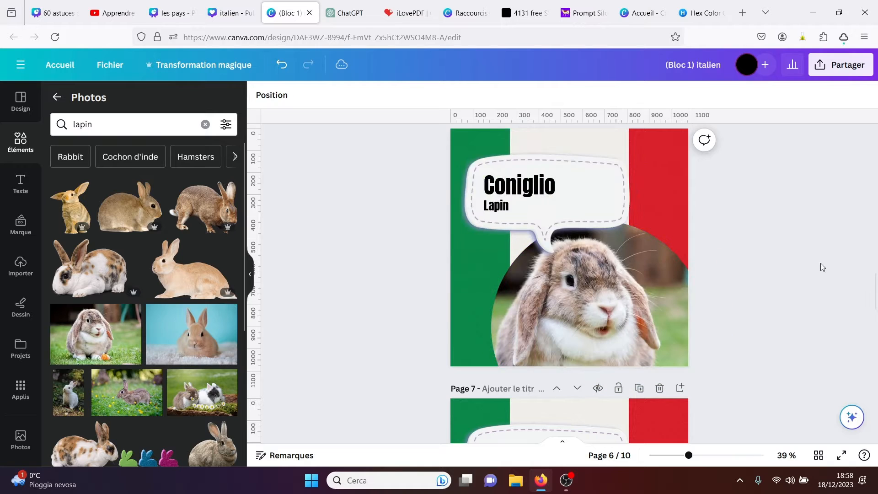
- Search the photos for "singe" and place the grinning monkey on a green background in the Scimmia page's round frame
left_click_drag(877, 280, 877, 309)
left_click(97, 123)
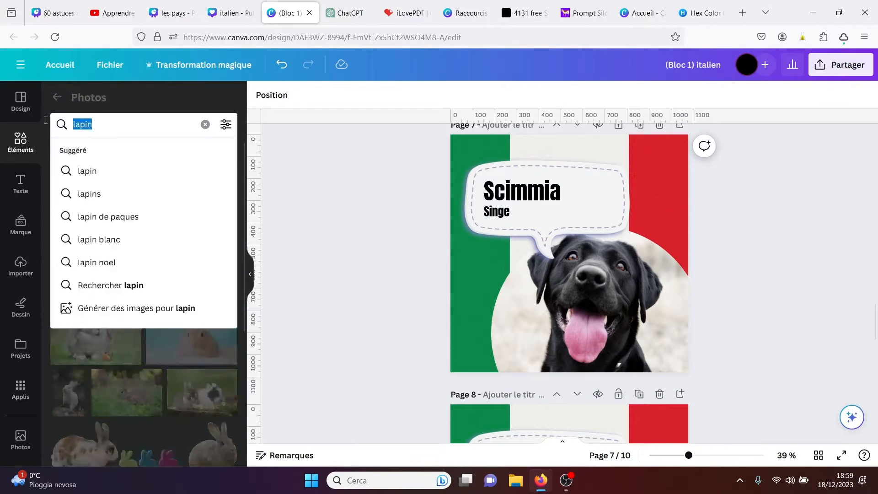
type("singe")
key("Return")
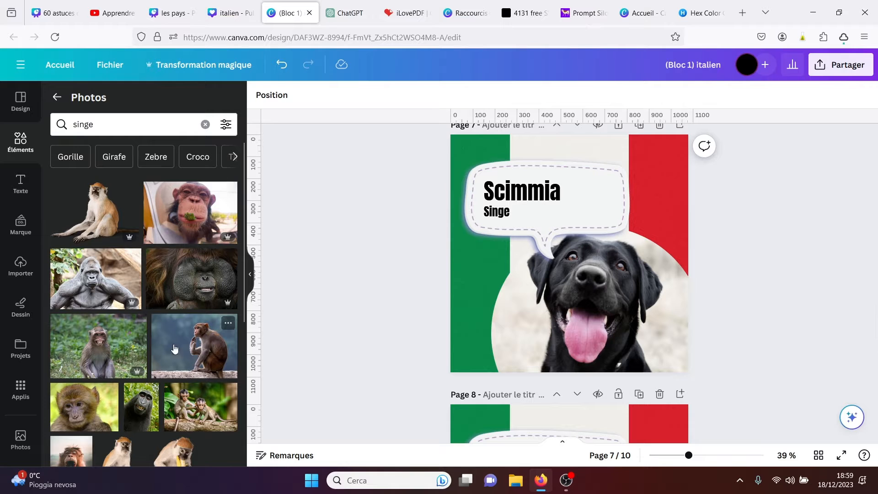
left_click_drag(114, 352, 596, 293)
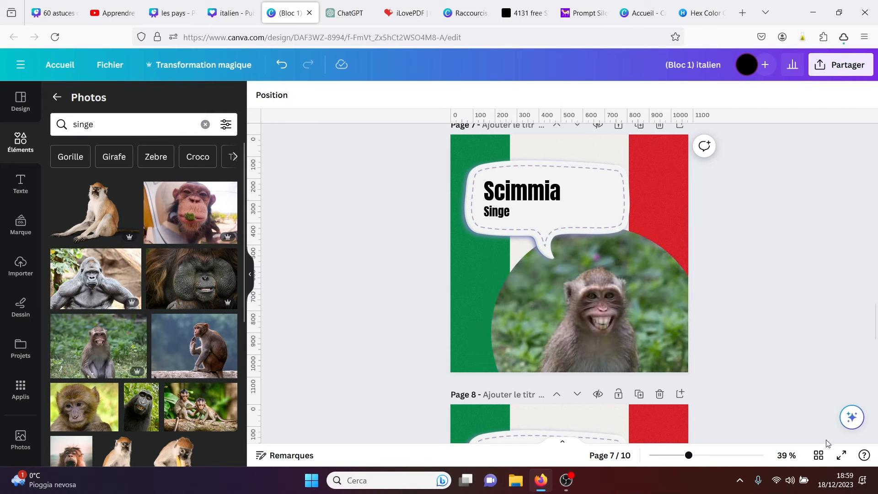
- Show all pages in the grid view and review the Cane, Gatto and Uccello pages
left_click(819, 455)
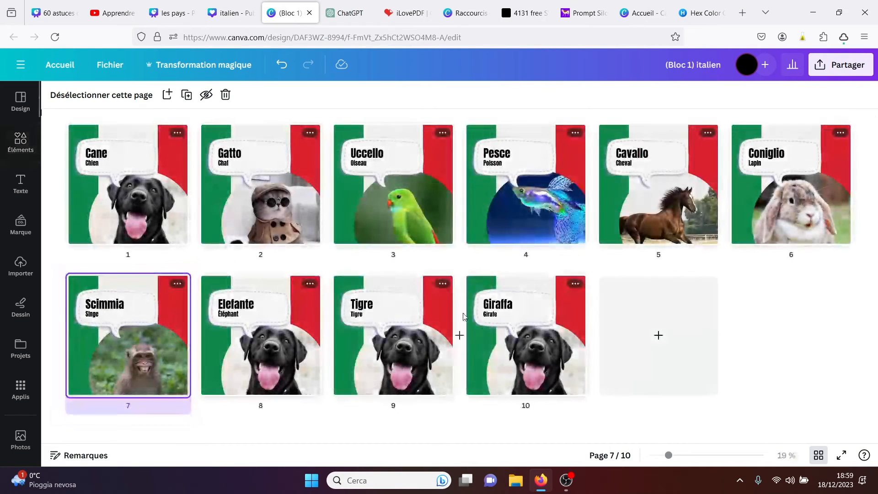
left_click(191, 190)
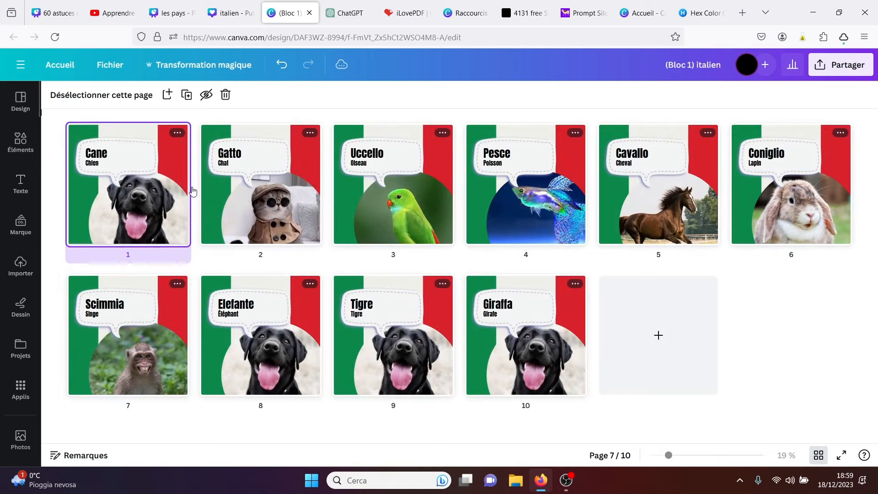
left_click(252, 191)
left_click(415, 189)
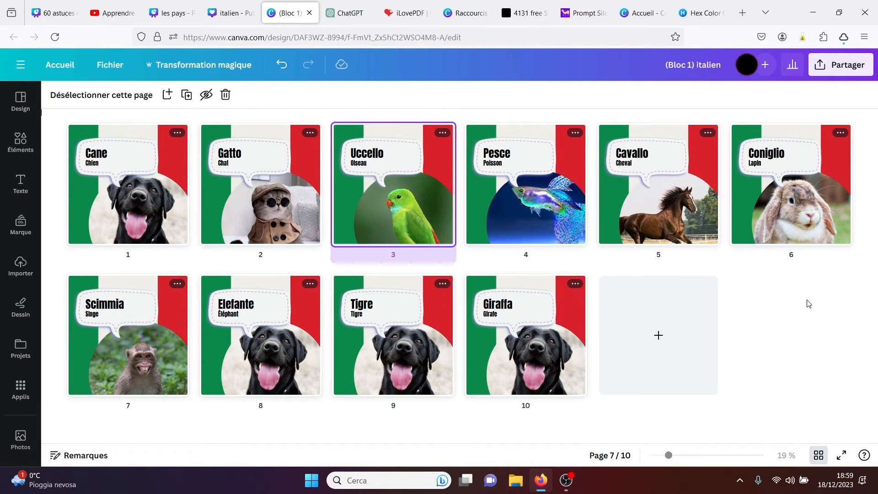
- Tilt the Spagna title slightly in the "les pays" presentation and switch to the YouTube community post page
left_click(226, 13)
left_click(173, 12)
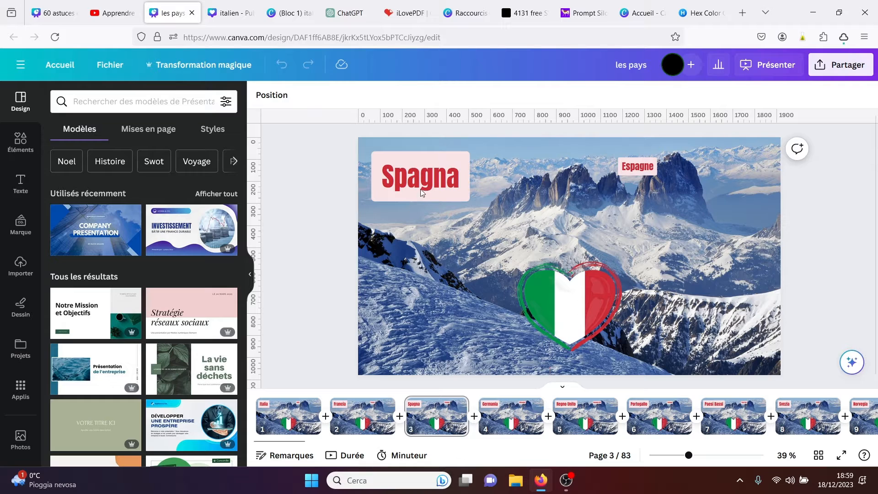
left_click(420, 190)
left_click_drag(465, 219, 464, 218)
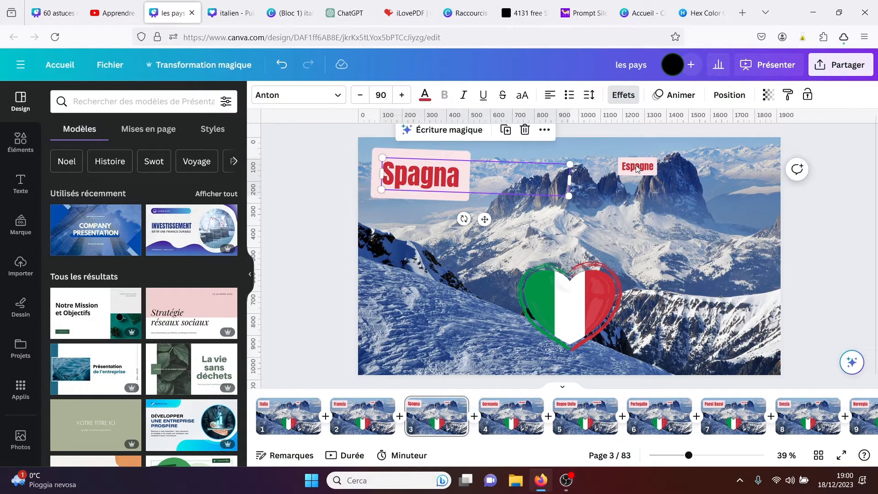
left_click(117, 8)
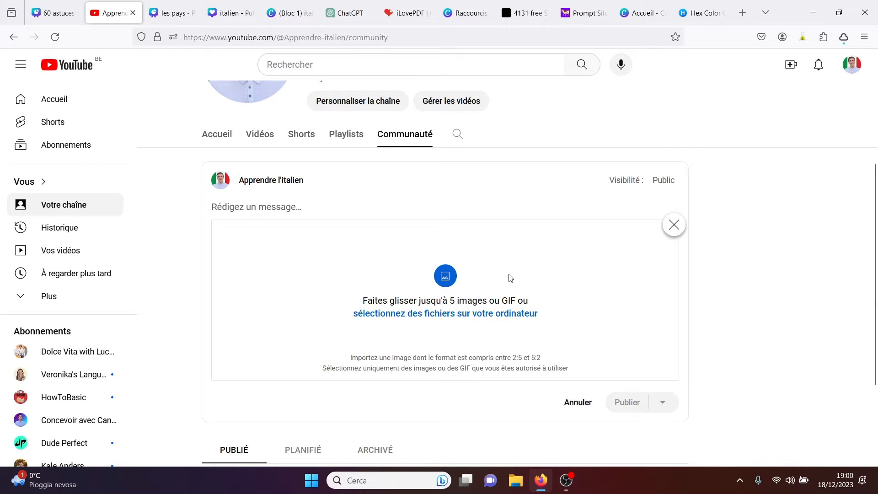
- Return to the "60 astuces canva" presentation and examine the CSV import and the additional data sources for bulk creation
left_click(55, 13)
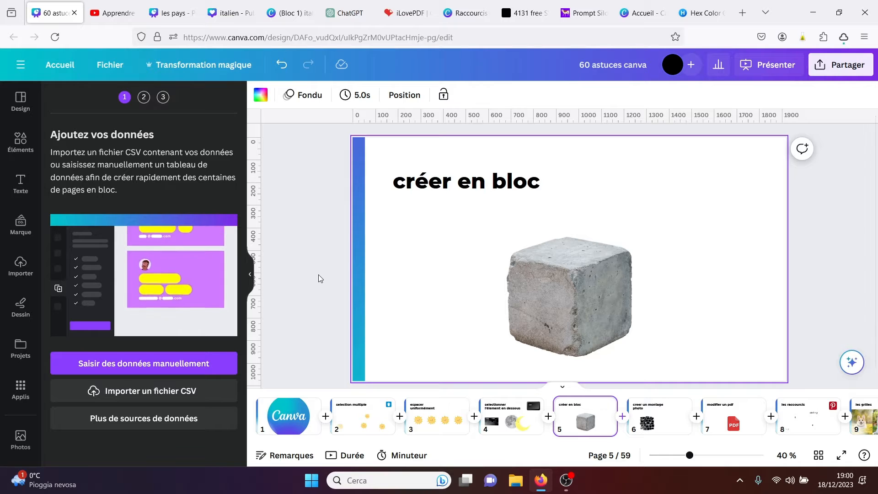
left_click(139, 391)
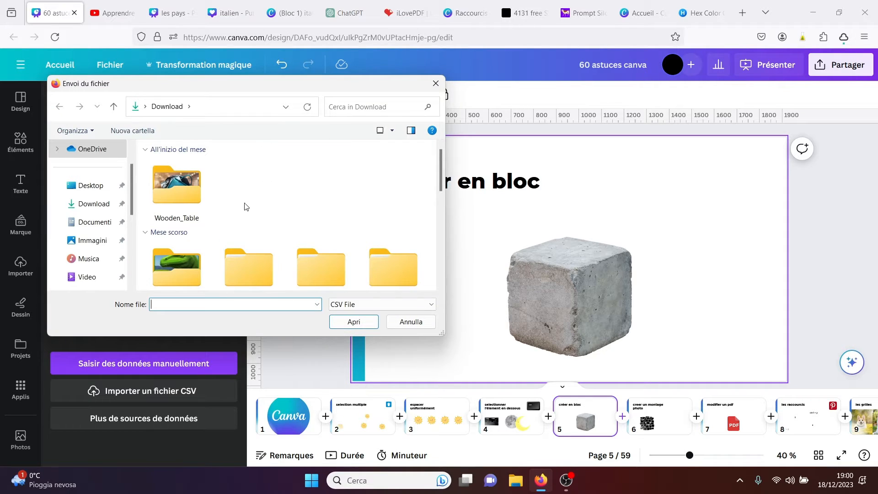
left_click(437, 83)
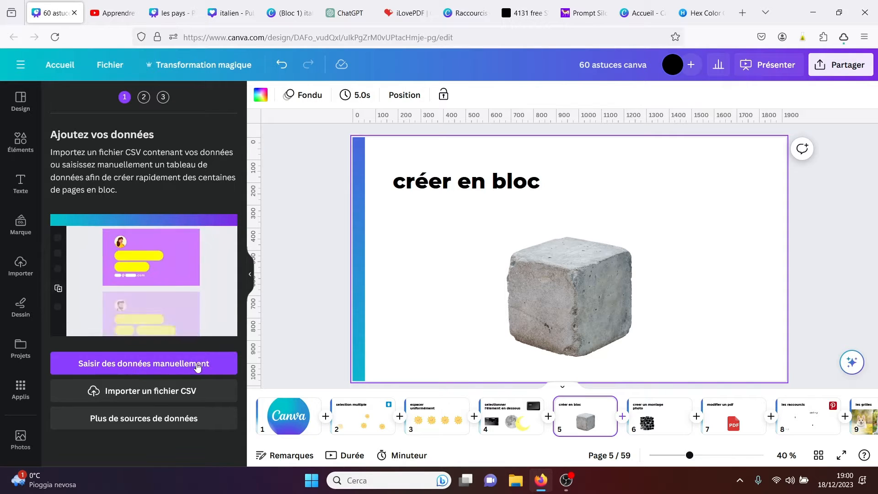
left_click(139, 418)
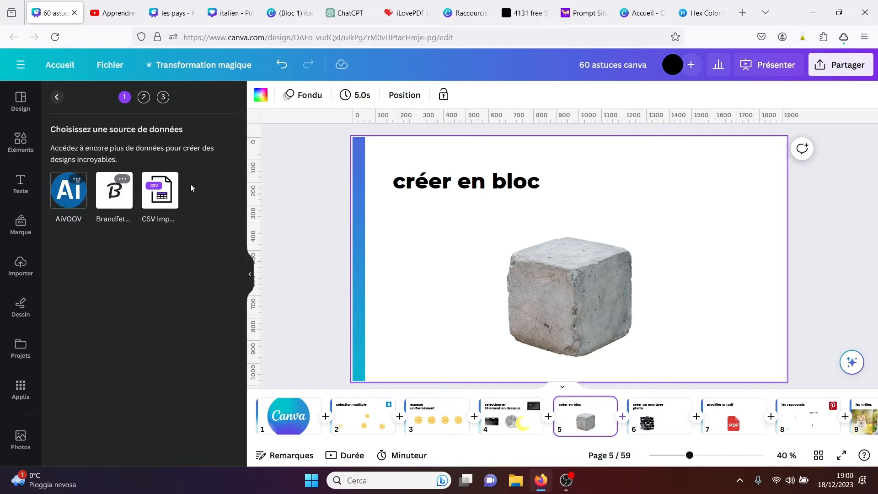
left_click(58, 97)
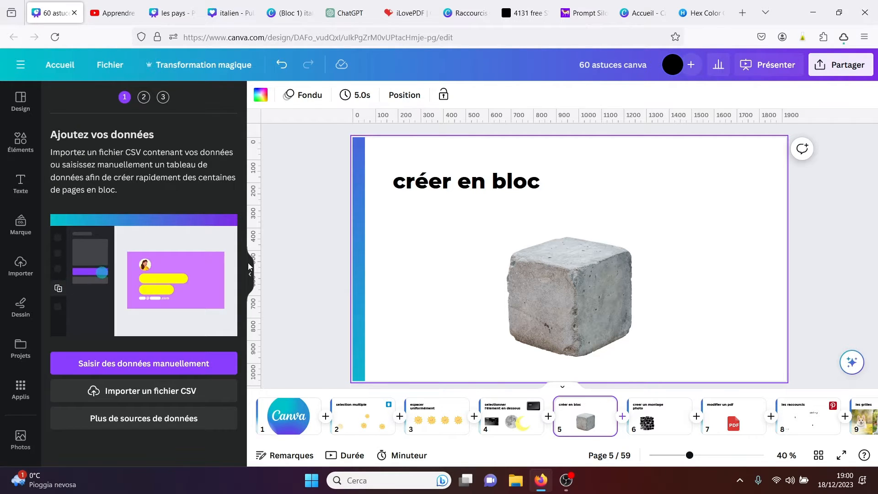
- Collapse the bulk-creation panel and open page 6, "creer un montage photo"
left_click(250, 274)
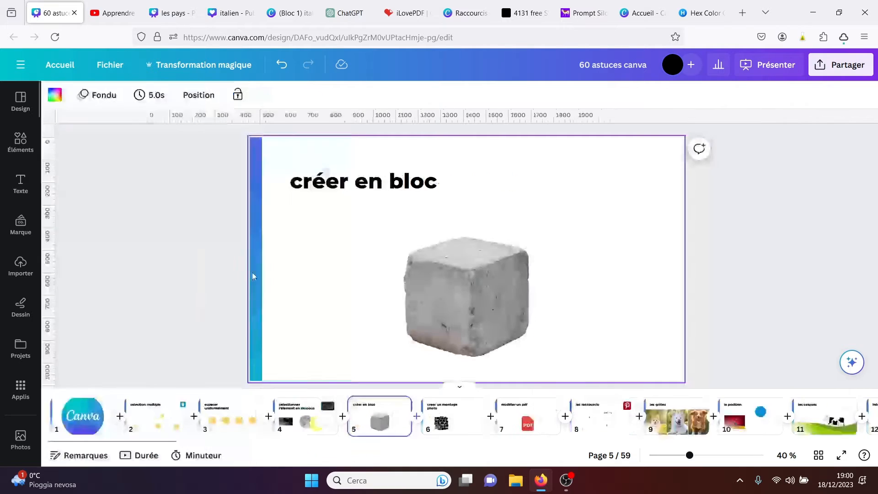
left_click(467, 425)
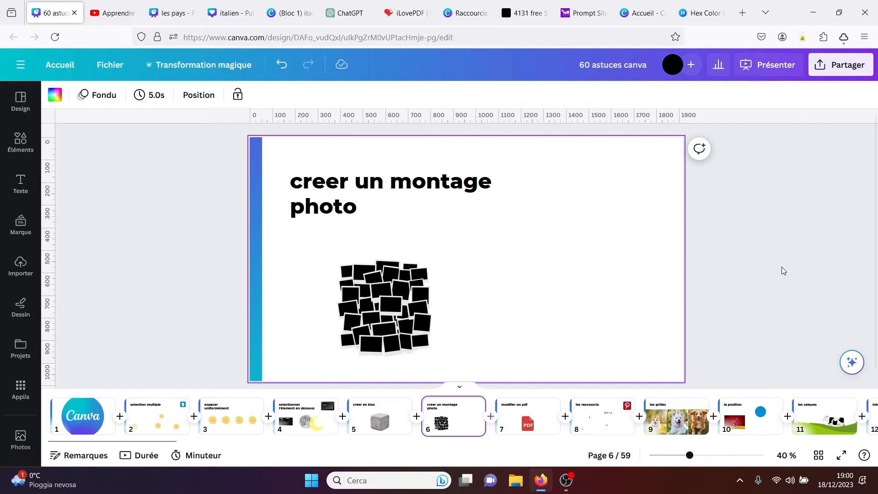
- View the formats offered for a new design, close the list and switch to the Canva home page
left_click(107, 67)
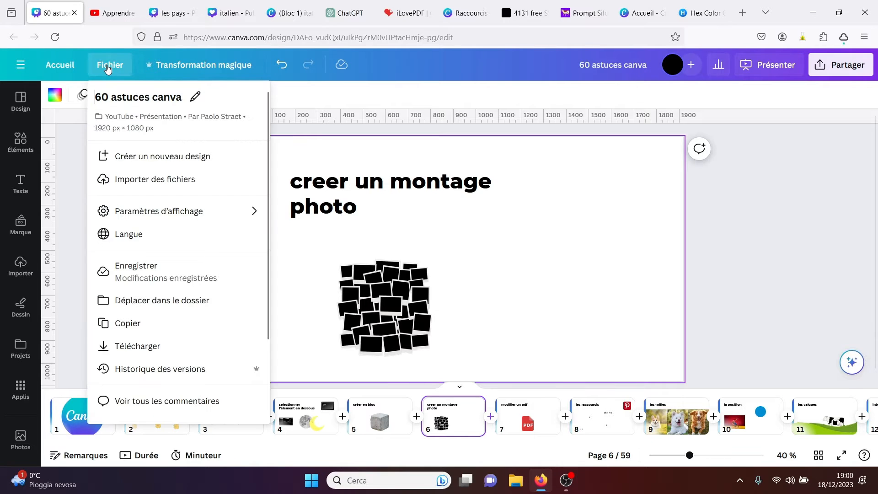
left_click(133, 160)
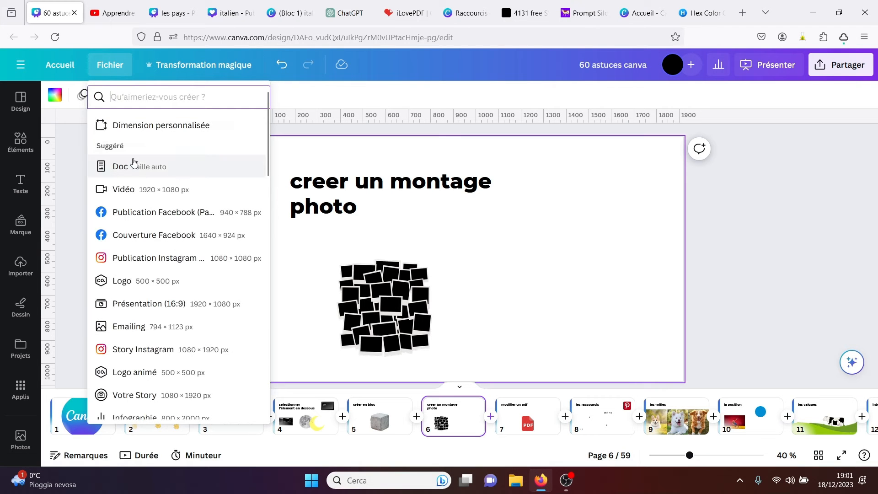
left_click(489, 117)
left_click(640, 14)
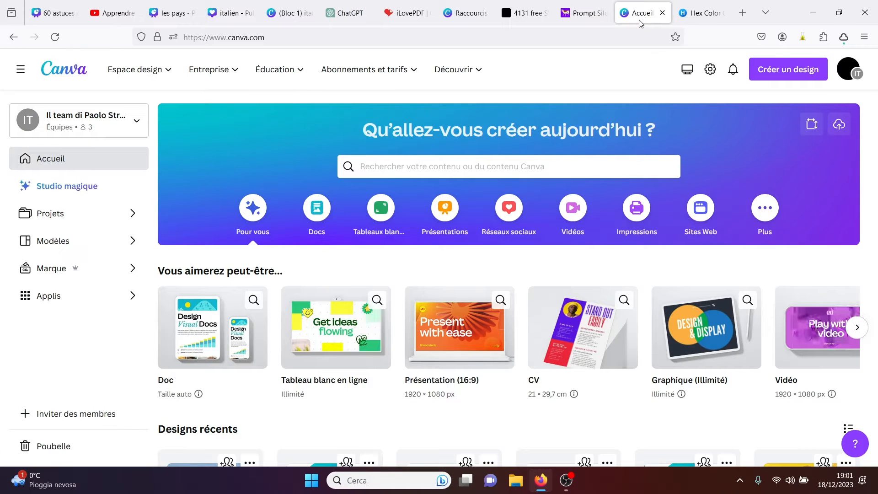
- Show all photo montage templates from the additional formats on the Canva home page
left_click(765, 208)
left_click_drag(877, 152, 877, 303)
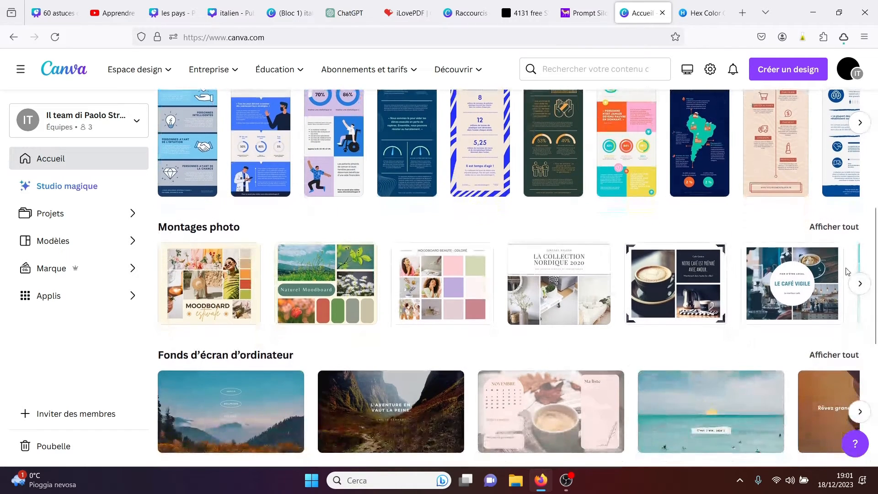
left_click(830, 226)
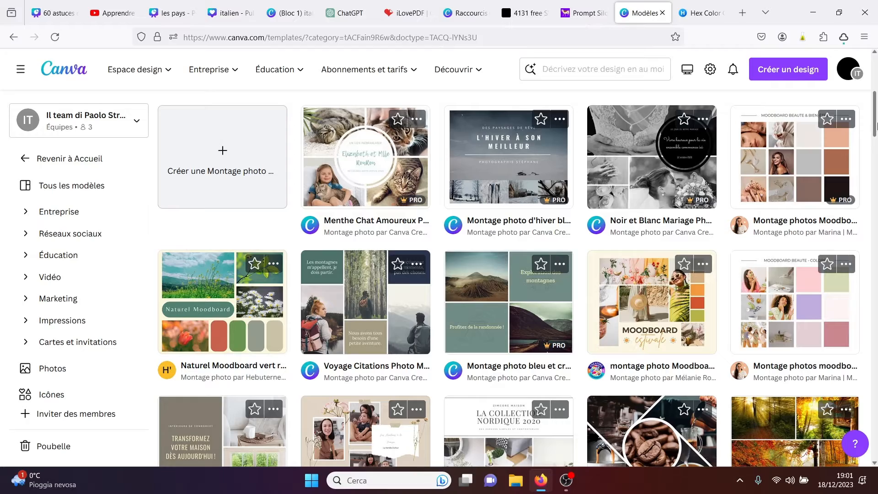
- Find the "Green Red Floral Merry Christmas Photo Collage" template and open it for customizing
left_click_drag(877, 123, 877, 227)
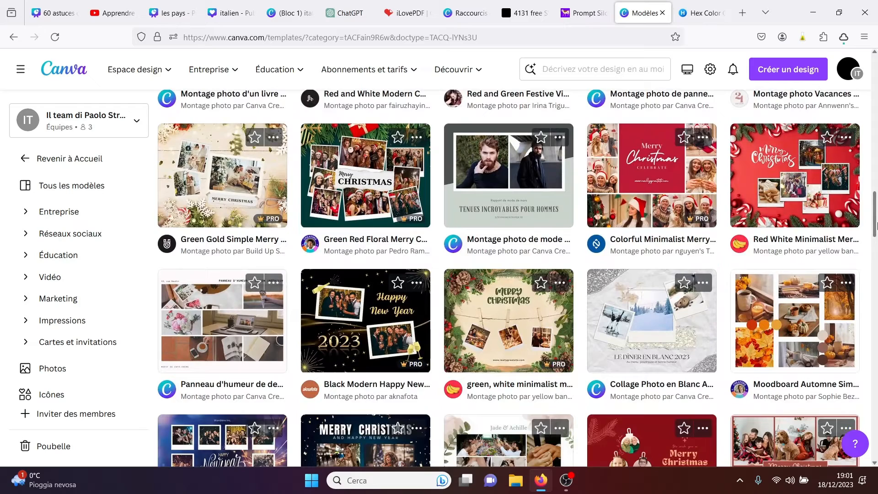
left_click(360, 184)
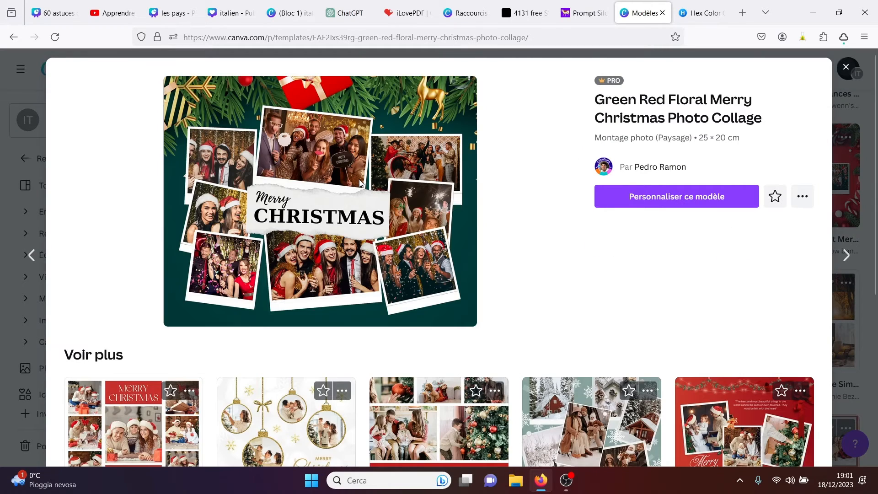
left_click(646, 202)
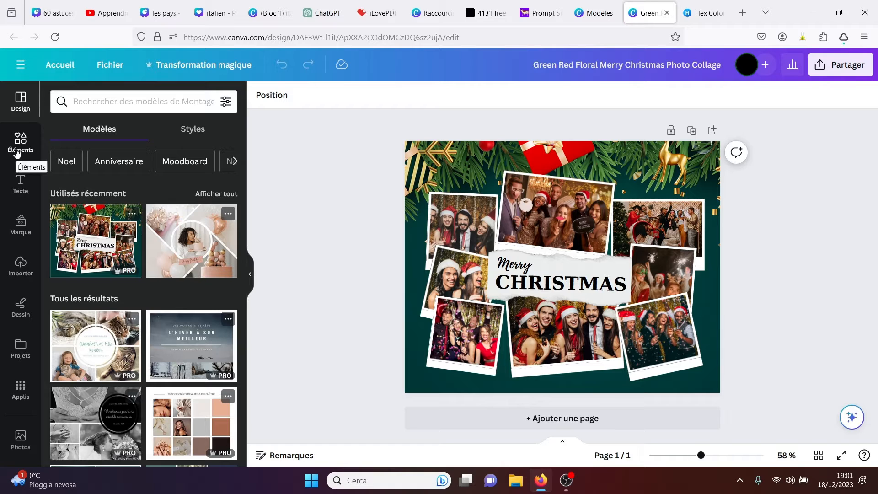
- Search the photo elements for "lions"
left_click(17, 152)
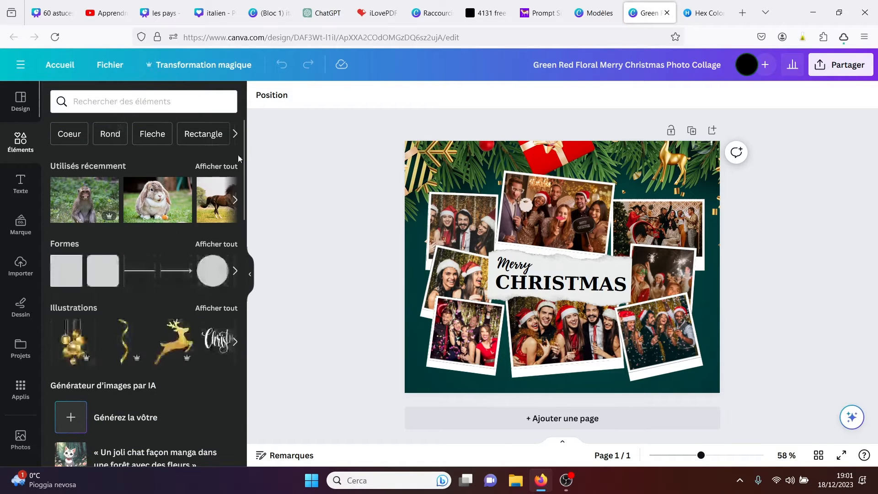
scroll(215, 232, "down", 8)
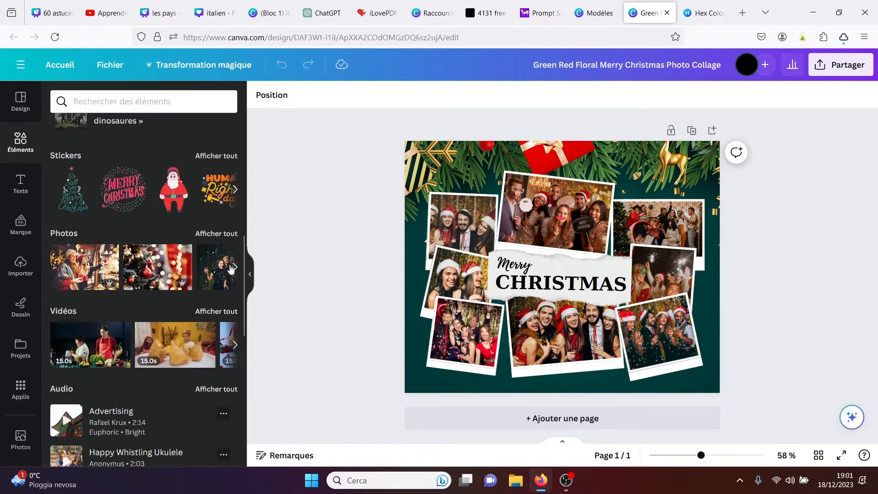
left_click(215, 233)
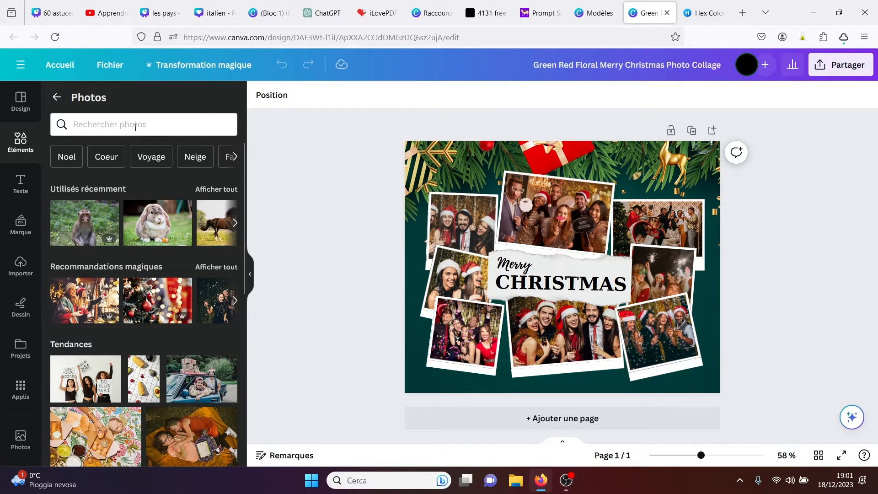
left_click(135, 128)
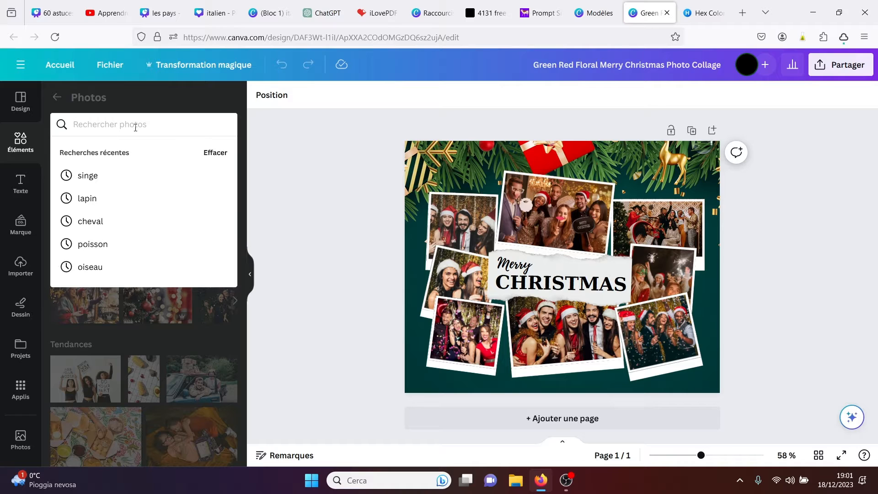
type("lions")
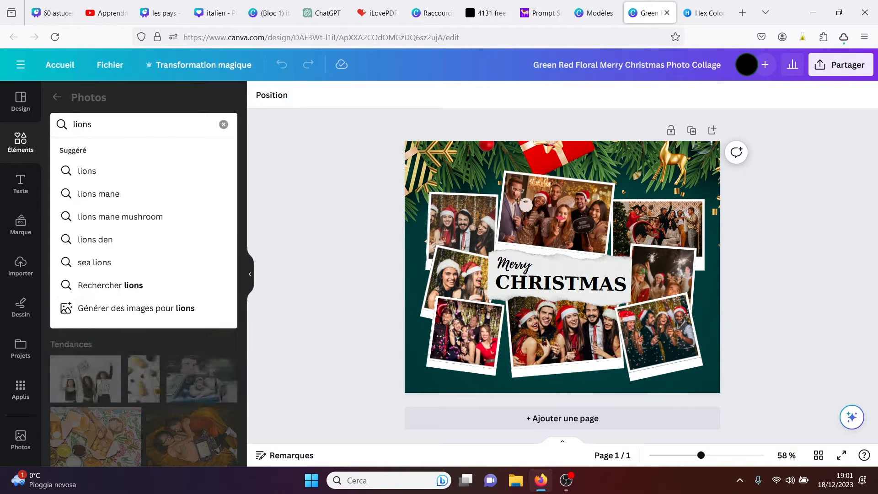
key("Return")
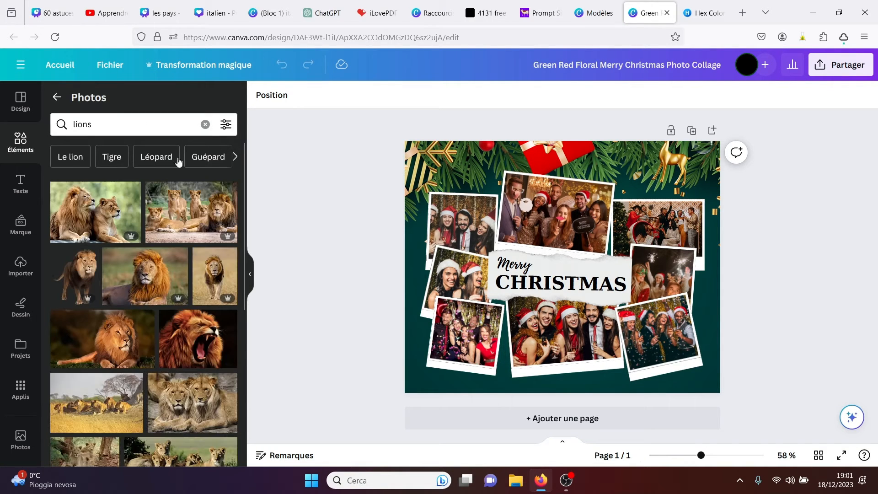
- Replace all eight photos in the Christmas collage with different lion pictures, using the savanna herd in the middle frame beside the title
left_click_drag(194, 216, 462, 208)
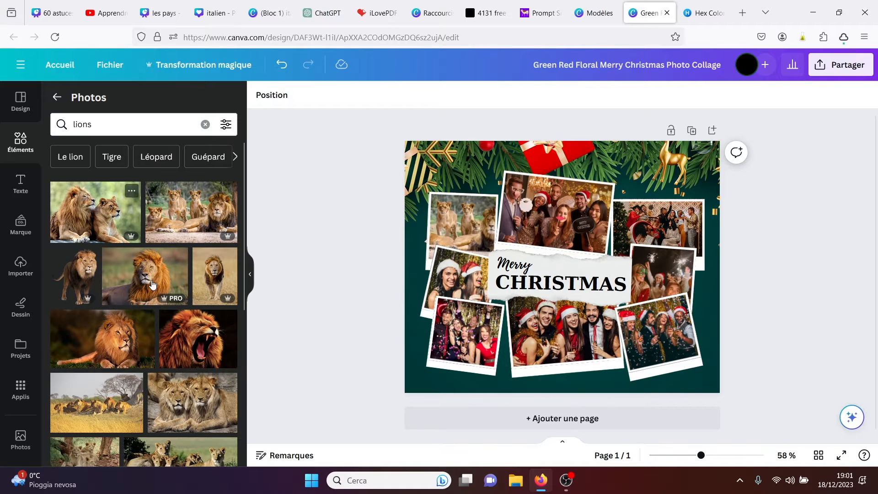
left_click_drag(151, 288, 450, 274)
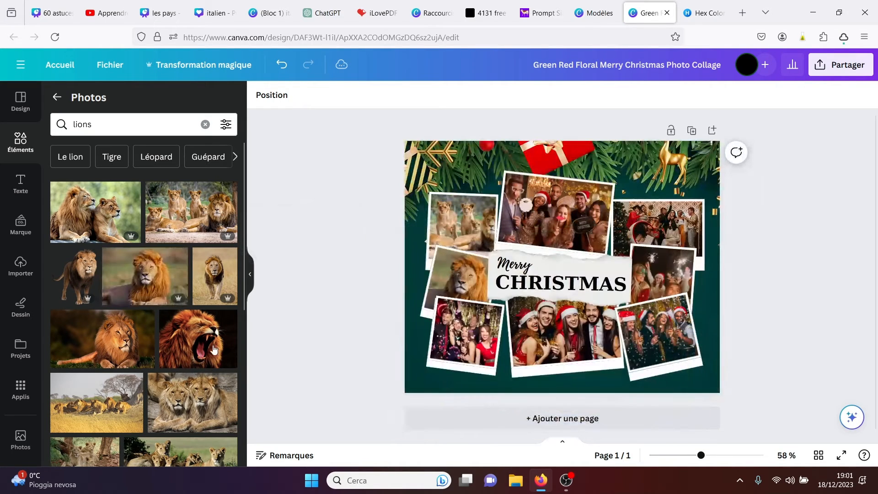
left_click_drag(200, 347, 463, 321)
left_click_drag(125, 351, 556, 213)
left_click_drag(101, 220, 658, 227)
left_click_drag(98, 339, 664, 279)
left_click_drag(194, 411, 658, 334)
left_click_drag(193, 459, 567, 339)
left_click_drag(95, 406, 645, 295)
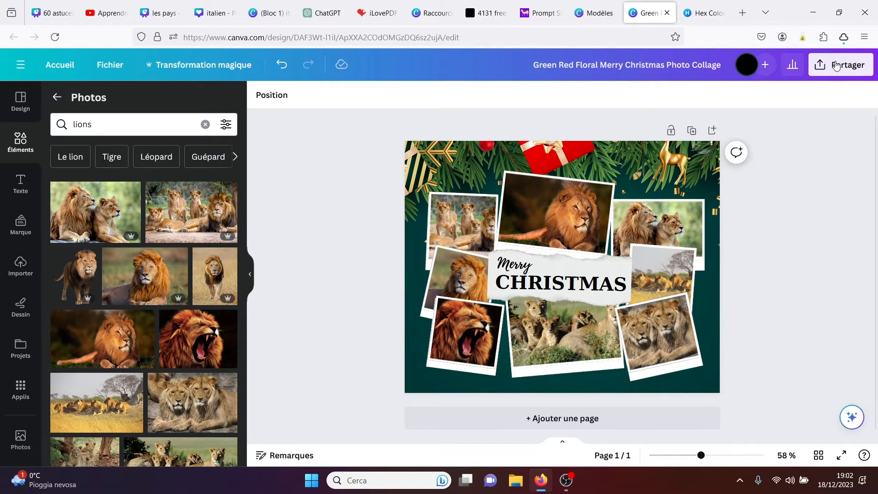
- View the file types offered for downloading the collage and close the download options
left_click(837, 65)
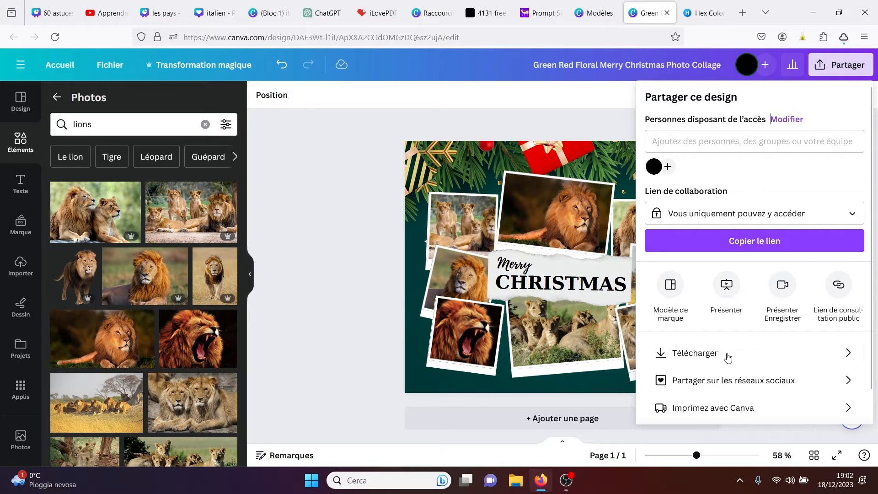
left_click(728, 356)
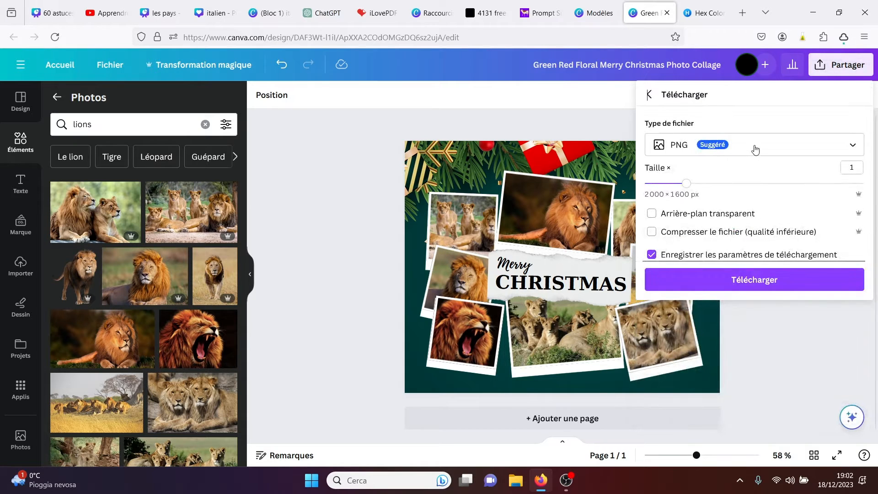
left_click(756, 150)
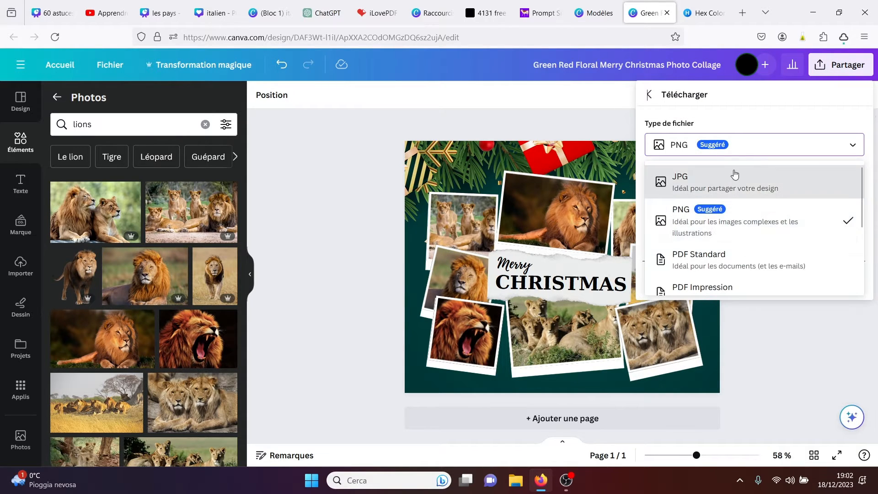
scroll(727, 279, "down", 1)
left_click(352, 233)
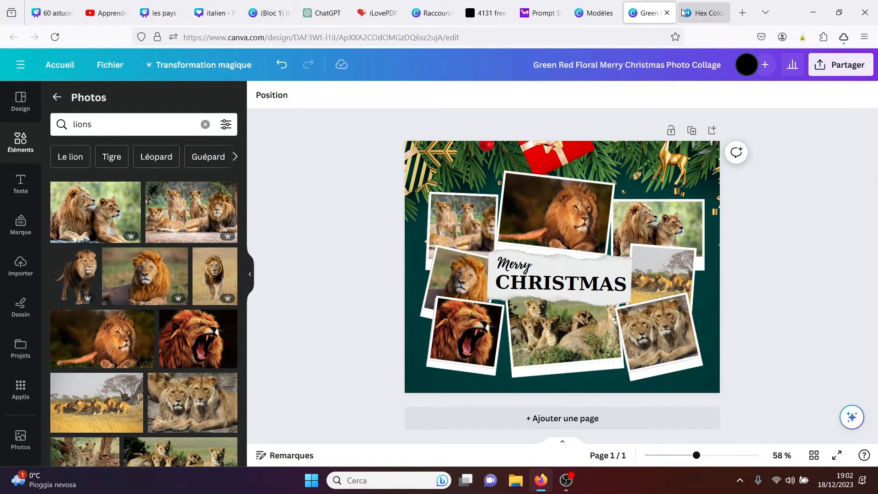
- Close the Christmas collage, "les pays", "italien" and "(Bloc 1) italien" designs
left_click(667, 12)
left_click(168, 10)
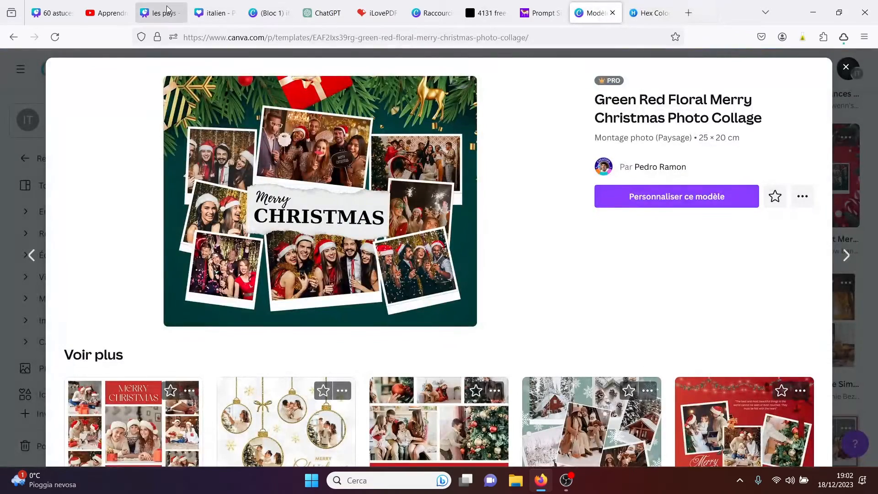
left_click(178, 13)
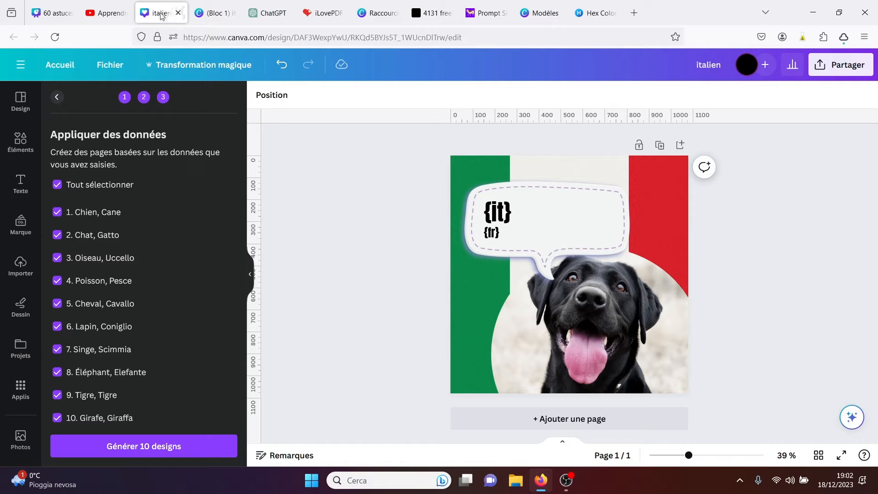
left_click(178, 13)
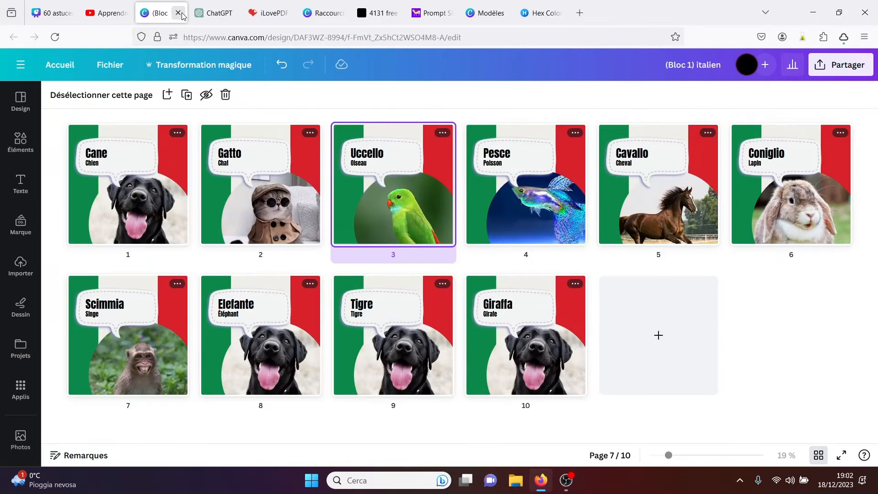
left_click(178, 13)
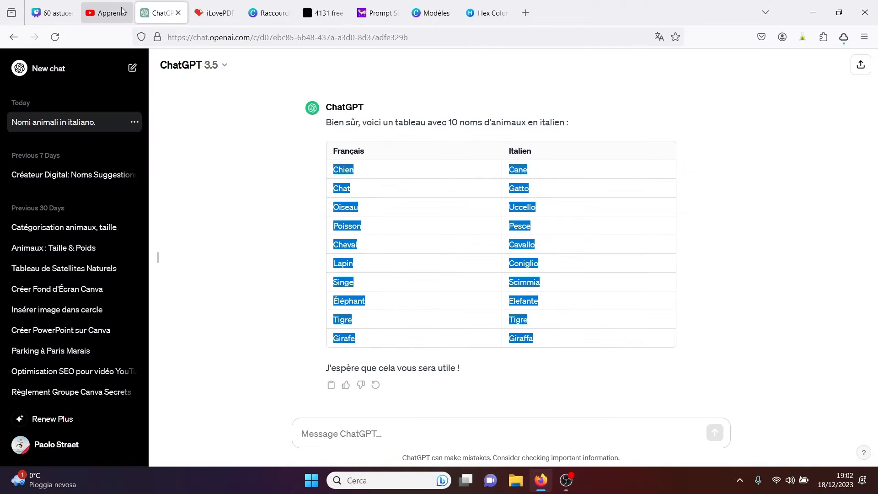
- Return to the "60 astuces canva" presentation and open page 7, "modifier un pdf"
left_click(115, 11)
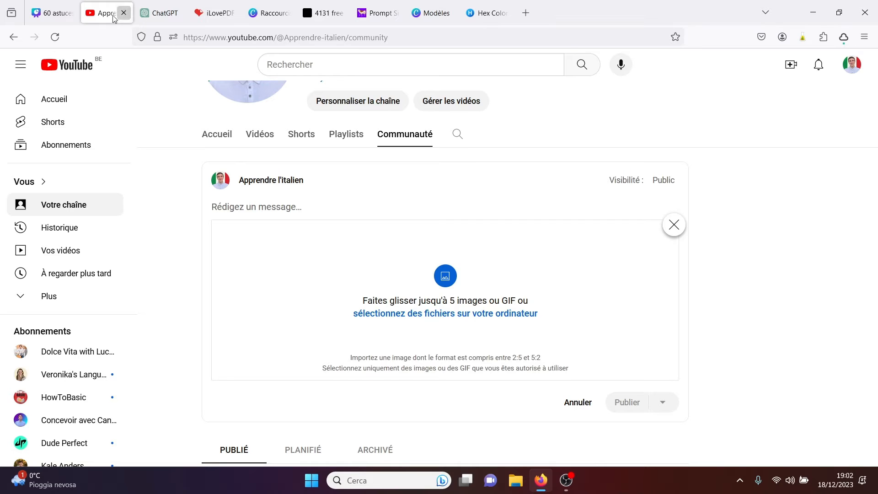
left_click(59, 12)
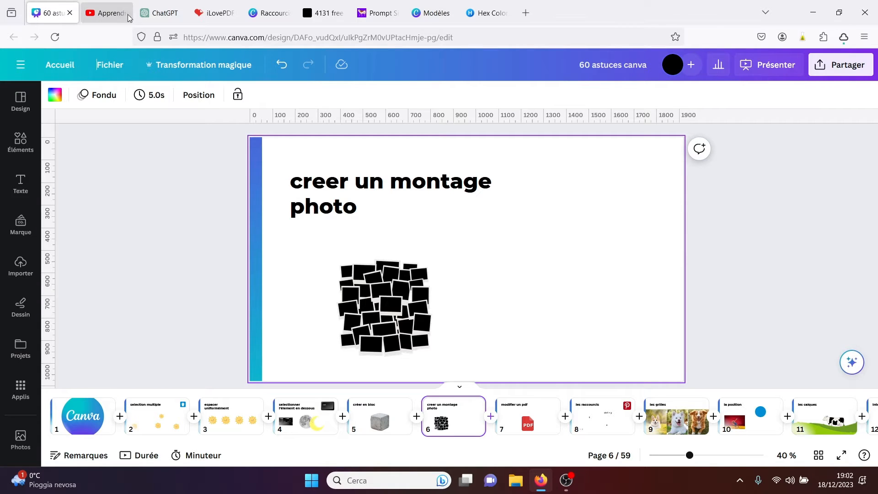
left_click(544, 417)
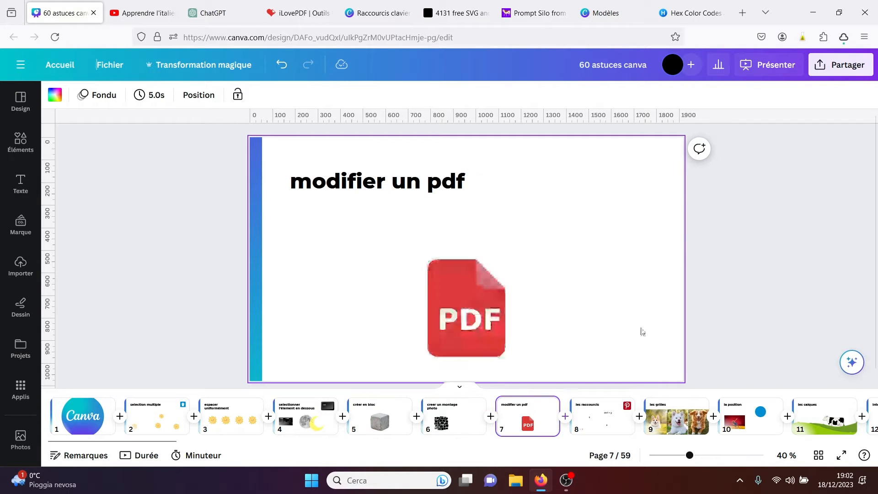
left_click(747, 264)
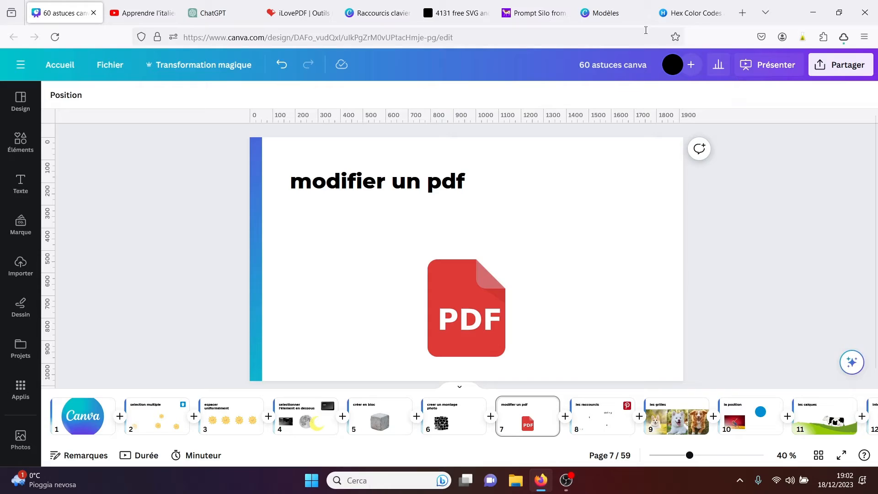
- Switch to the templates page, close the collage preview and go back to the Canva home page
left_click(627, 21)
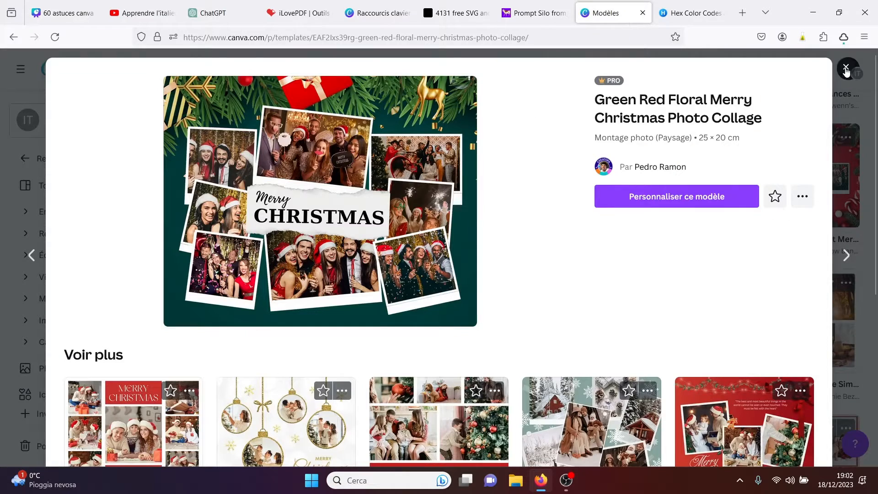
left_click(846, 69)
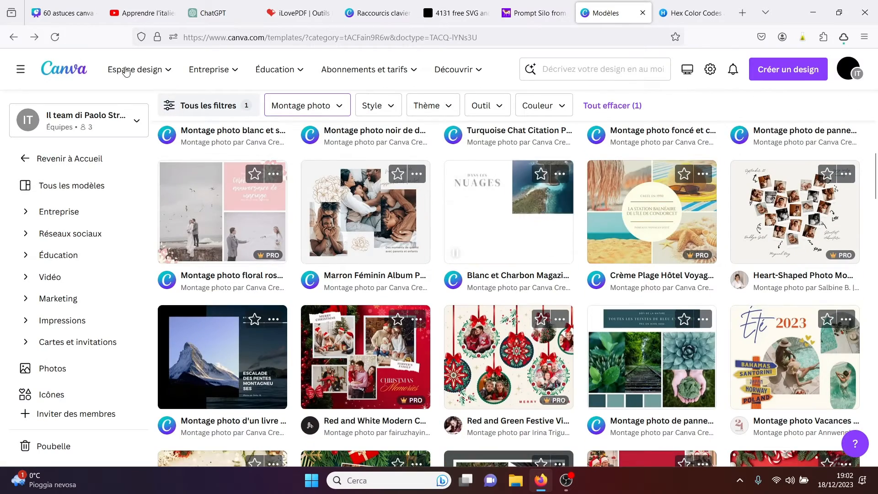
left_click(66, 71)
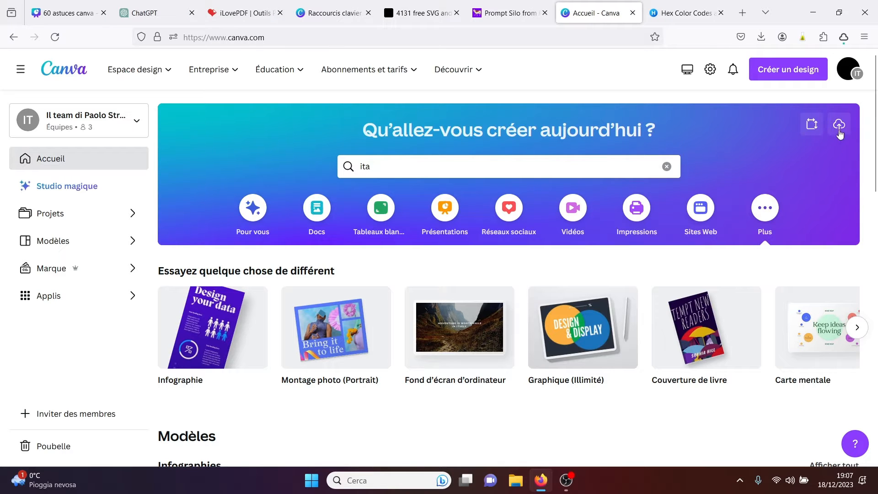
- Upload the PDF file "Apprendre les pays en italien(1)" from the Download folder
left_click(839, 128)
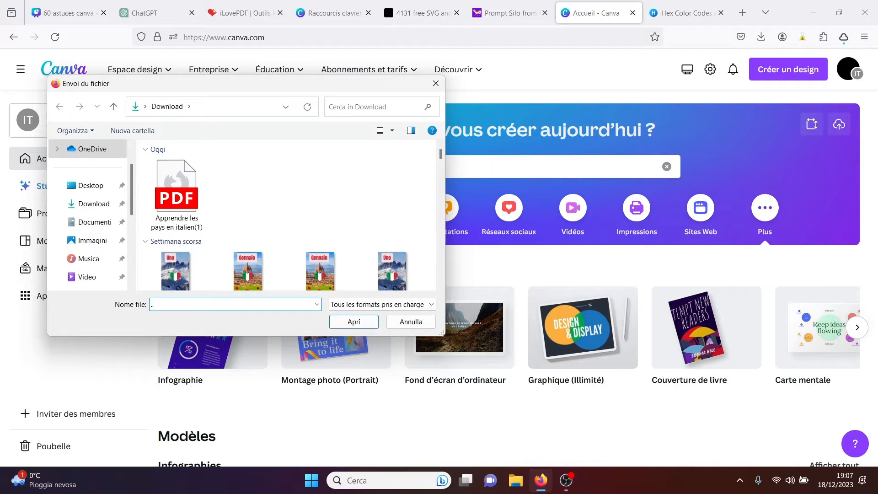
left_click(170, 192)
left_click(354, 322)
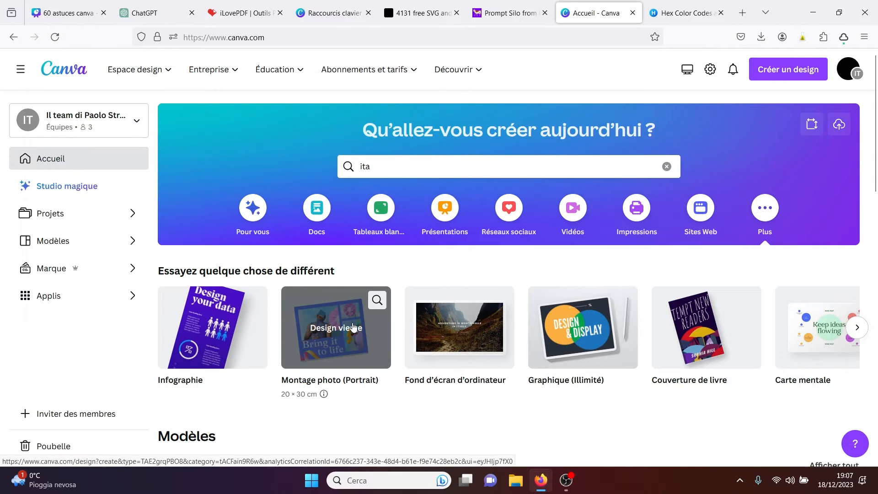
- Show the recent designs on the home page and open the imported PDF "Apprendre les pays en italien(1)" for editing
mouse_move(877, 130)
left_mouse_down()
mouse_move(877, 158)
mouse_move(876, 134)
mouse_move(876, 148)
left_mouse_up()
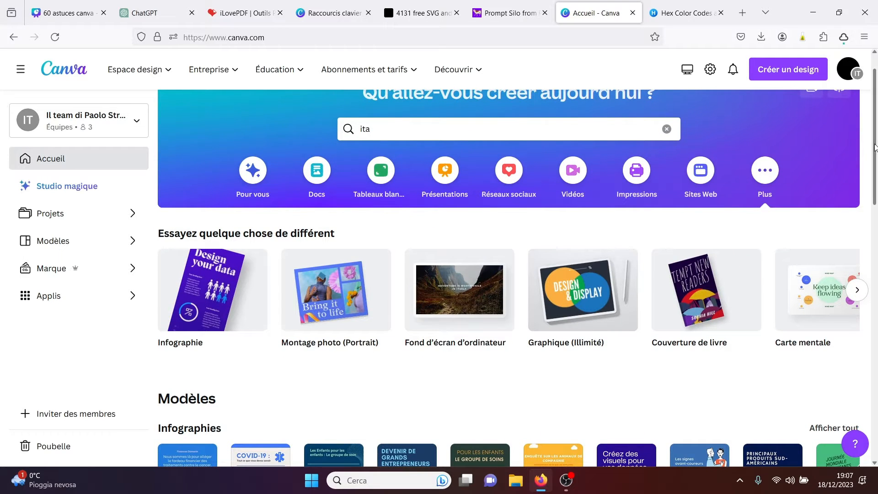
left_click(256, 173)
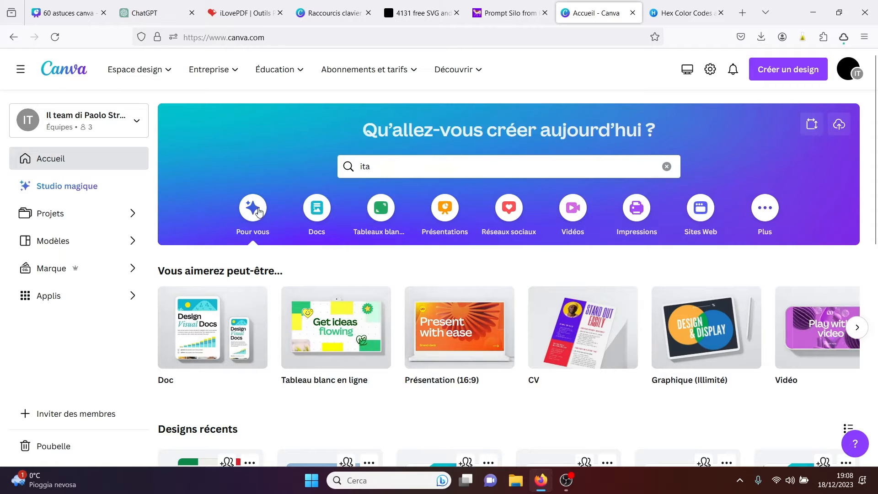
left_click_drag(877, 162, 877, 218)
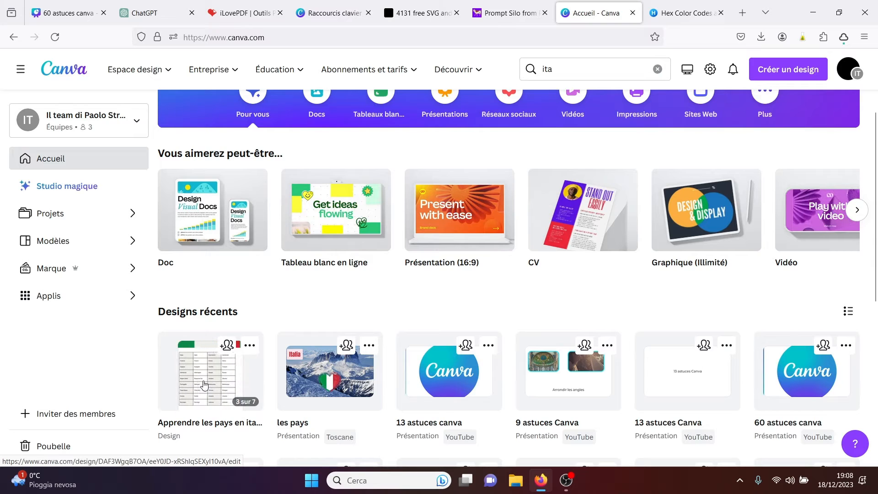
left_click(204, 384)
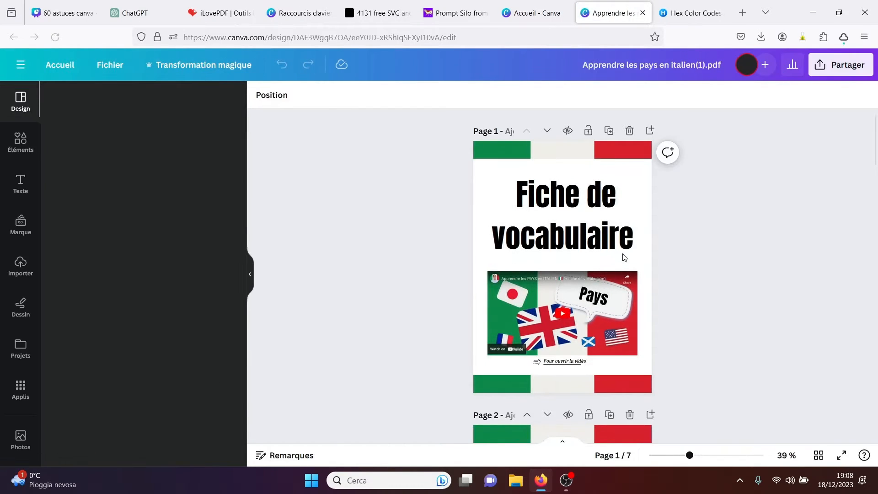
- Check that the imported PDF's title and video caption are individually editable, and look through the document's pages
left_click(612, 234)
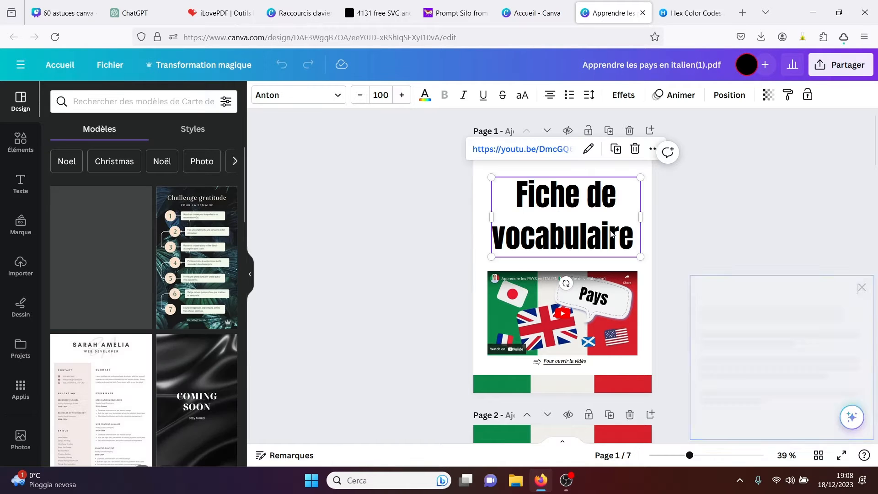
left_click(862, 202)
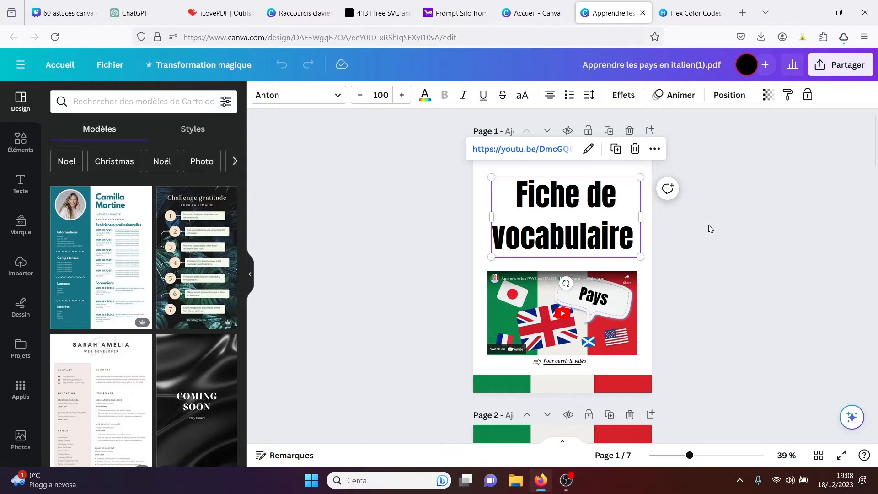
left_click(562, 365)
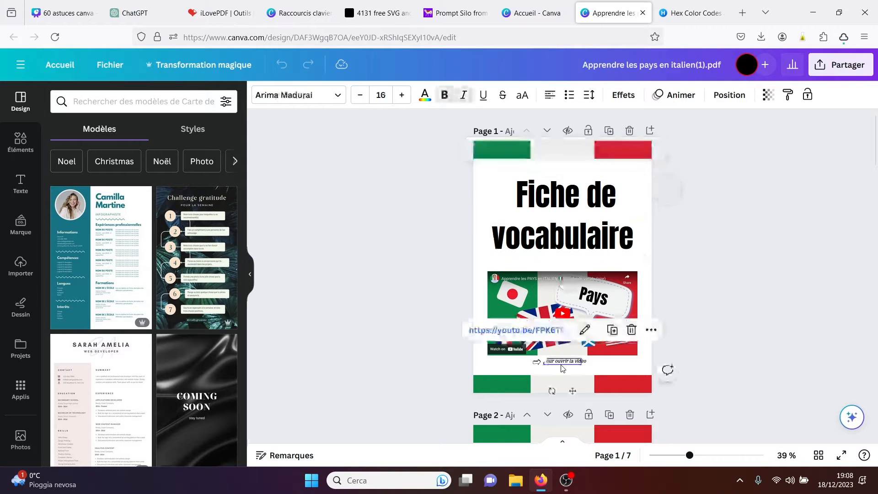
left_click(804, 259)
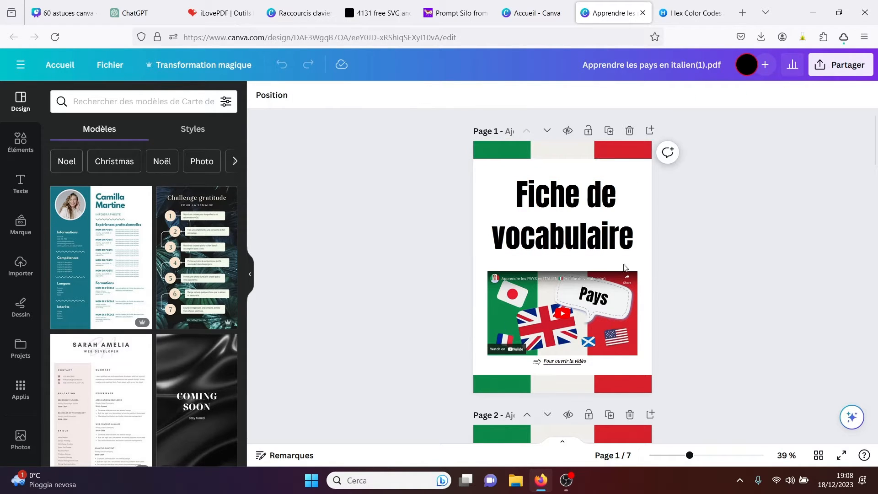
left_click_drag(877, 134, 875, 172)
scroll(652, 236, "up", 5)
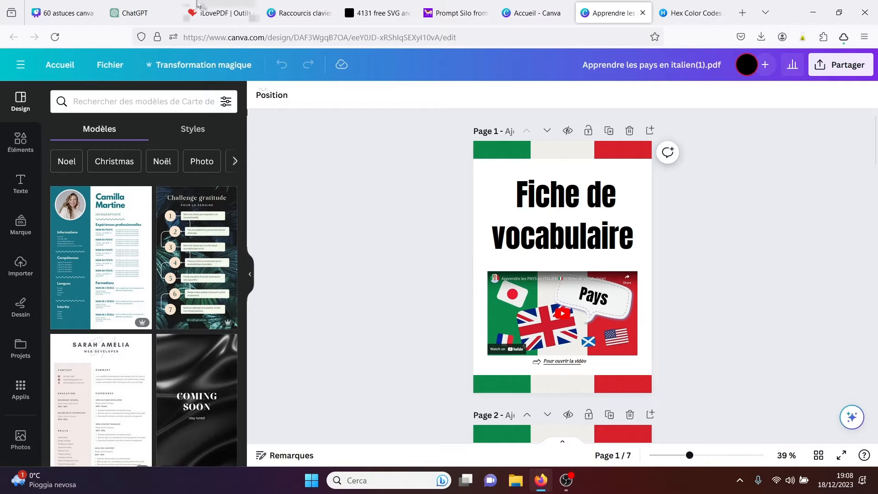
- Switch to the iLovePDF site, view its Fusionner PDF page, and browse the overview of all its PDF tools
left_click(211, 6)
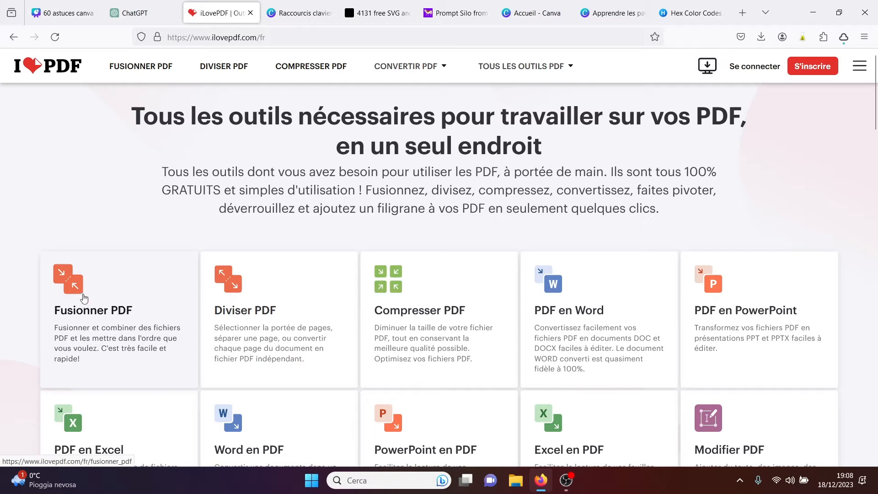
left_click(79, 278)
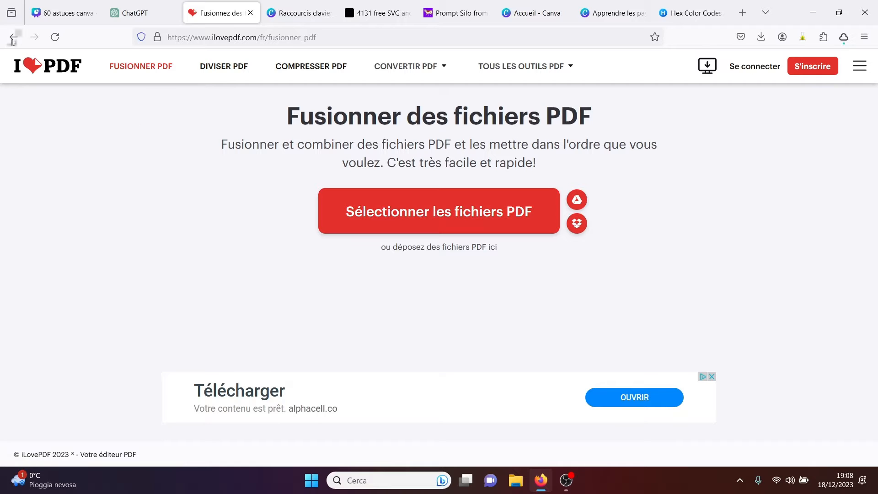
left_click(13, 37)
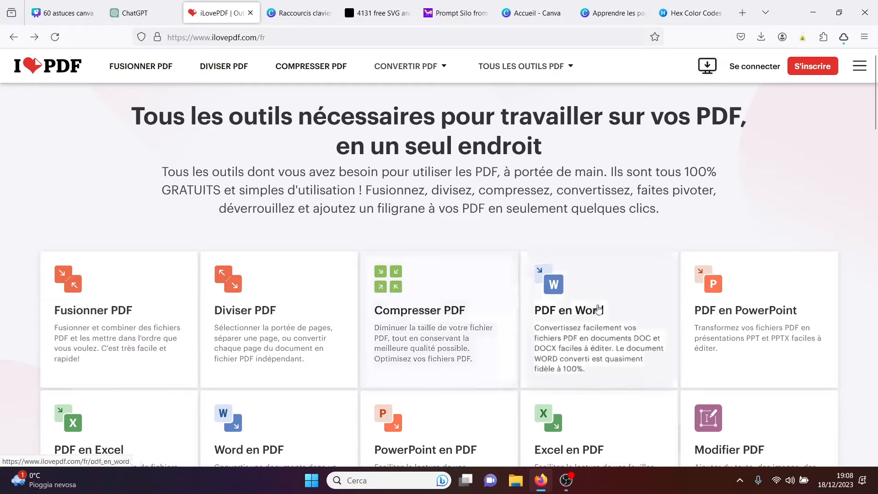
left_click_drag(876, 118, 877, 193)
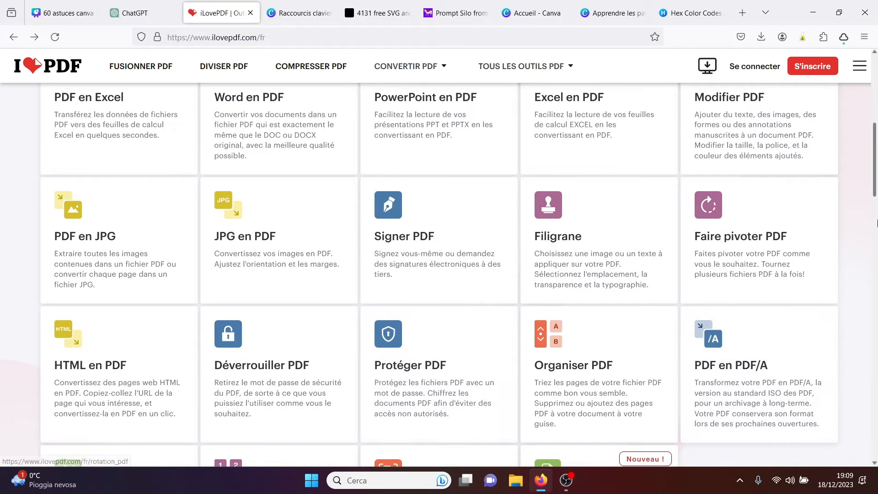
left_click_drag(877, 187, 876, 111)
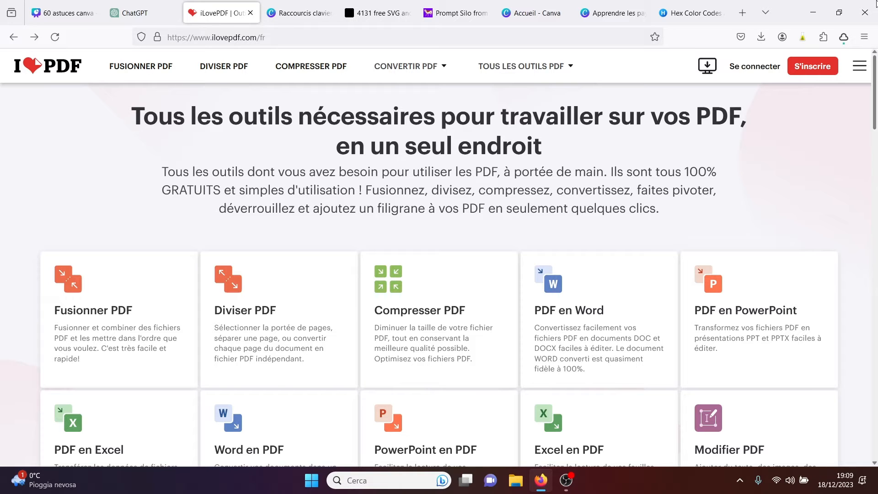
mouse_move(554, 66)
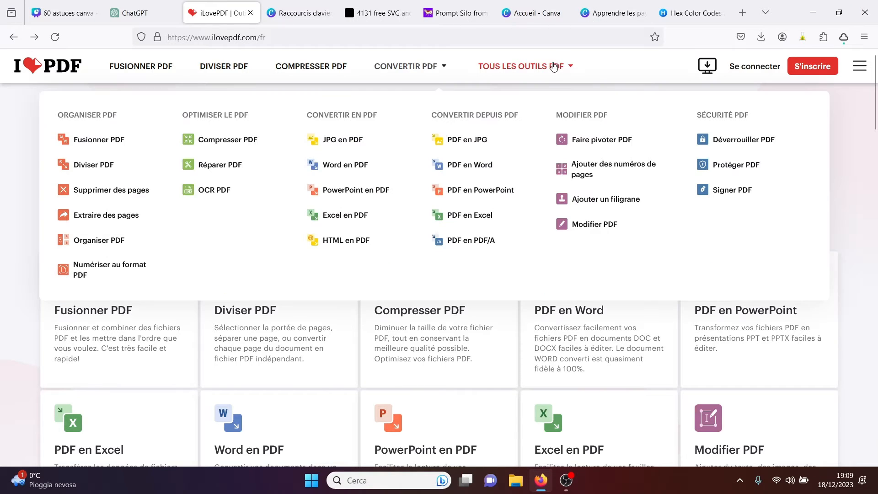
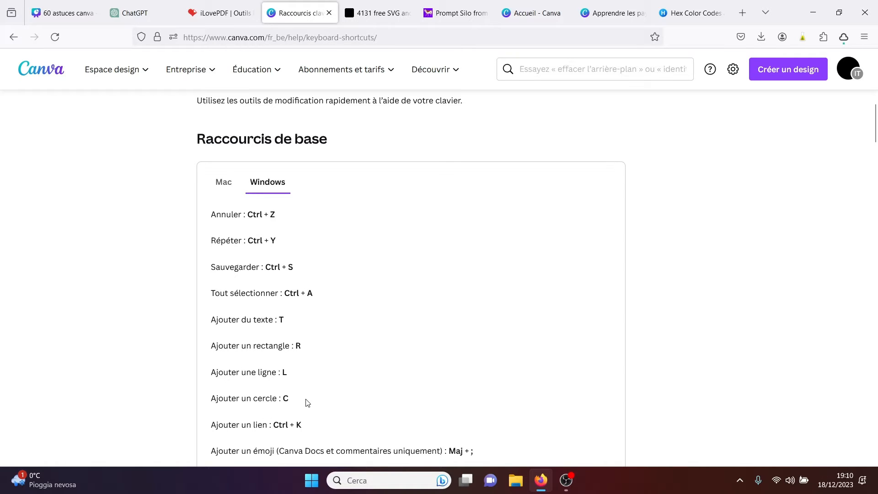
- Review the Windows keyboard shortcuts on the Canva help page, from the basic, element, video and zoom sections to the end
left_click_drag(875, 135, 874, 157)
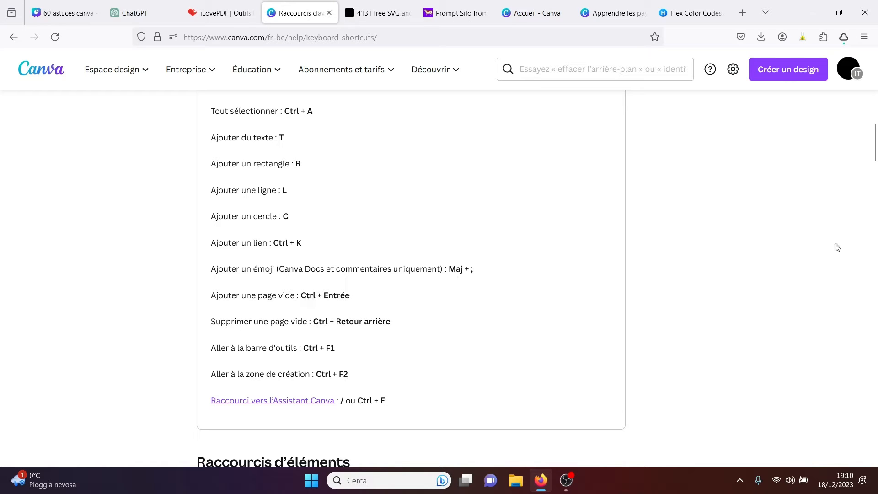
left_click_drag(875, 130, 875, 159)
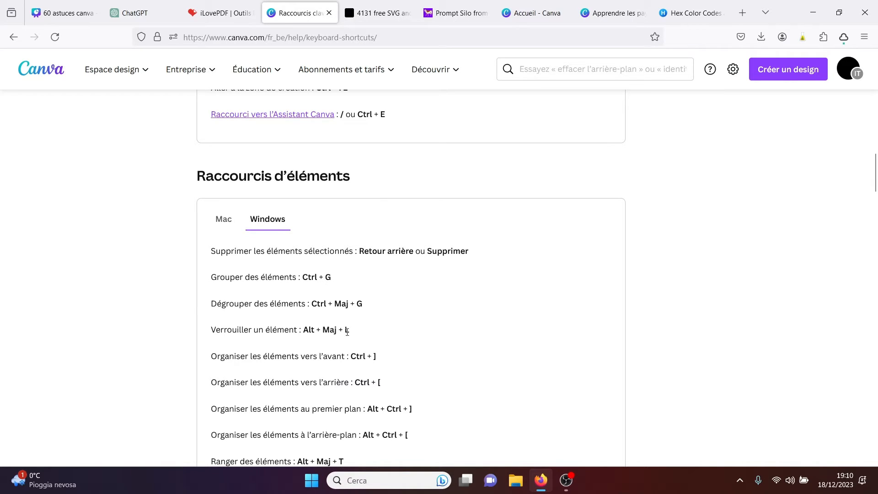
left_click_drag(874, 186, 875, 221)
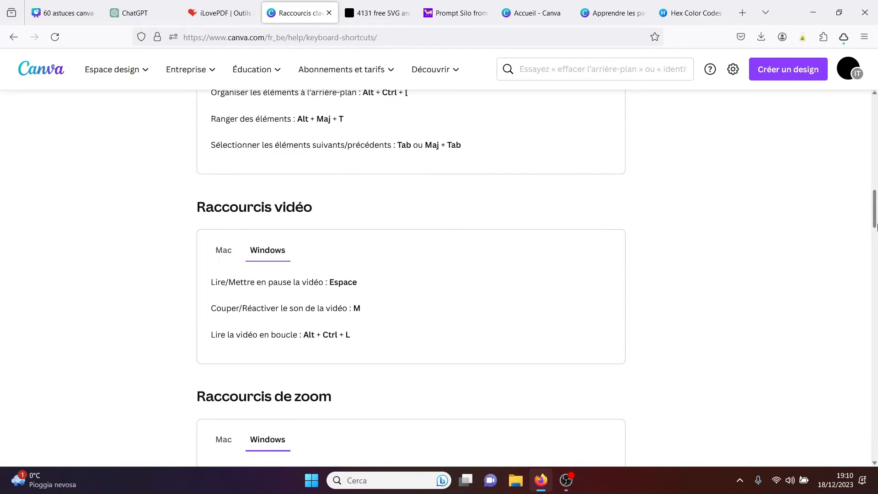
left_click_drag(876, 229, 876, 250)
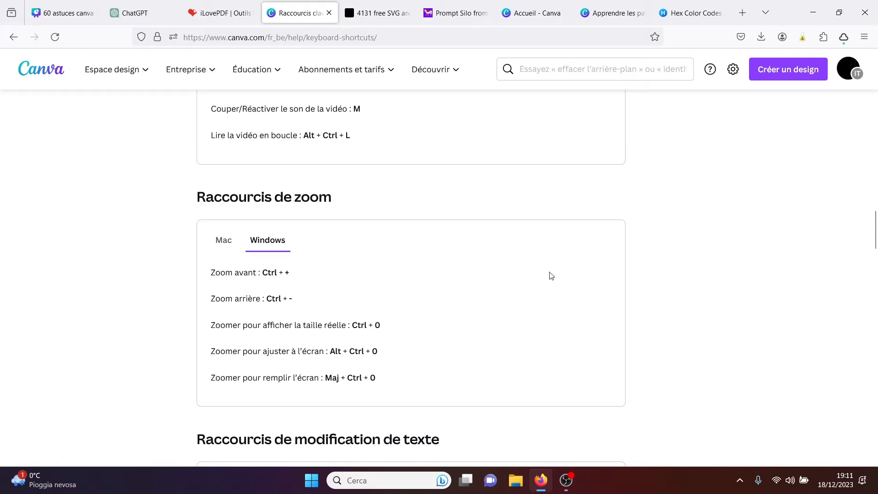
left_click_drag(877, 245, 875, 427)
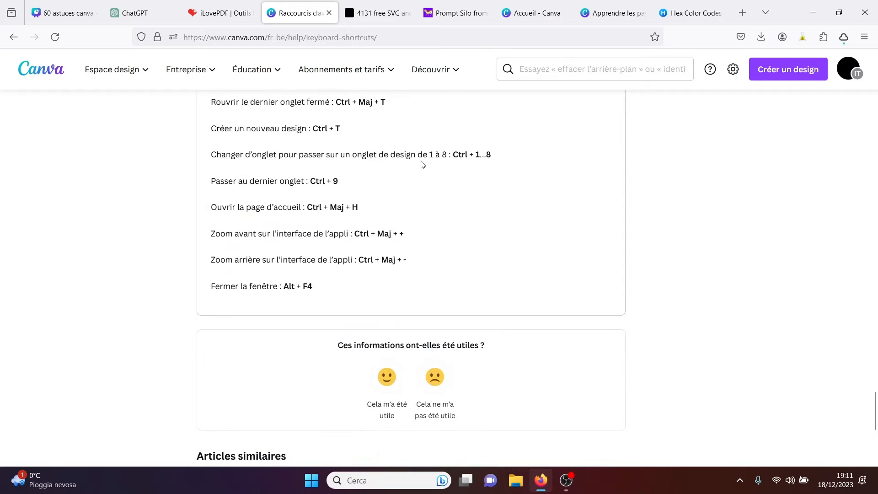
- Return to the "60 astuces canva" presentation and widen the spacing between the dog photos of the grid on page 9, "les grilles"
left_click(77, 5)
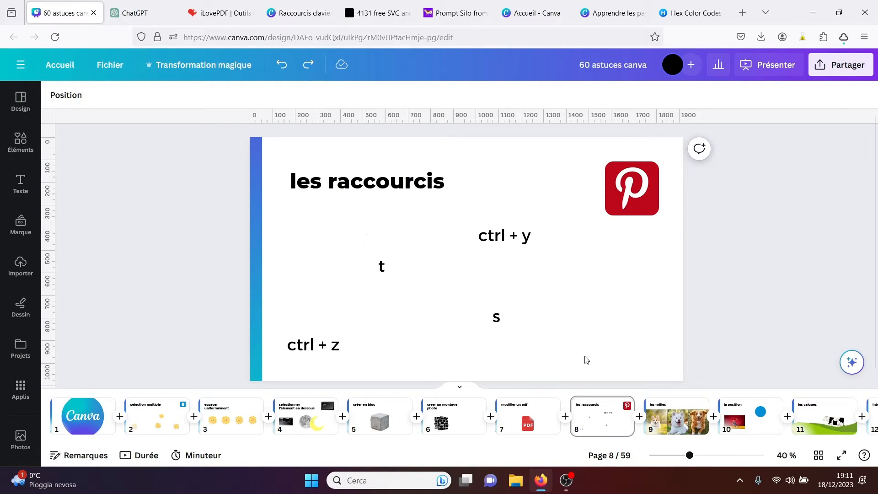
left_click(666, 420)
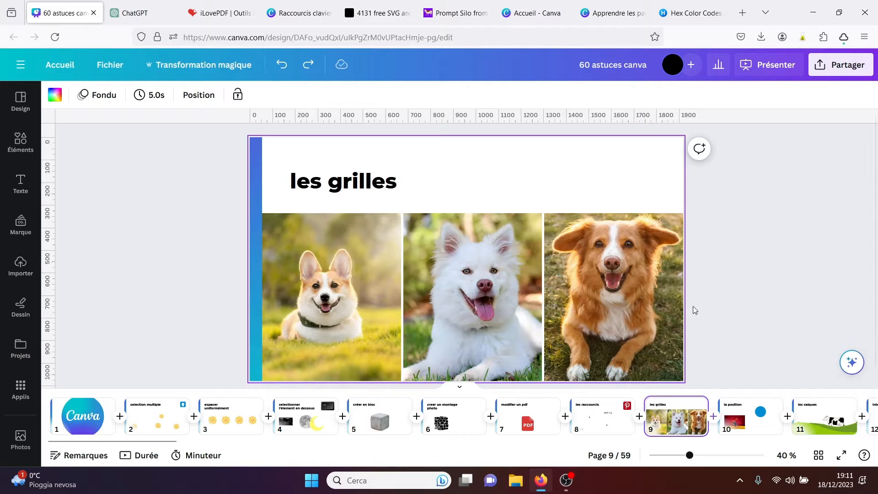
left_click(543, 292)
mouse_move(543, 291)
left_mouse_down()
mouse_move(458, 274)
mouse_move(541, 296)
left_mouse_up()
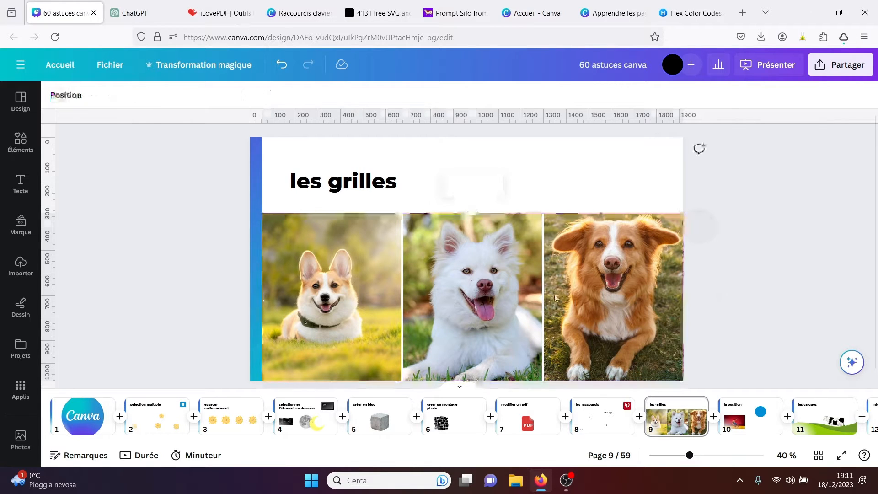
left_click(555, 295)
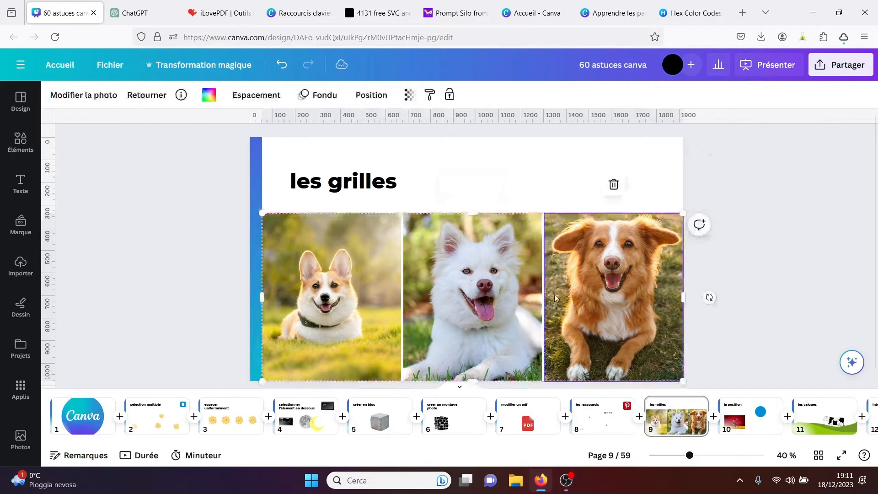
left_click(237, 97)
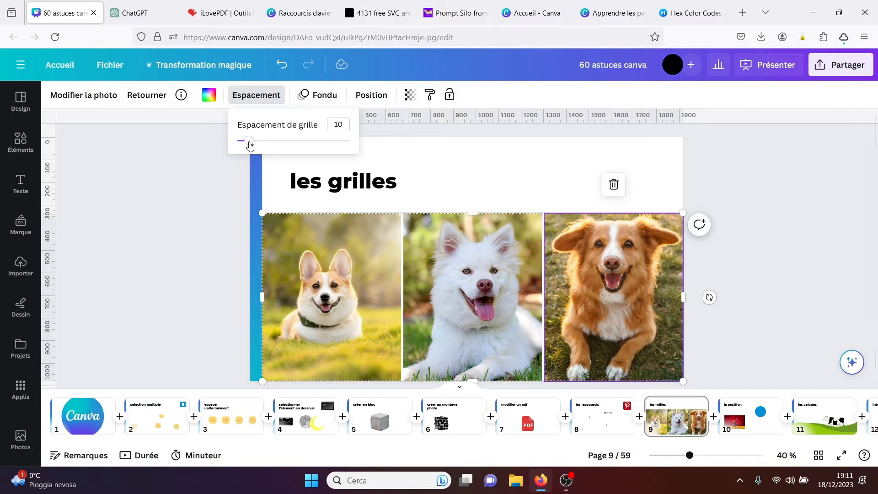
left_click_drag(249, 140, 319, 140)
- Crop the corgi photo in the grid so the dog is enlarged and its face is centred in its cell
left_click(324, 282)
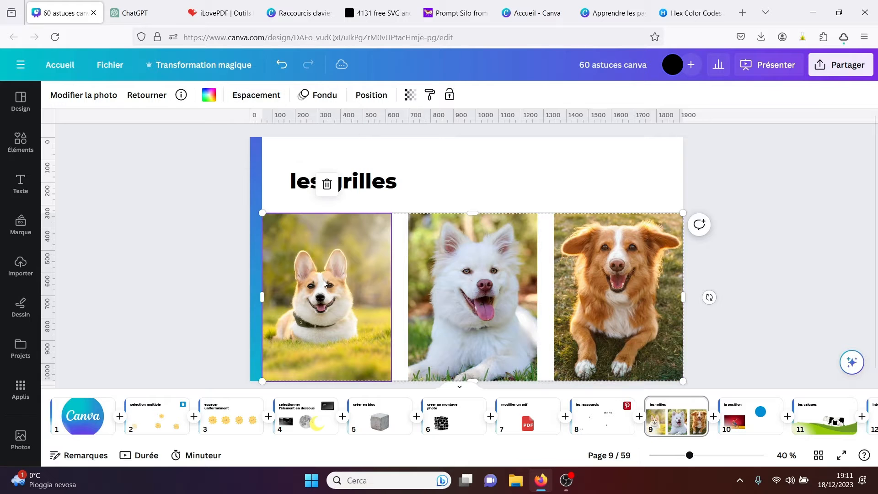
double_click(323, 282)
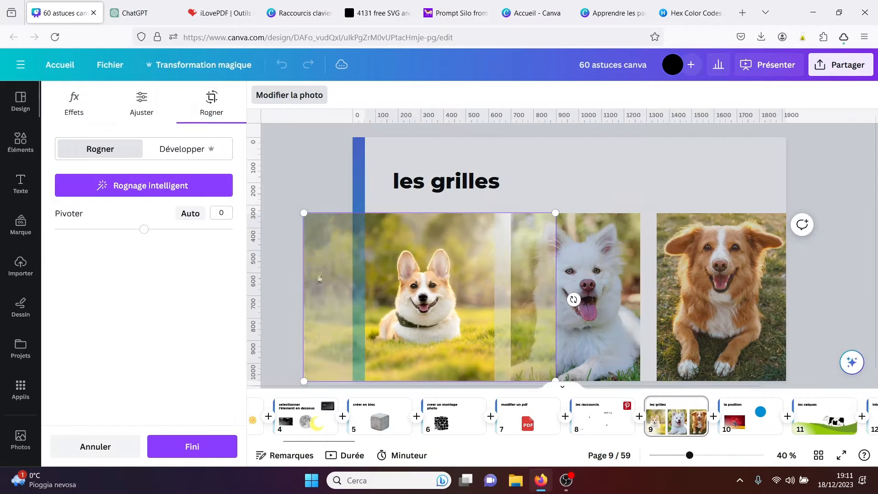
double_click(323, 279)
double_click(323, 280)
left_click_drag(305, 211, 105, 114)
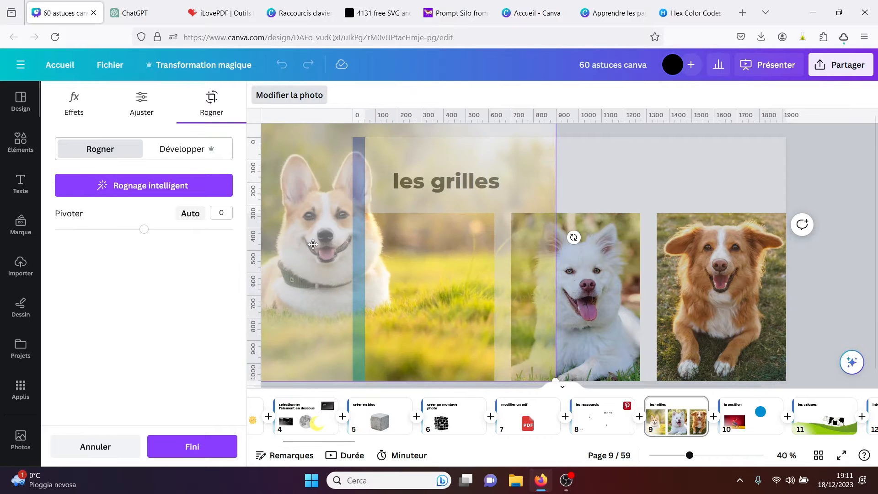
left_click_drag(325, 244, 427, 316)
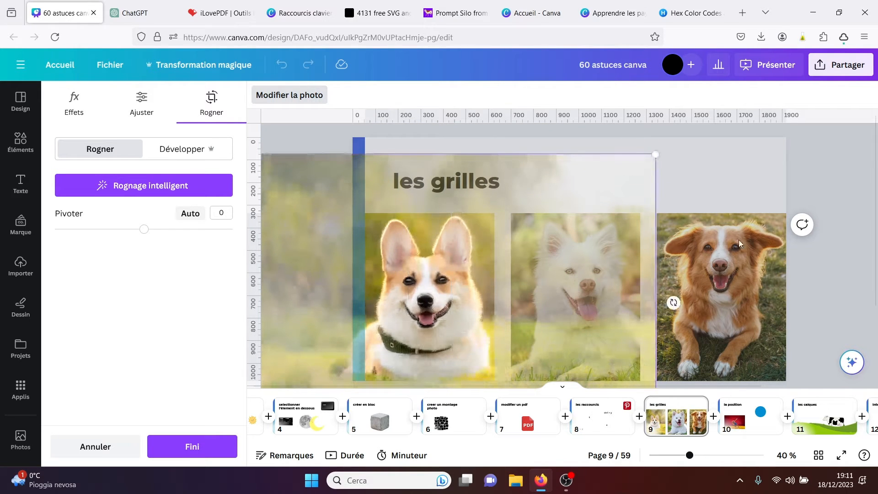
key("Return")
left_click(824, 197)
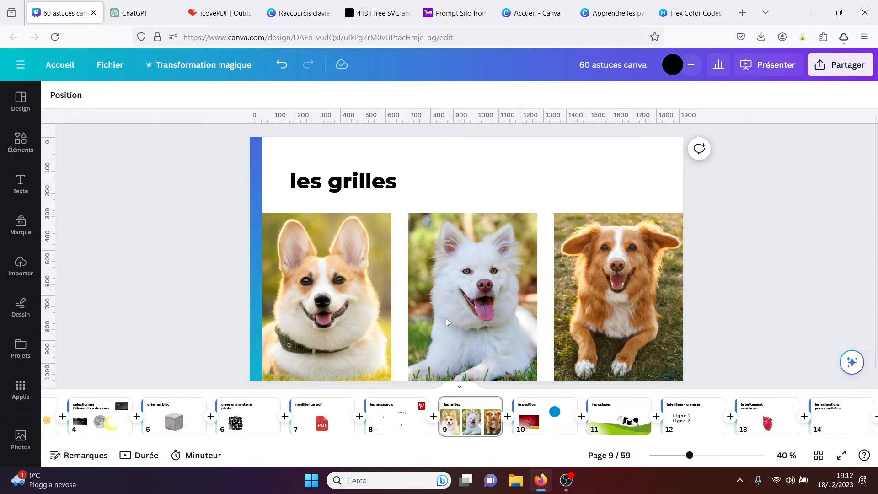
- On page 10, "la position", centre the blue circle on the page both horizontally and vertically
left_click(534, 423)
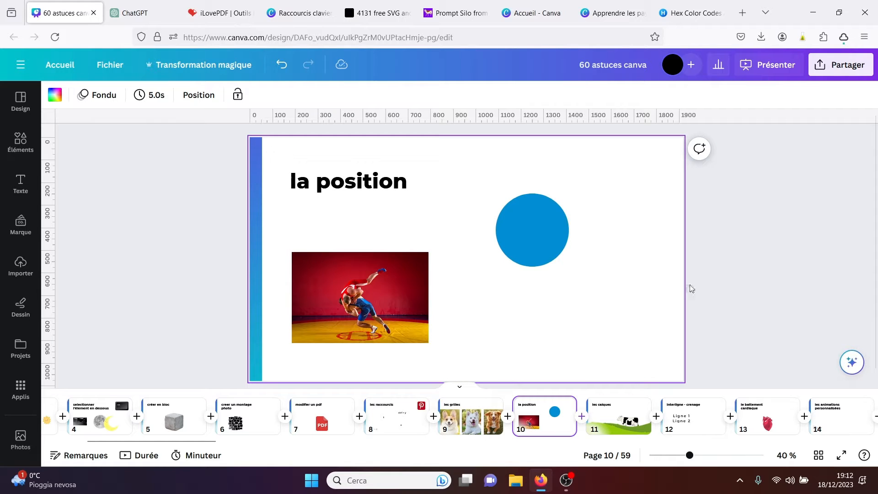
left_click(530, 232)
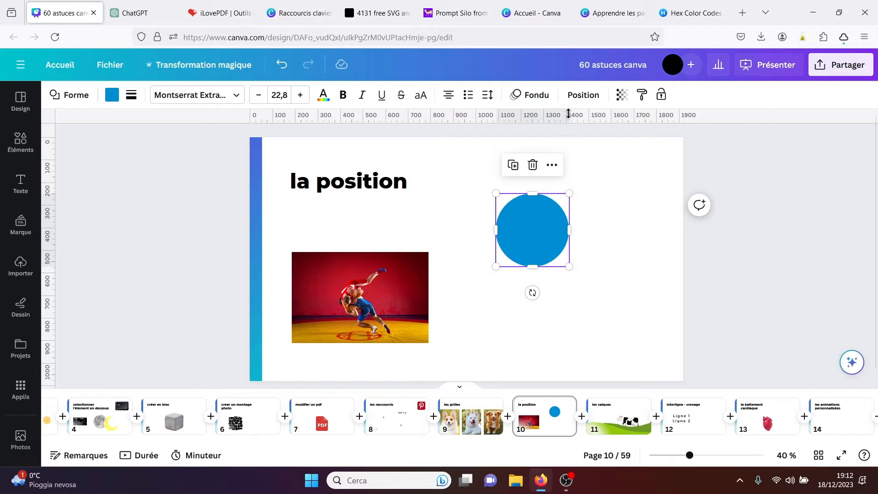
left_click(576, 96)
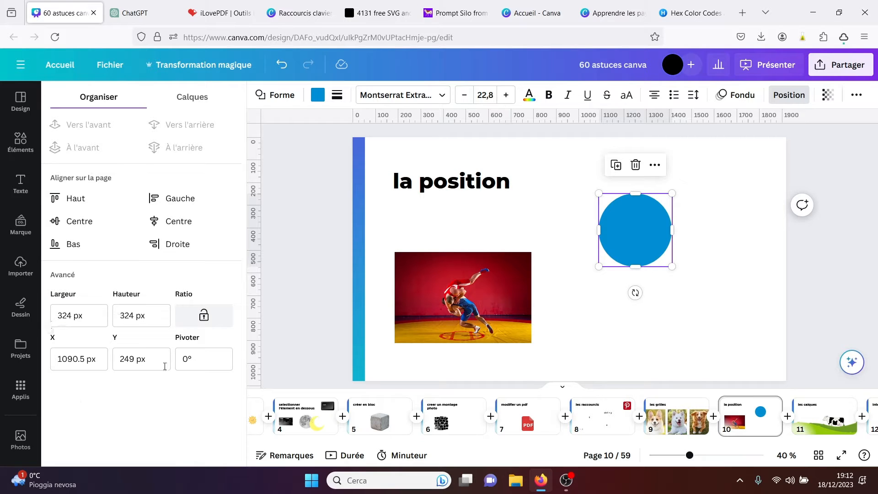
left_click(174, 221)
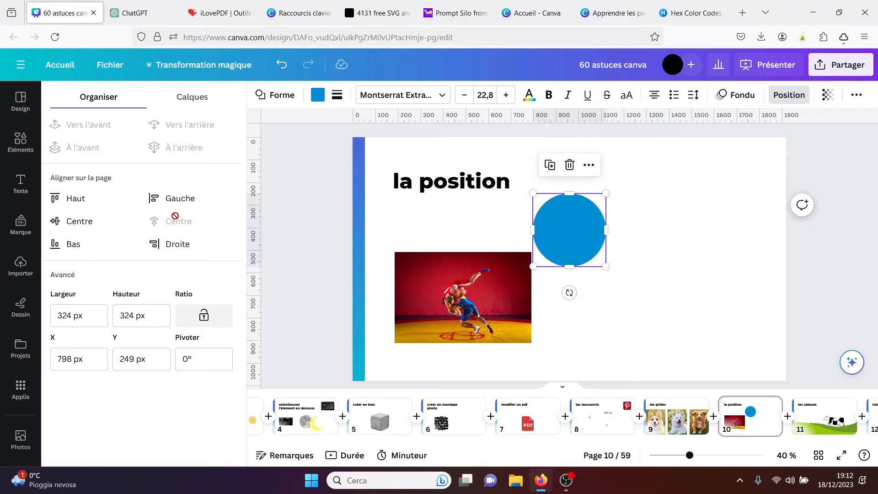
left_click(92, 227)
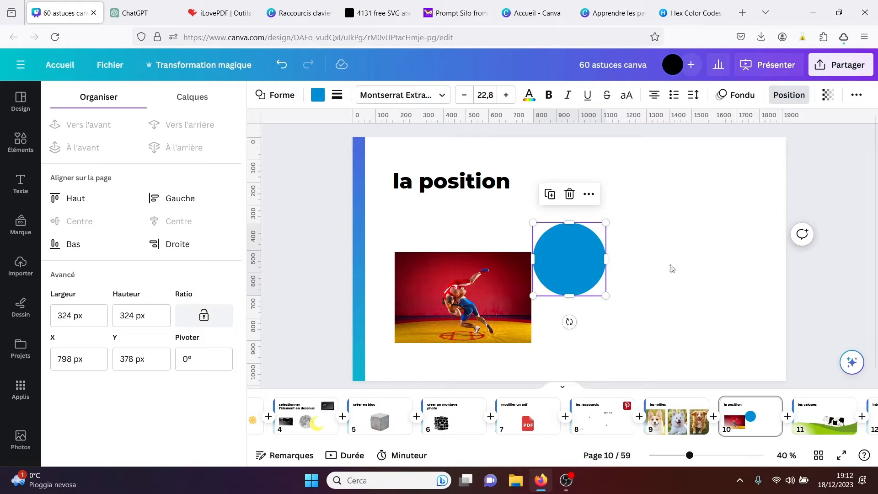
- Open page 11, "les calques", and display the list of all its layers
left_click(815, 409)
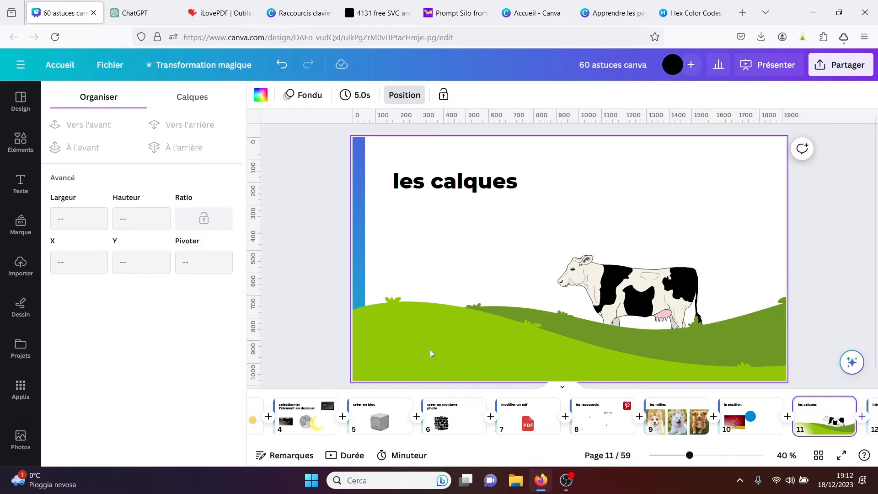
left_click(859, 253)
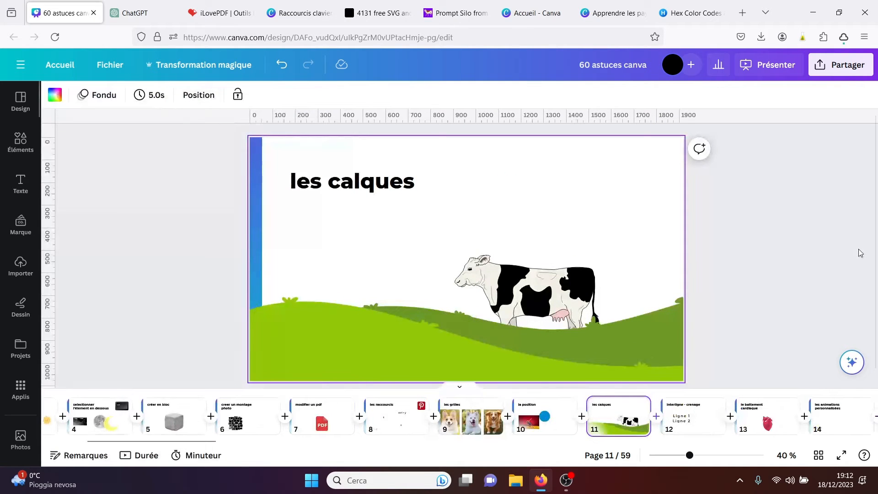
left_click(190, 96)
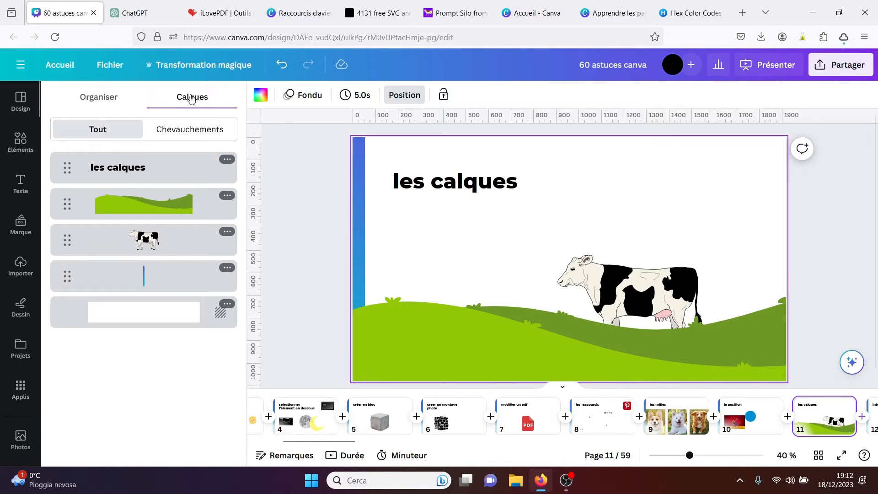
- Reorder the layers on page 11 so the cow stands in front of the green hills and the blue bar is above the cow
left_click(107, 103)
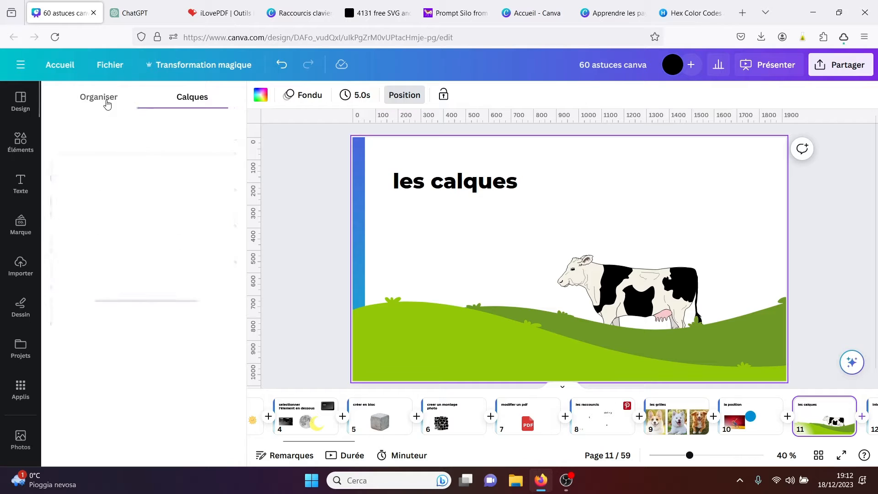
left_click(186, 102)
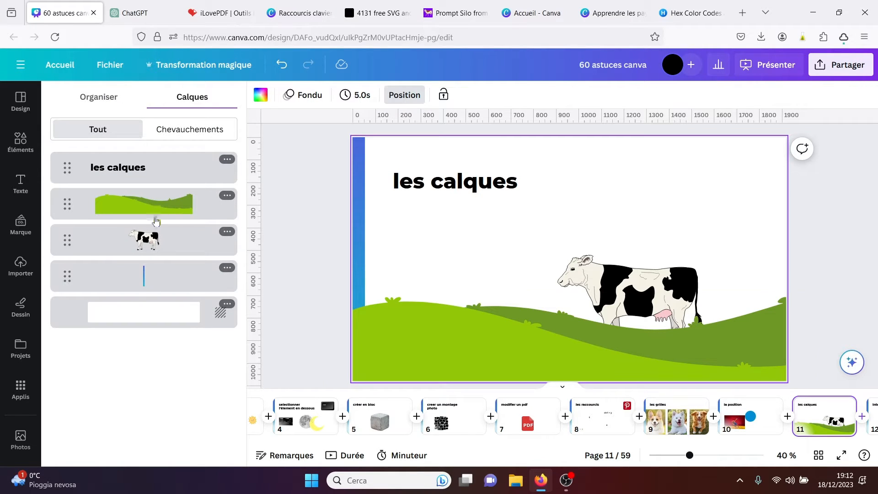
left_click_drag(156, 222, 152, 258)
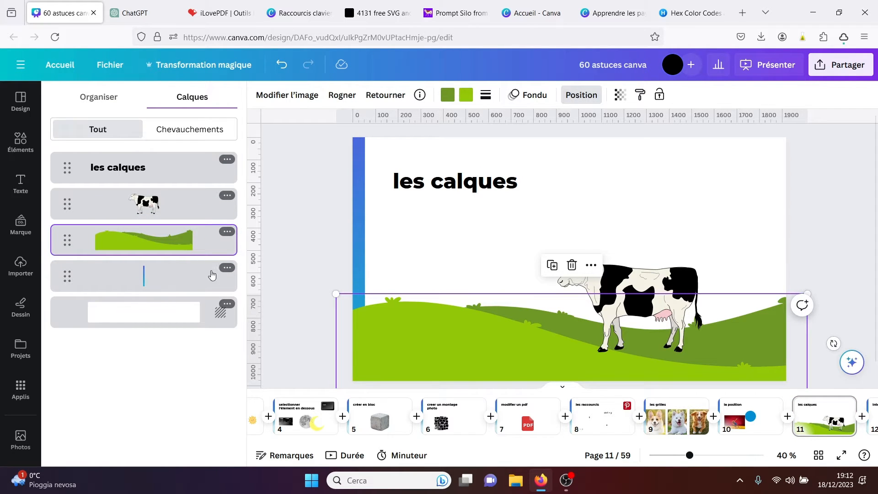
left_click_drag(198, 281, 198, 198)
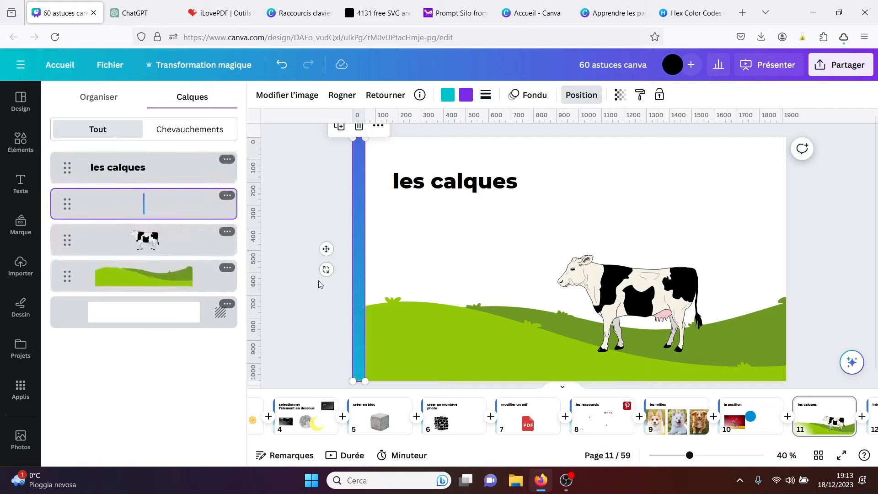
left_click(301, 214)
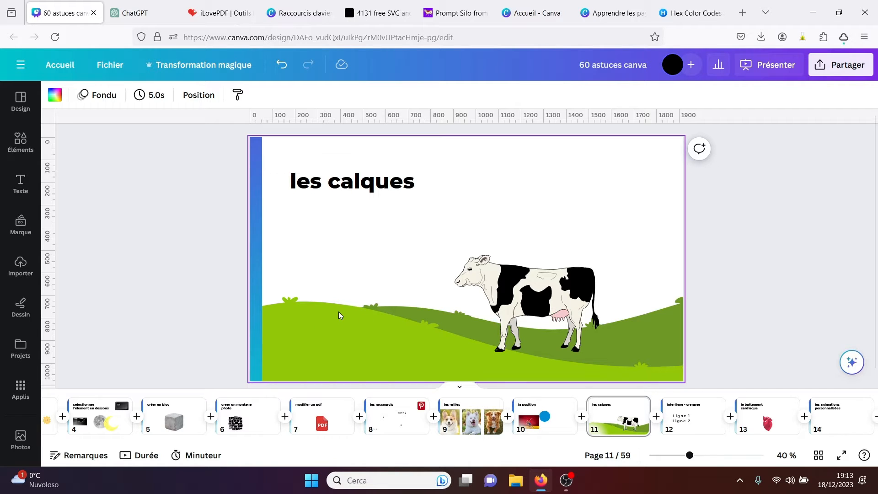
- Select the green hills through the layer list and shift them slightly up and to the left on the page
left_click(198, 95)
left_click(151, 275)
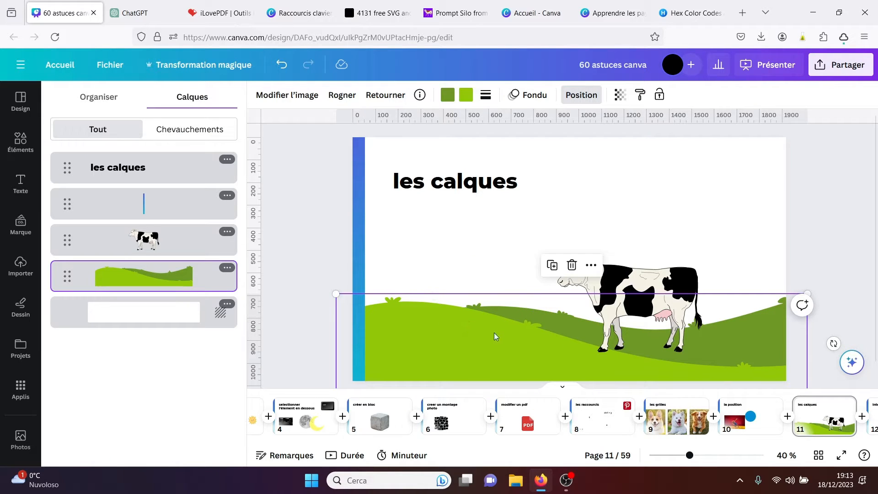
mouse_move(495, 334)
left_mouse_down()
mouse_move(526, 233)
mouse_move(466, 301)
mouse_move(482, 332)
left_mouse_up()
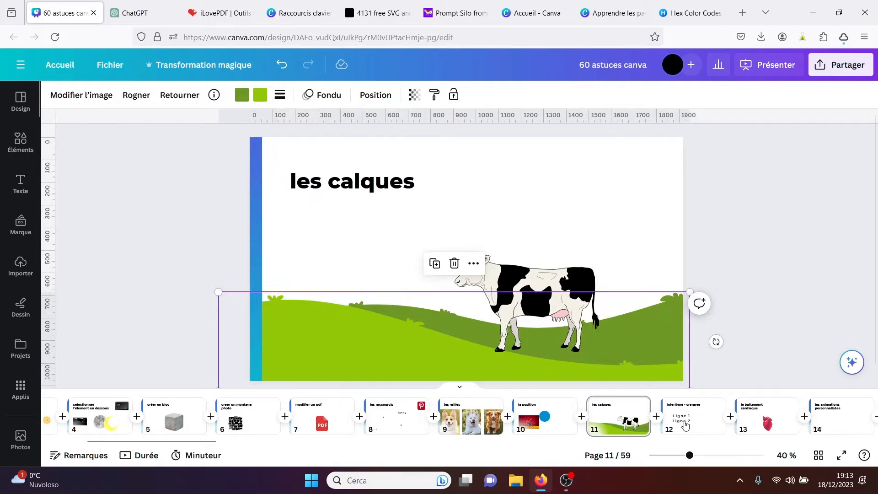
- On page 12, "interligne - crenage", set the letter spacing of the "Ligne 1 / Ligne 2" text to 25
left_click(681, 425)
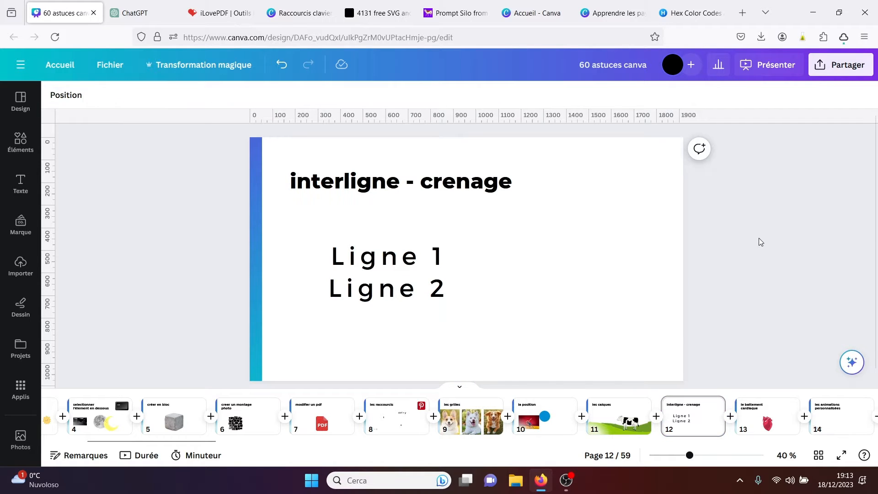
left_click(368, 258)
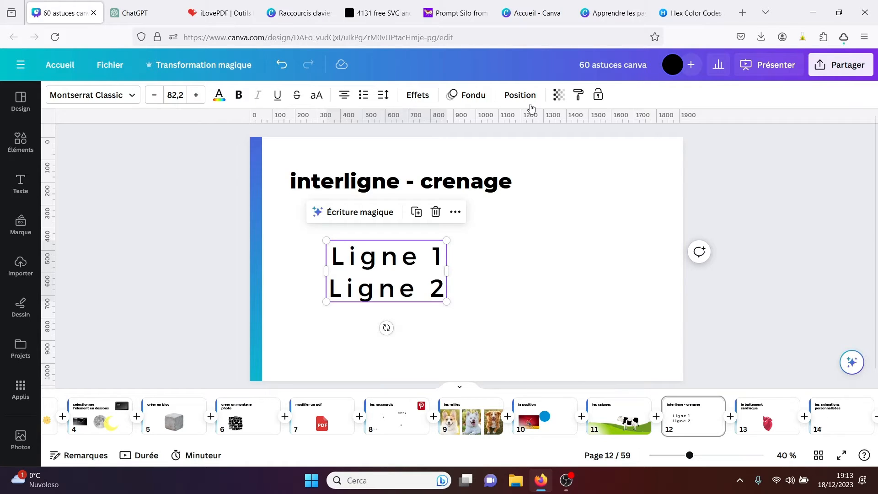
left_click_drag(386, 327, 384, 327)
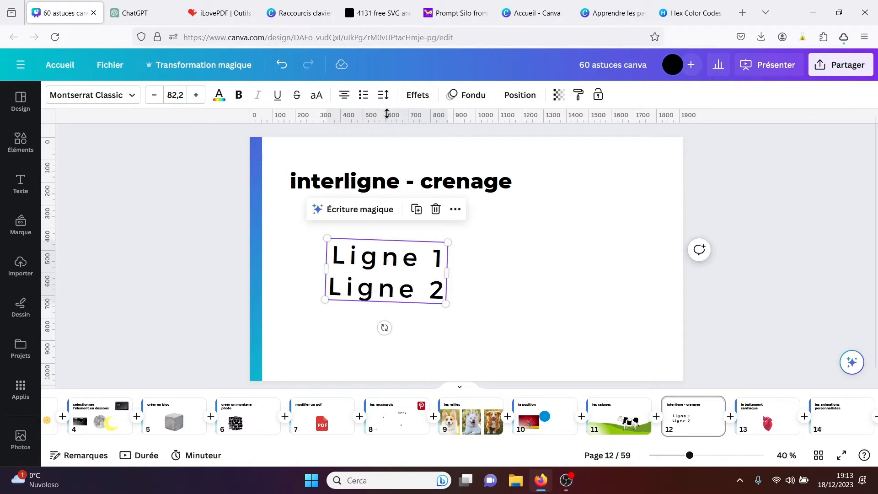
left_click(383, 95)
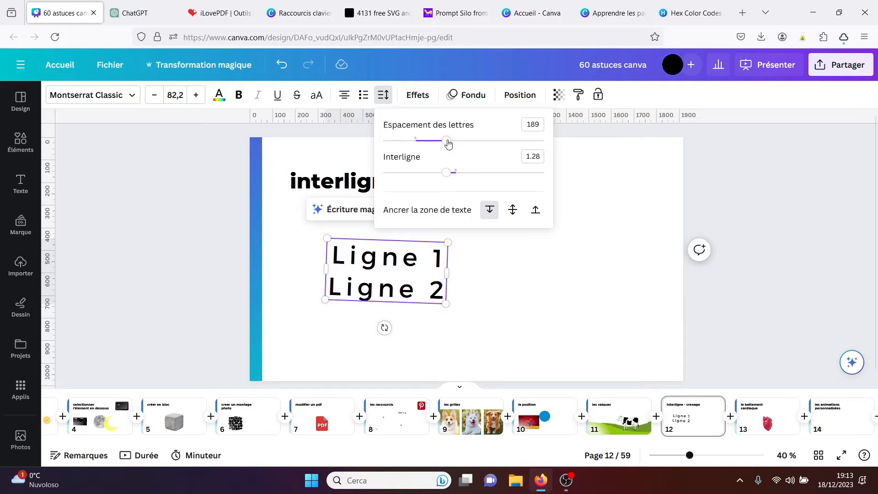
left_click_drag(446, 140, 419, 140)
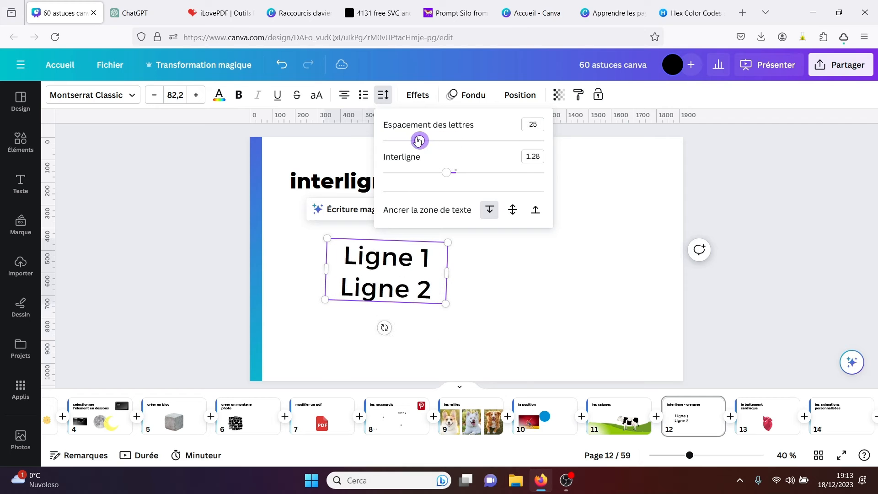
- Increase the line spacing of the "Ligne 1 / Ligne 2" text and rotate its tilted box back to horizontal
left_click_drag(442, 173, 484, 178)
left_click_drag(384, 338, 390, 336)
left_click_drag(388, 336, 386, 337)
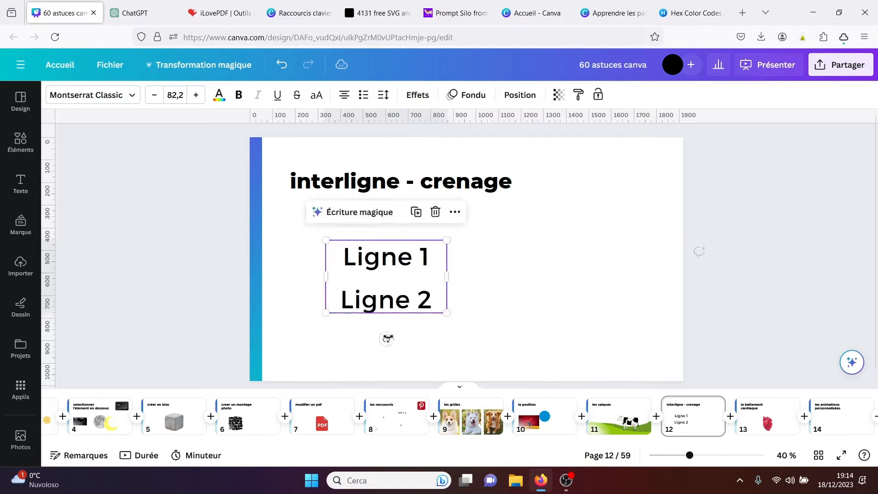
left_click(525, 313)
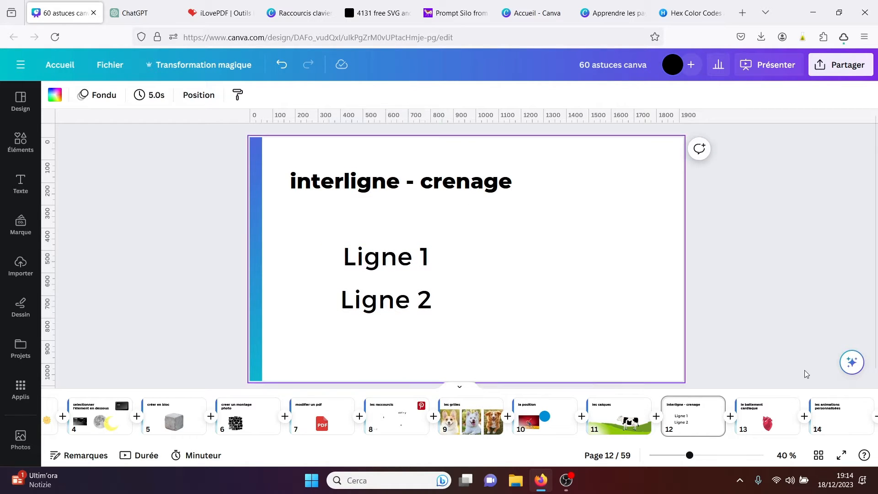
- Open page 13, "le battement cardiaque", and select the heart image
left_click(757, 407)
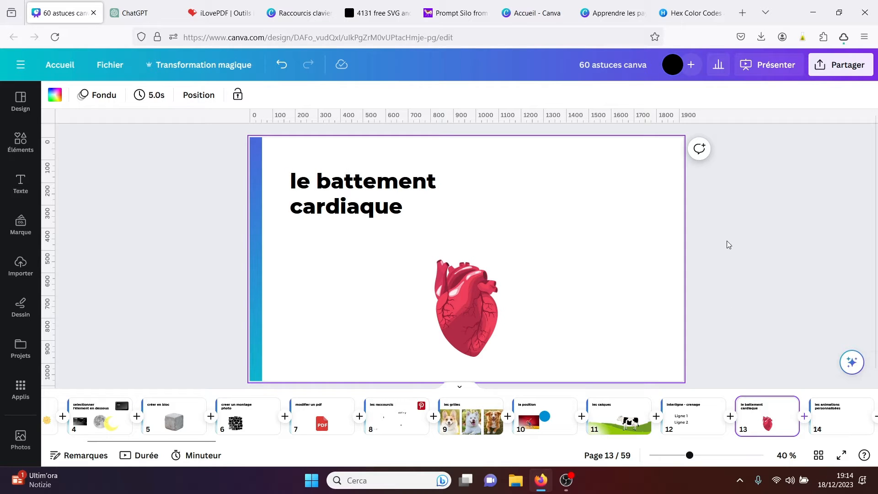
left_click(486, 285)
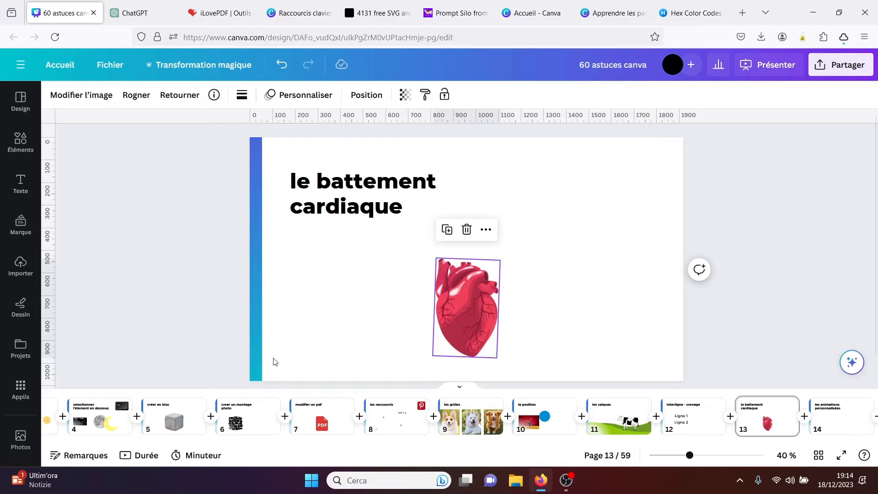
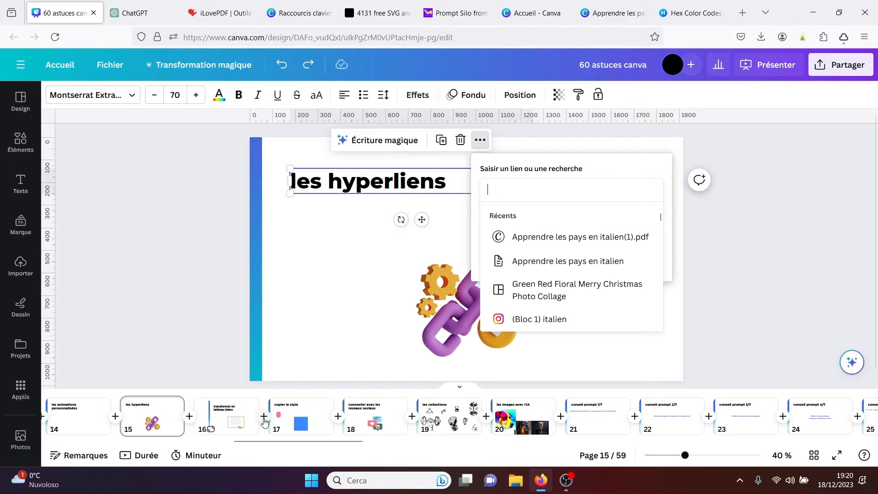
- Open page 16, "transformer en tableau blanc", and close its online whiteboard to turn it into a normal page
left_click(234, 421)
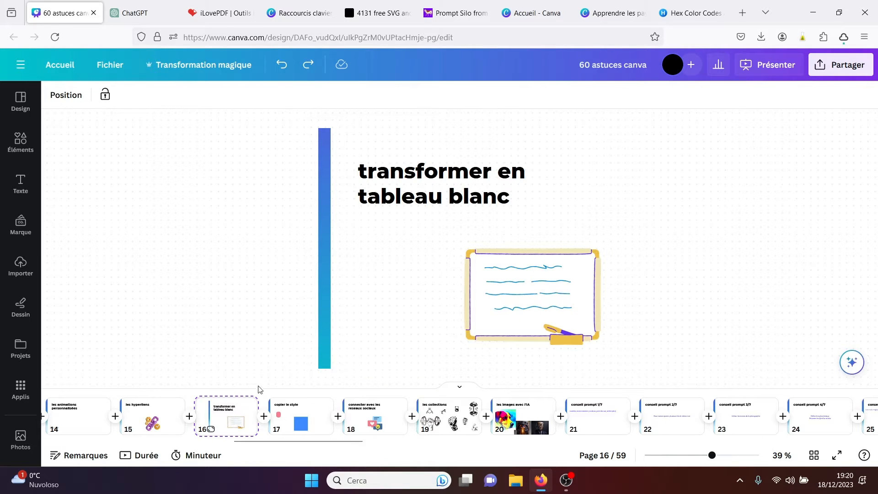
left_click(158, 417)
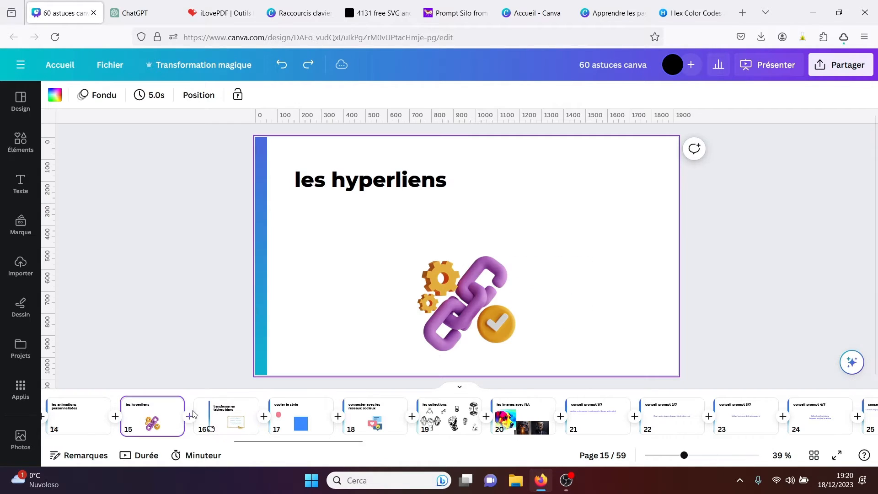
left_click(221, 414)
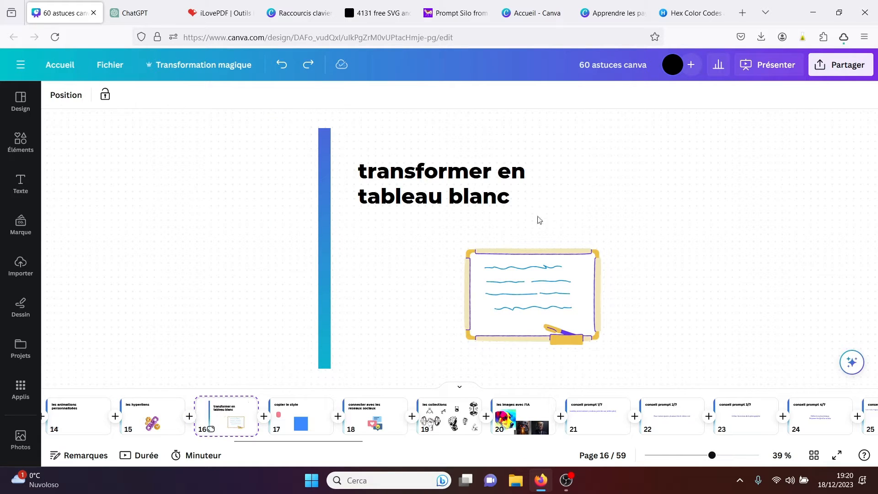
right_click(226, 422)
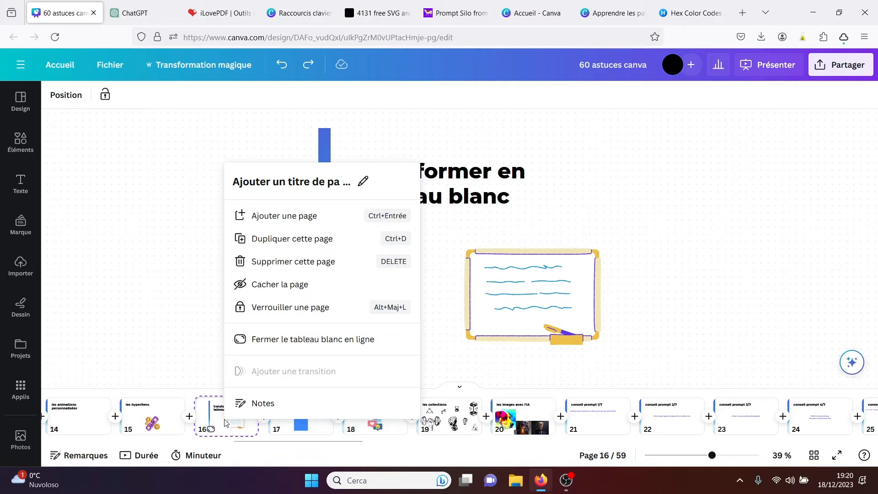
left_click(284, 339)
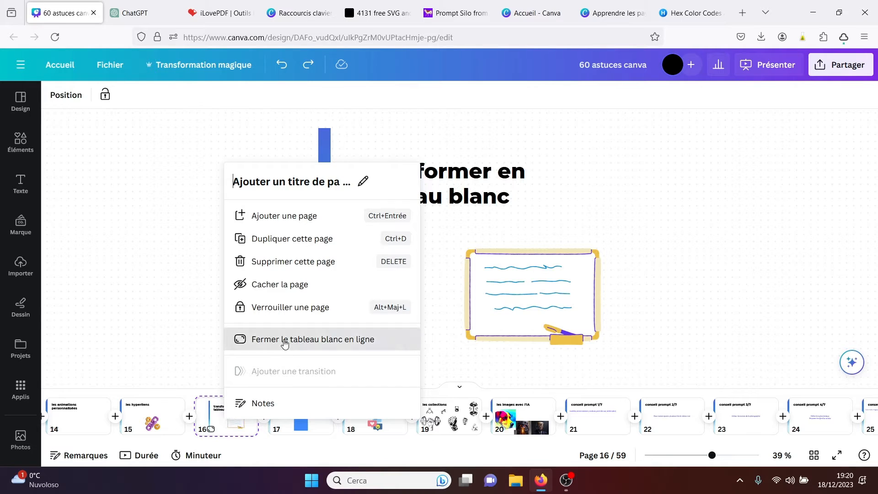
- Transform page 16 back into an online whiteboard and go to page 17, "copier le style"
right_click(236, 423)
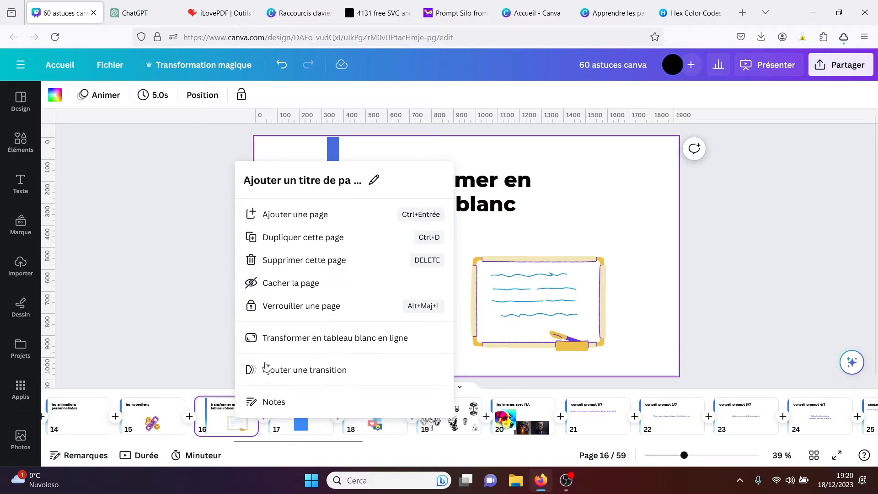
left_click(301, 339)
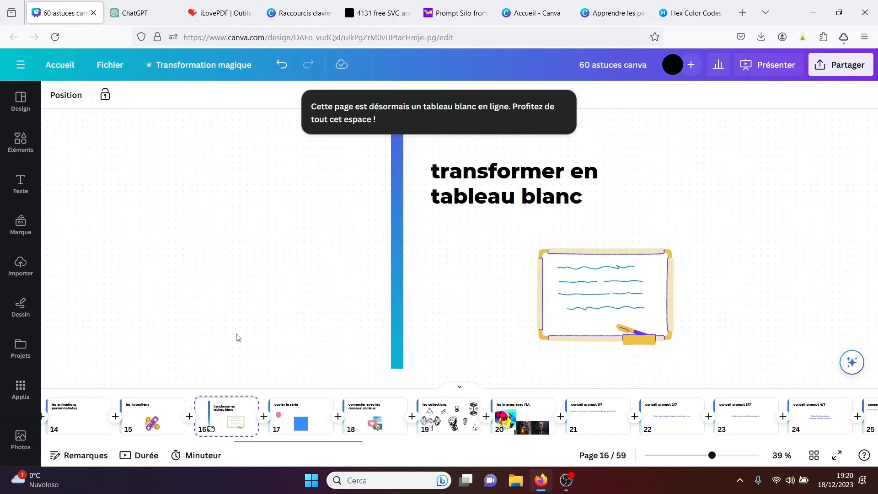
left_click(295, 416)
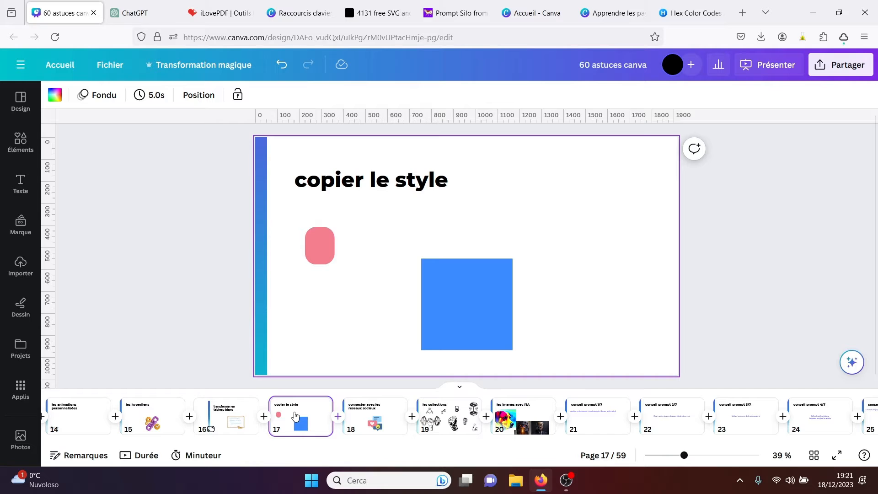
left_click(231, 414)
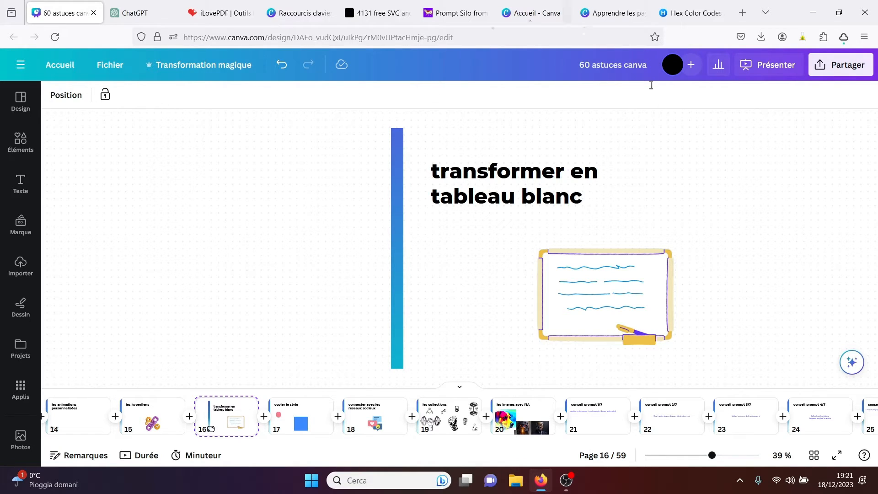
left_click_drag(718, 456, 686, 456)
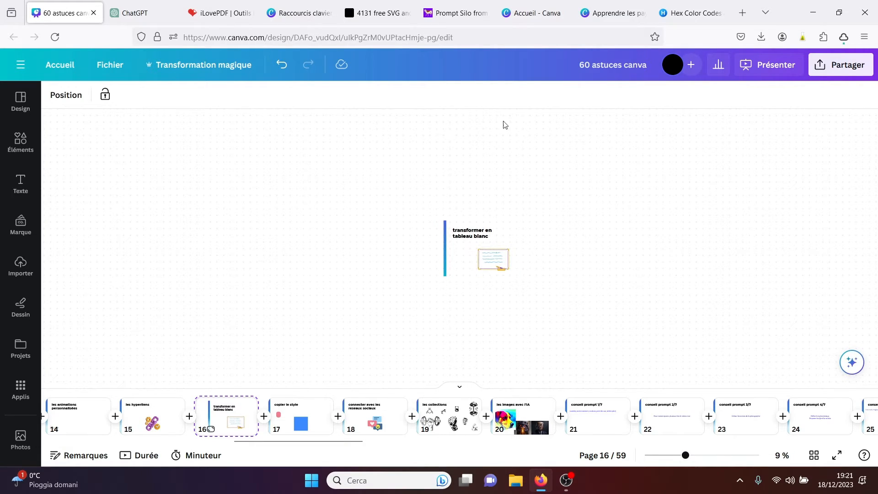
left_click(299, 427)
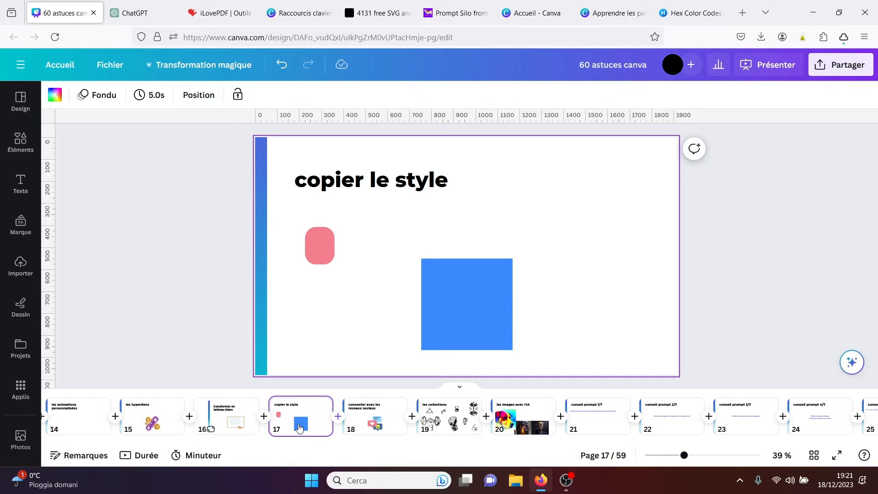
- Try copying the large blue square's style onto the small pink rounded shape, and undo the change
left_click(457, 322)
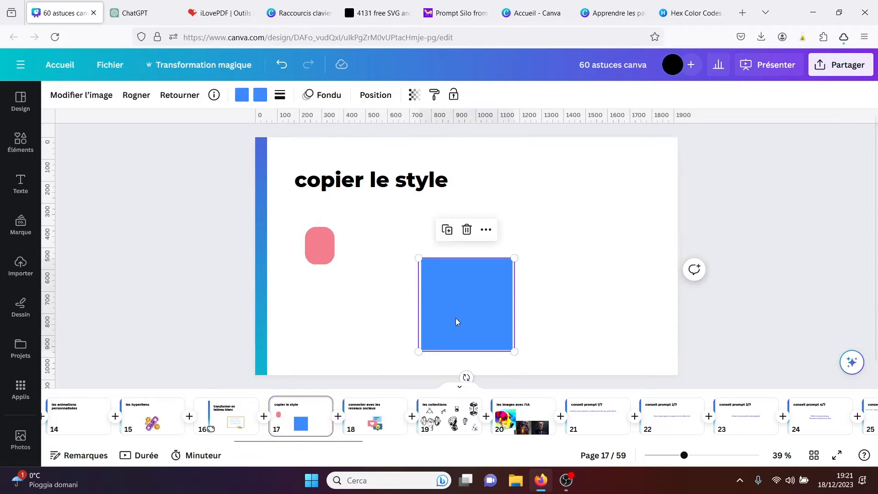
left_click(434, 95)
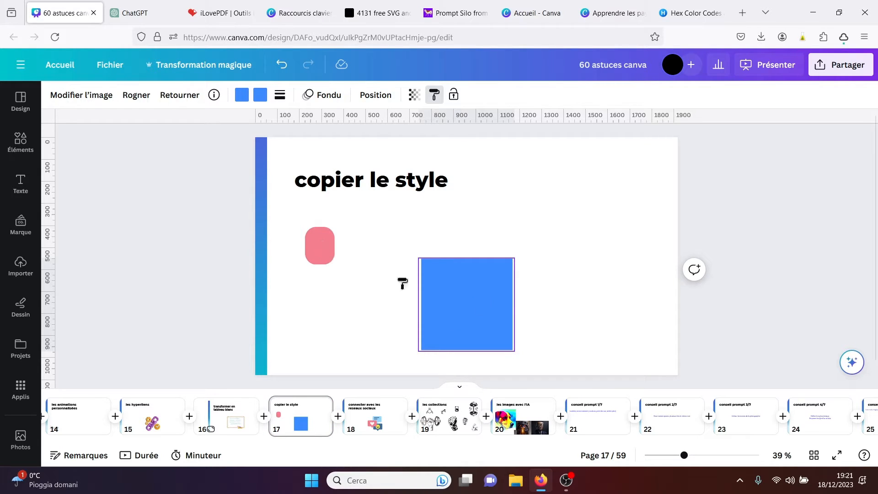
left_click(327, 242)
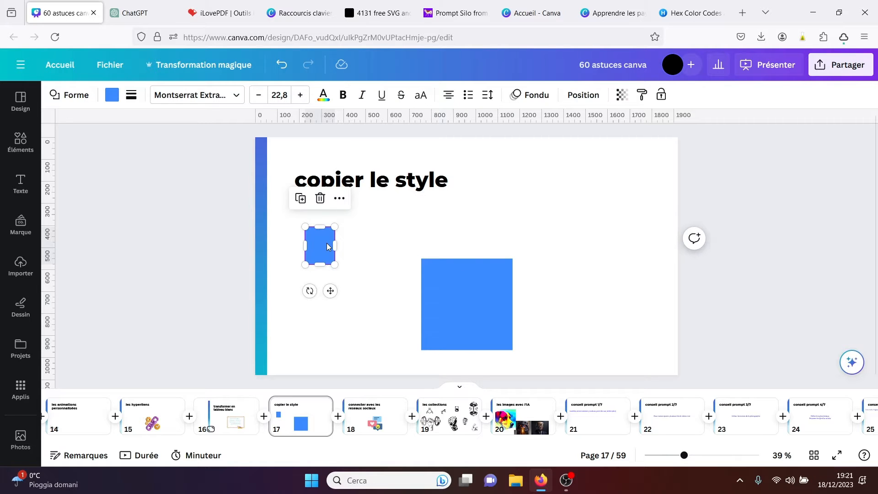
left_click(281, 65)
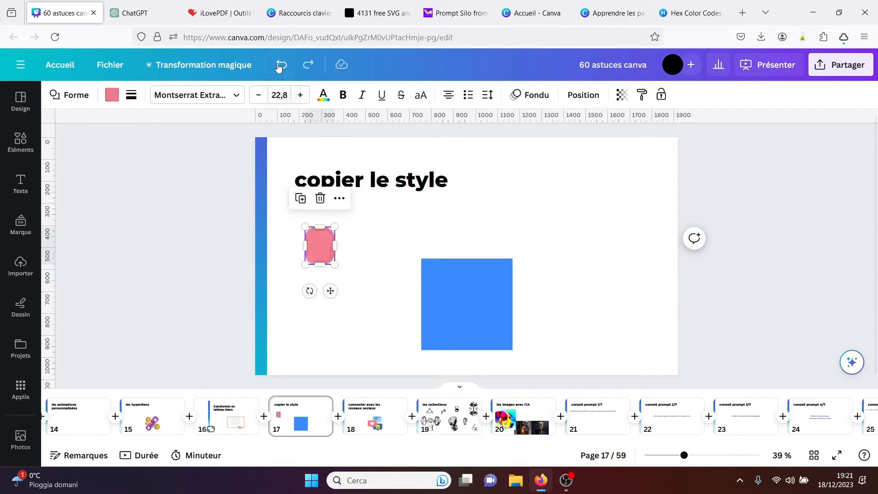
- Copy the style of the small pink rounded shape onto the large blue square
left_click(376, 245)
left_click(316, 245)
left_click(643, 99)
left_click(463, 311)
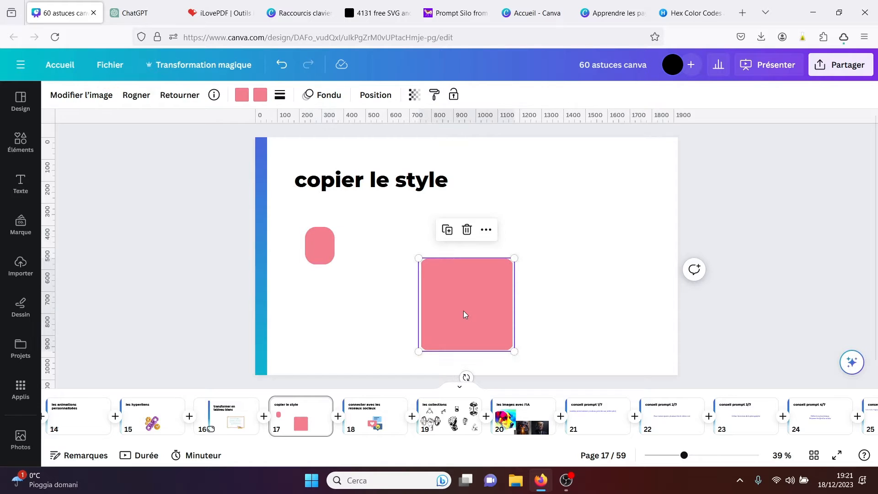
left_click(580, 281)
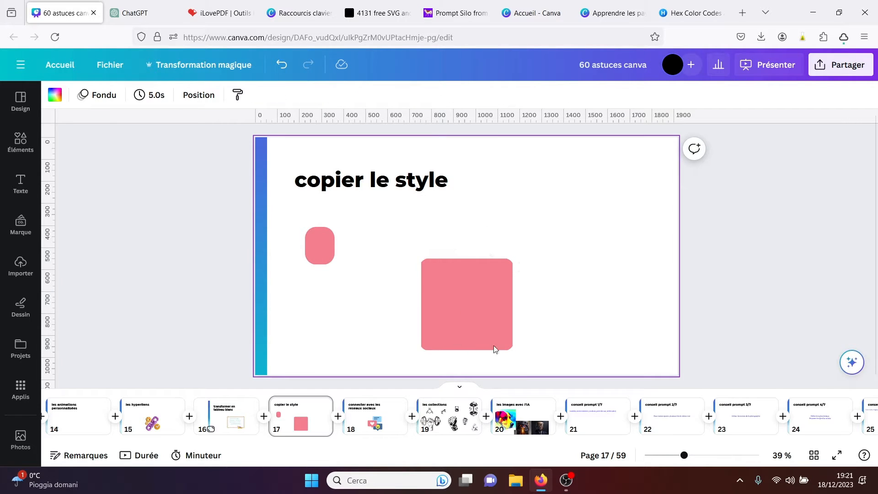
left_click(319, 251)
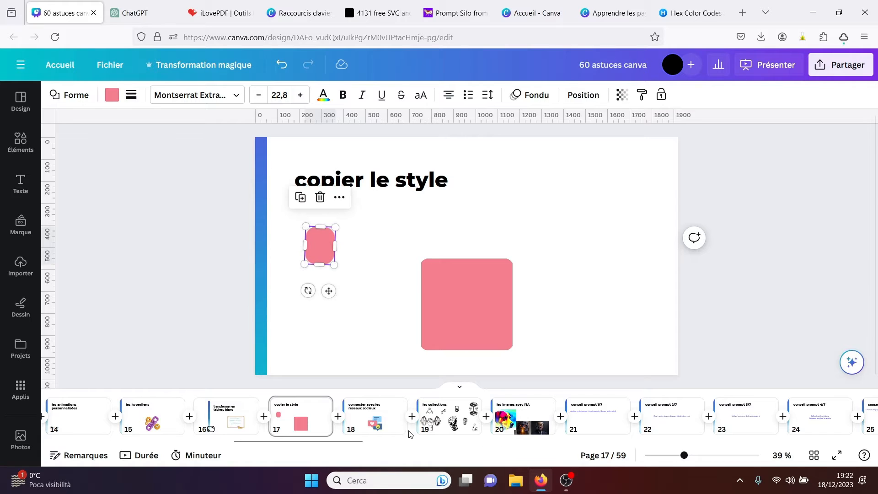
- Go to page 18, "connecter avec les reseaux sociaux", and view the social networks available for sharing the design
left_click(378, 418)
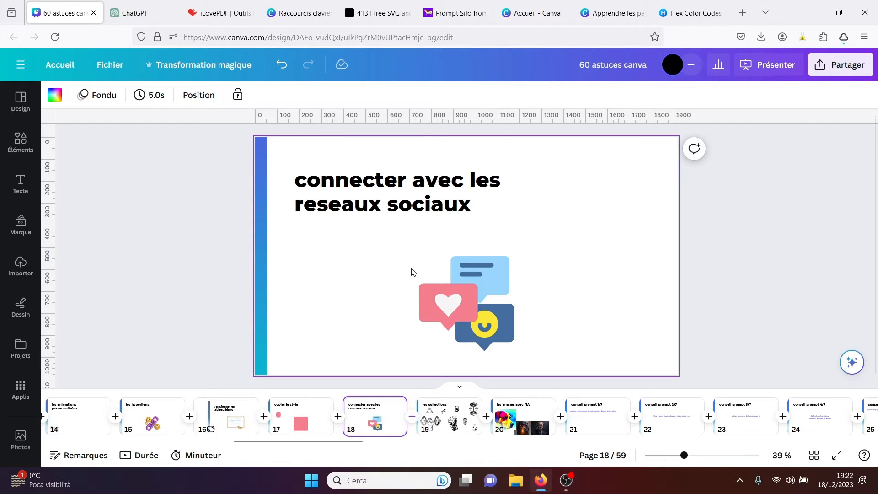
left_click(841, 68)
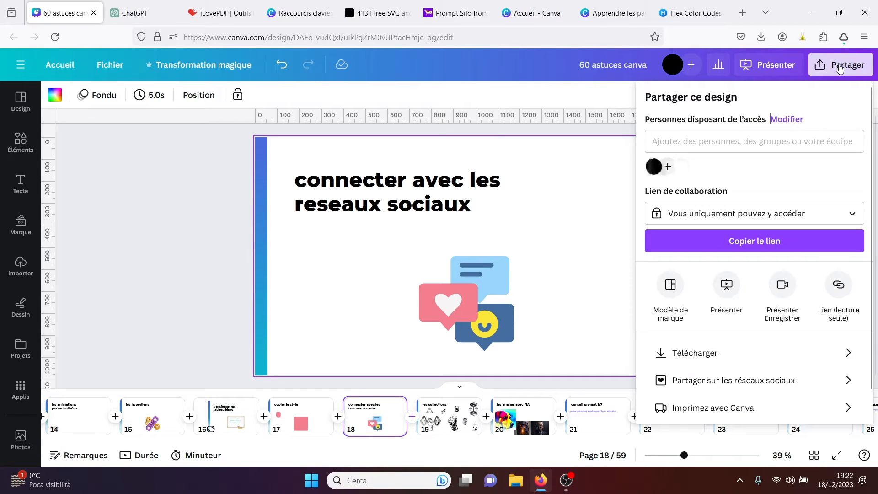
left_click(724, 380)
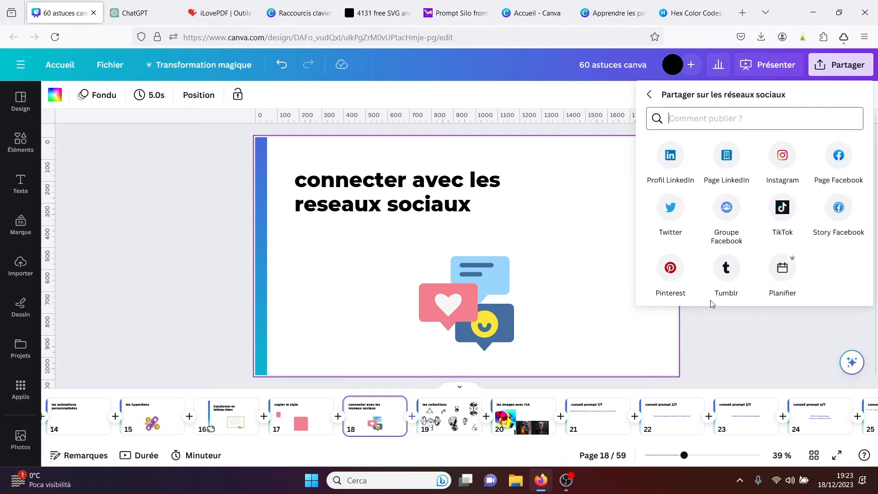
left_click(651, 95)
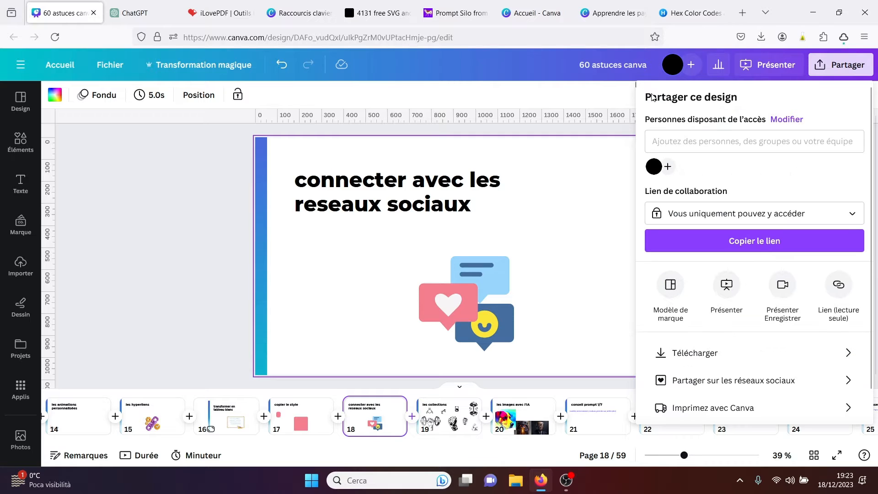
- Switch to the "Apprendre les pays en italien(1).pdf" design and view the Intégrer option among all its sharing options
left_click(613, 12)
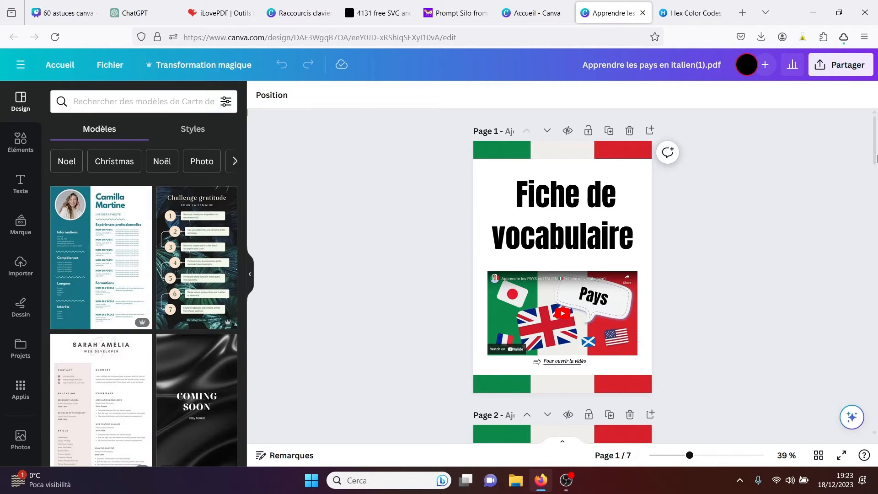
scroll(876, 192, "down", 5)
scroll(876, 192, "up", 5)
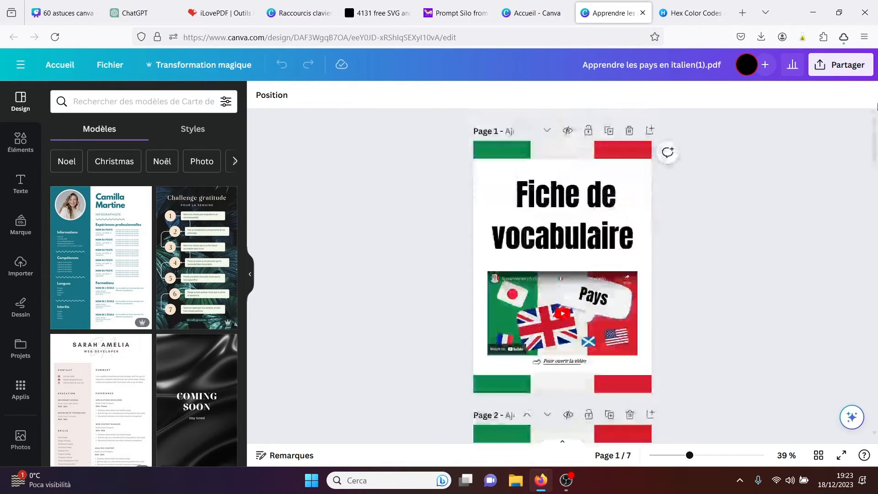
left_click(849, 69)
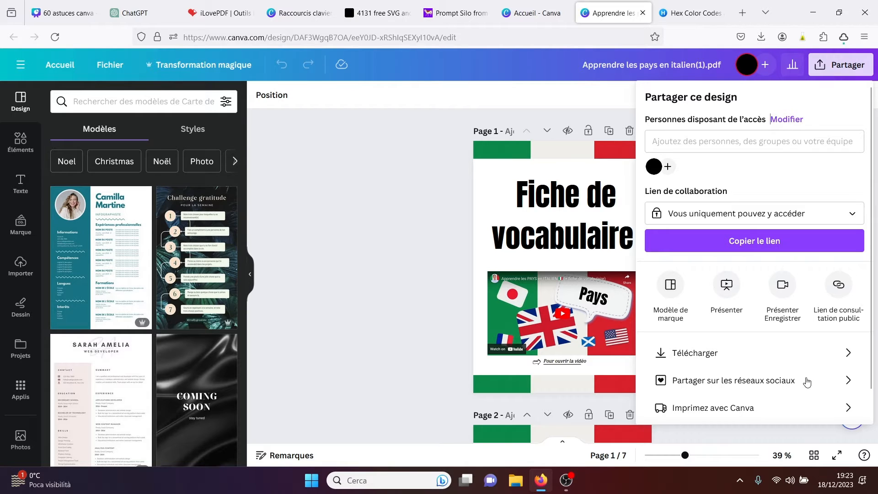
scroll(869, 279, "down", 1)
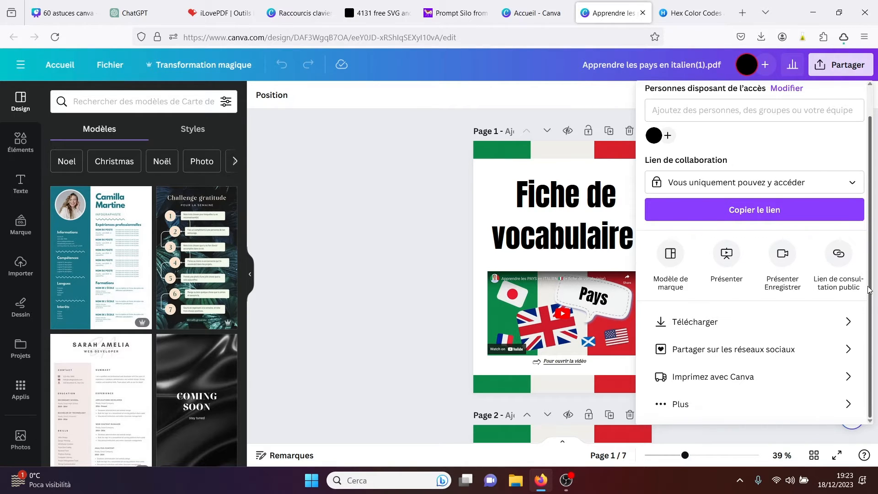
left_click(707, 404)
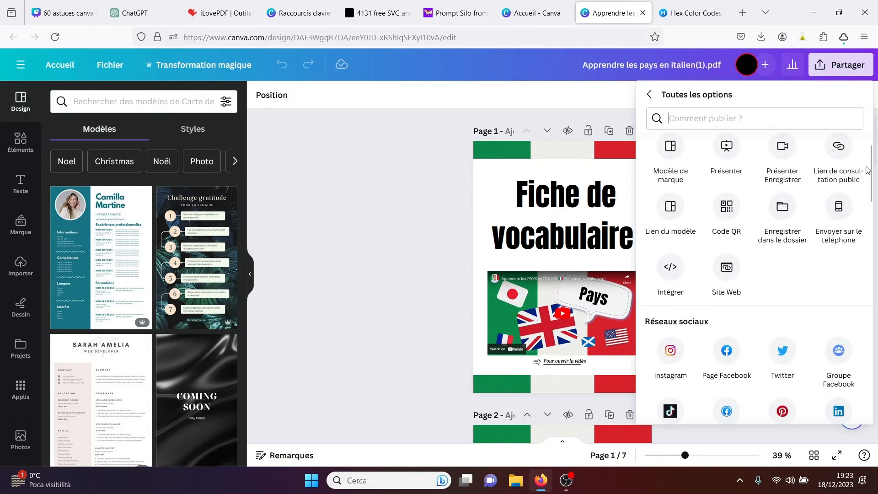
scroll(871, 170, "up", 1)
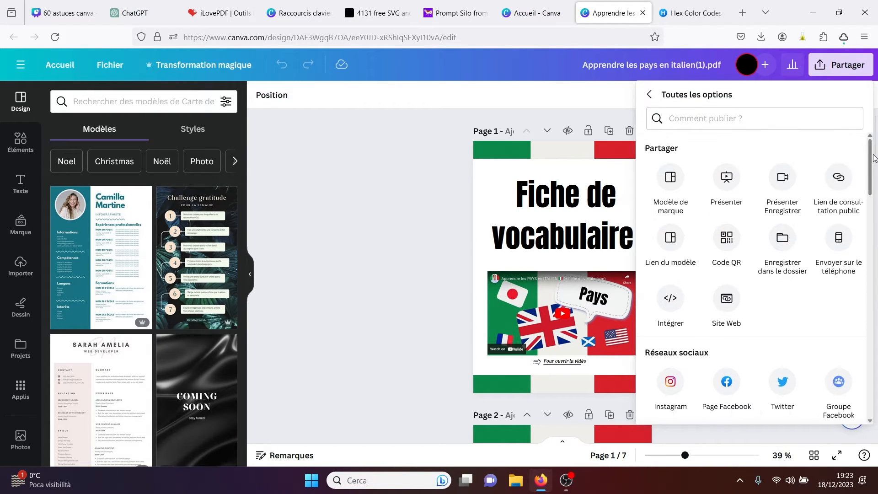
left_click(668, 307)
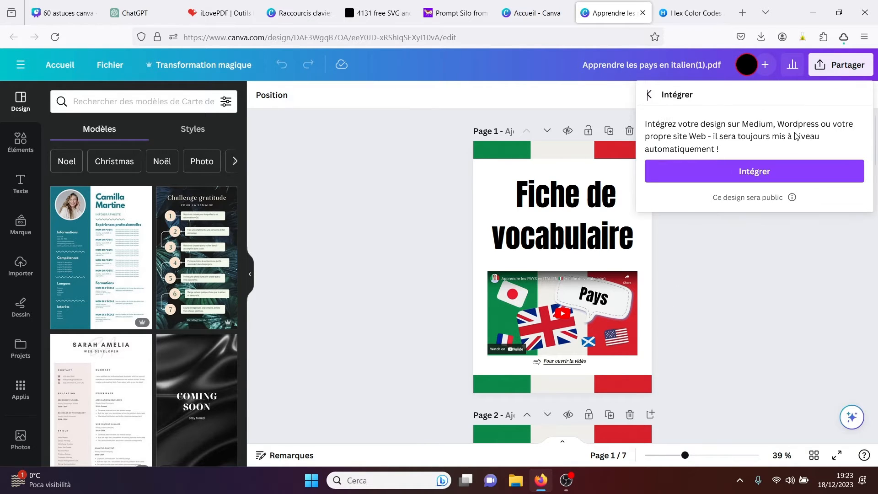
left_click(649, 96)
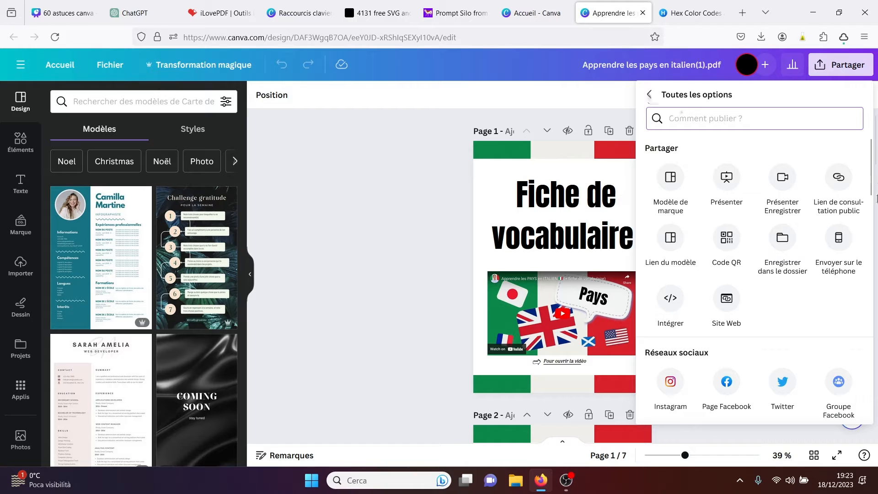
- Save all 7 pages of the vocabulary design to Heyzine Flipbooks
left_click_drag(872, 197, 864, 301)
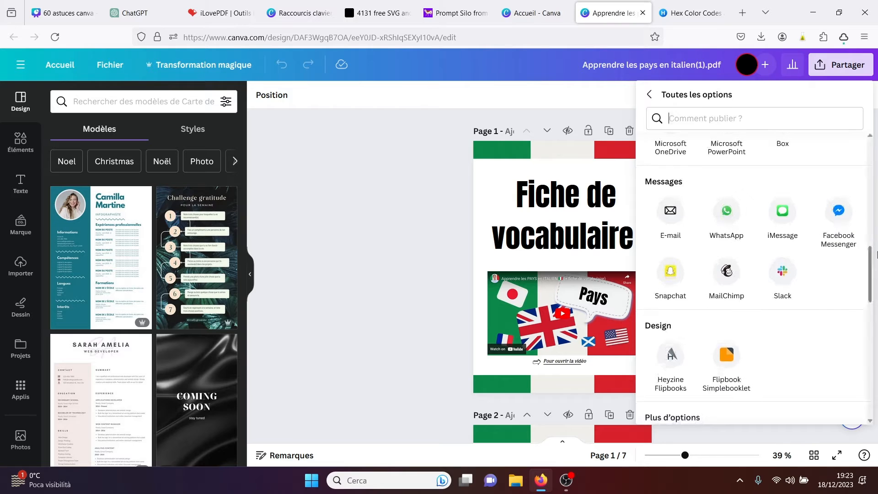
left_click_drag(871, 265, 871, 270)
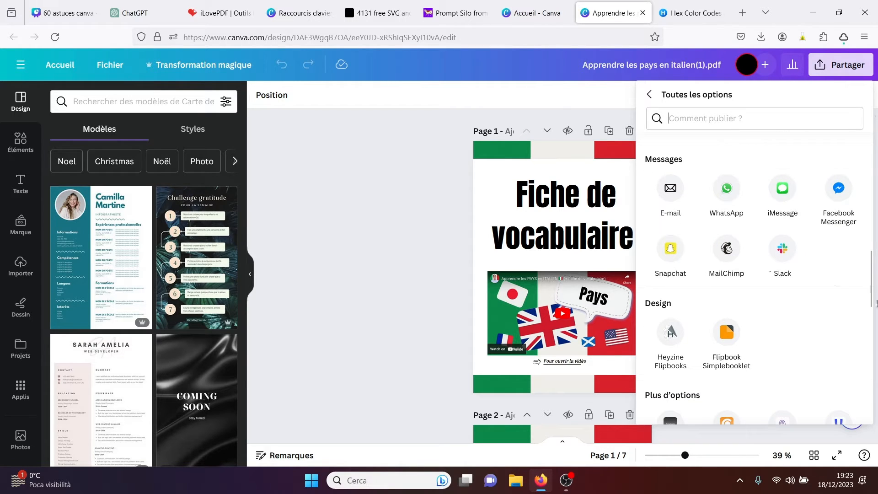
left_click_drag(870, 300, 869, 320)
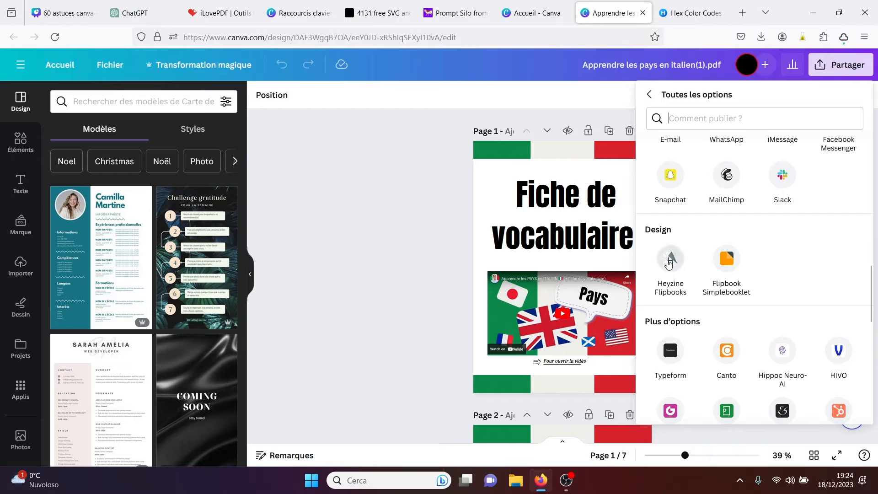
left_click(669, 260)
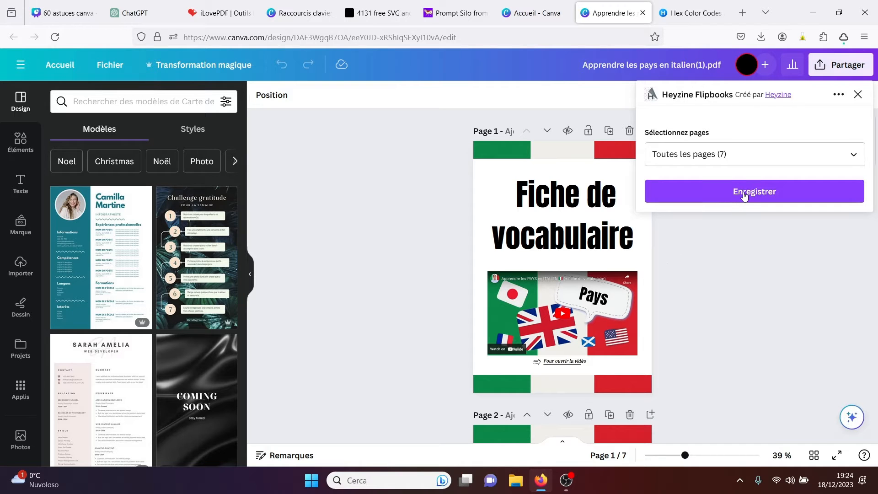
left_click(744, 195)
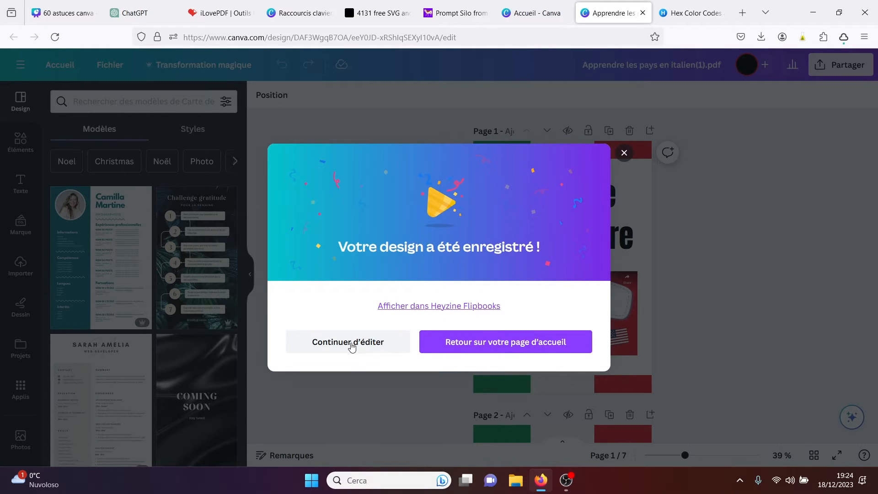
- Open the saved design in Heyzine Flipbooks and dismiss the translation prompt and the welcome message
left_click(427, 315)
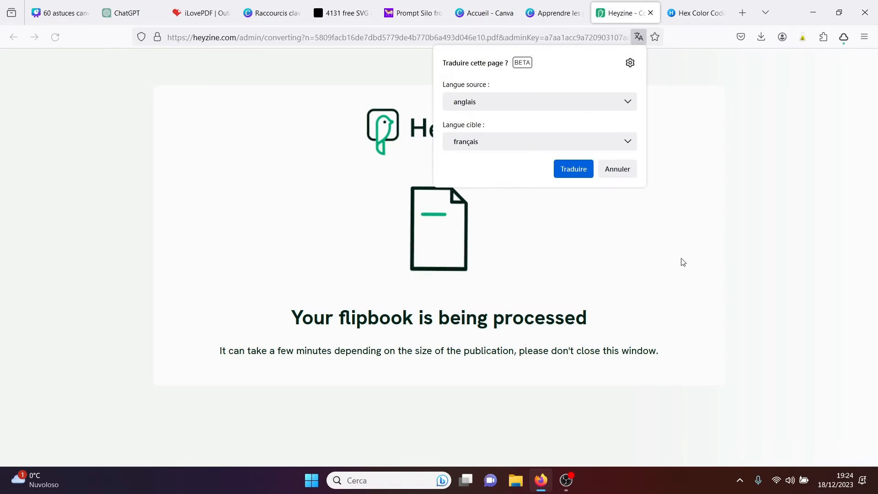
left_click(613, 170)
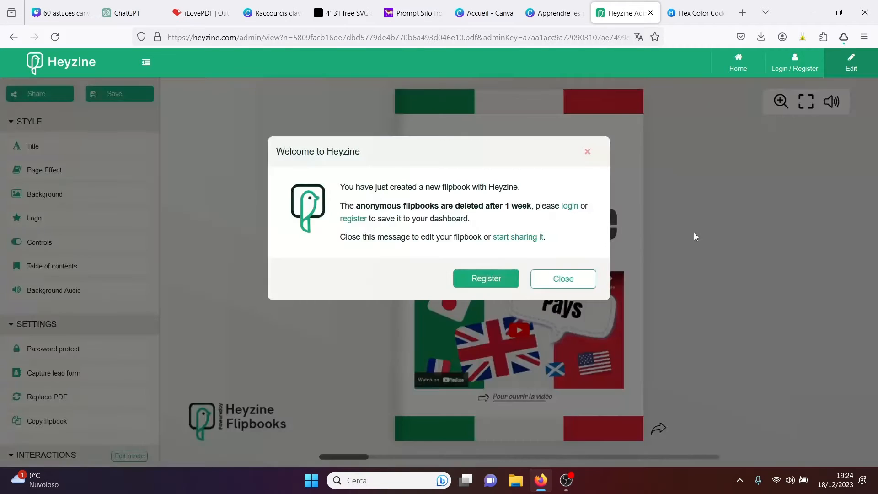
left_click(588, 153)
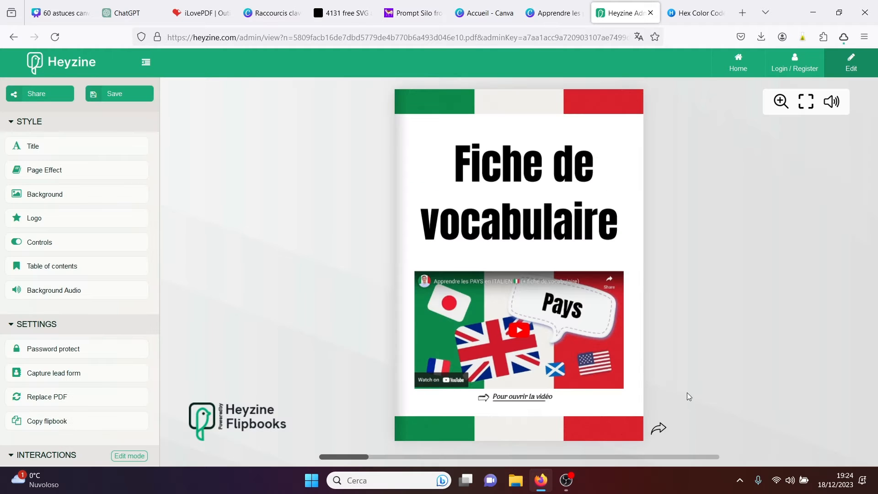
- Leaf through the vocabulary flipbook to its last page and back to the first country tables
left_click(657, 431)
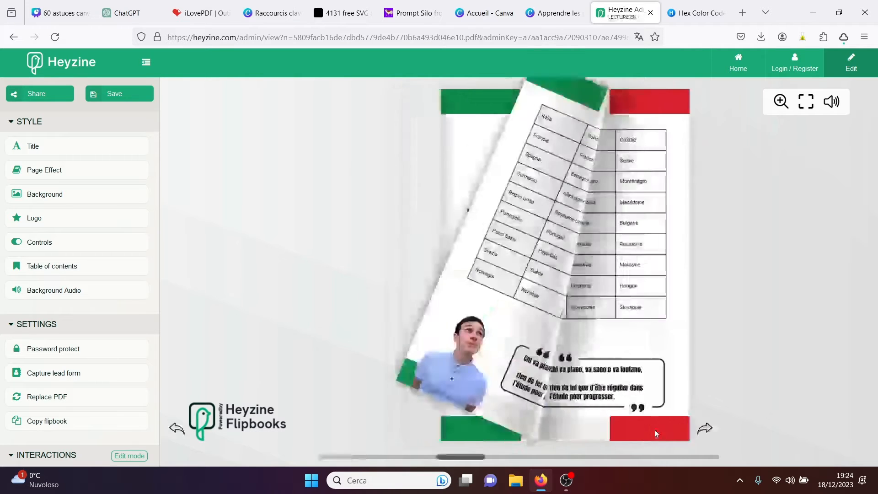
left_click(783, 430)
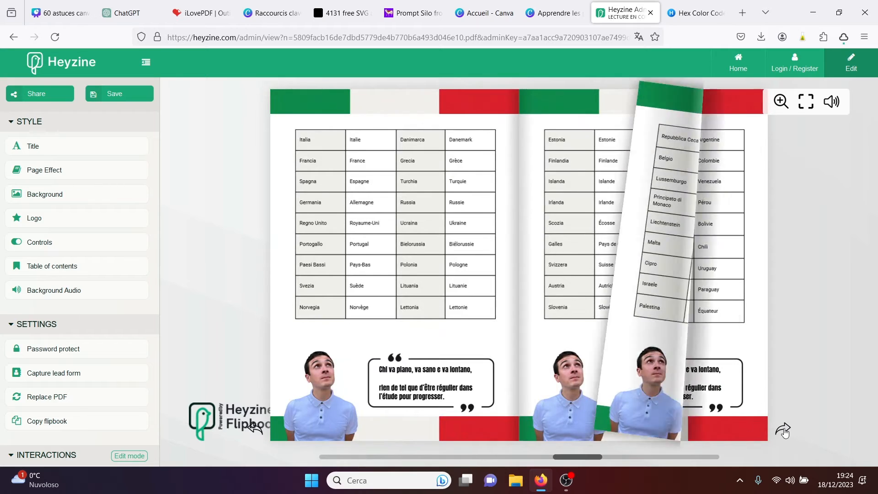
left_click(783, 430)
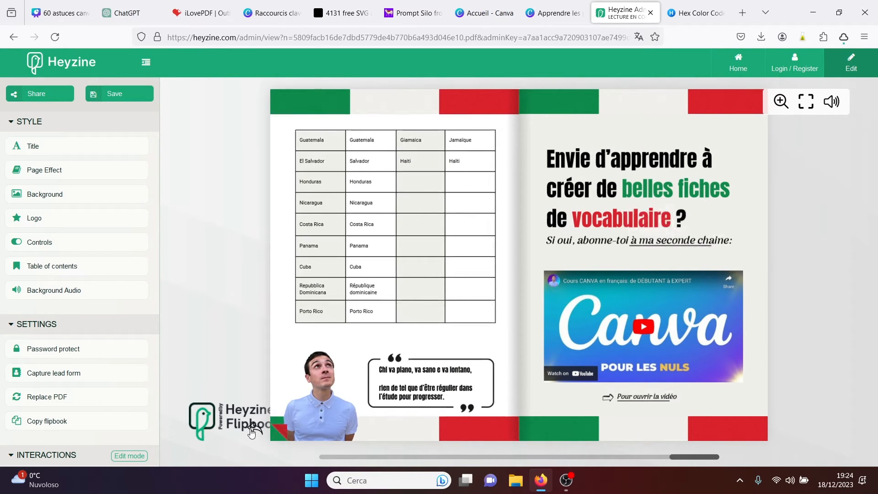
left_click(249, 426)
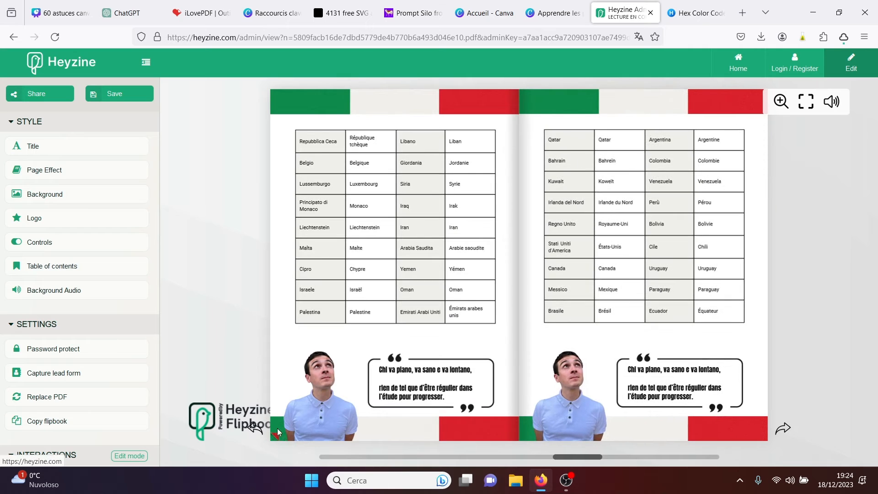
left_click(252, 428)
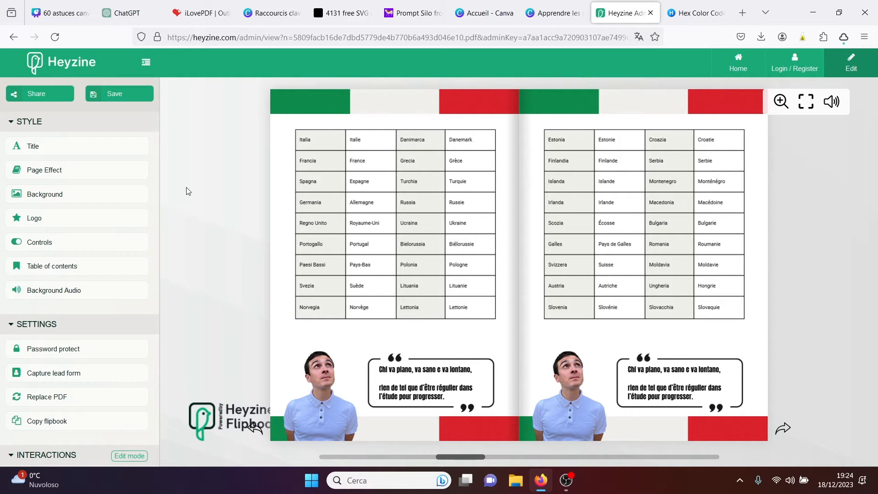
- Return to the "60 astuces canva" design and examine the full list of its sharing, saving and messaging options
left_click(44, 9)
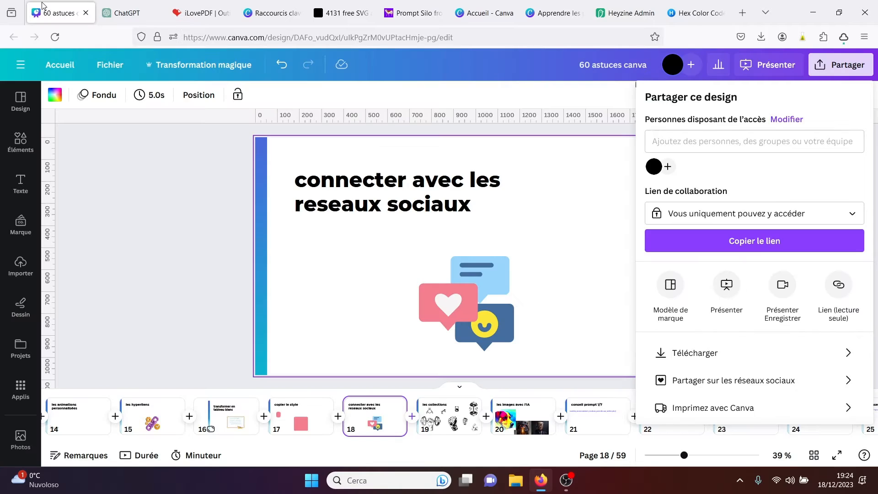
left_click(215, 231)
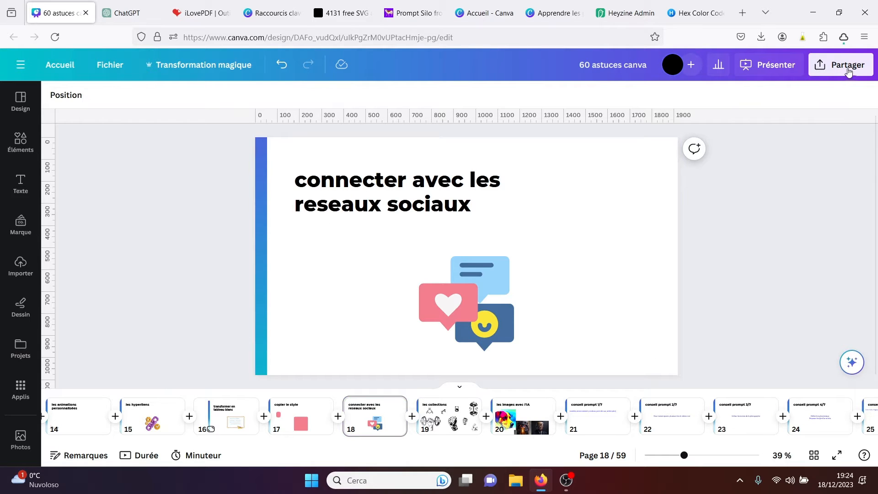
left_click(849, 71)
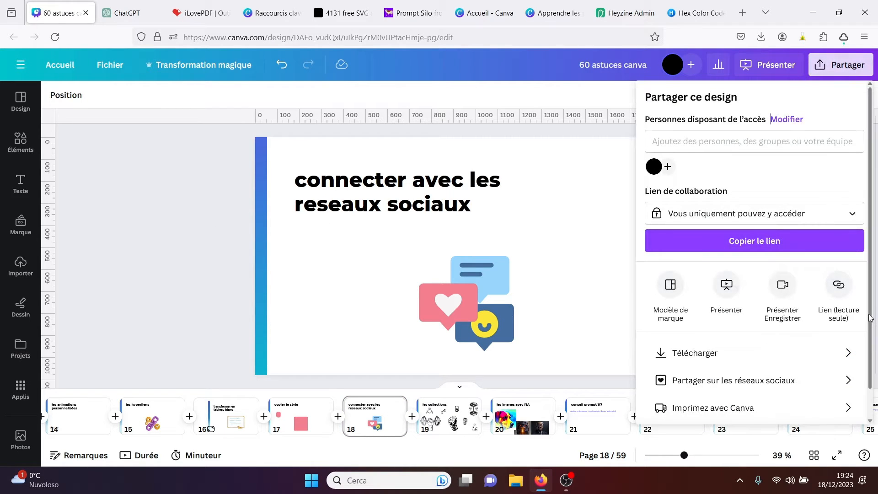
scroll(853, 398, "down", 1)
left_click(731, 404)
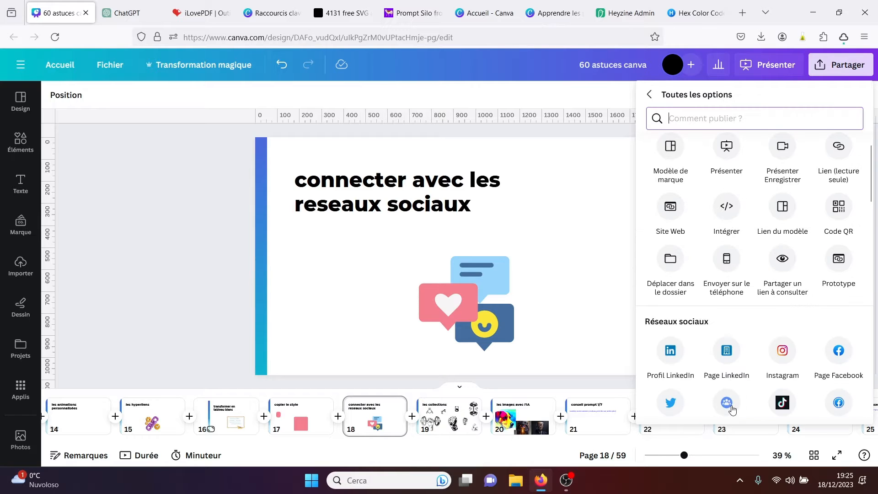
scroll(865, 281, "down", 7)
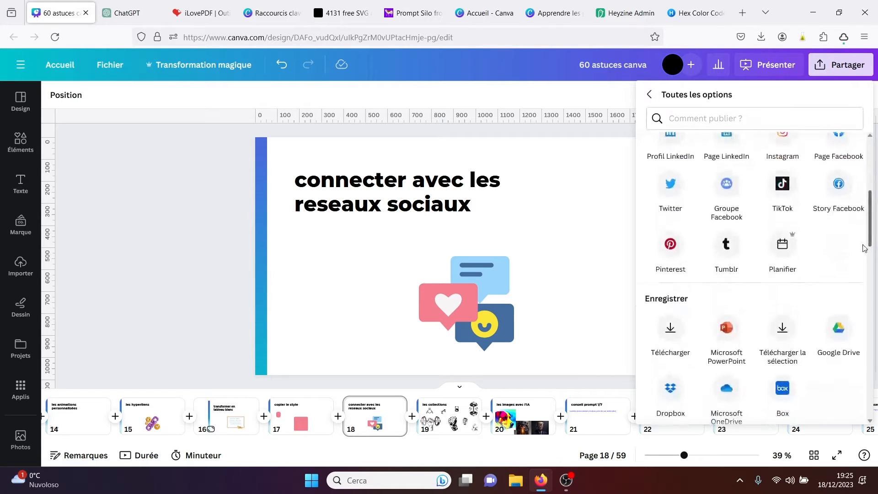
scroll(865, 281, "down", 6)
scroll(869, 267, "up", 6)
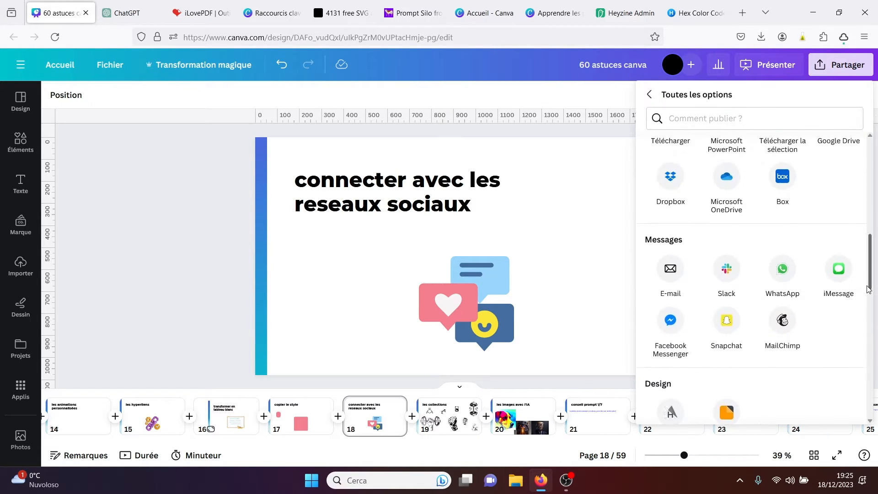
scroll(869, 267, "up", 1)
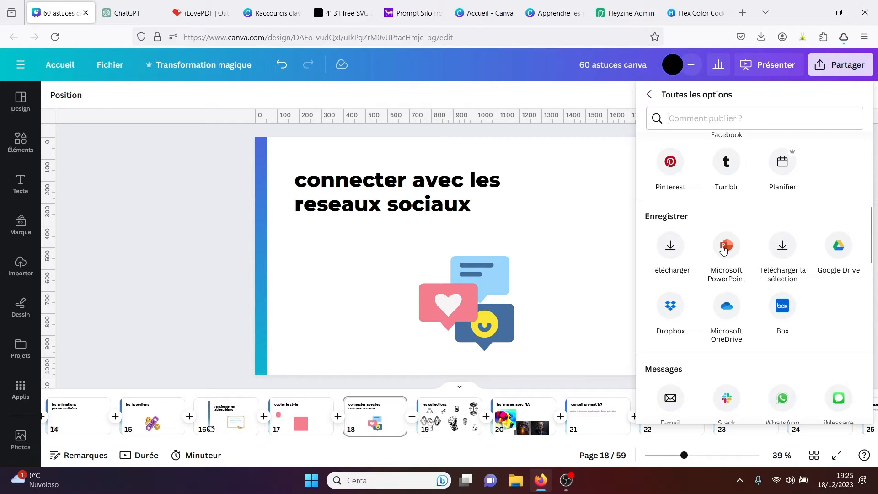
left_click_drag(870, 232, 866, 411)
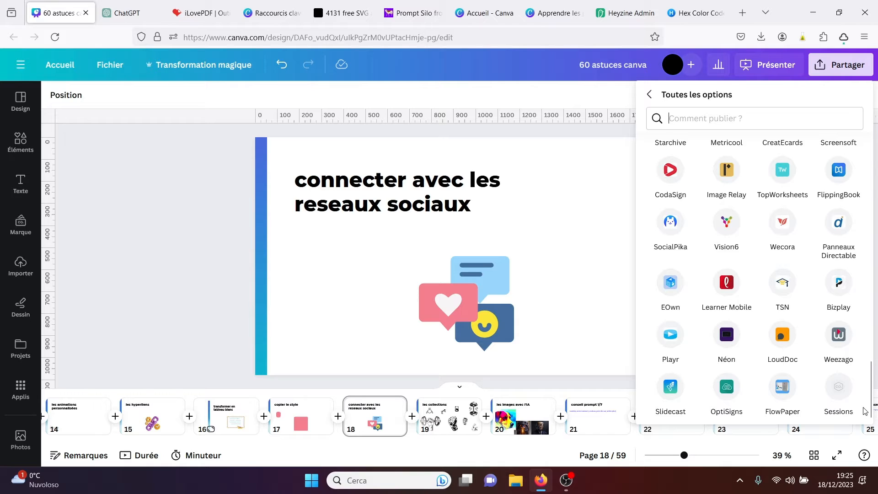
left_click(195, 239)
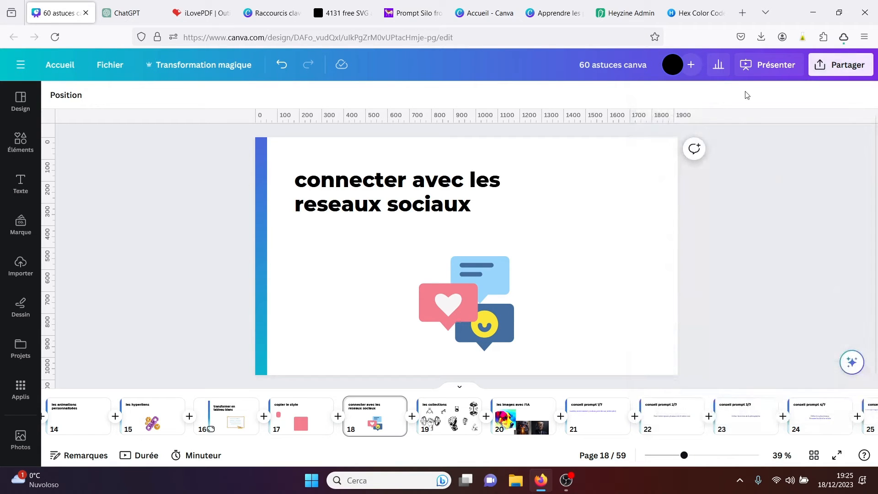
- Open the design's download options and choose PPTX as the file type
left_click(823, 72)
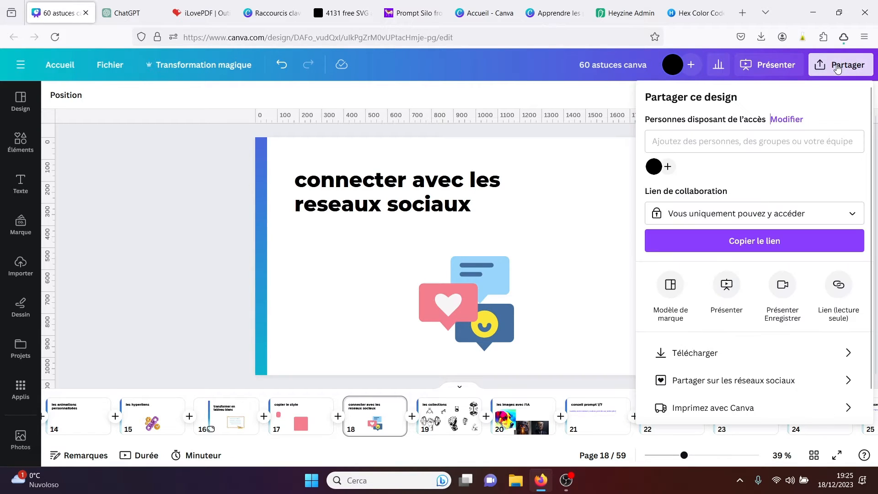
left_click(712, 354)
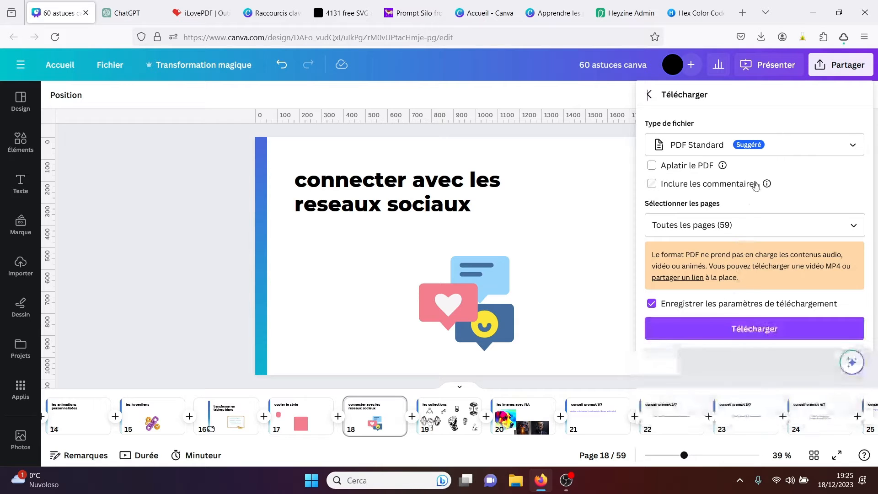
left_click(746, 144)
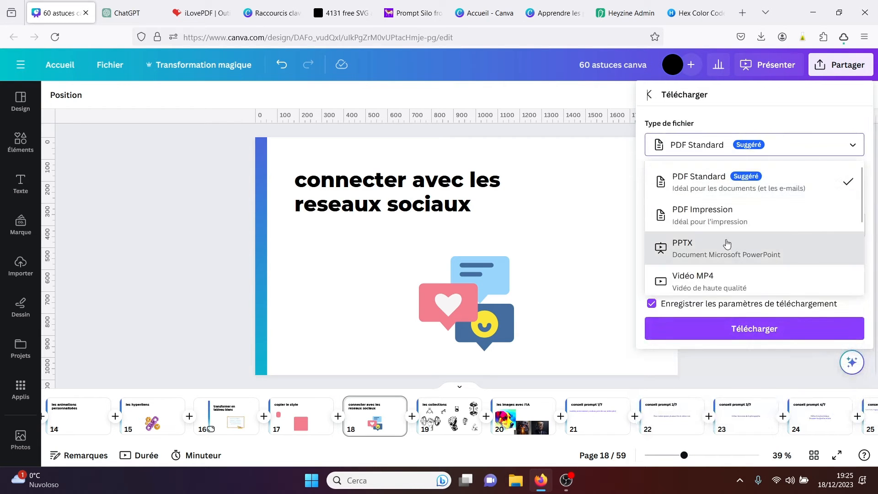
left_click(706, 258)
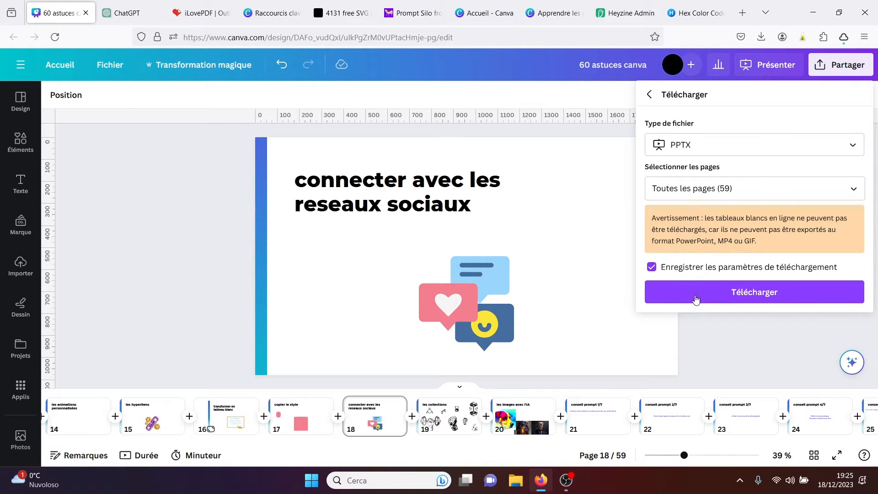
- Go to the "les collections" page, clear the "bloc" element search and browse the Paper Cutouts Family Christmas collection
left_click(442, 418)
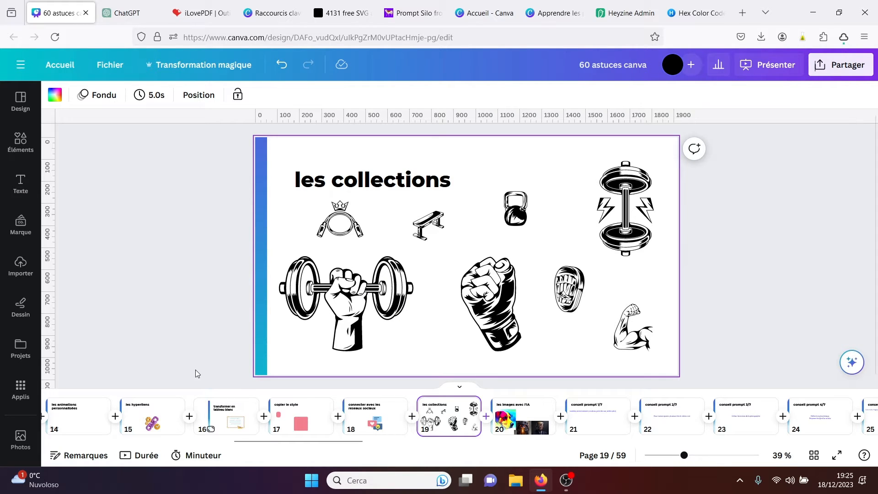
left_click(14, 149)
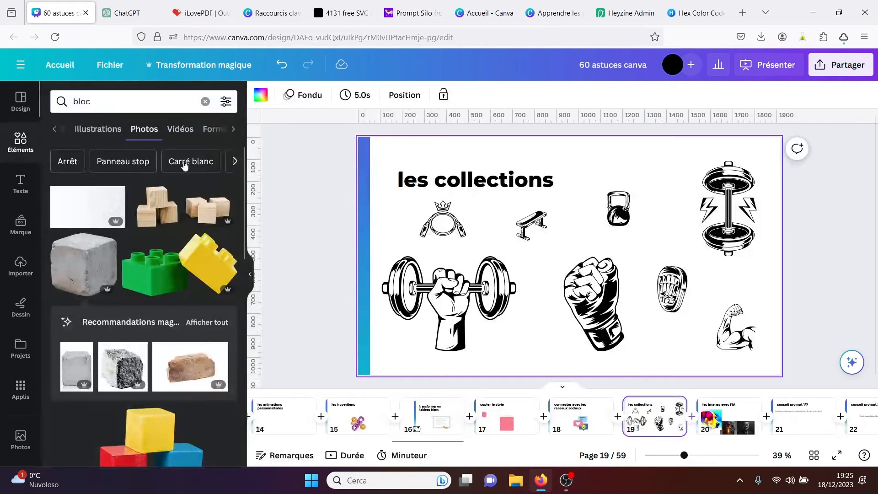
left_click(206, 101)
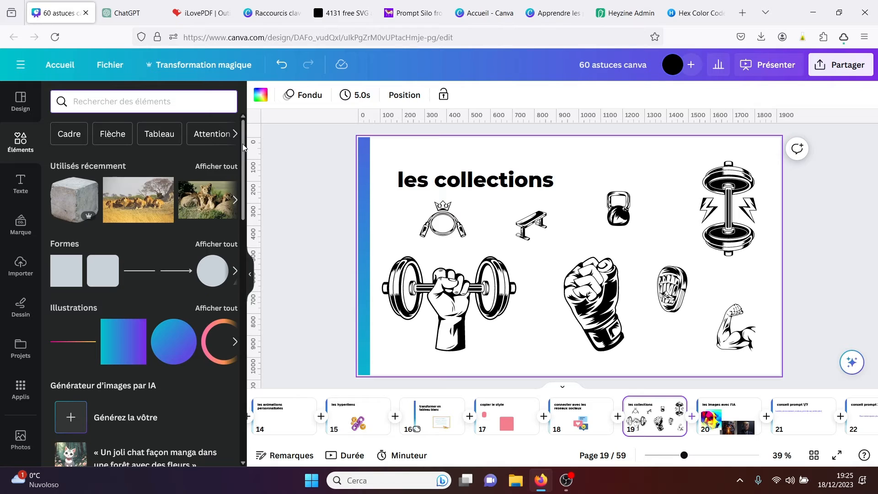
scroll(236, 421, "down", 10)
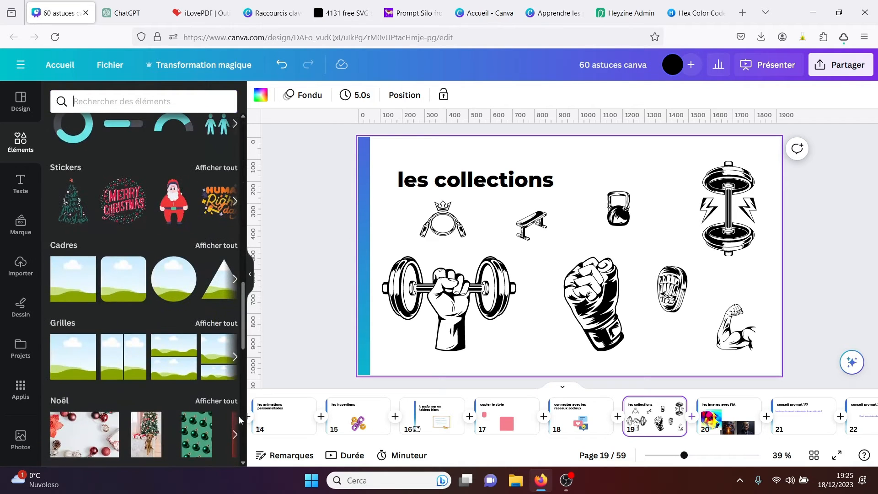
scroll(239, 420, "down", 6)
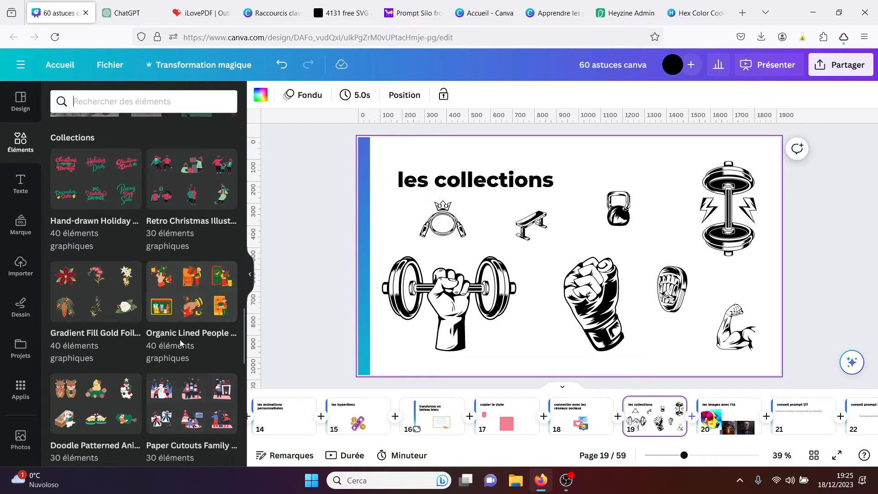
left_click(185, 409)
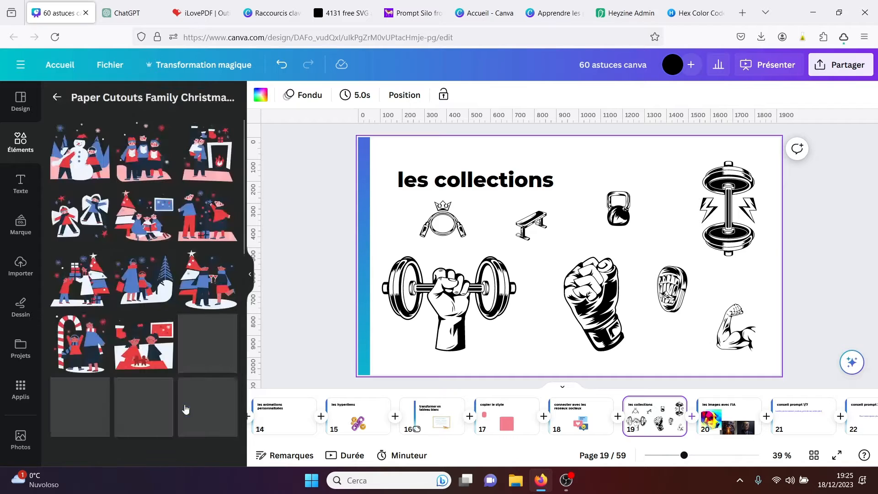
left_click_drag(242, 198, 239, 366)
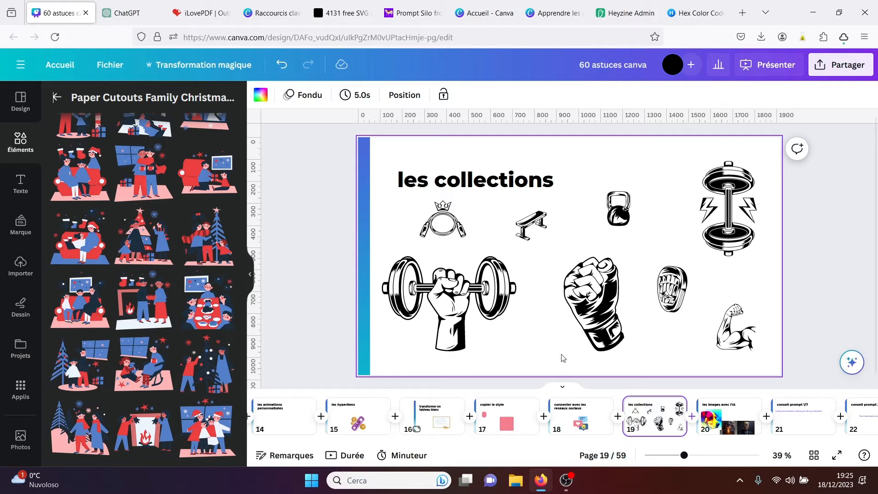
- Go to the "les images avec l'IA" page, leave the Christmas collection and open the AI image generator
left_click(714, 416)
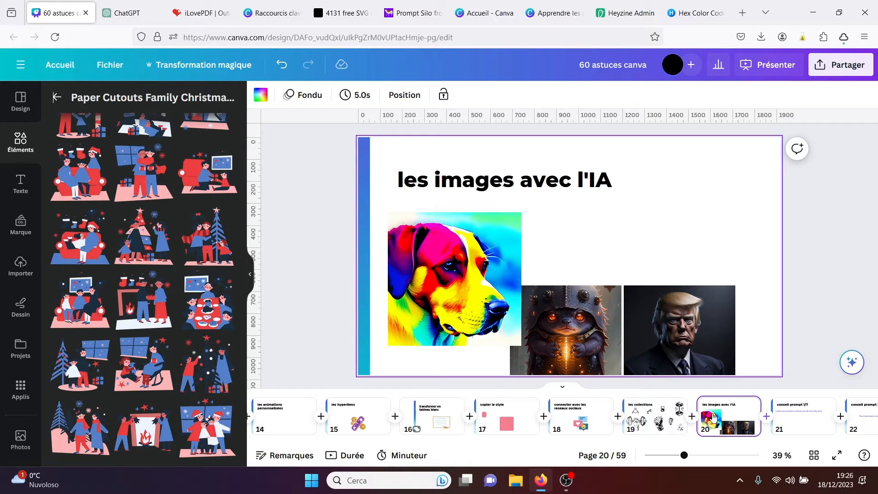
left_click(56, 98)
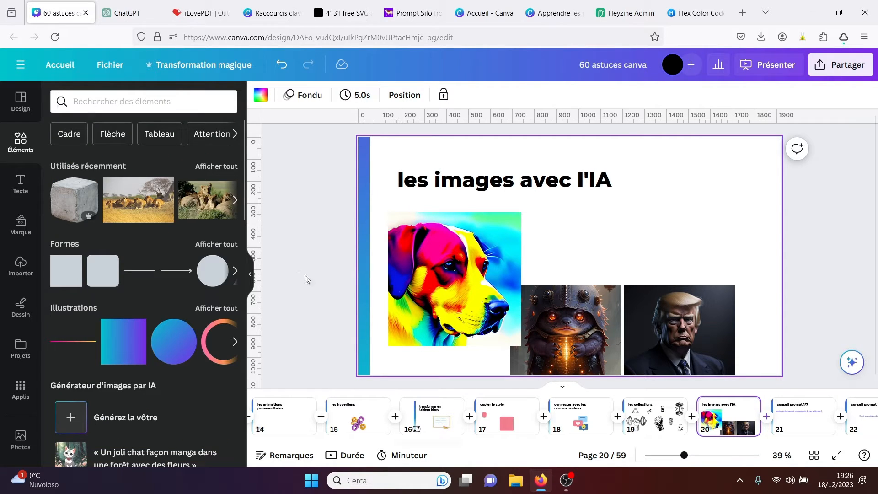
left_click(248, 279)
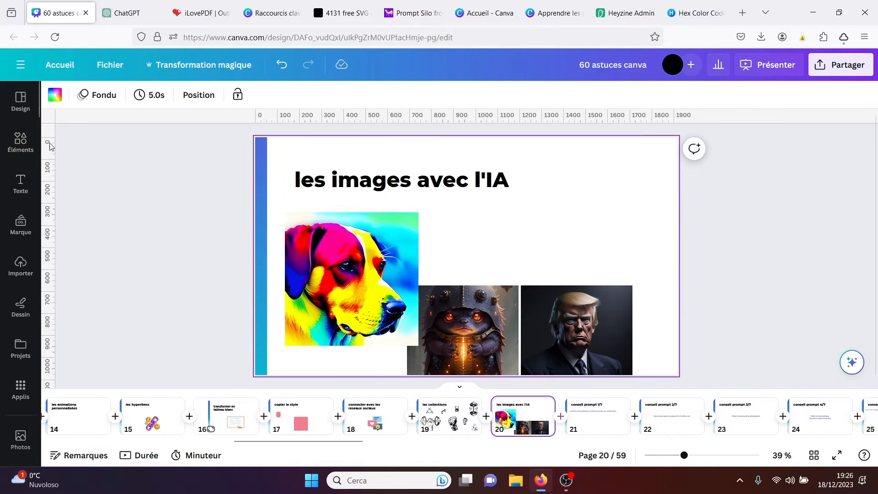
left_click(16, 145)
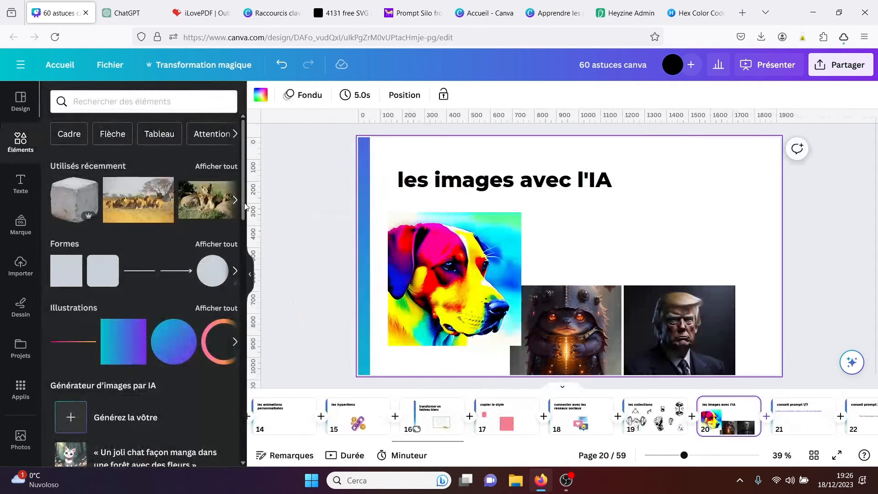
scroll(245, 245, "down", 3)
scroll(246, 244, "down", 2)
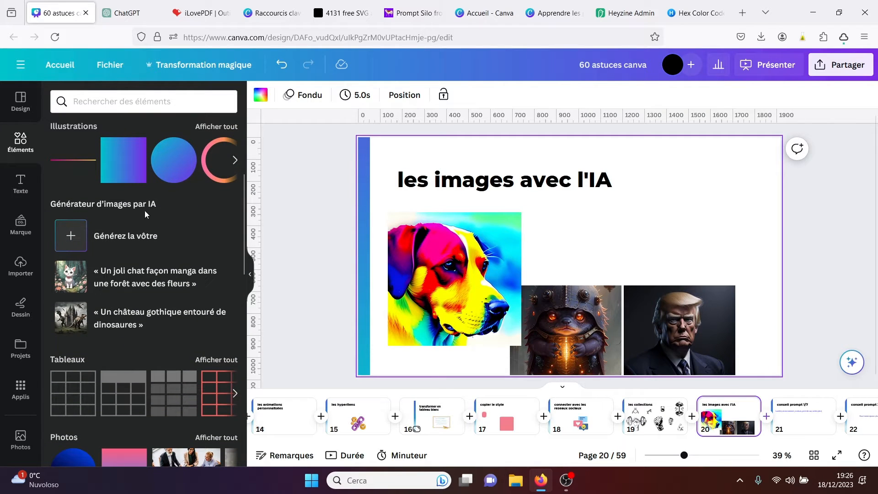
left_click(113, 247)
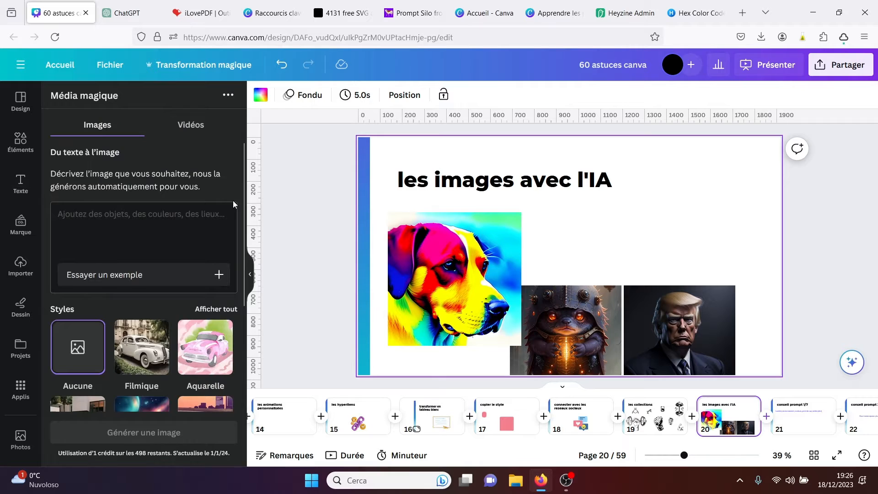
- Generate square AI images from the prompt "un chien" in the Photo style
left_click_drag(241, 204, 241, 228)
left_click(102, 180)
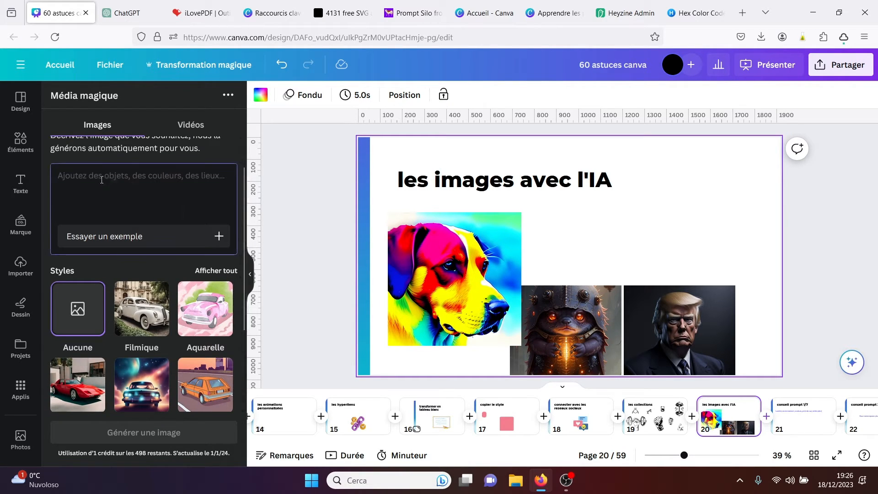
type("un chien")
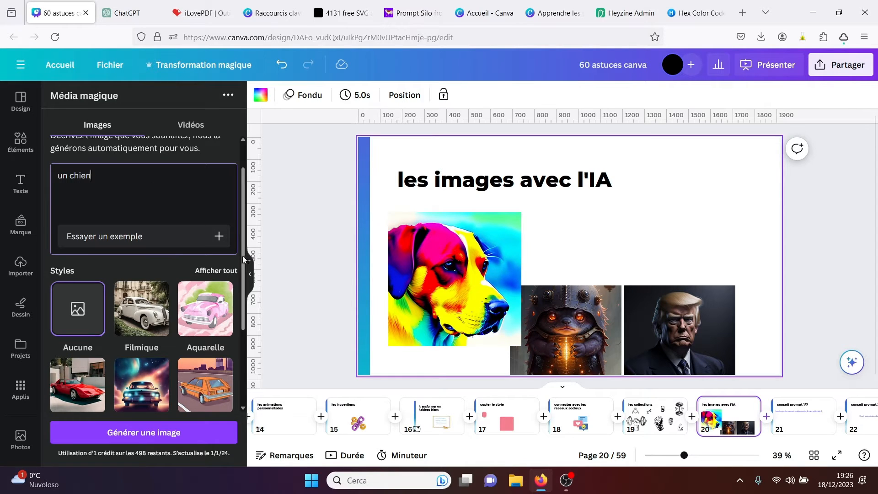
scroll(137, 275, "down", 2)
left_click(89, 311)
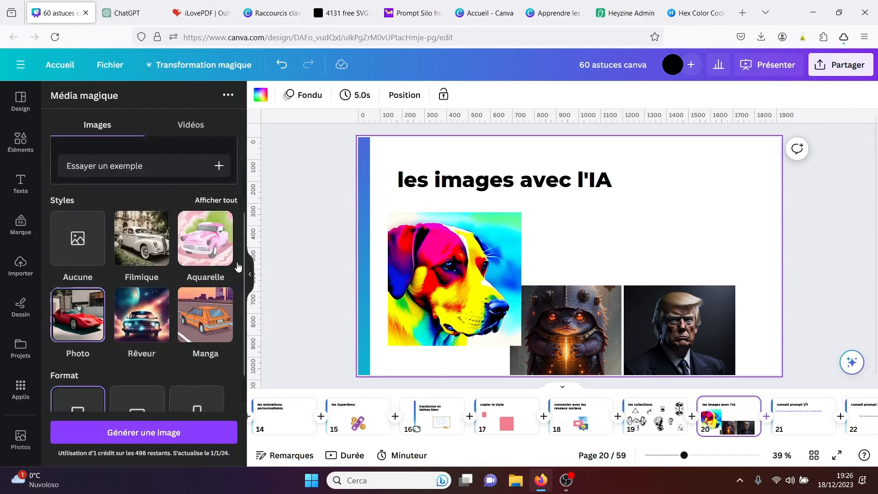
scroll(216, 265, "down", 1)
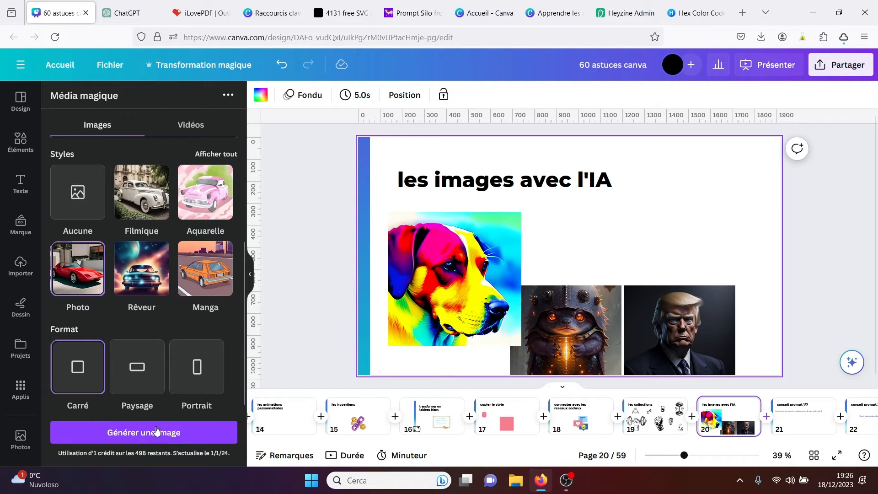
left_click(157, 432)
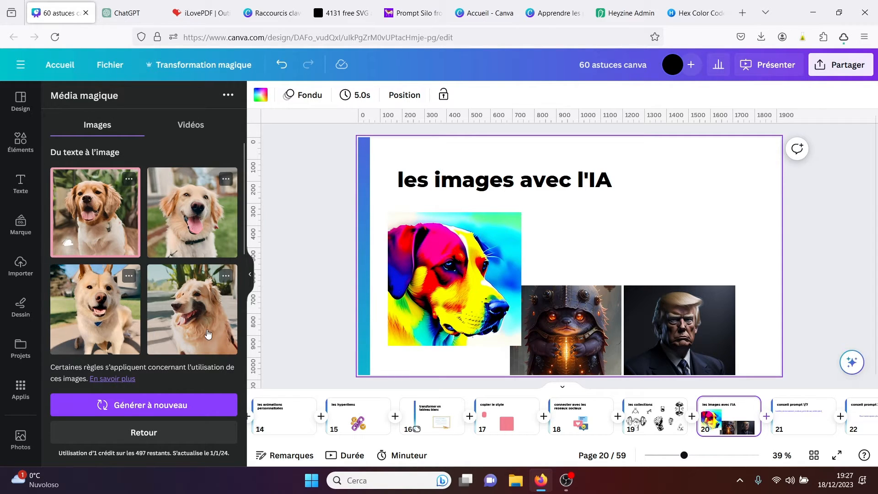
- Go through the "conseil prompt" pages 1/7 to 3/7 and read their prompt-writing advice
left_click(794, 413)
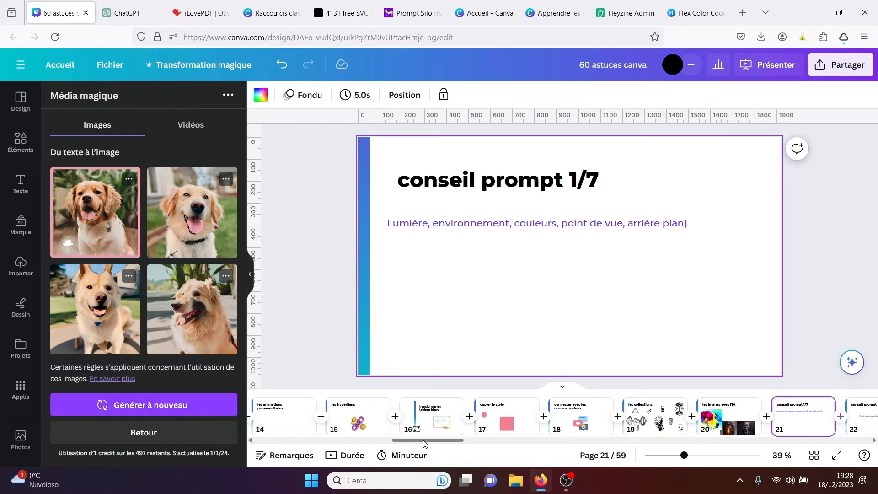
left_click_drag(426, 444, 474, 444)
left_click(536, 421)
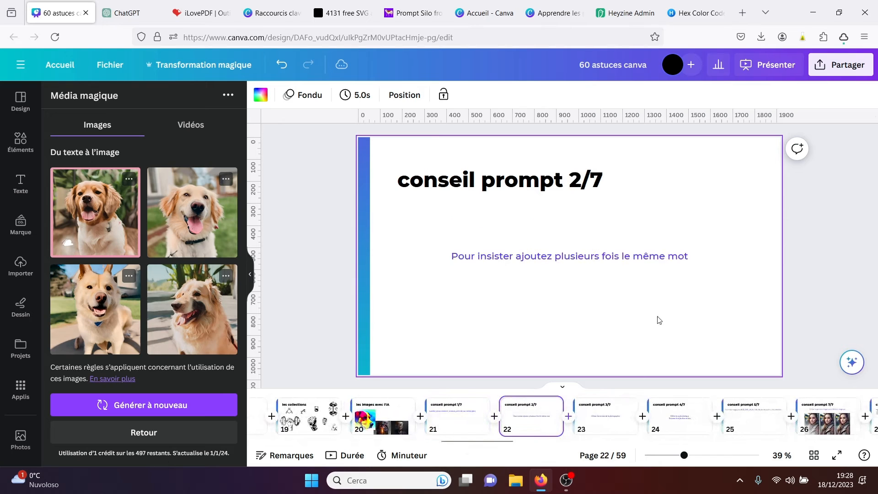
left_click(630, 257)
left_click(792, 227)
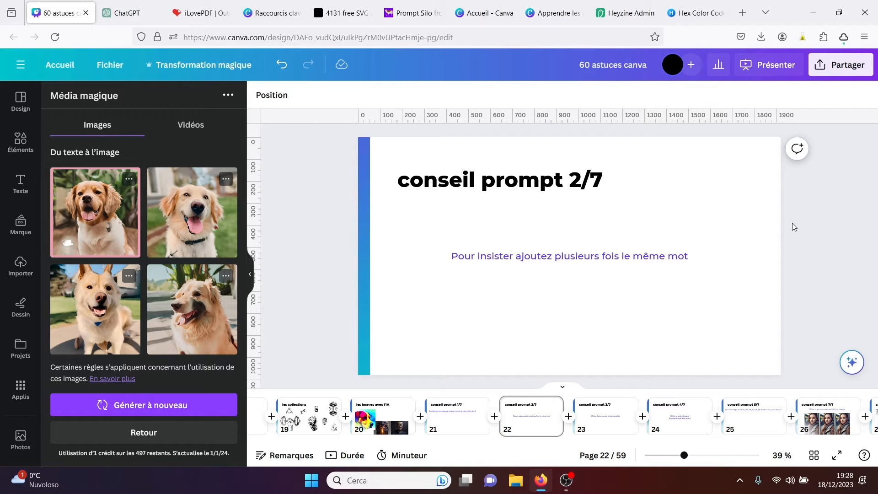
left_click(604, 420)
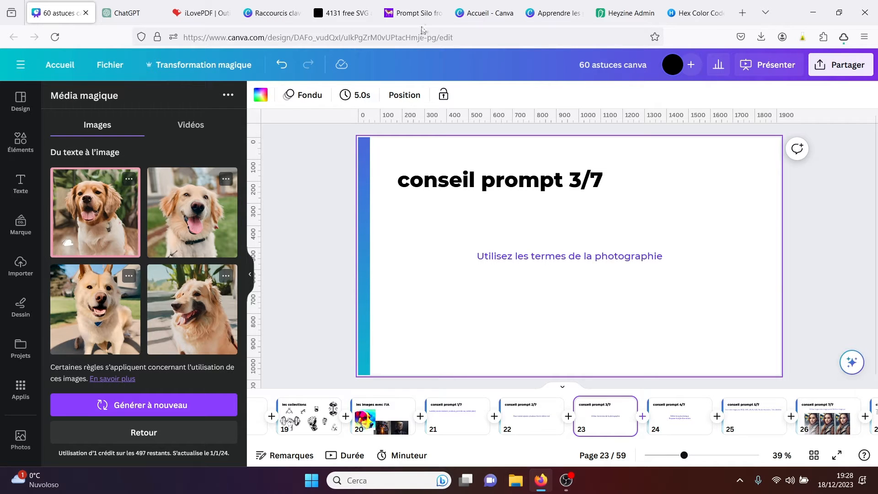
- Switch to the Prompt Silo website and examine its term categories and the expanded Cameras list
left_click(414, 14)
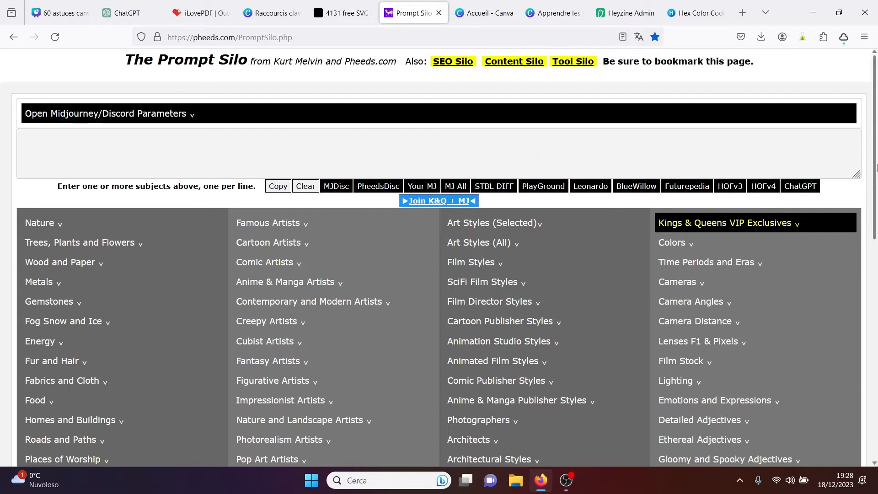
scroll(876, 168, "down", 2)
scroll(877, 167, "up", 2)
scroll(876, 168, "down", 1)
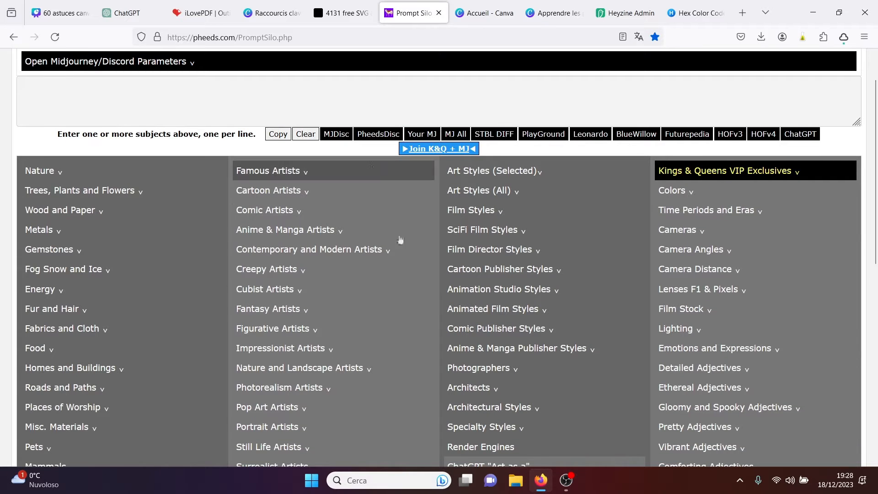
left_click(703, 235)
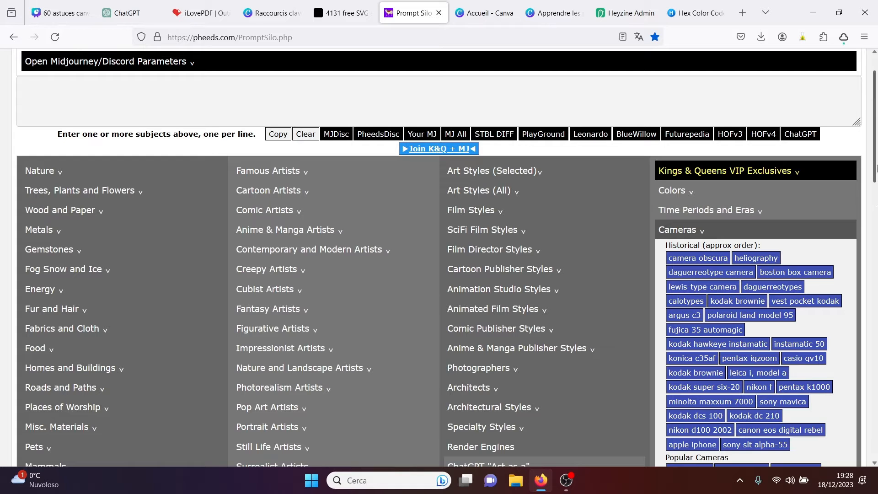
scroll(876, 196, "down", 2)
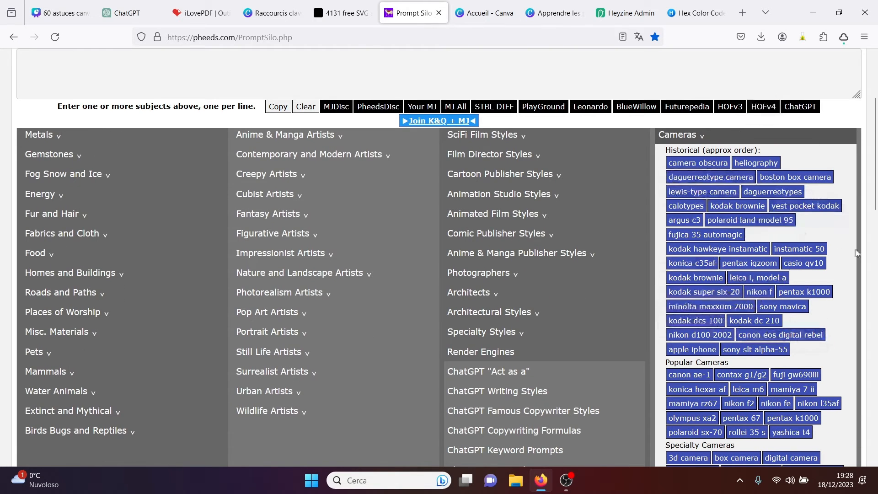
scroll(877, 179, "down", 3)
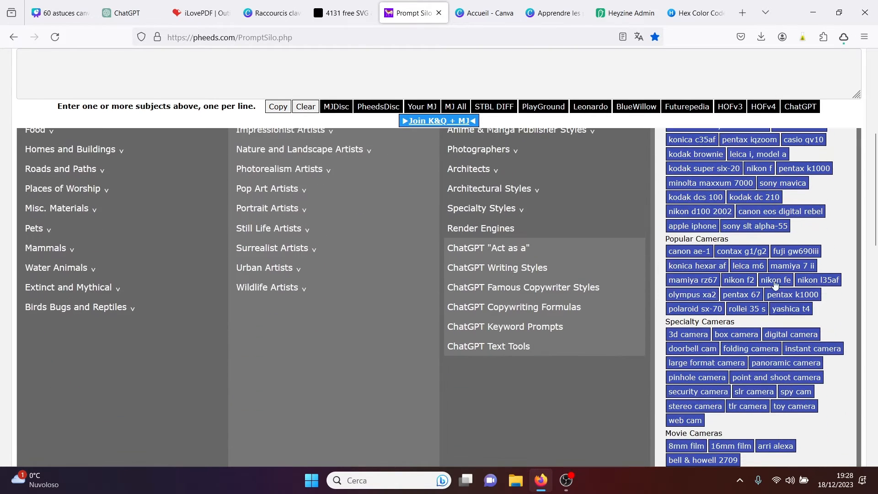
scroll(876, 274, "down", 5)
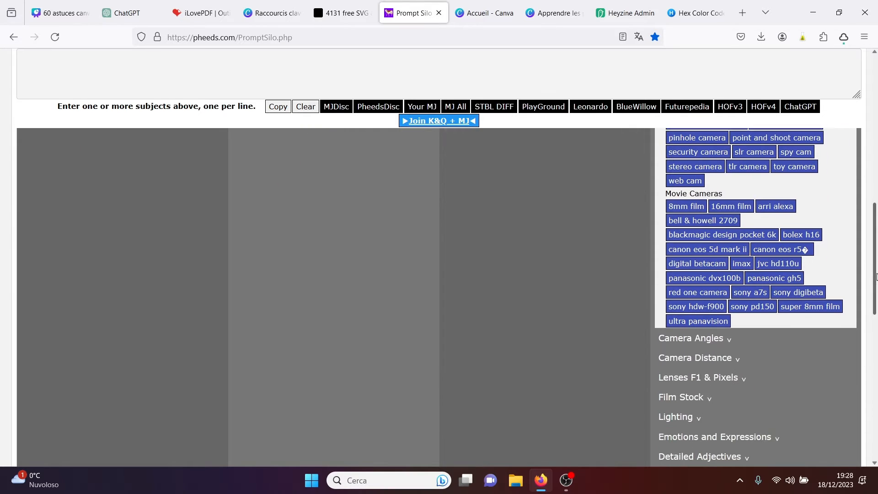
- Expand the Camera Angles category below the cameras and look through its terms
scroll(875, 274, "down", 3)
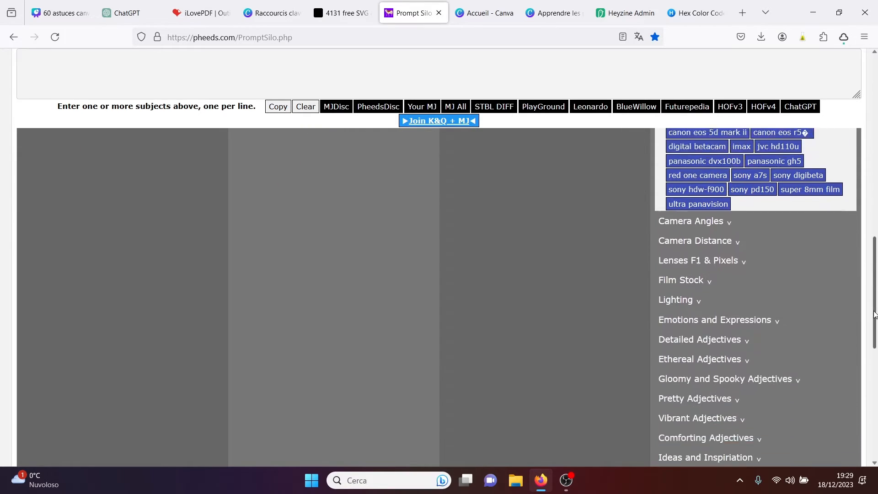
left_click(731, 201)
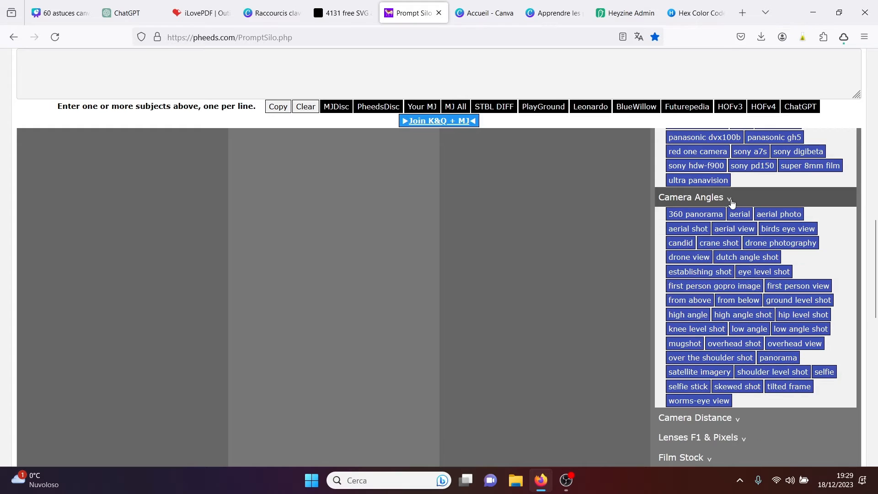
scroll(876, 265, "down", 2)
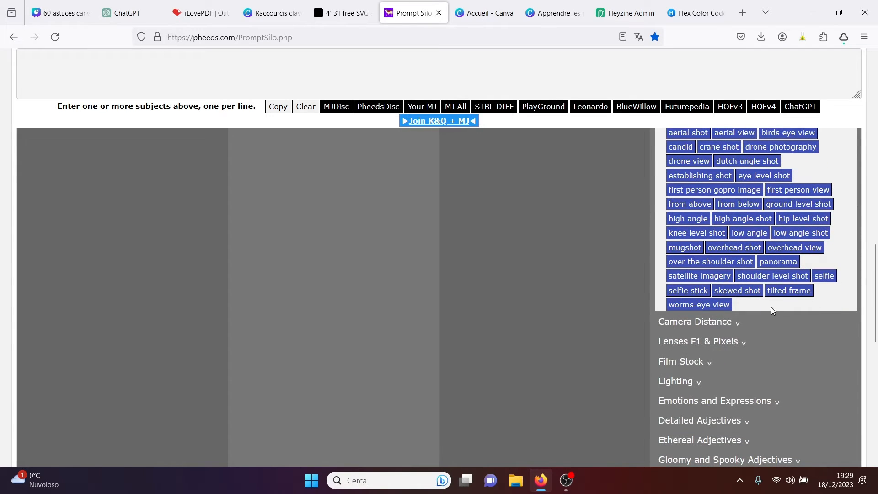
- Expand the Lighting category on Prompt Silo and look through its terms
scroll(877, 289, "down", 2)
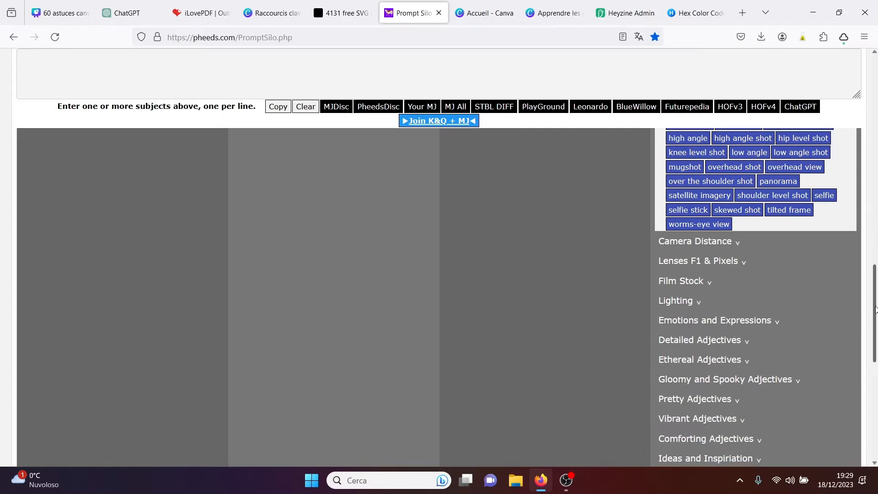
left_click(702, 276)
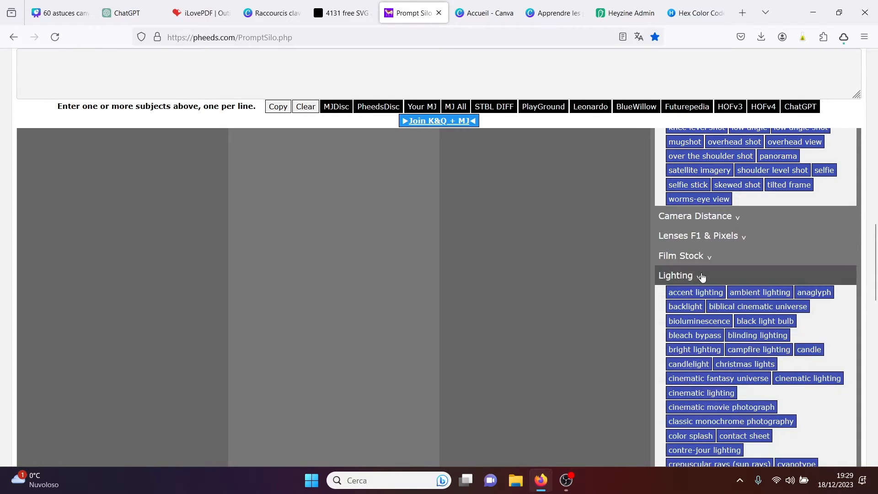
scroll(877, 238, "down", 3)
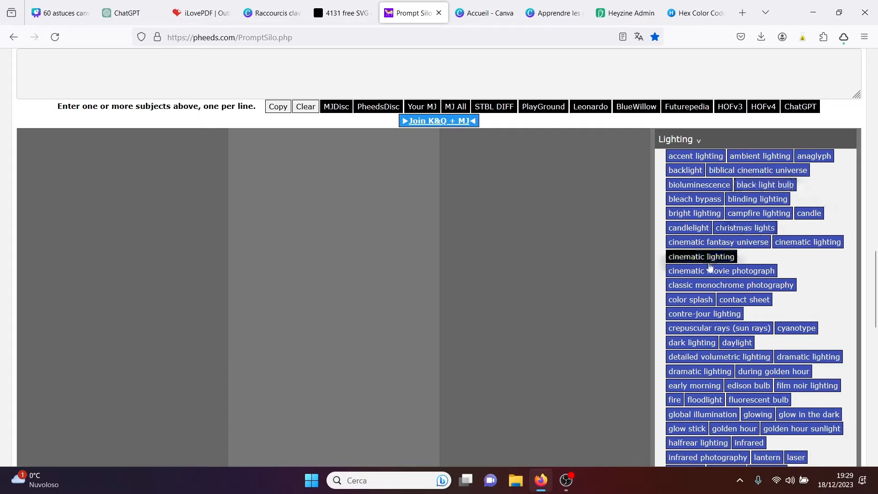
- Expand the Architectural Styles and Surrealist Artists categories and examine their terms
left_click_drag(876, 266, 877, 124)
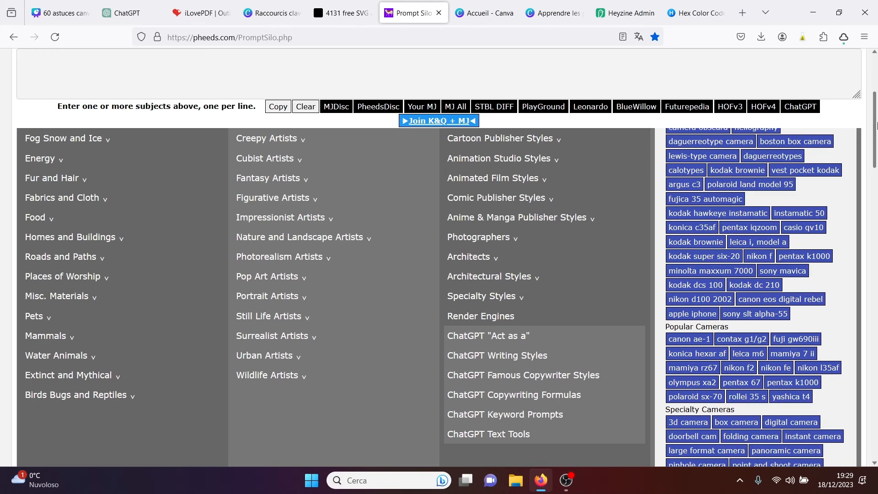
left_click(538, 278)
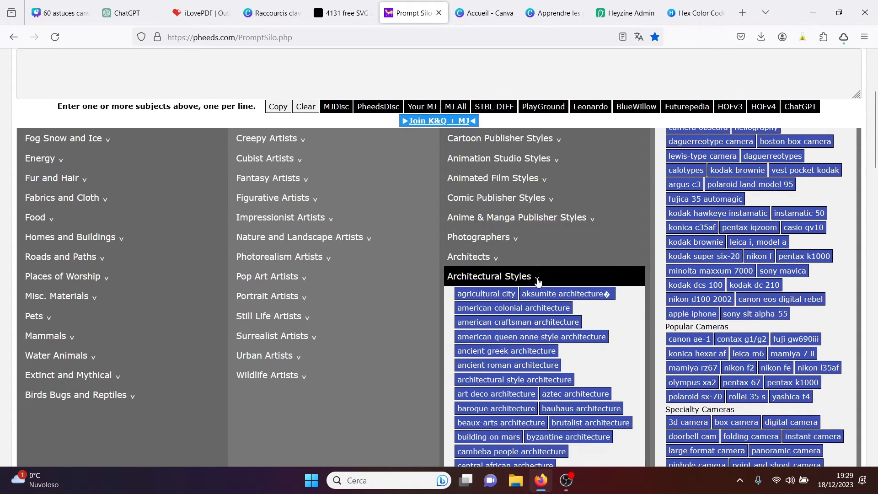
left_click(309, 342)
left_click(188, 163)
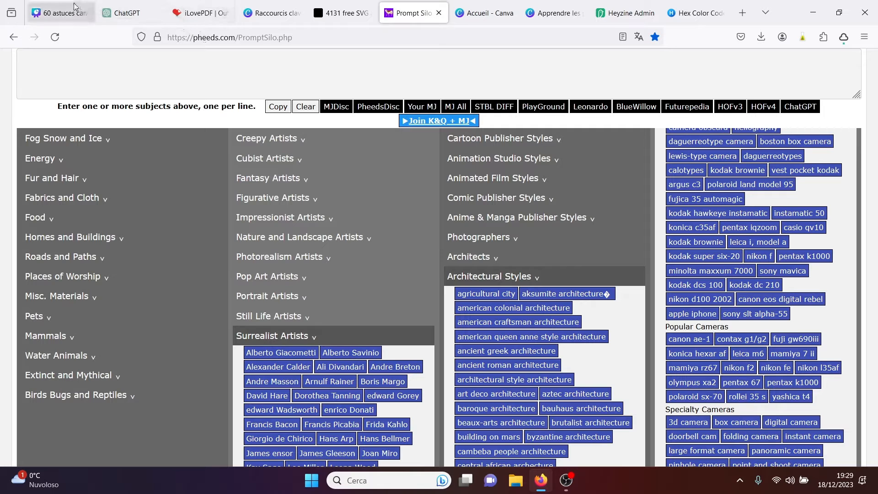
- Switch back to the Canva presentation and read the "conseil prompt" pages 4/7, 5/7 and 7/7, examining the portraits on the last one closely
left_click(60, 13)
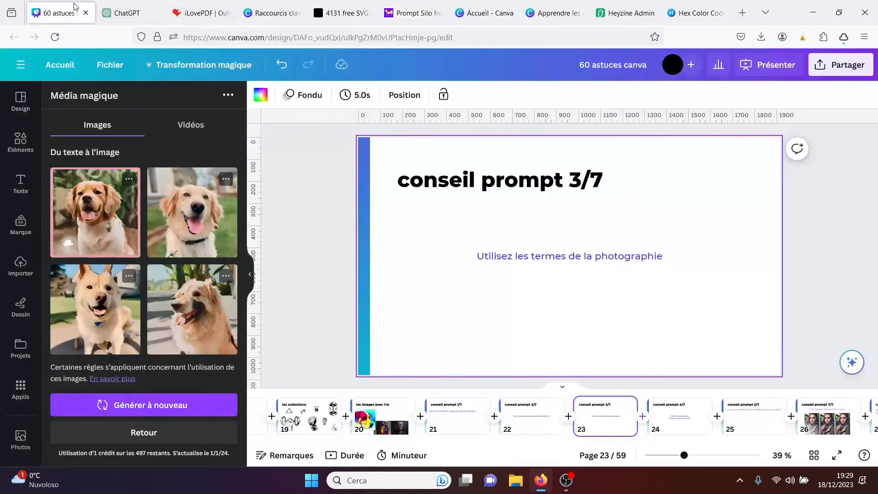
left_click(672, 415)
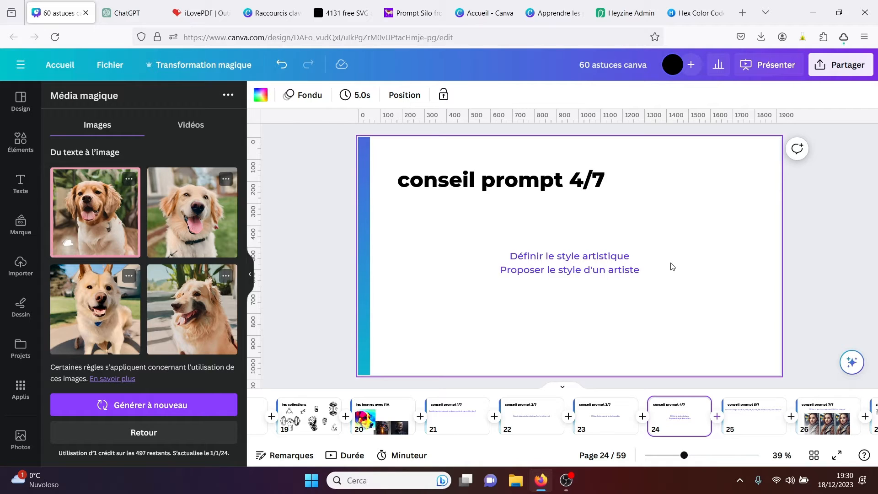
left_click(750, 423)
left_click_drag(478, 441, 501, 443)
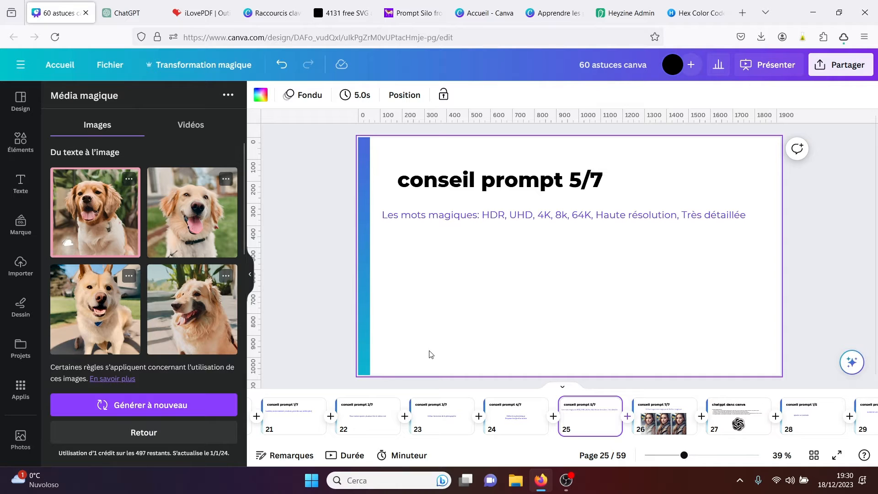
left_click(676, 412)
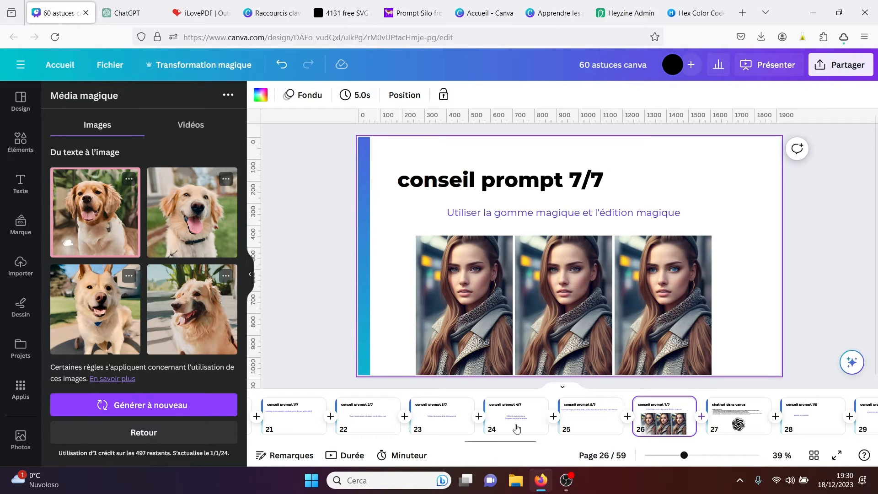
left_click_drag(689, 462, 710, 461)
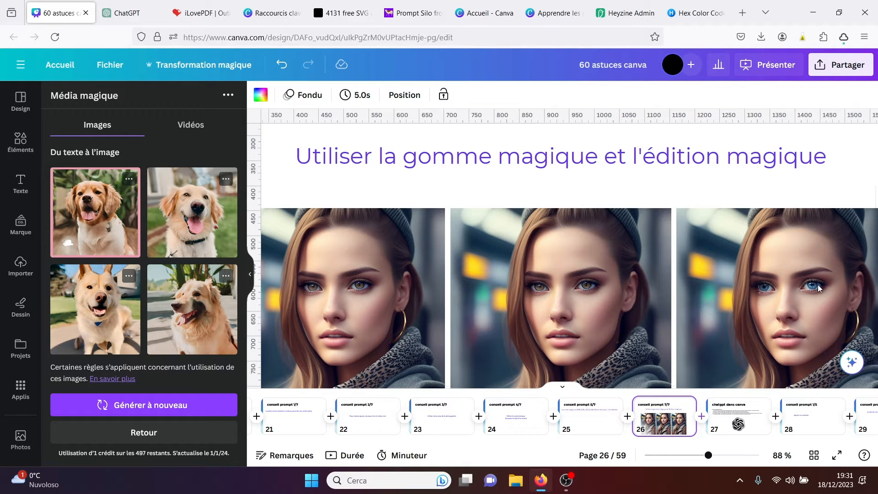
- Open the first portrait in Édition magique and brush over the woman's hat as the area to modify
left_click(337, 292)
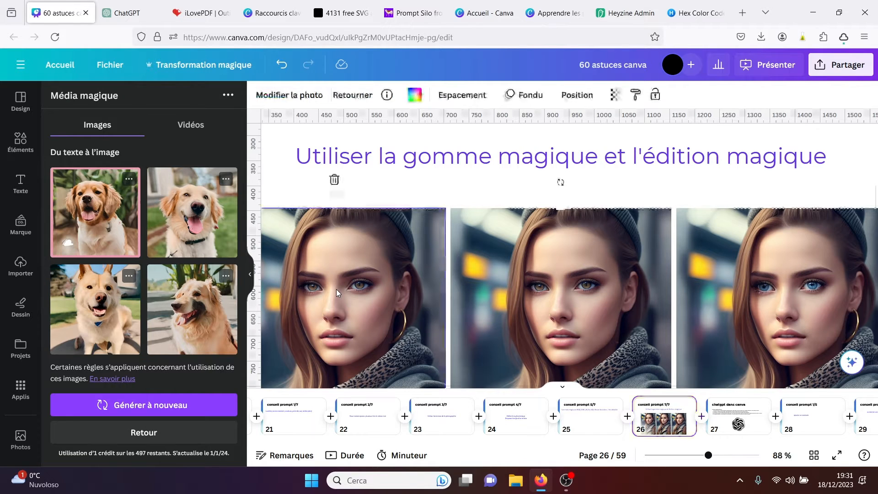
left_click(293, 96)
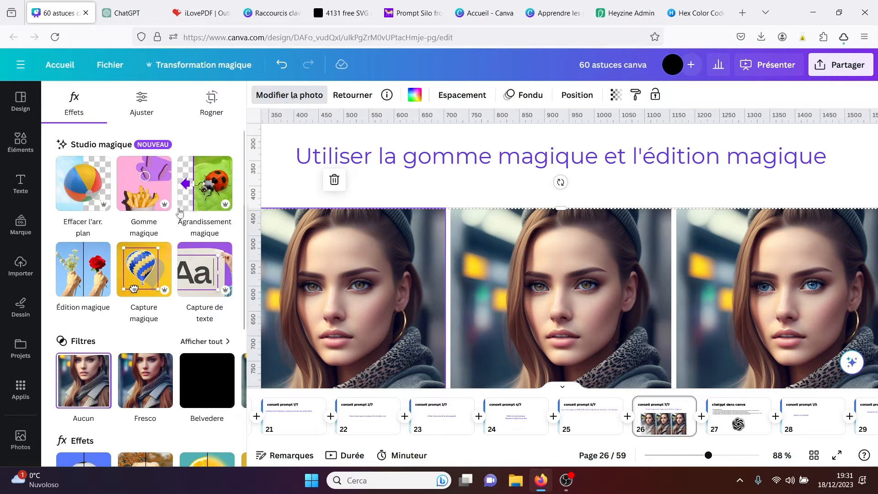
left_click(87, 278)
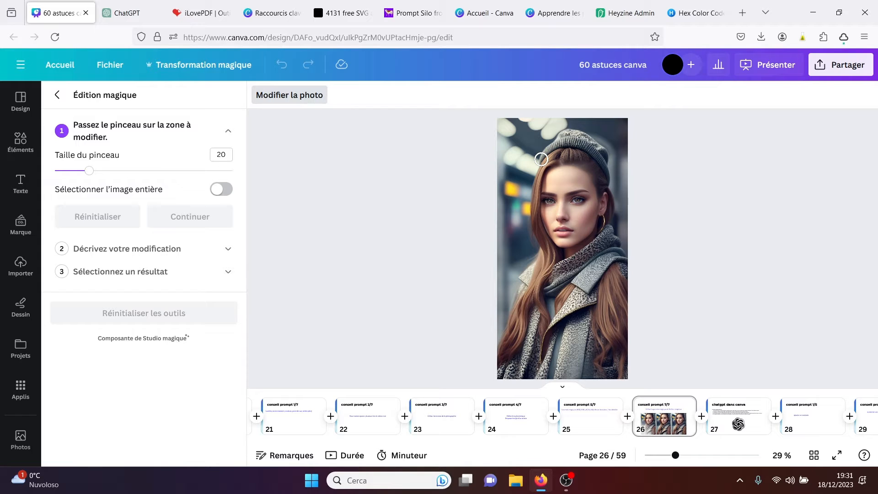
mouse_move(541, 159)
left_mouse_down()
mouse_move(550, 144)
mouse_move(570, 142)
mouse_move(608, 181)
mouse_move(600, 147)
mouse_move(574, 137)
mouse_move(551, 141)
left_mouse_up()
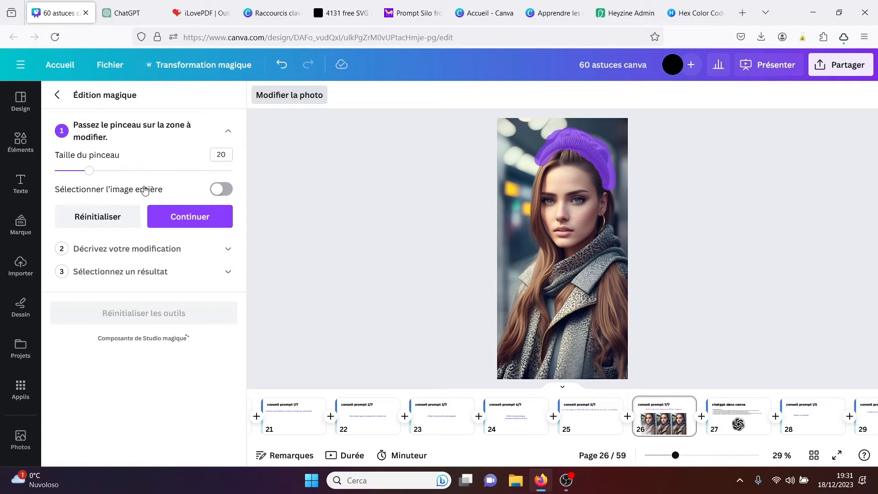
left_click(195, 215)
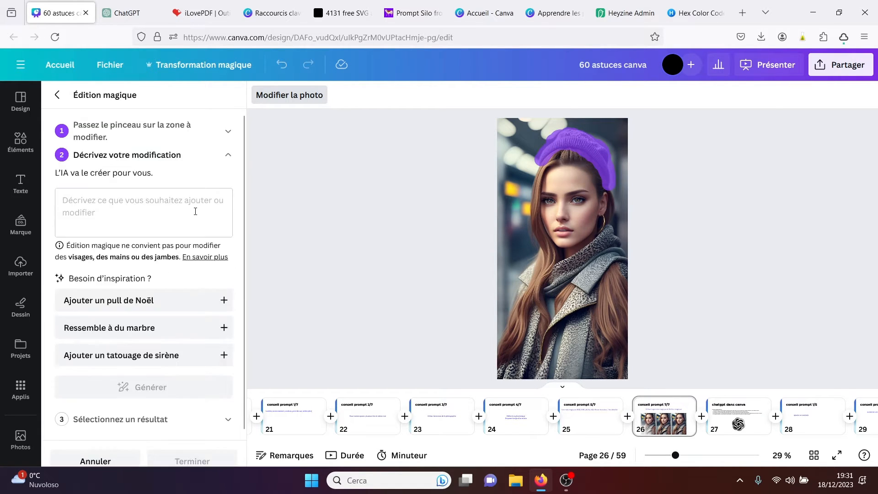
- Generate replacements for the brushed hat from the description "un bonnet rouge"
left_click(156, 204)
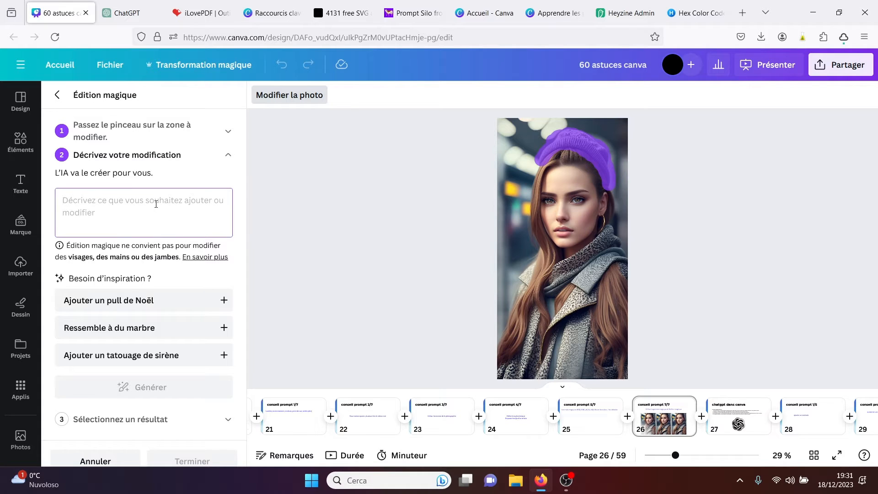
type("u")
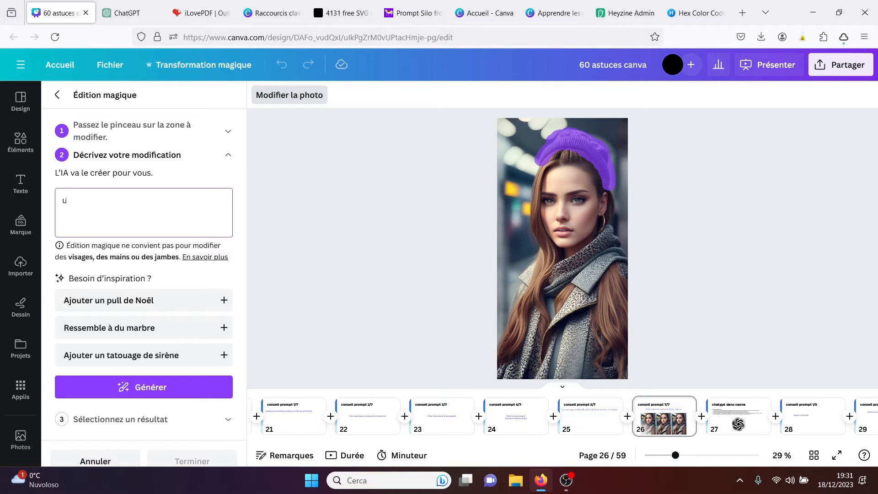
type("n bonnet rouge")
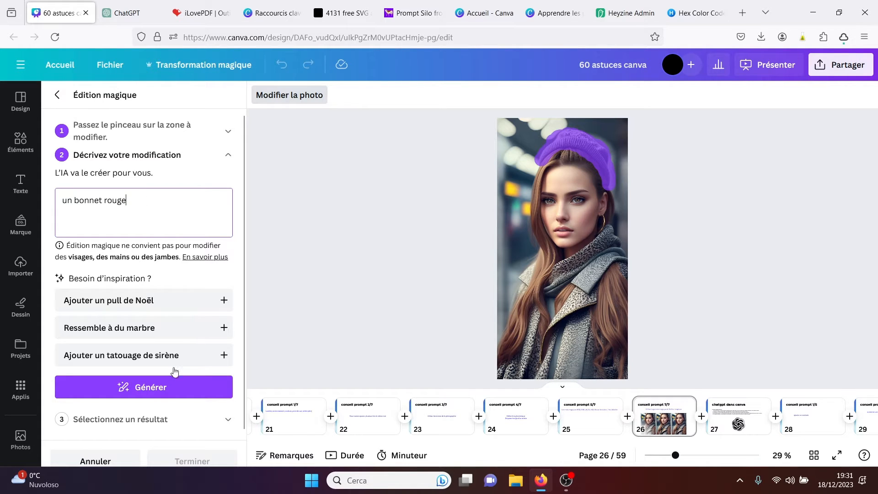
left_click(156, 388)
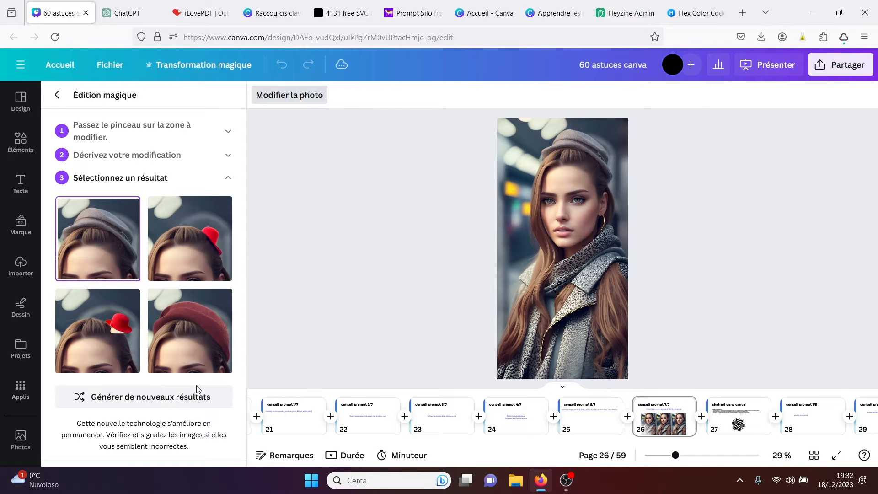
- Compare the generated hat results on the portrait, finish on the dark red hat, and leave Édition magique
left_click(188, 321)
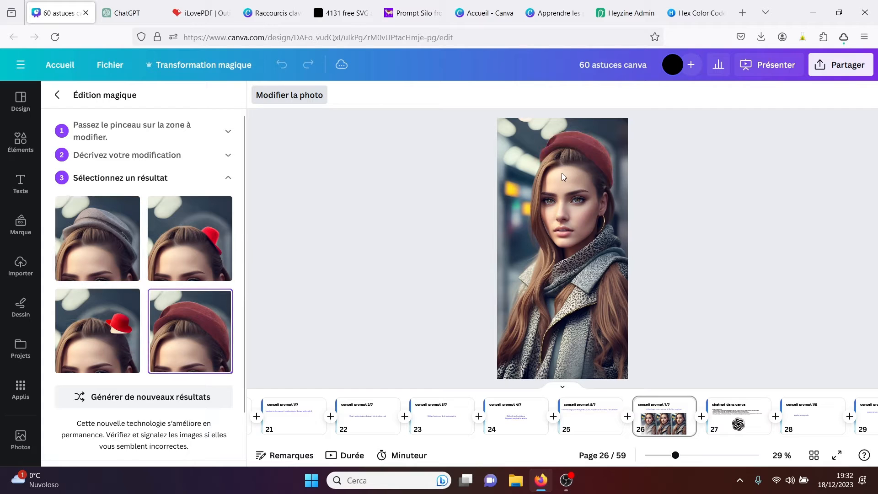
left_click(114, 236)
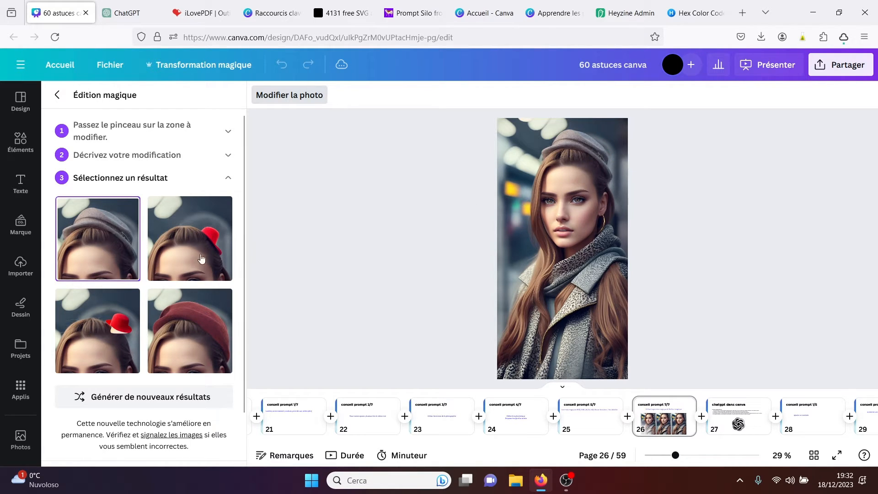
left_click(196, 256)
left_click(94, 346)
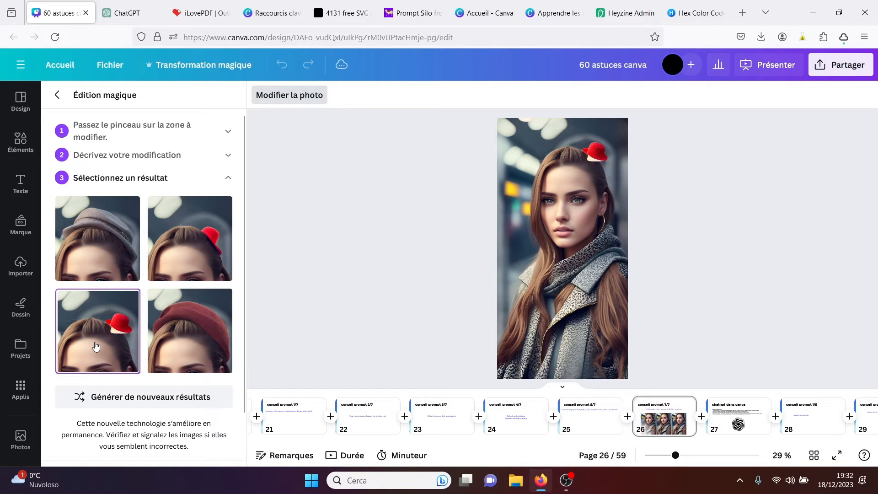
left_click(215, 335)
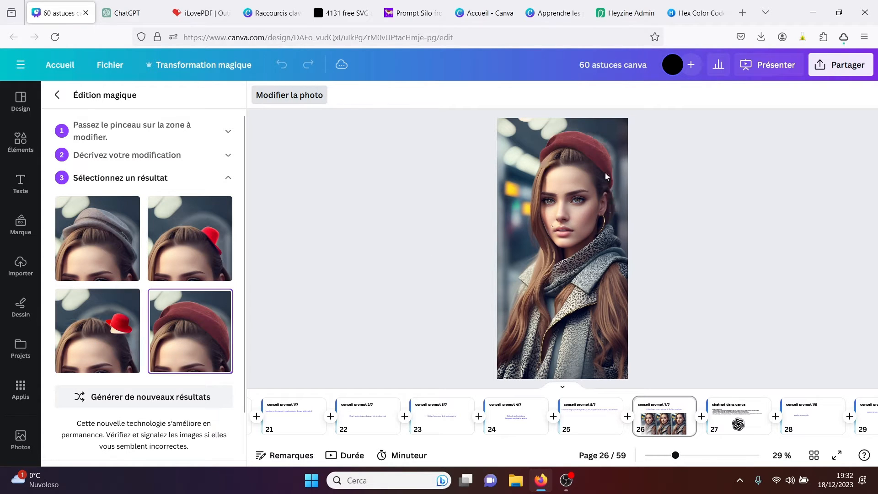
left_click(57, 94)
- Go to the "chatgpt dans canva" page and delete all of its content
left_click_drag(710, 456, 689, 457)
left_click(738, 425)
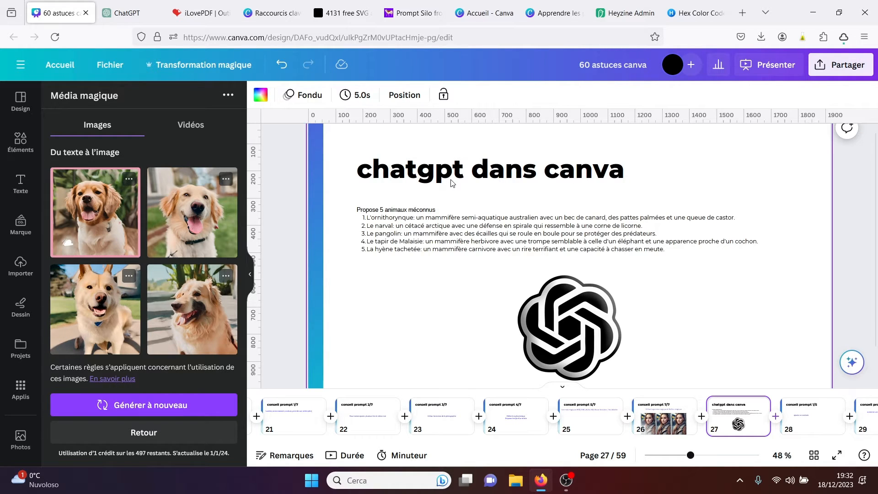
left_click(249, 276)
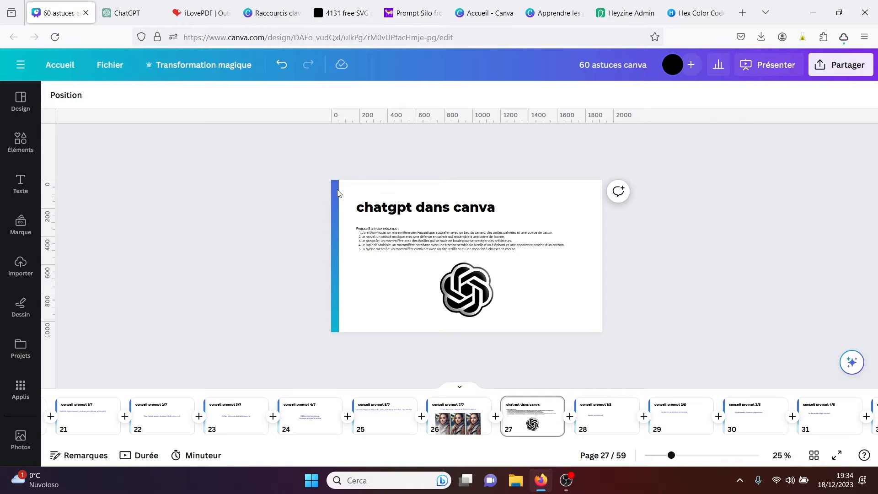
left_click_drag(315, 167, 669, 393)
key("Delete")
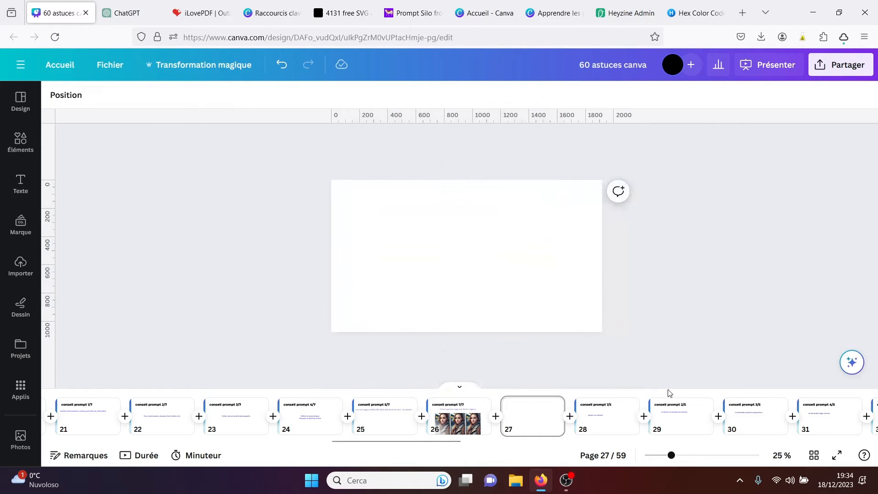
- Generate a text on the empty page with Écriture magique from the prompt "cite 6 peintres connus"
left_click(852, 362)
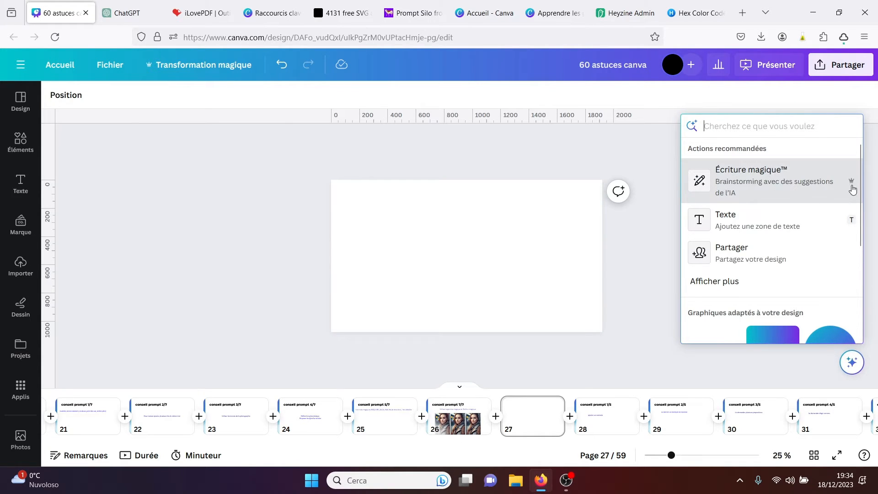
left_click(756, 185)
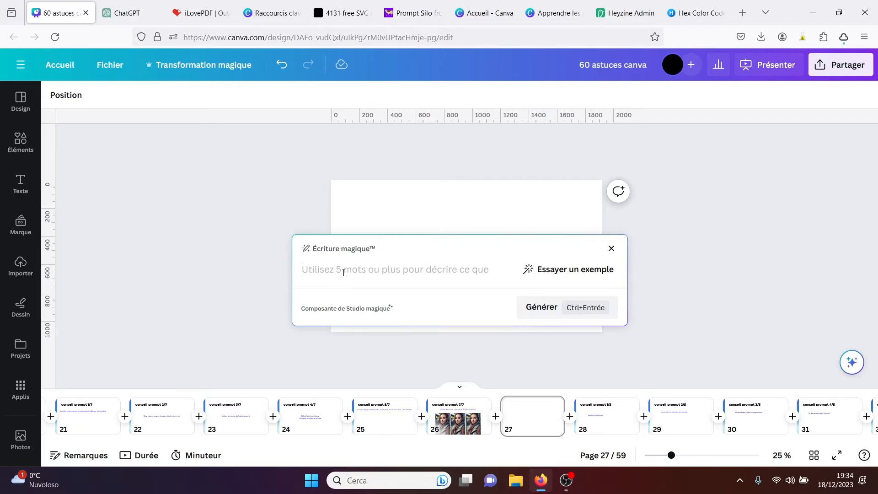
type("do")
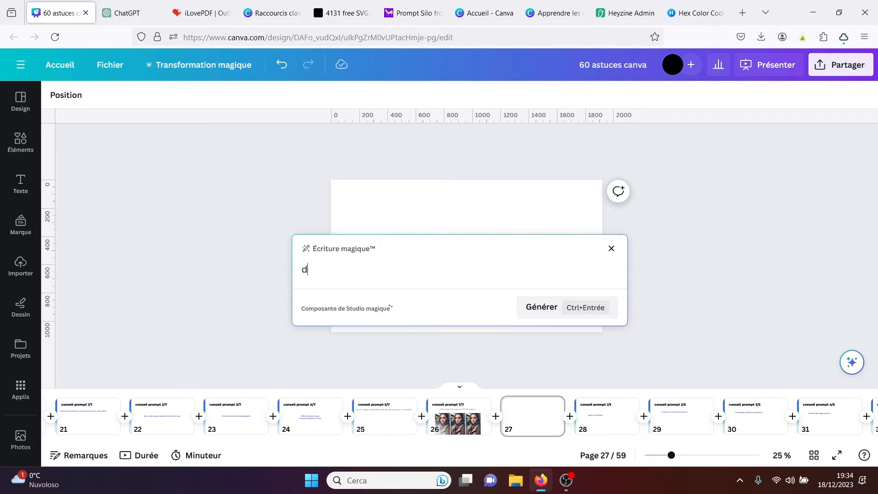
key("BackSpace")
key("BackSpace")
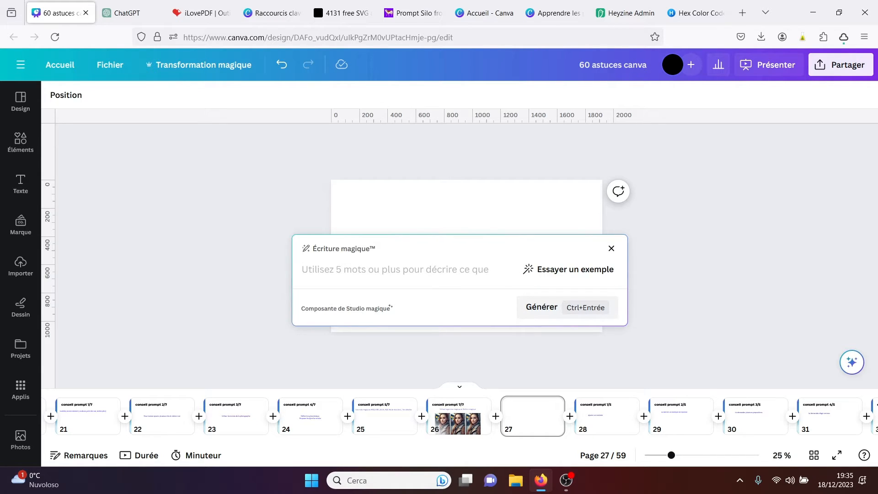
type("cite ")
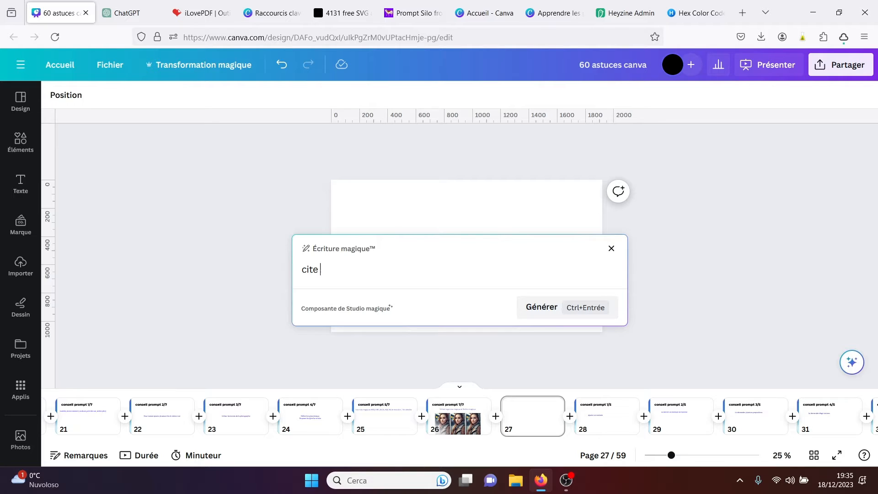
type("6 peintres connus")
key("Return")
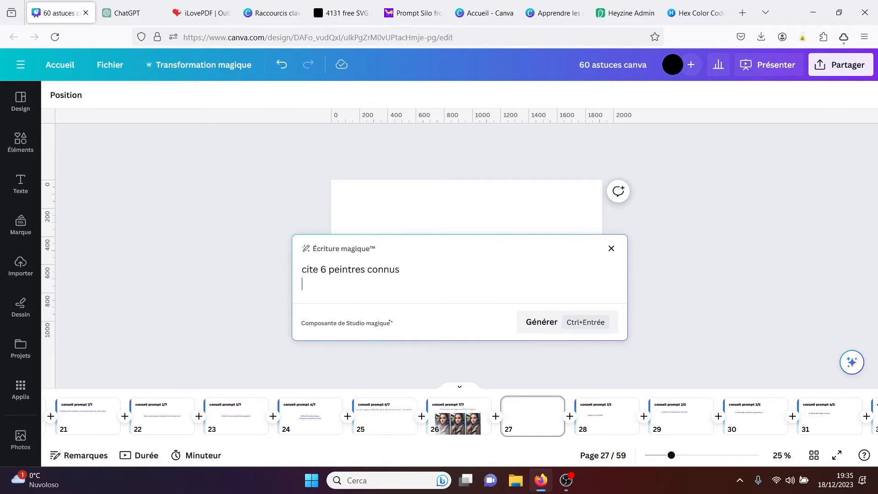
left_click(526, 323)
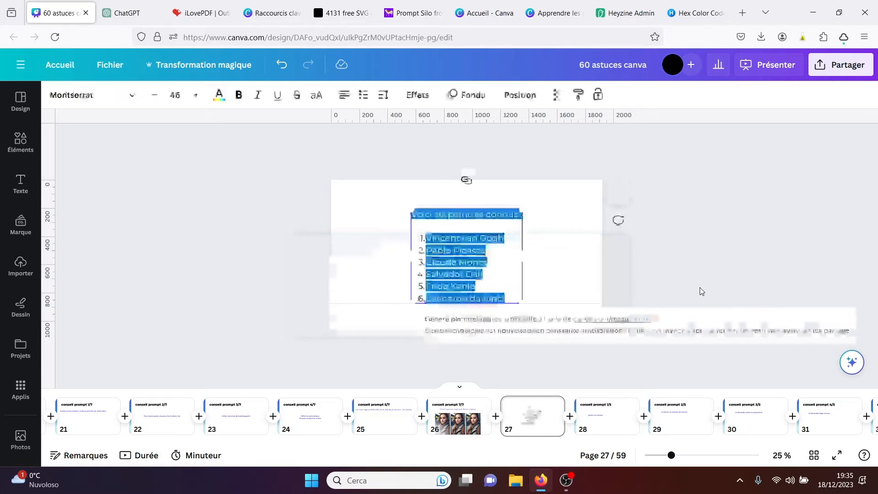
left_click(685, 264)
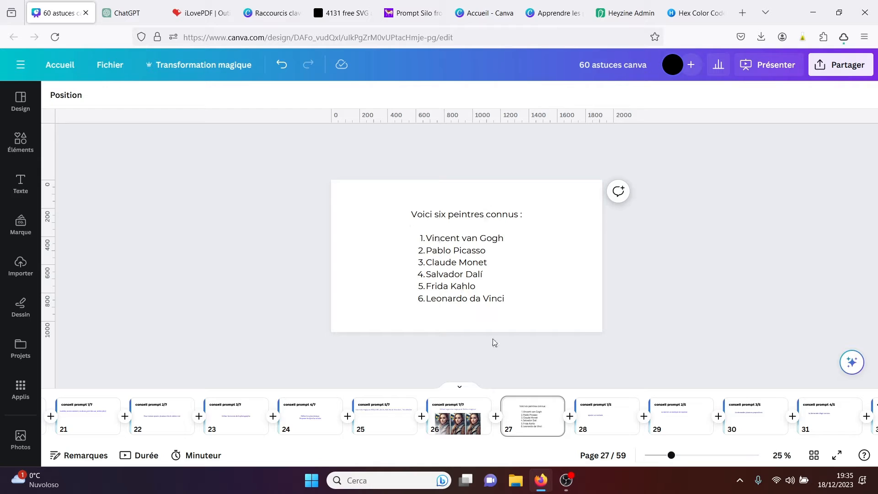
- Review the advice pages "conseil prompt 1/5" to "conseil prompt 3/5", referring back to the painters list
left_click(611, 418)
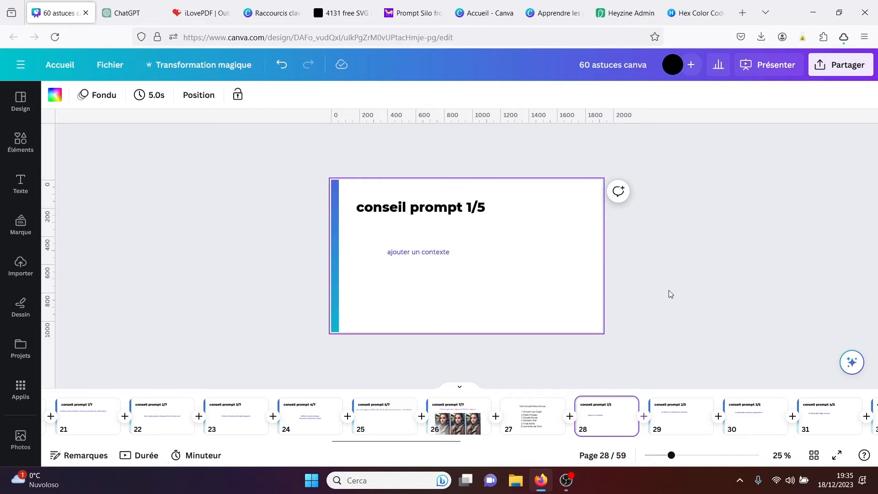
left_click(533, 427)
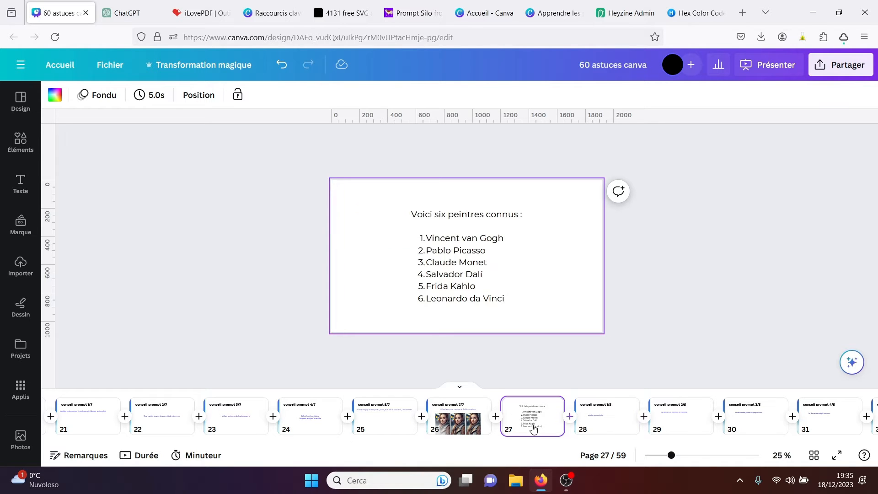
left_click(615, 421)
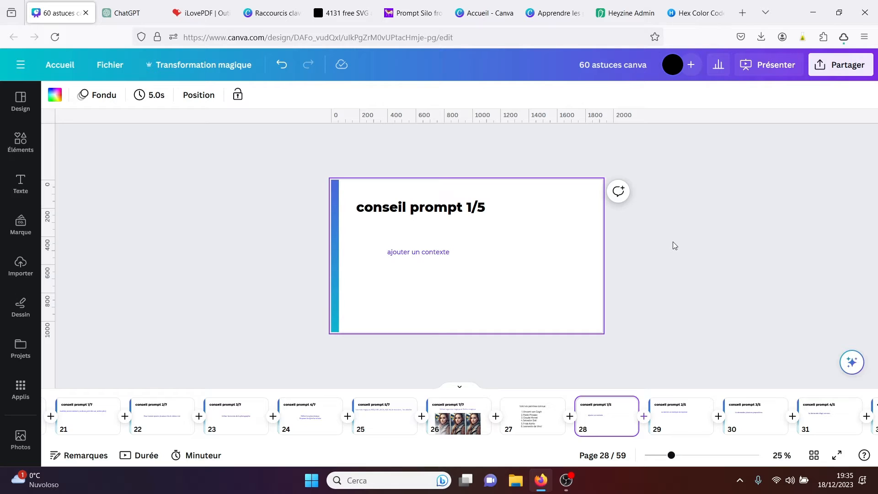
left_click(676, 426)
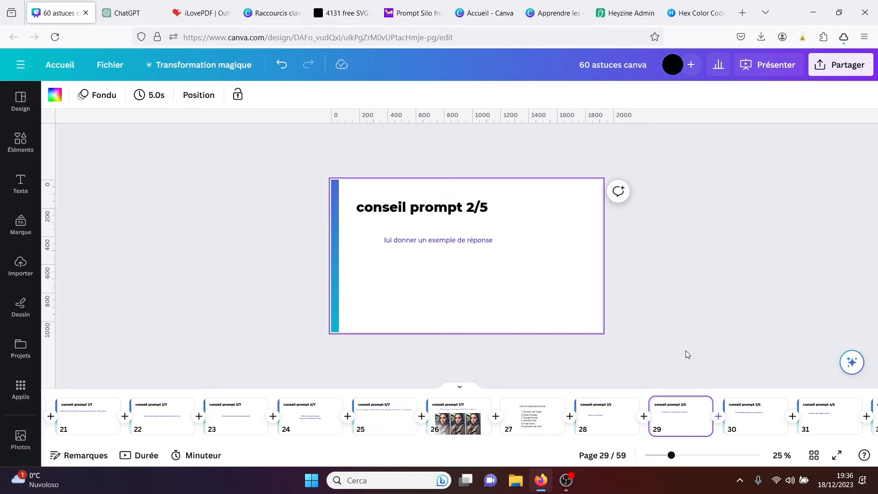
left_click(745, 427)
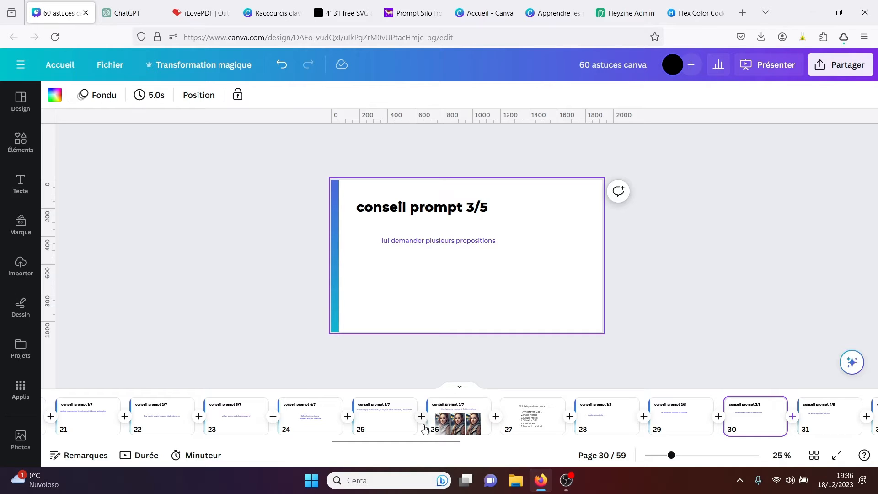
- Delete all the content of the "conseil prompt 3/5" page
left_click_drag(424, 441, 476, 447)
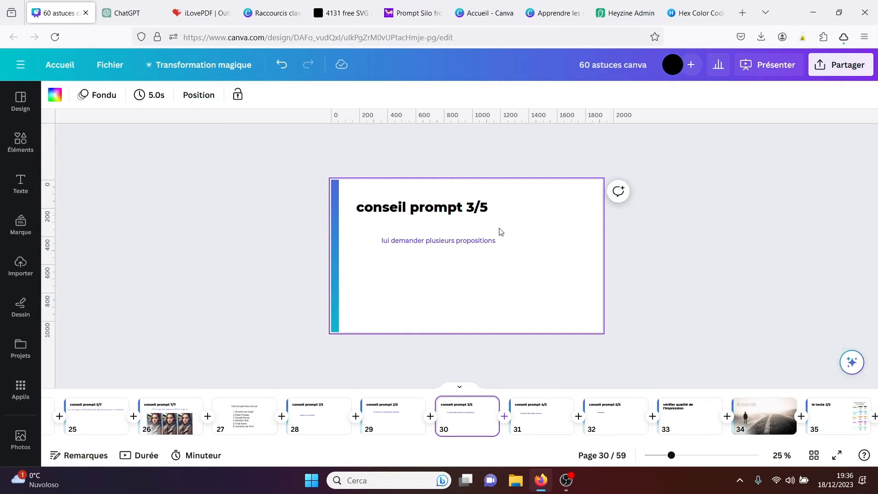
left_click_drag(315, 163, 550, 371)
key("Delete")
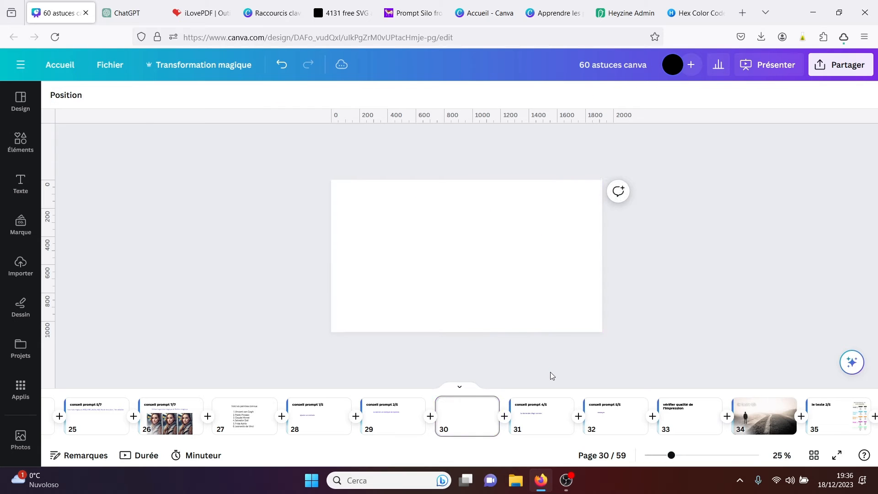
- Generate page text with Écriture magique from "Propose 10 noms pour une entreprise dans le sport pour les entreprises. Donc des exercices en ligne pour les employés"
left_click(851, 364)
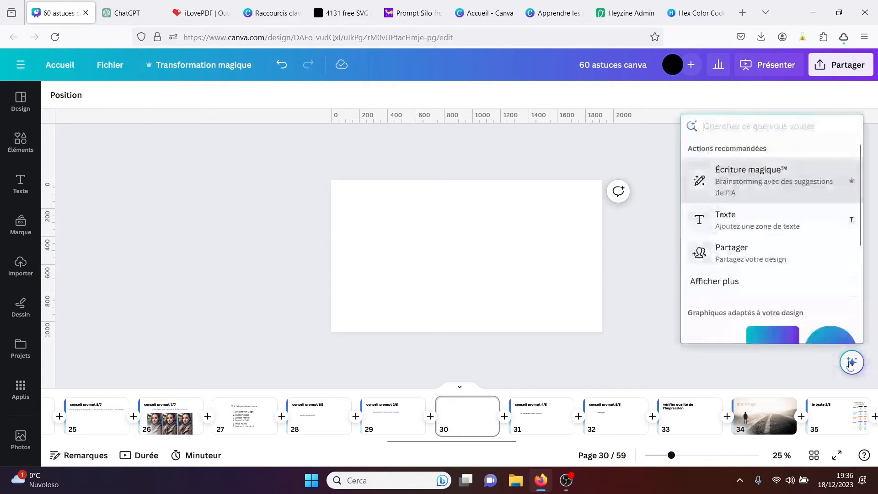
left_click(760, 179)
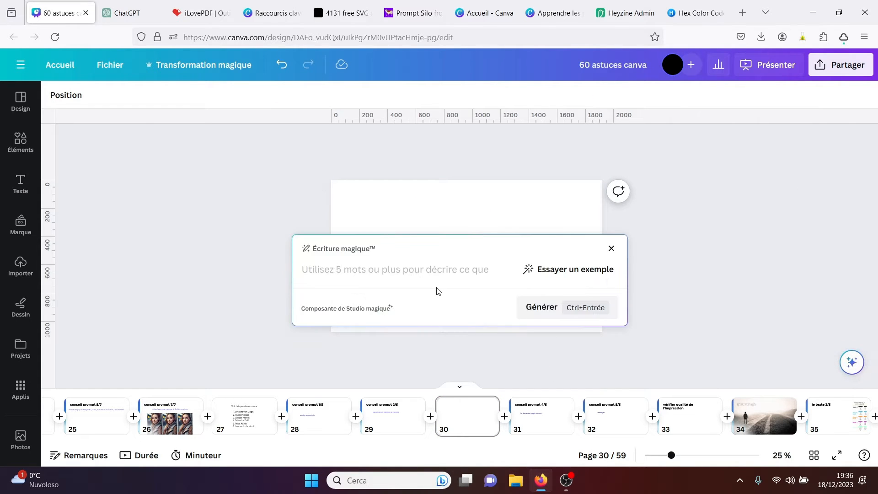
type("Propose")
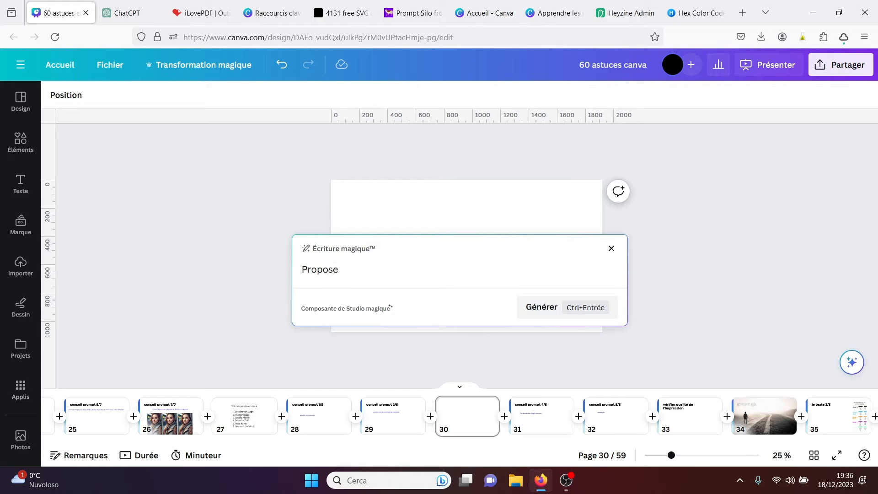
type(" 10 noms pour une entrepri")
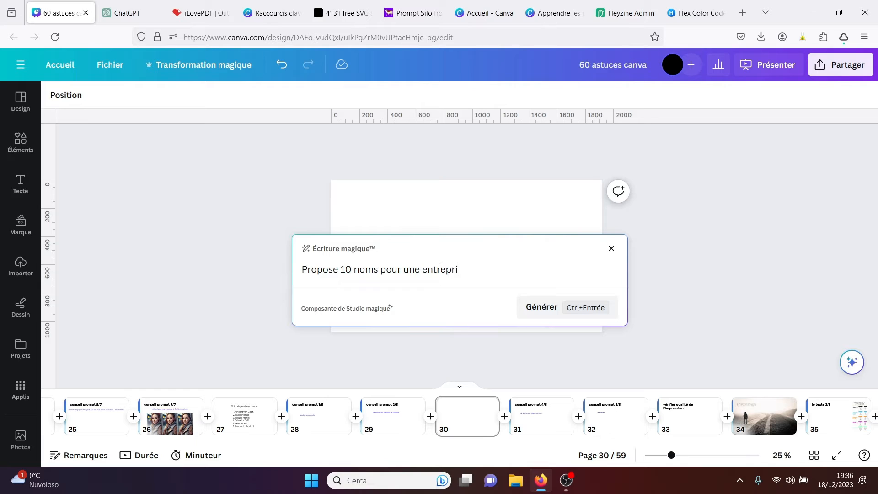
type("se dans le sport pour les entrepris")
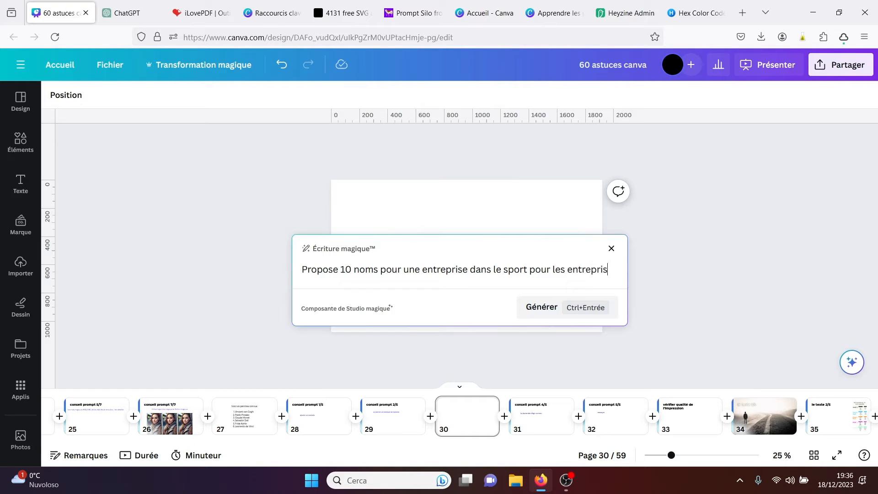
type("es")
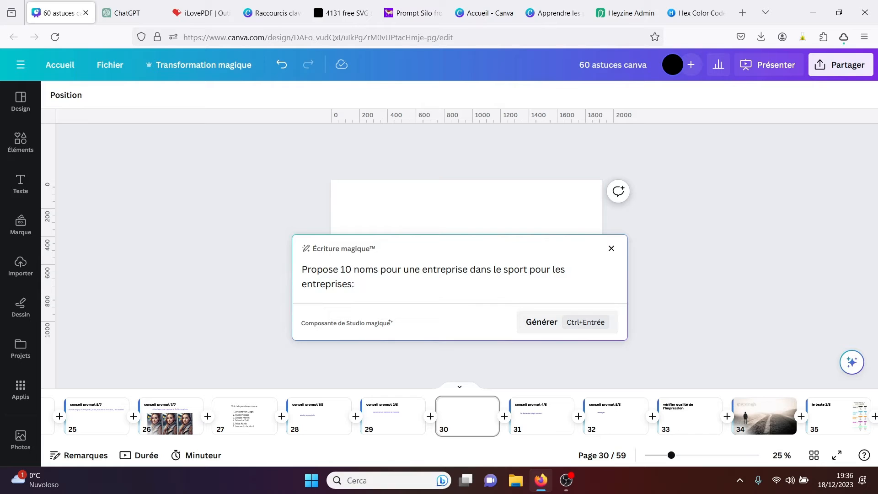
type(". Donc des exercices")
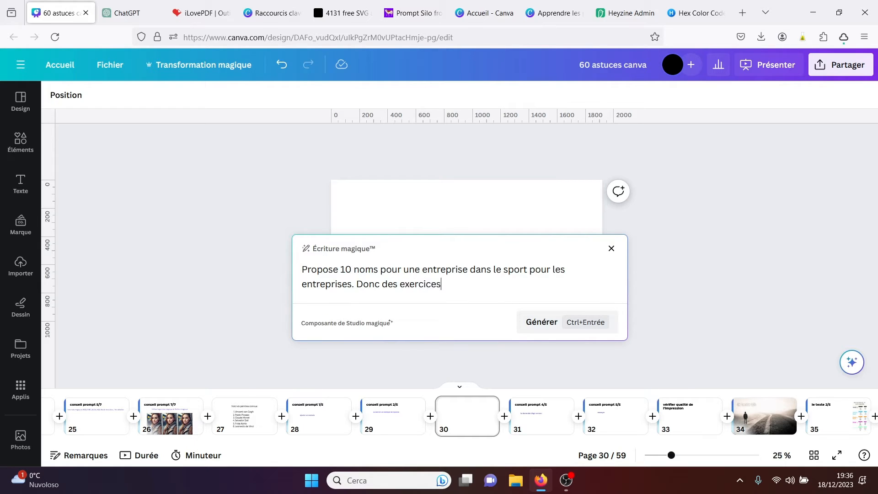
type(" en ligne pour les em")
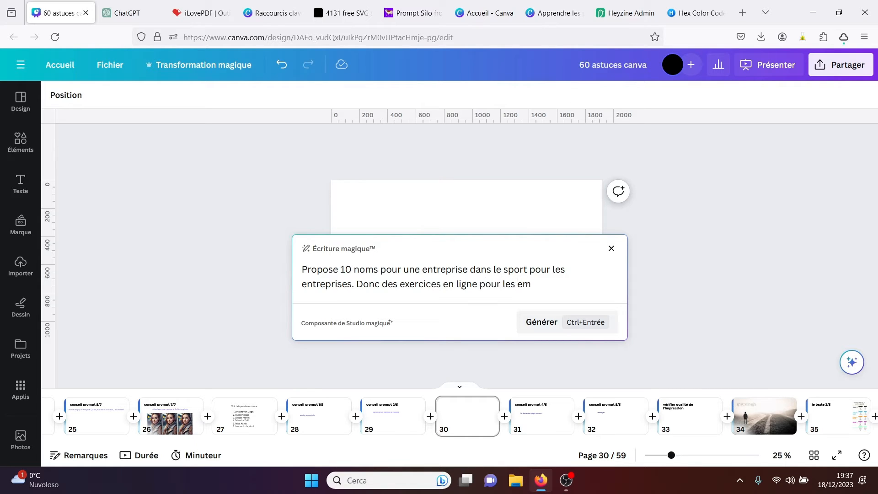
type("ployés dans")
key("BackSpace")
key("BackSpace")
key("BackSpace")
key("BackSpace")
key("BackSpace")
left_click(541, 322)
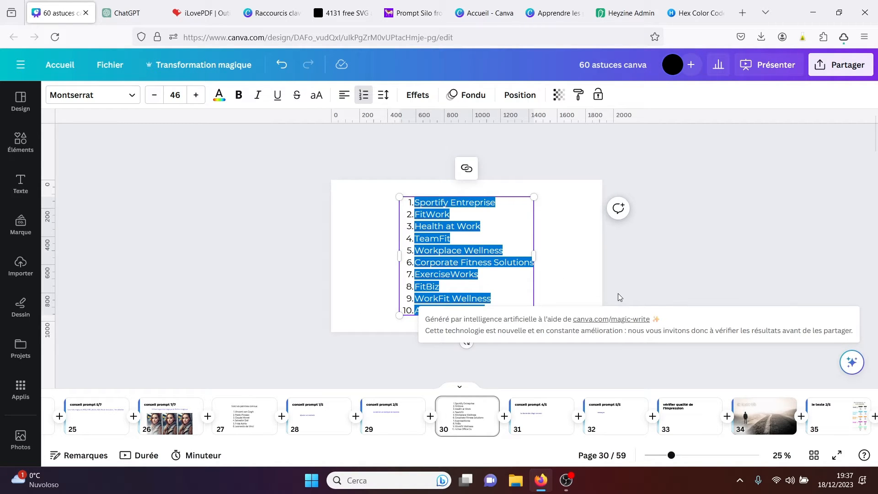
left_click(626, 286)
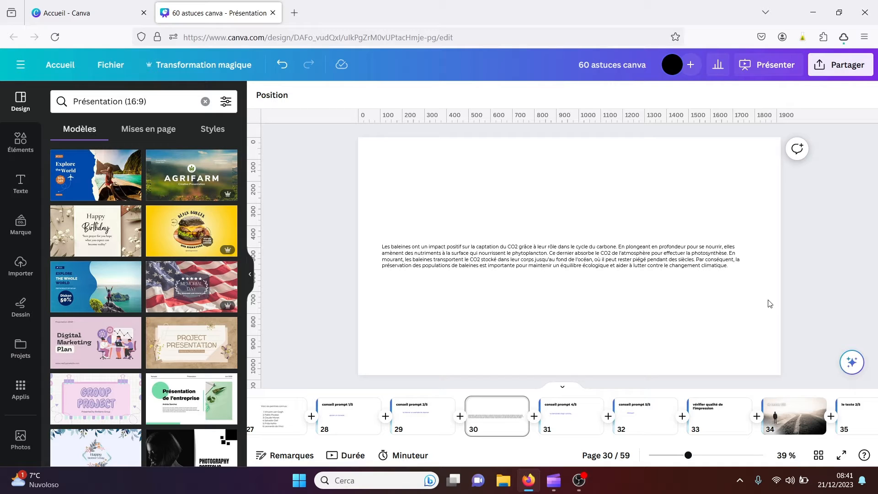
- Correct the spelling of the whale paragraph on page 30 with Écriture magique
left_click(537, 255)
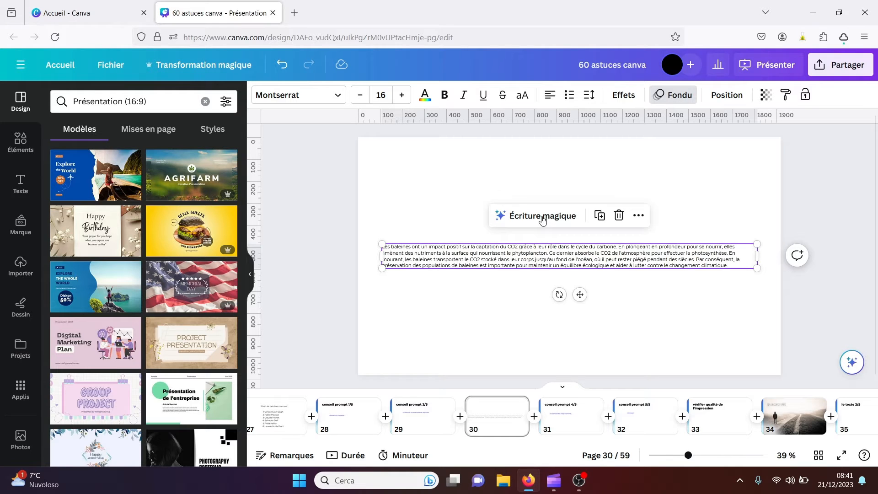
left_click(543, 220)
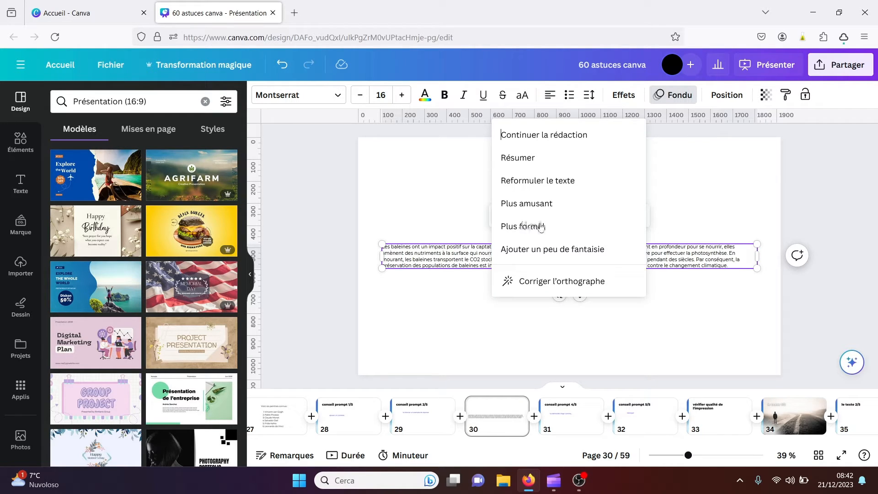
left_click(541, 284)
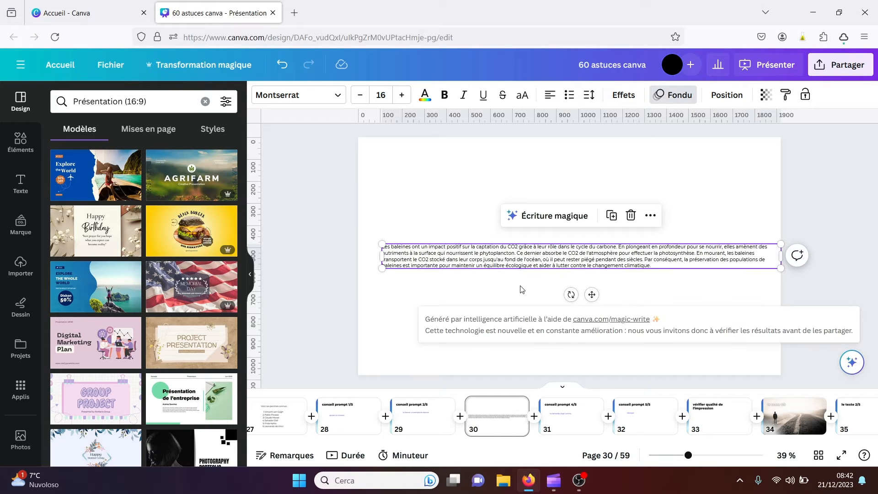
- Go through the "conseil prompt 4/5" and "conseil prompt 5/5" pages to the "vérifier qualité de l'impression" page
left_click(563, 413)
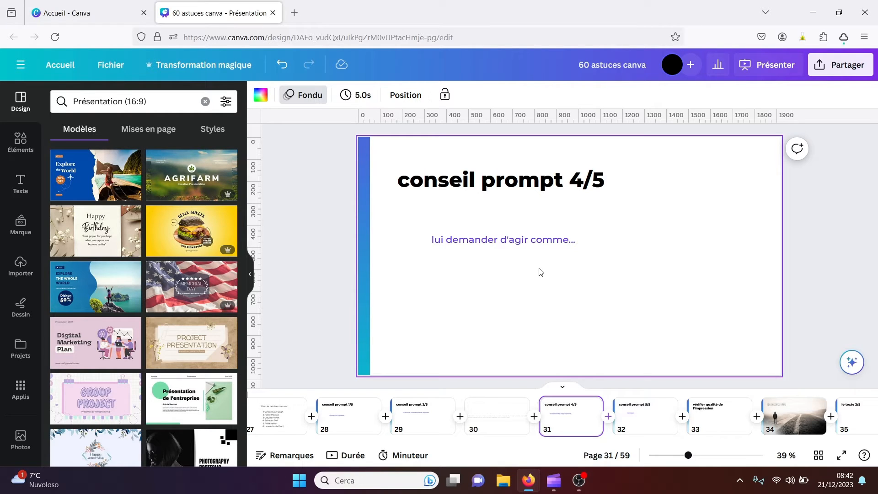
left_click(650, 421)
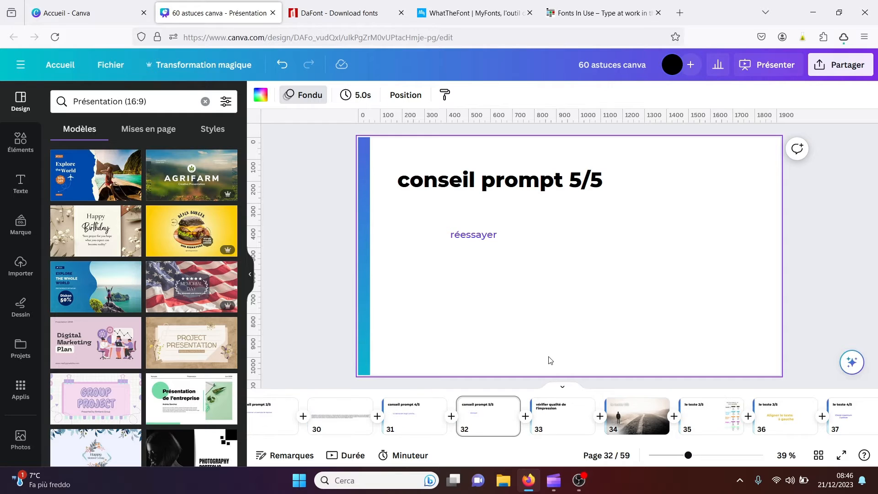
left_click(550, 421)
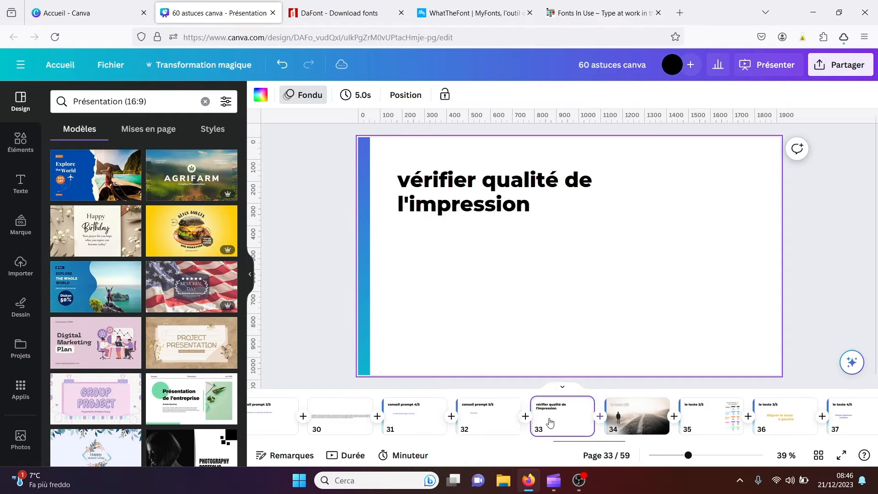
- Create a new 21 × 29,7 cm CV design and apply the "Dark Blue Modern Insurance Advisor Resume" template
left_click(110, 74)
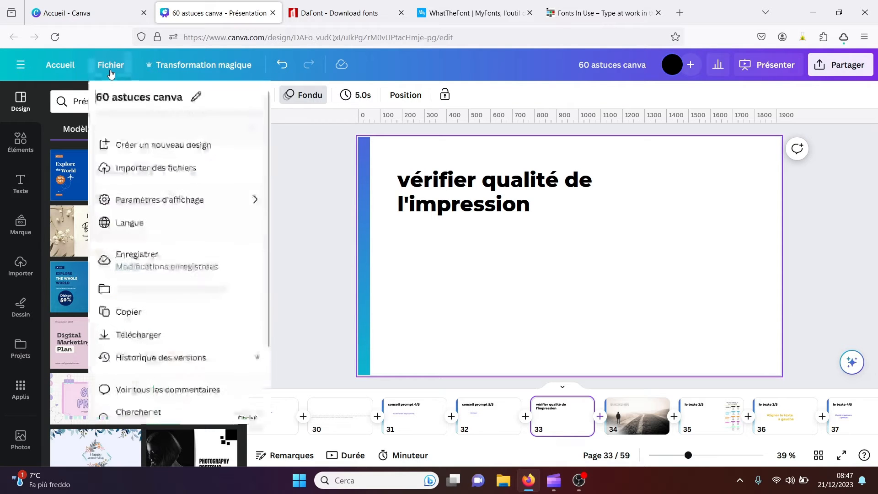
left_click(138, 156)
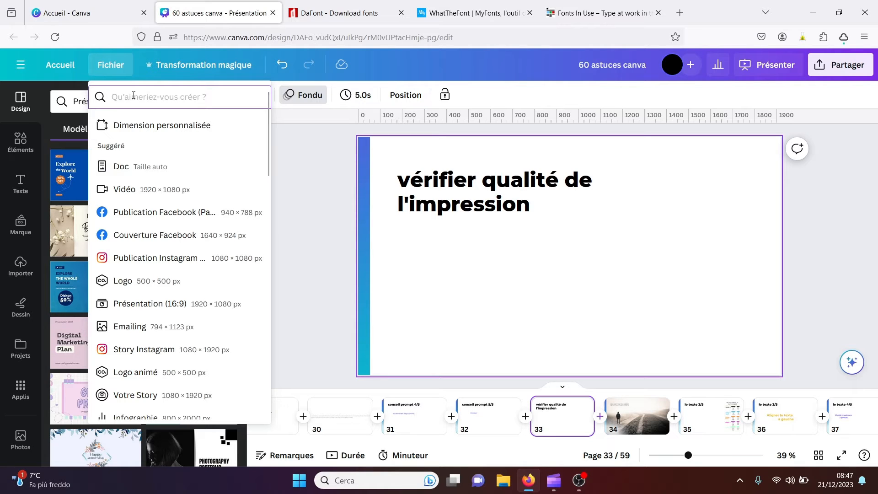
type("cv")
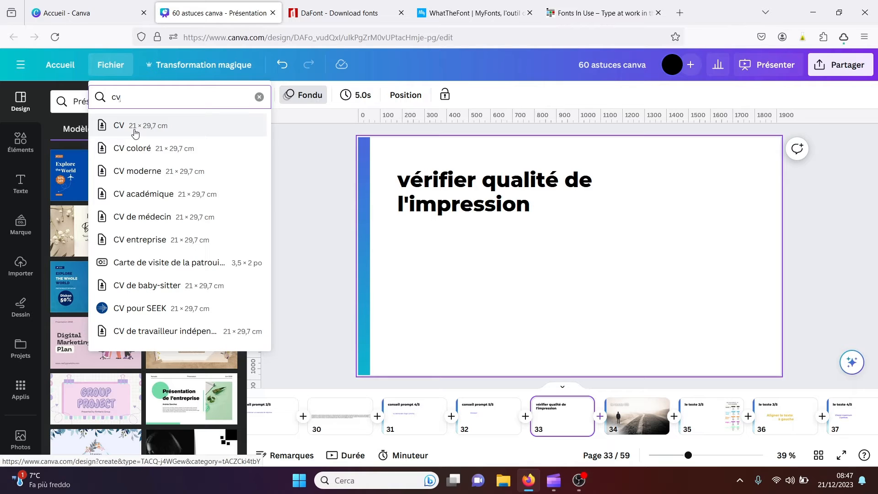
left_click(134, 130)
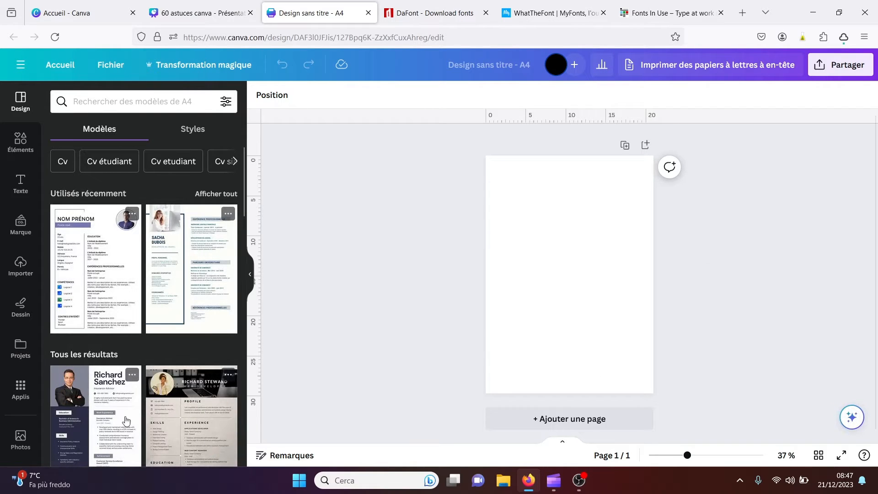
left_click(96, 415)
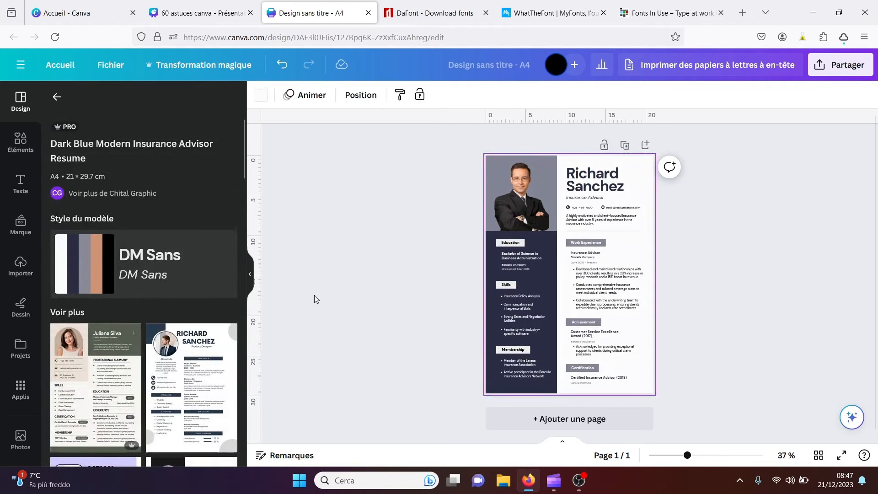
left_click(251, 277)
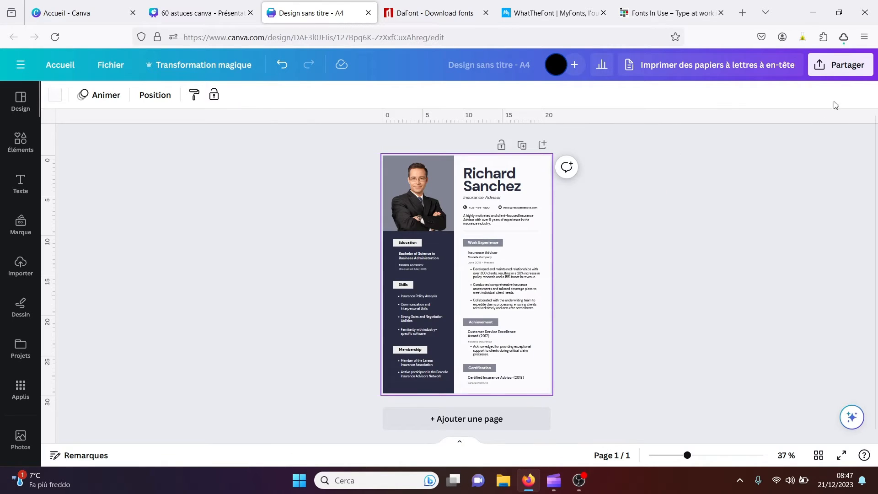
- Open the CV's download settings and set the file type to PDF Impression
left_click(841, 64)
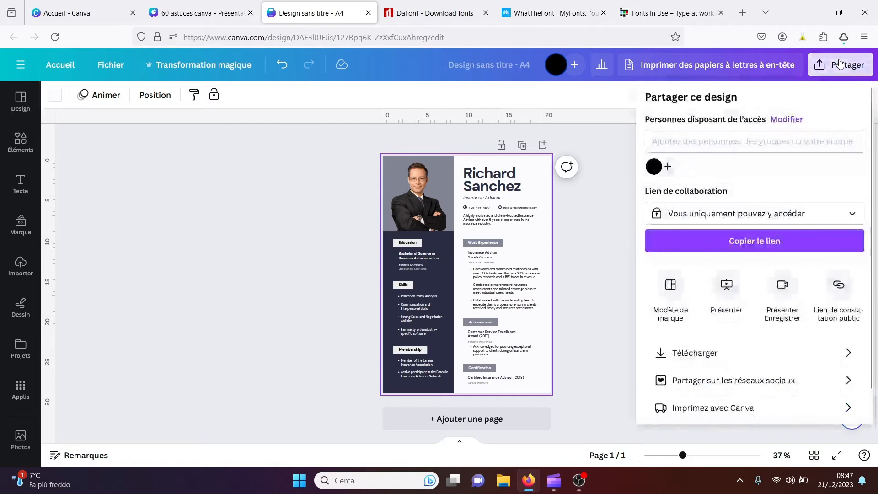
left_click(694, 353)
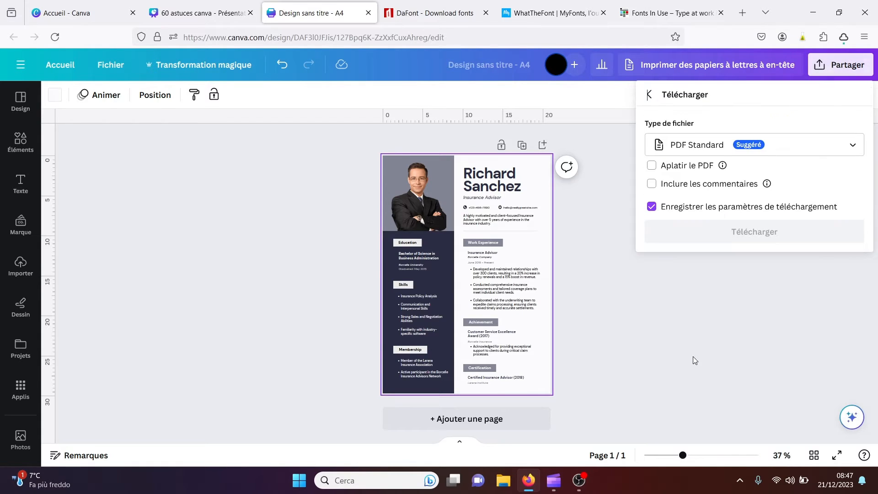
mouse_move(767, 183)
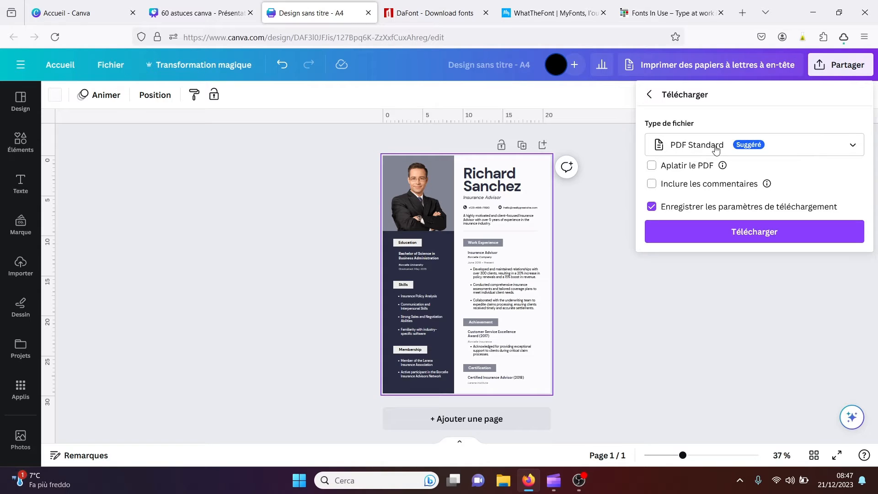
left_click(789, 150)
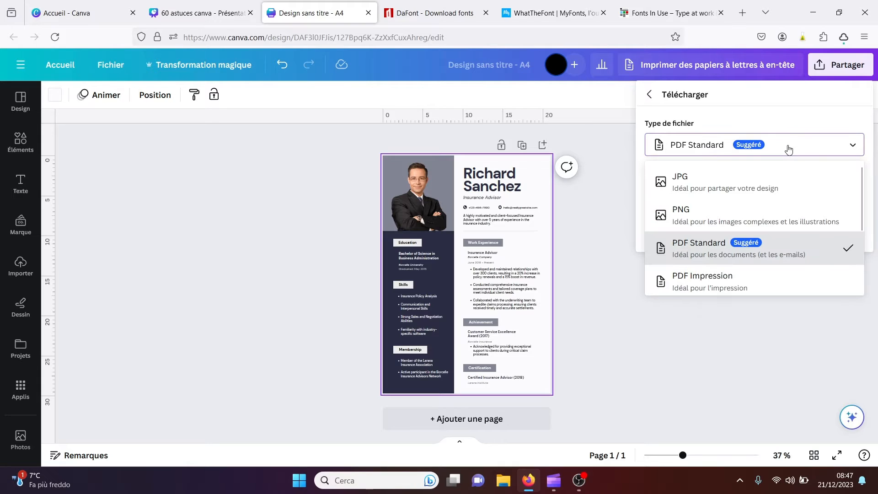
left_click(724, 286)
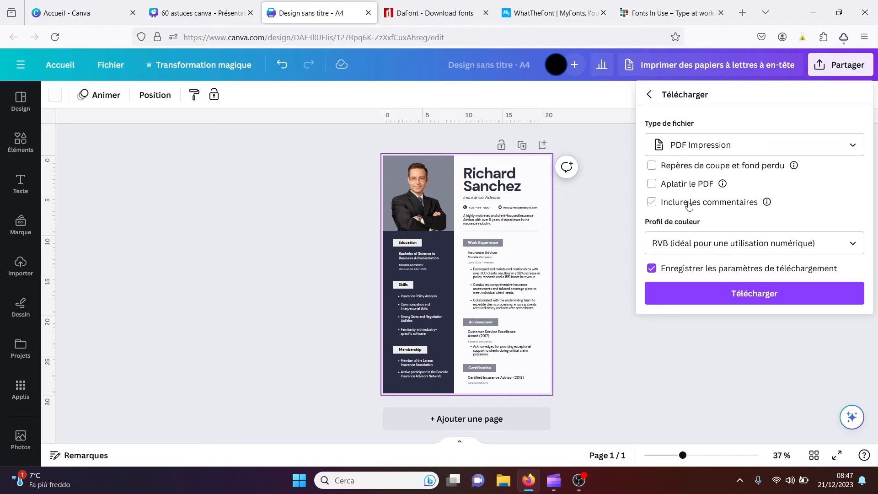
- Download the CV with crop marks and bleed, a flattened PDF and the CMJN colour profile
left_click(683, 187)
left_click(654, 167)
left_click(854, 245)
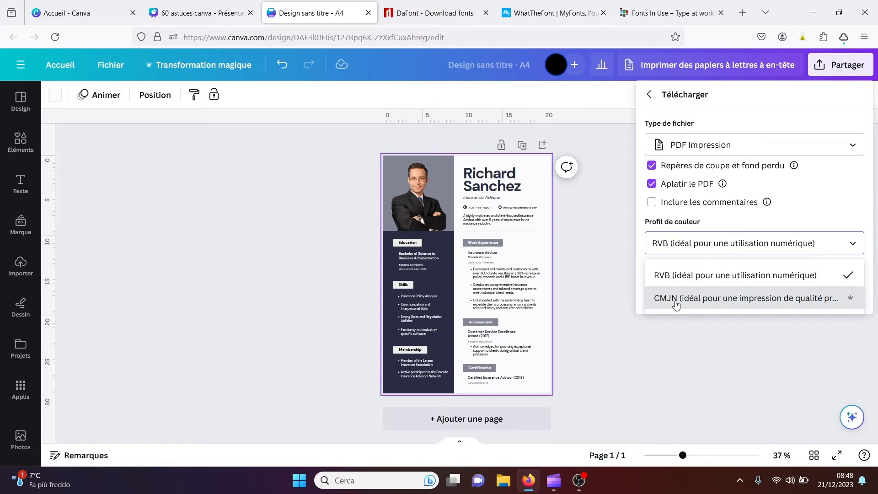
left_click(712, 304)
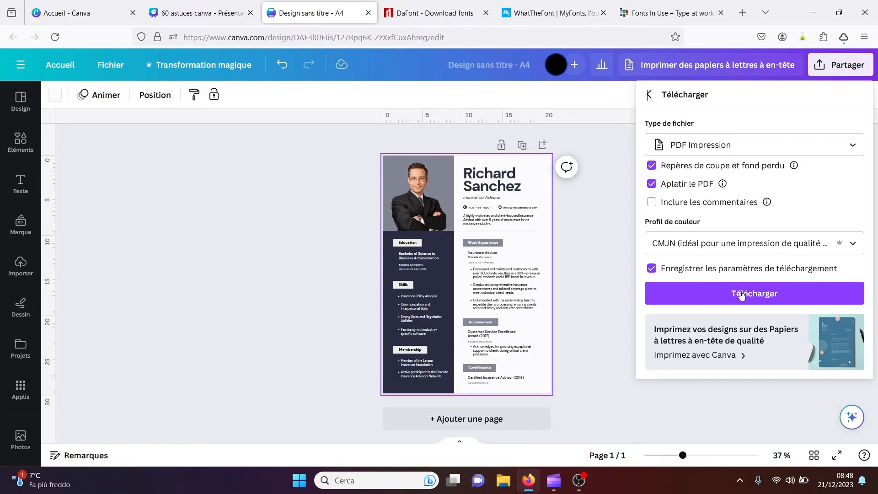
left_click(739, 296)
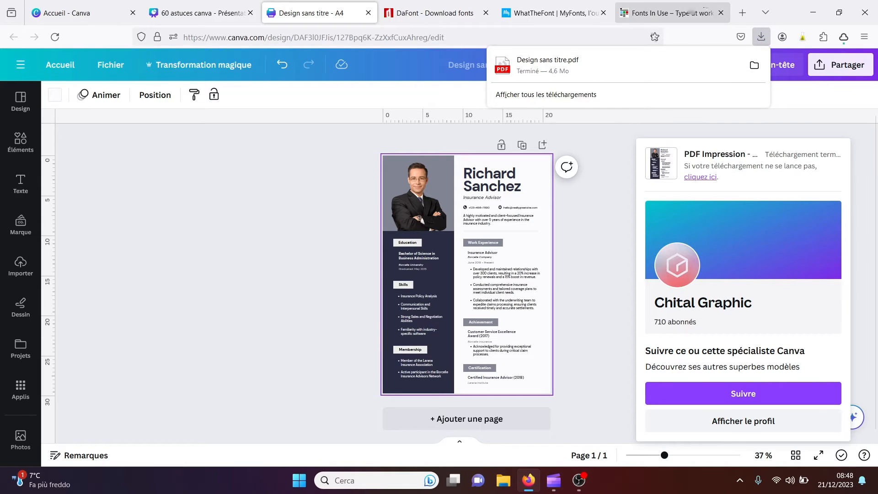
- Open the downloaded "Design sans titre.pdf", examine its crop marks from top to bottom, and return to the CV design
left_click(604, 64)
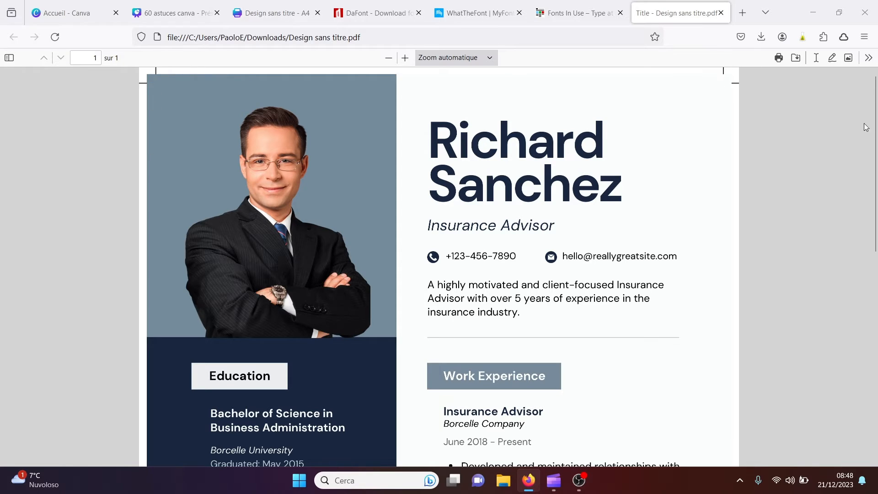
left_click_drag(874, 170, 874, 377)
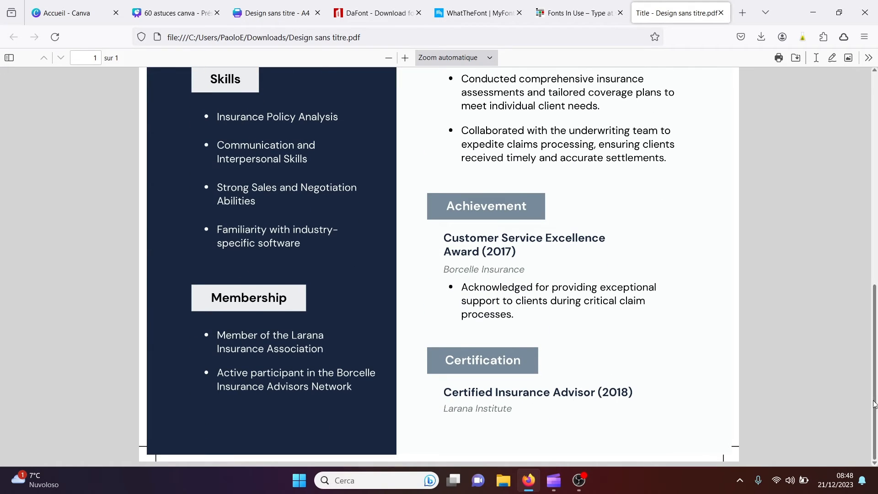
left_click(721, 12)
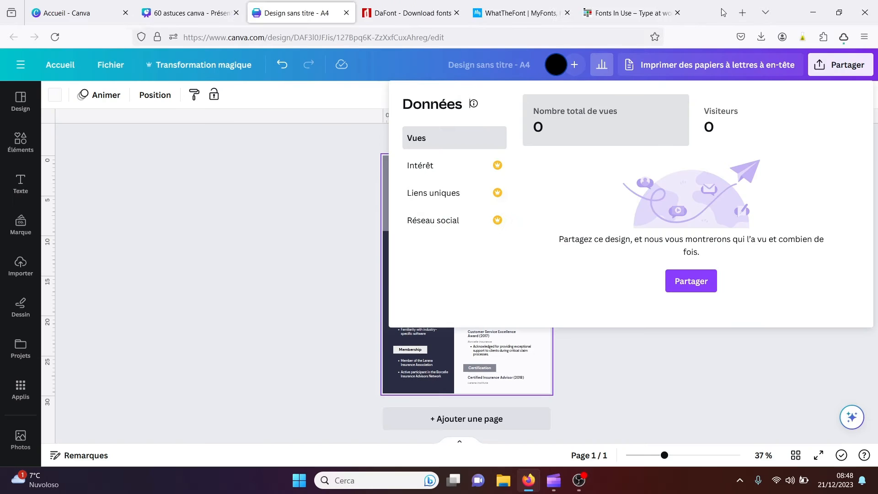
left_click(317, 199)
- Switch back to the "60 astuces canva" presentation and show page 34, "le texte 1/5"
left_click(201, 13)
left_click(637, 416)
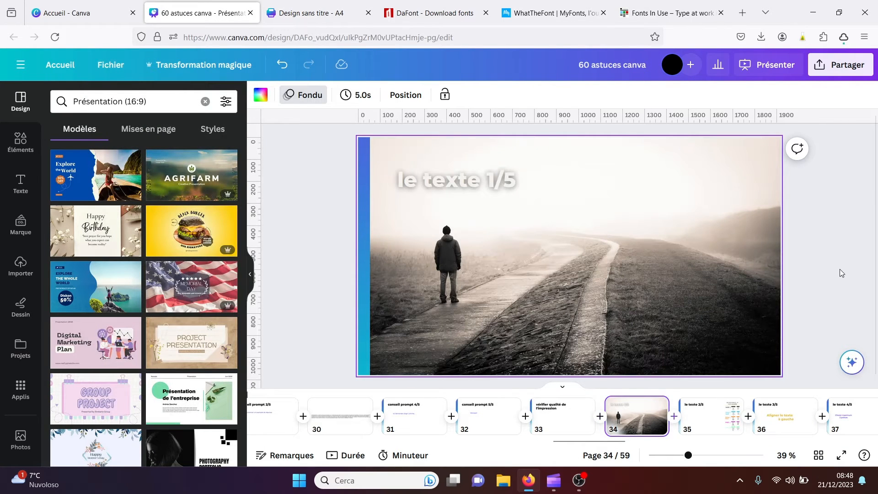
left_click(840, 269)
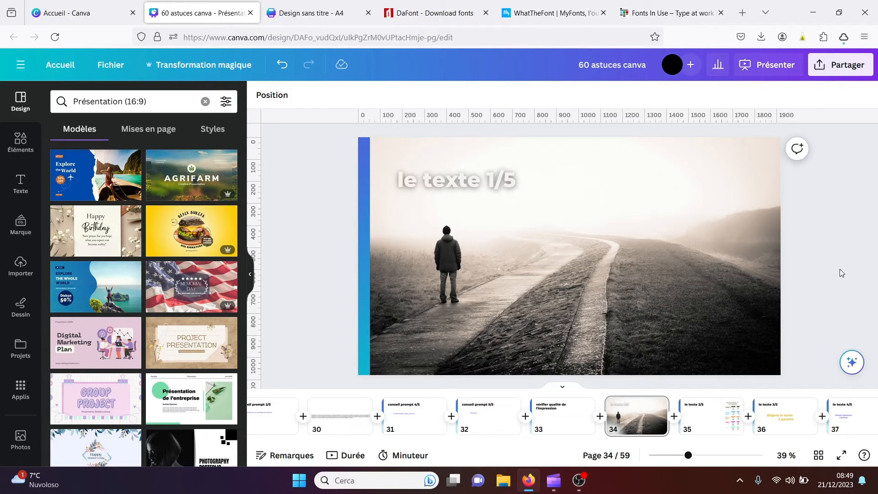
- Recolour the title "le texte 1/5" on slide 34 with the dark grey taken from the photo colours
left_click(455, 181)
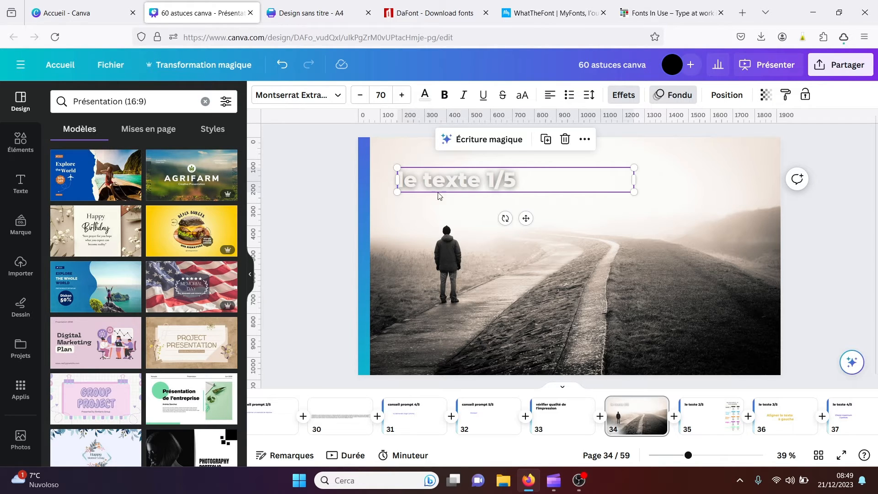
left_click(425, 96)
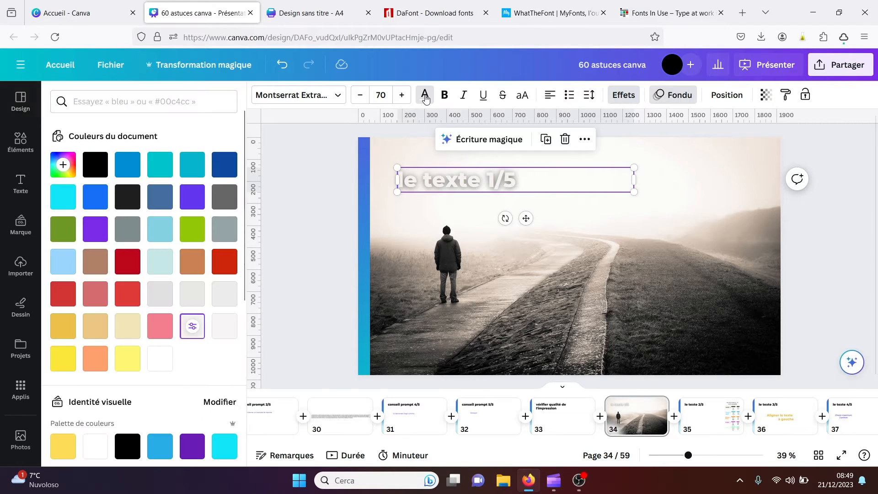
scroll(244, 300, "down", 4)
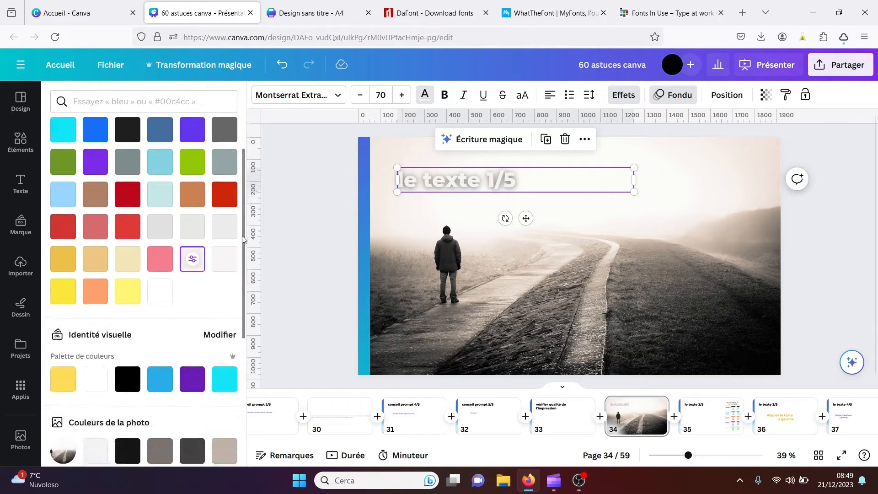
scroll(244, 300, "down", 1)
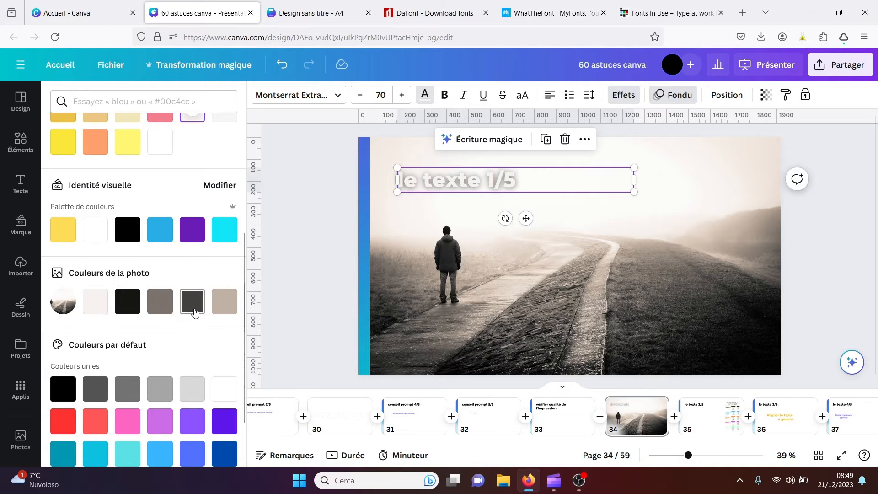
left_click(194, 313)
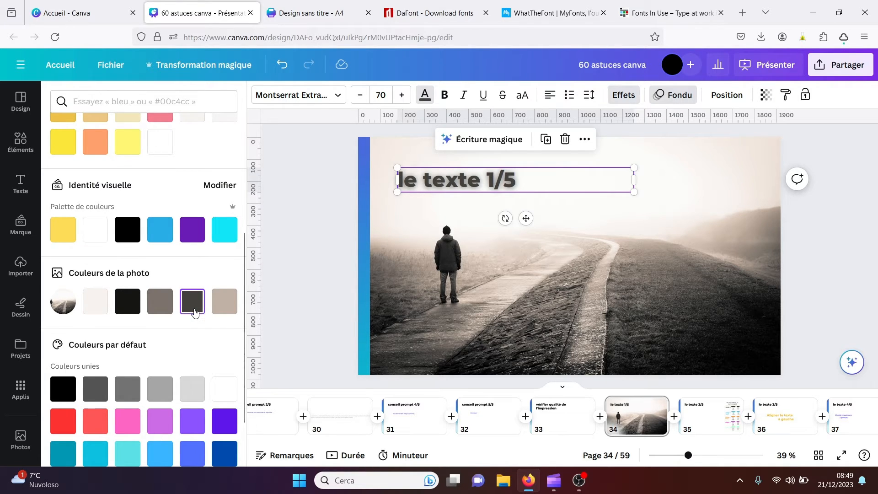
left_click(215, 311)
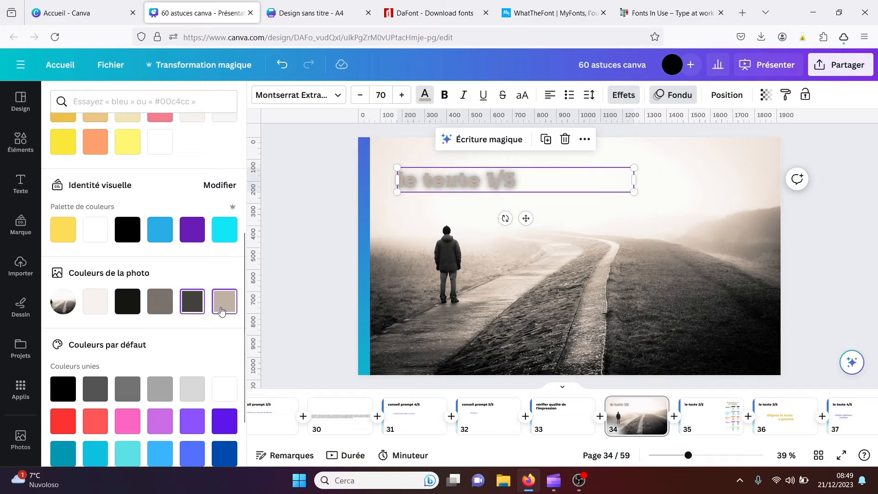
left_click(195, 309)
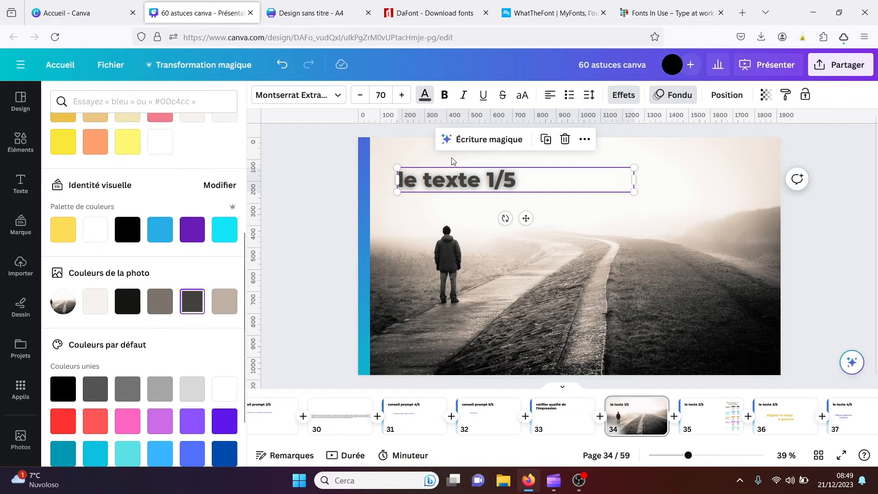
- Remove the Élévation effect from the title "le texte 1/5" by setting its text style to Aucune
left_click(623, 96)
left_click(89, 154)
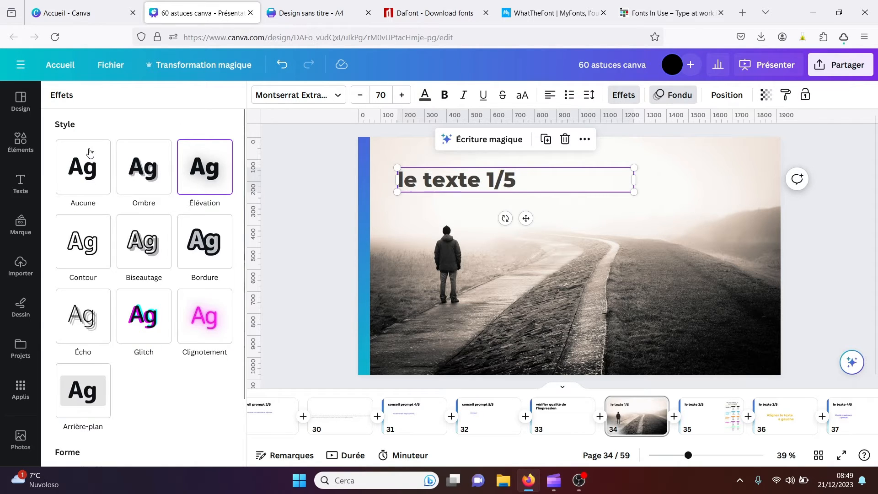
left_click(305, 170)
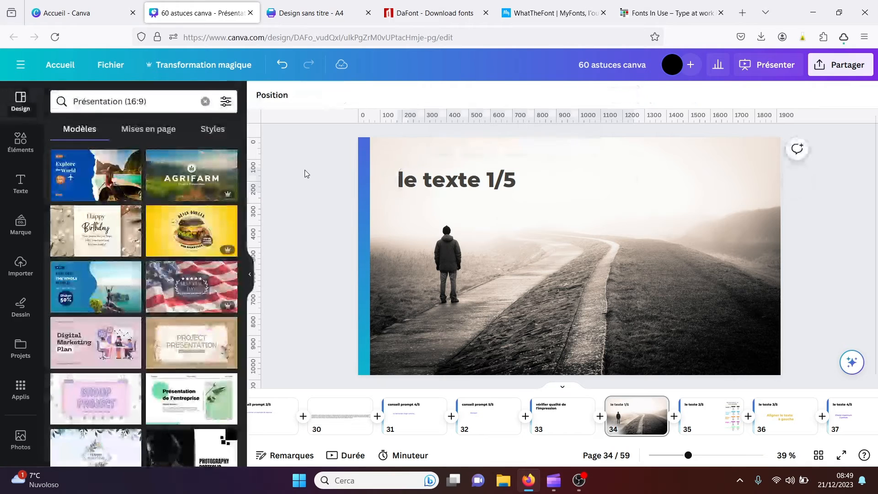
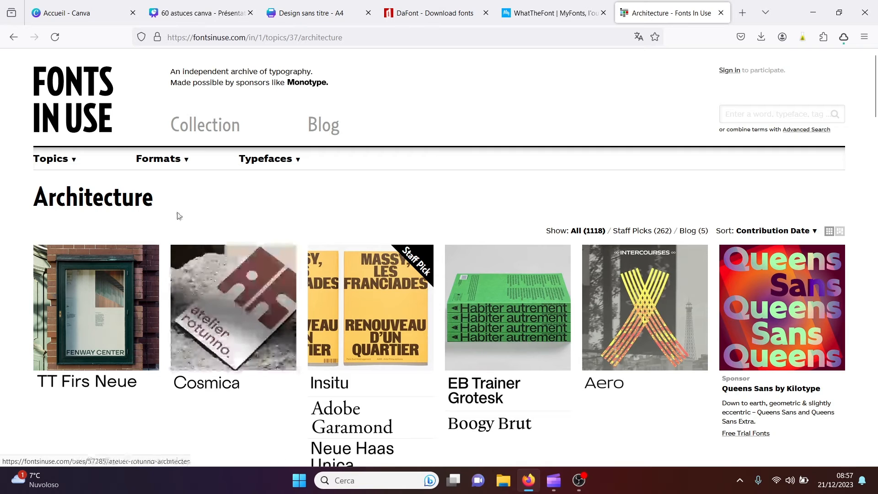
- Open the page of the Univers typeface on Fonts In Use and look over it
left_click(67, 163)
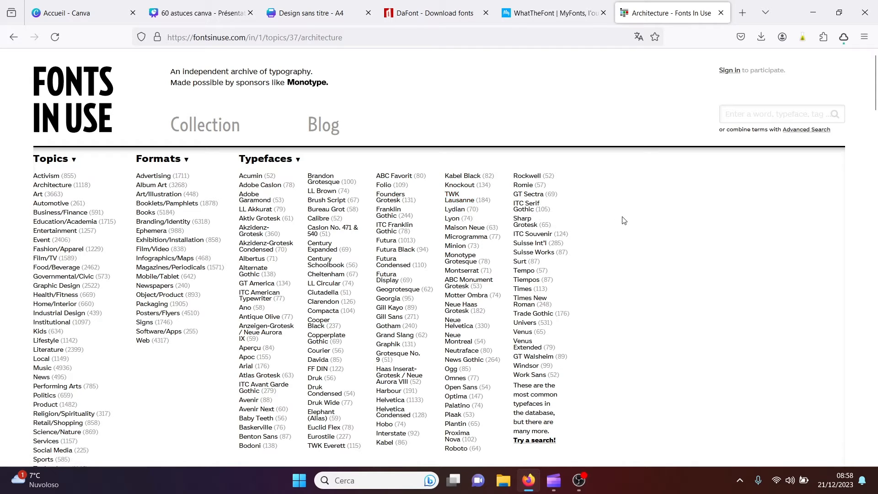
left_click(525, 324)
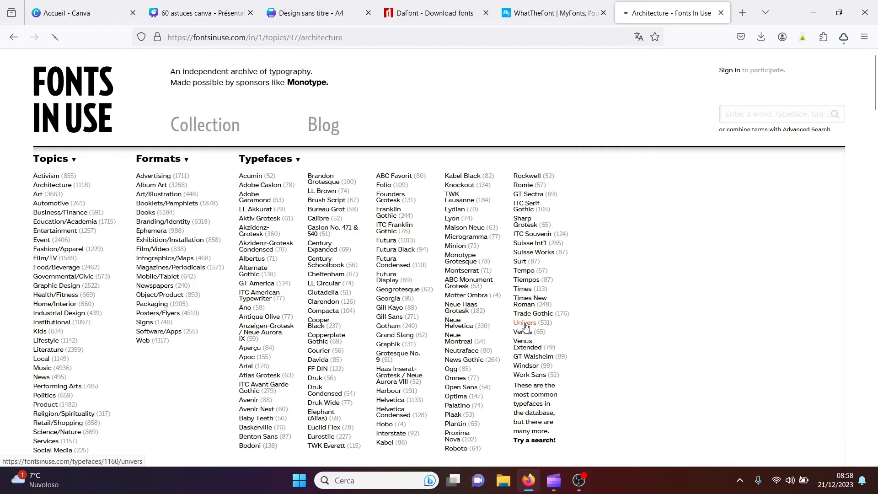
mouse_move(874, 103)
left_mouse_down()
mouse_move(874, 249)
mouse_move(874, 98)
left_mouse_up()
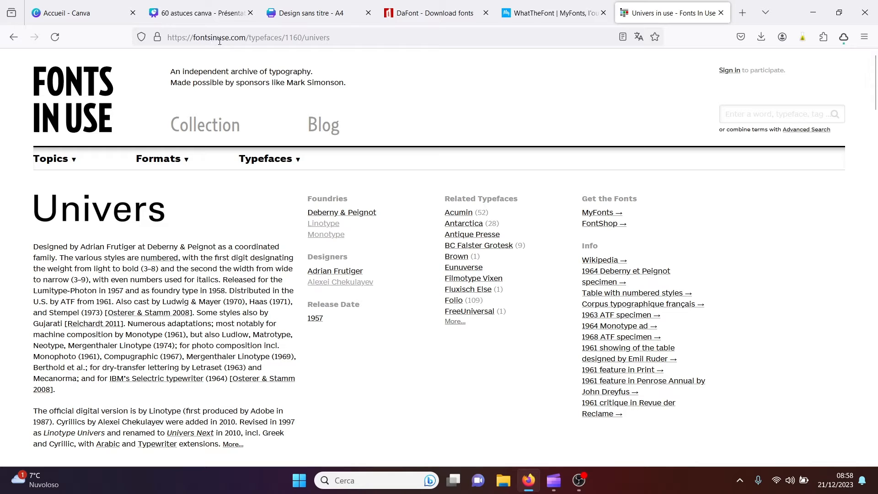
- Dismiss the newsletter sign-up on WhatTheFont, then view the DaFont home page and the Univers page on Fonts In Use
left_click(554, 13)
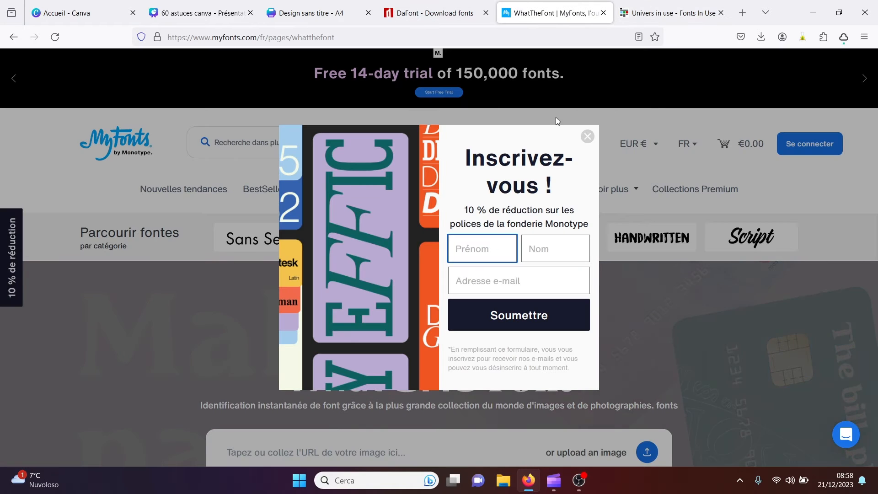
left_click(586, 138)
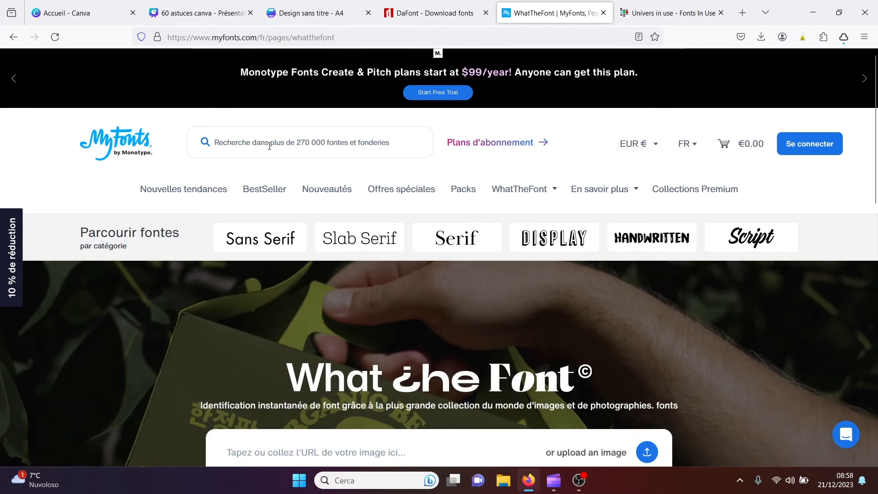
left_click(441, 11)
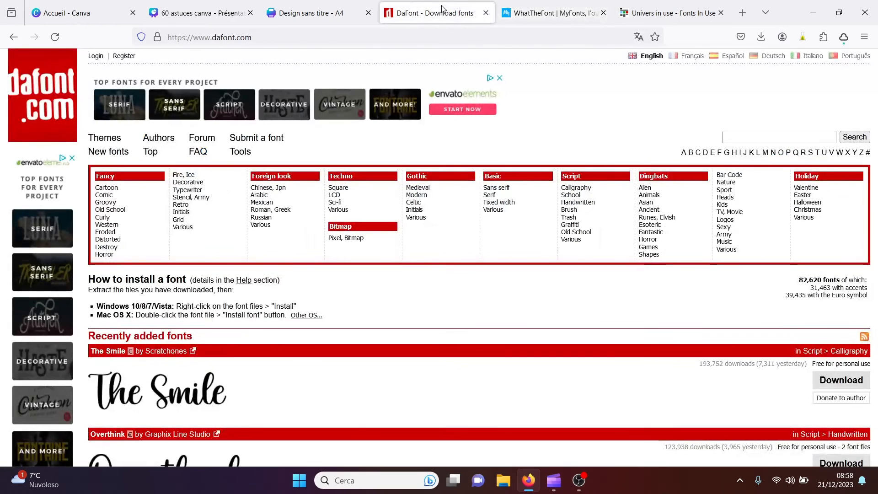
left_click(659, 11)
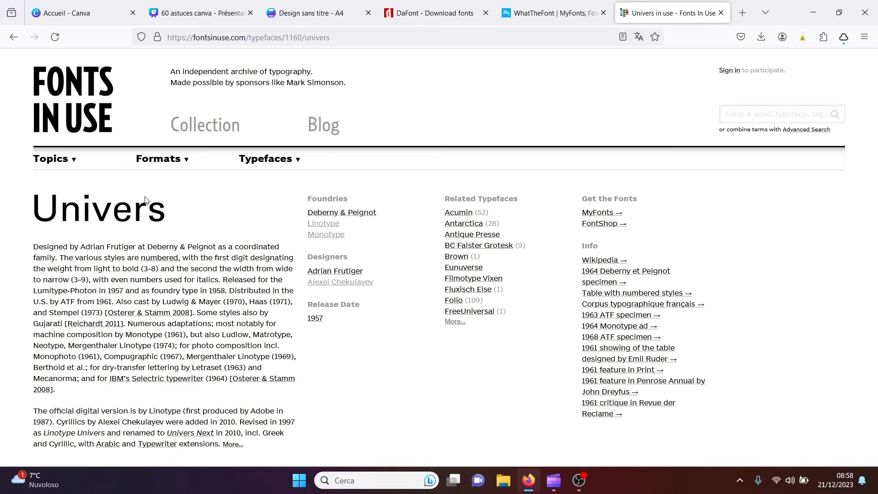
- Upload the image Screenshot (107) from the Screenshot folder to WhatTheFont on MyFonts
left_click(503, 13)
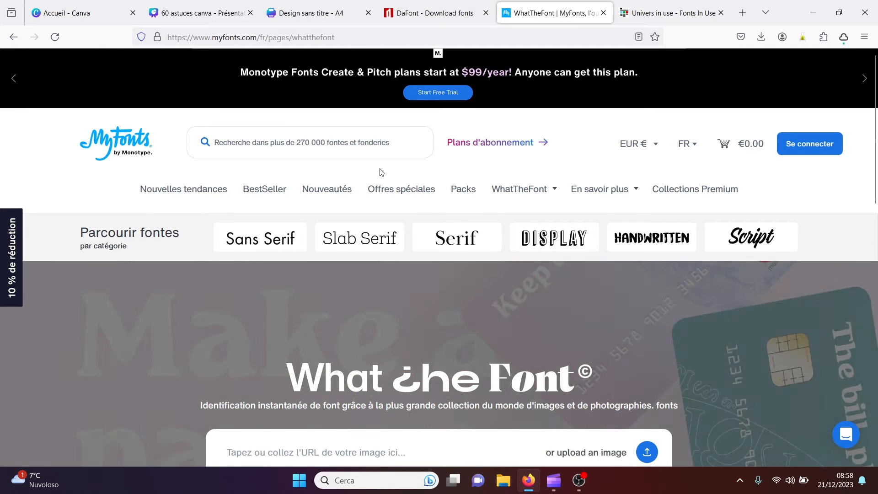
scroll(462, 270, "down", 3)
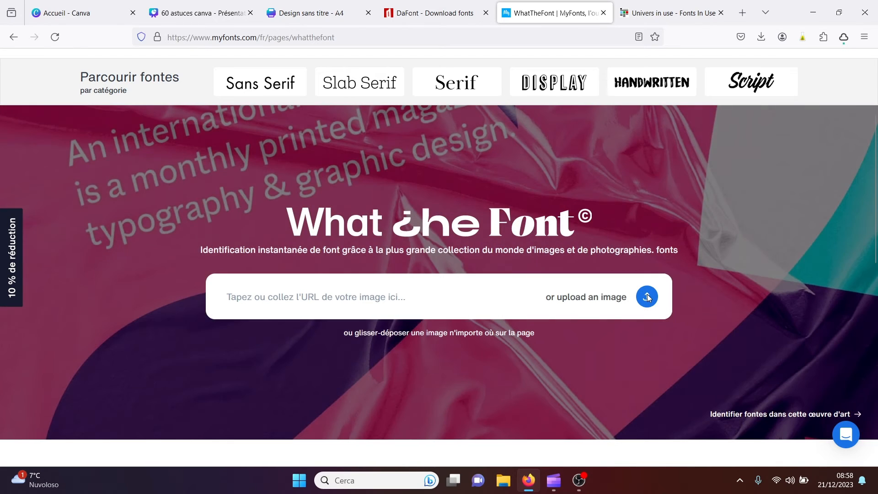
left_click(648, 297)
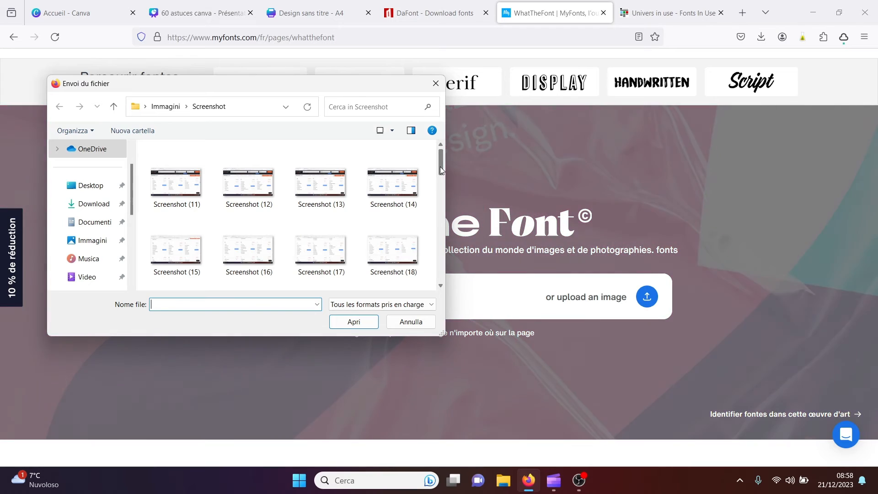
left_click_drag(441, 170, 436, 297)
left_click(182, 268)
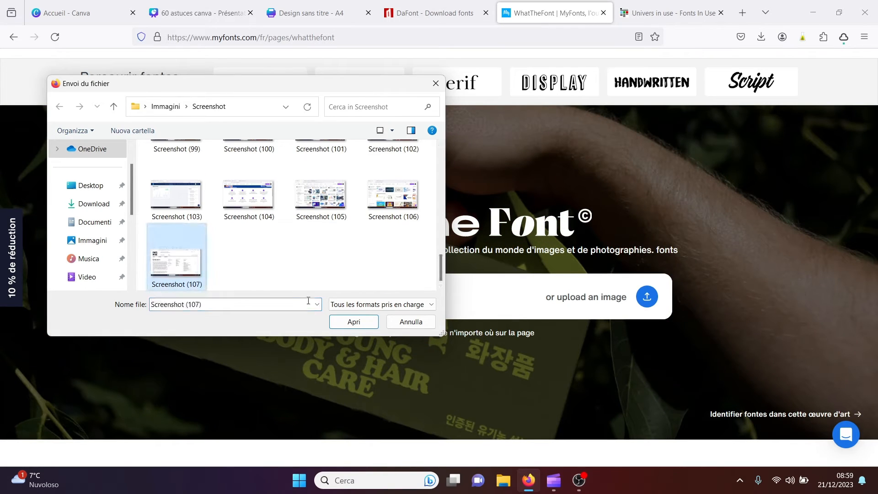
left_click(341, 321)
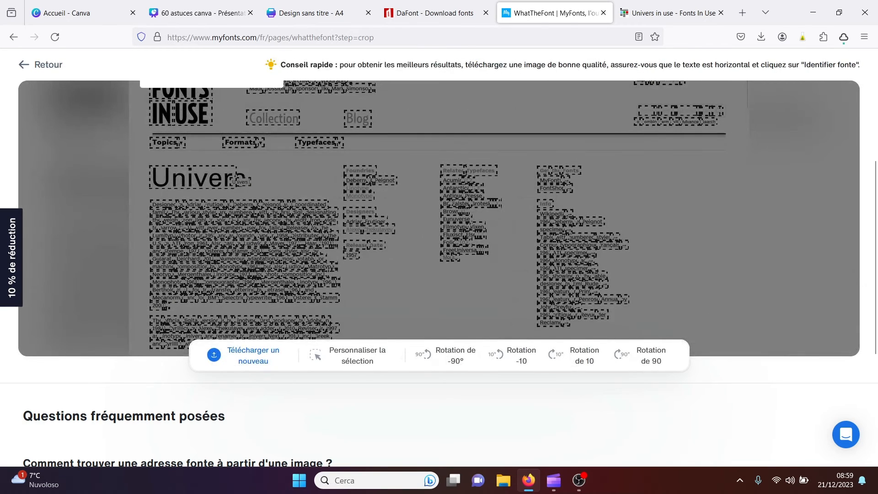
- Identify the font of the large Univers heading in the uploaded image
left_click(163, 175)
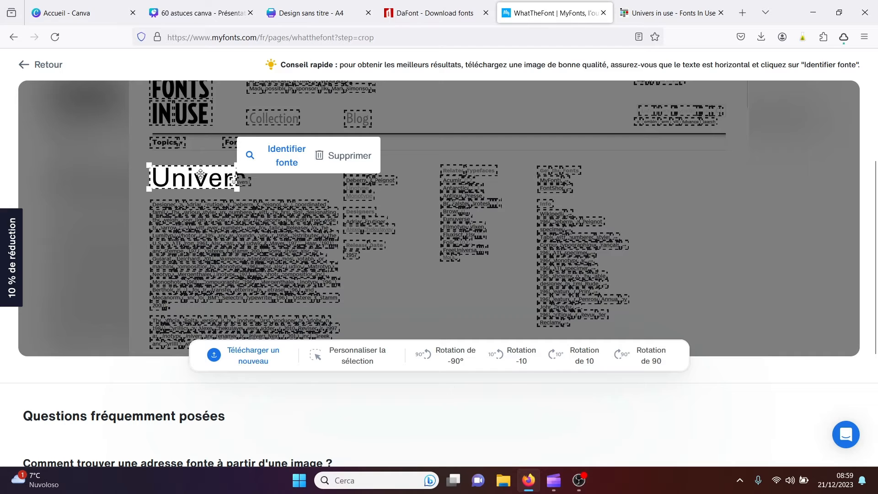
scroll(875, 346, "down", 4)
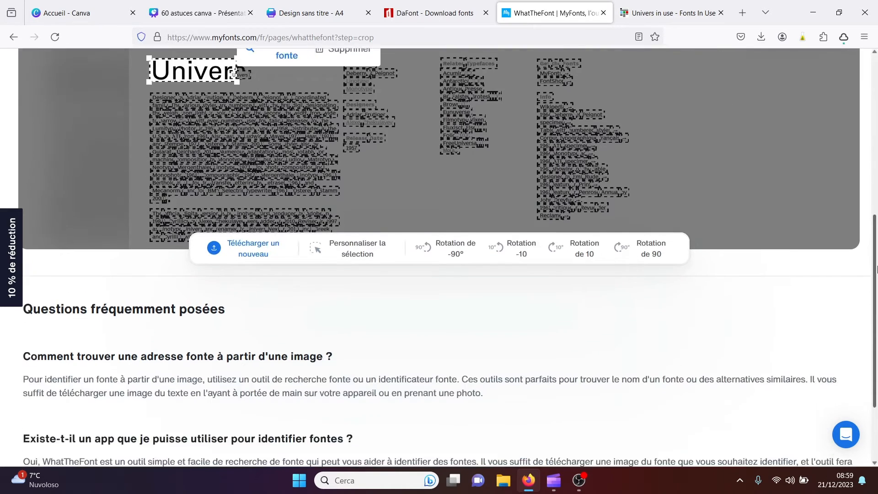
left_click_drag(875, 347, 877, 191)
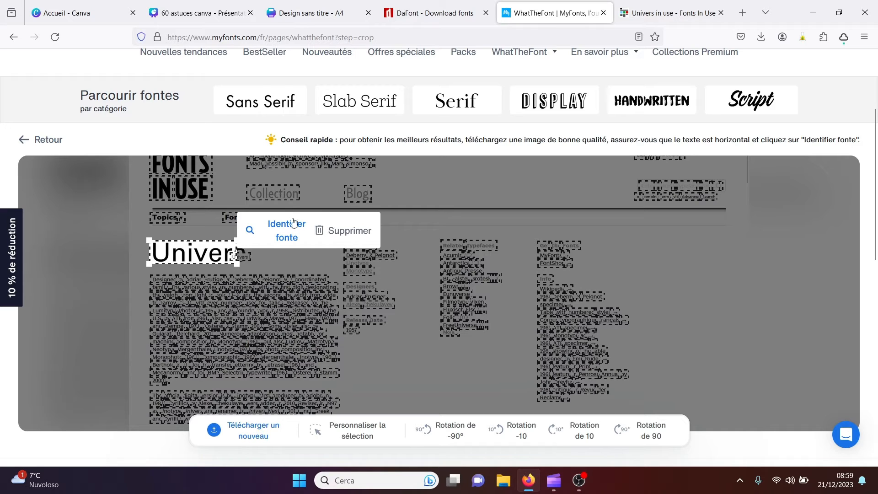
left_click(290, 232)
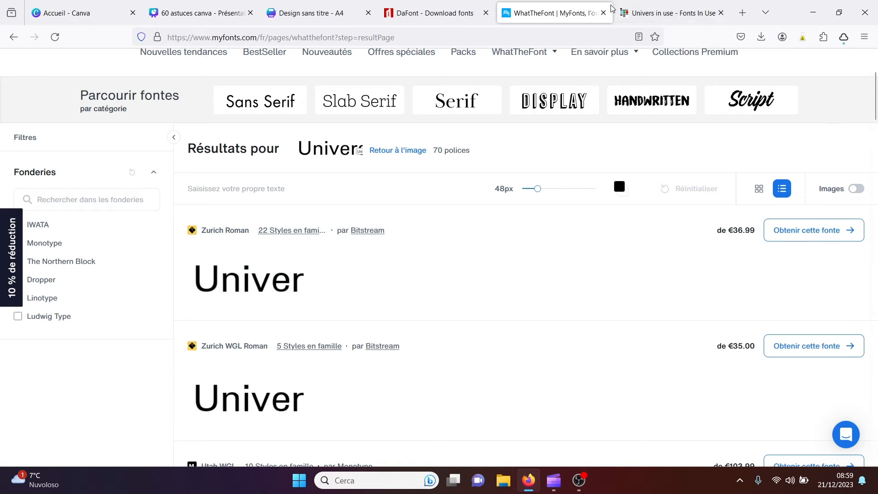
- Switch to DaFont and examine the recently added fonts and their licence notes
left_click(441, 4)
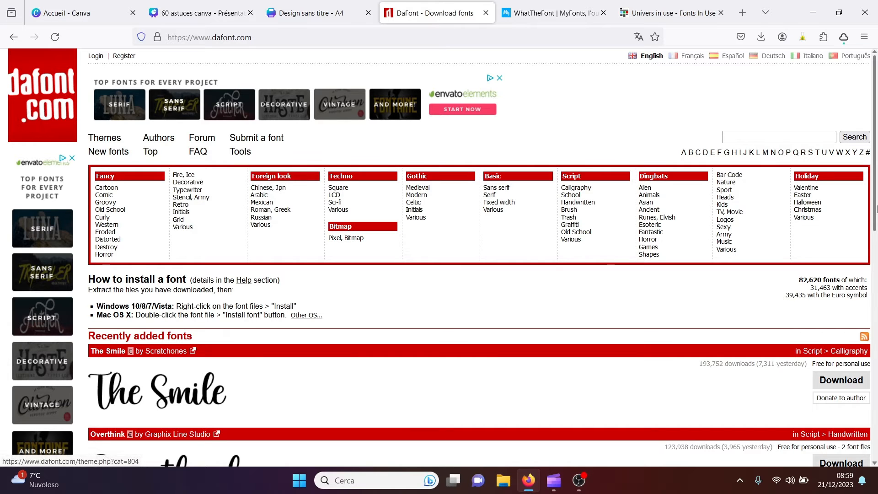
left_click_drag(877, 176, 877, 248)
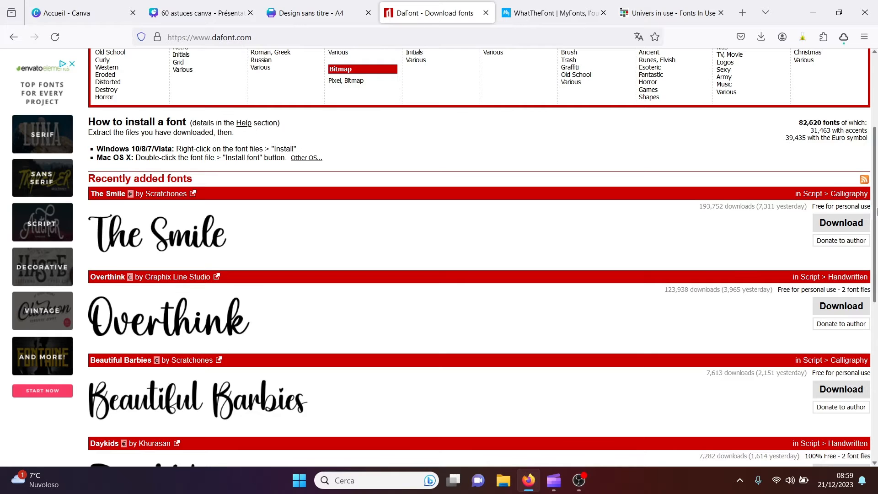
left_click_drag(877, 211, 876, 231)
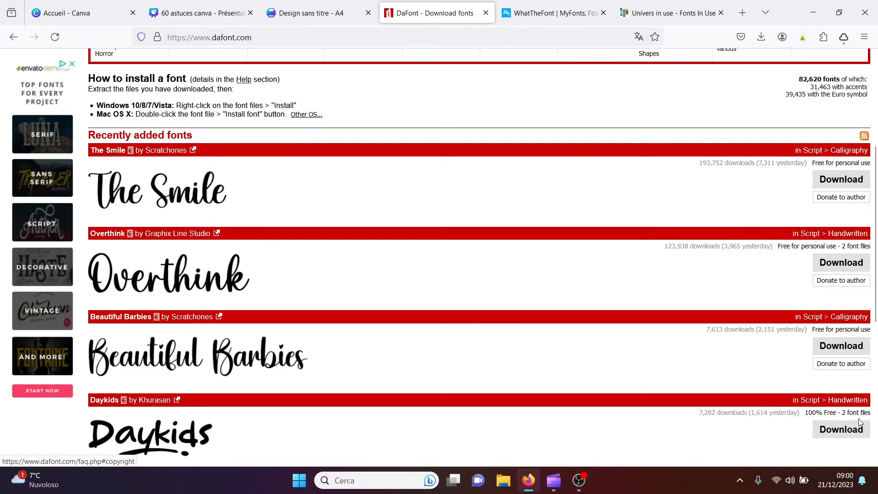
scroll(877, 270, "down", 6)
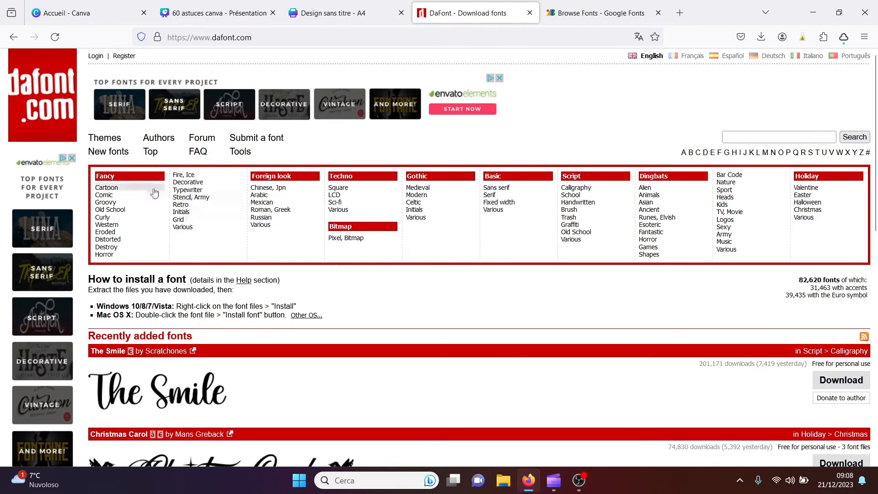
- Download the Milk Mango font from DaFont's Fancy > Cartoon category and open the milk_mango.zip archive
left_click(108, 188)
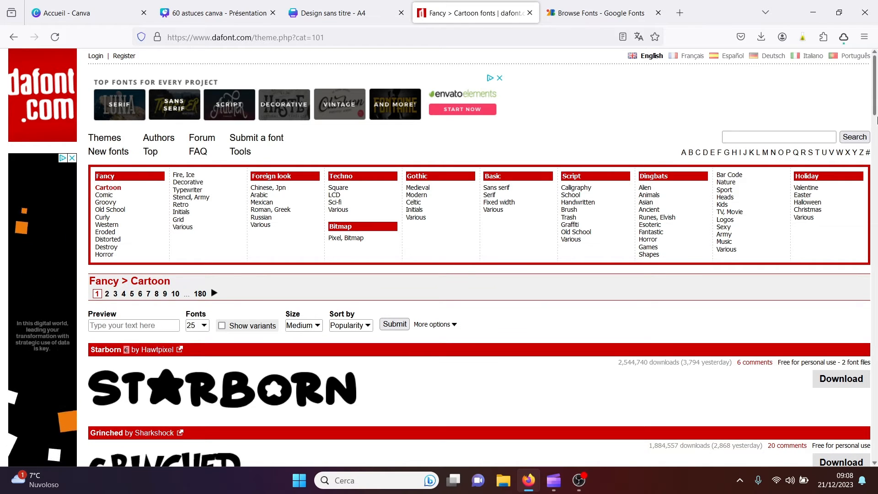
scroll(876, 137, "down", 2)
left_click_drag(876, 131, 877, 159)
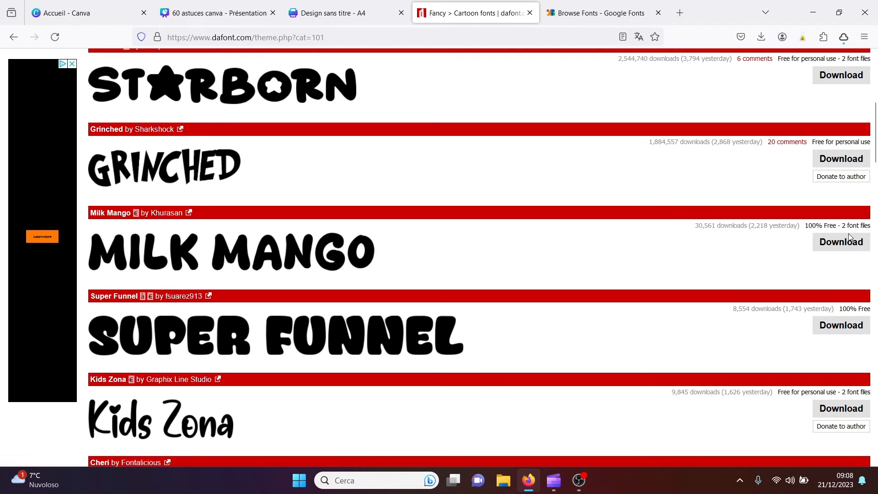
left_click(841, 245)
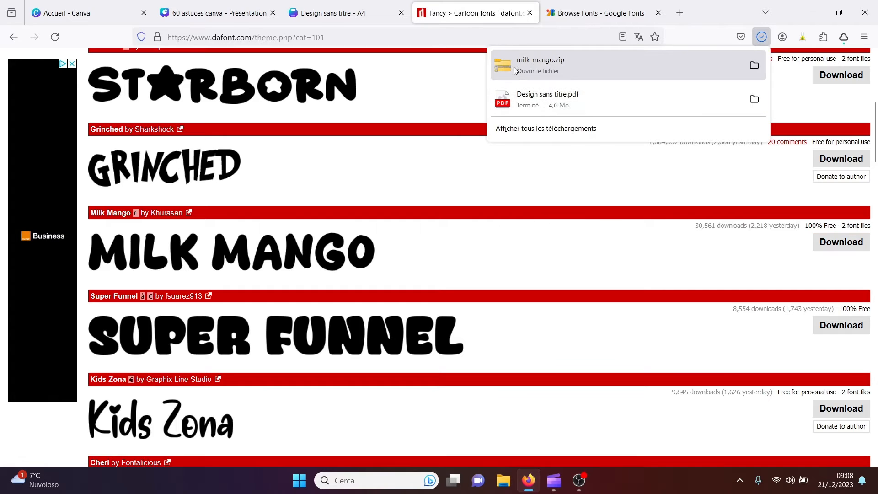
left_click(564, 67)
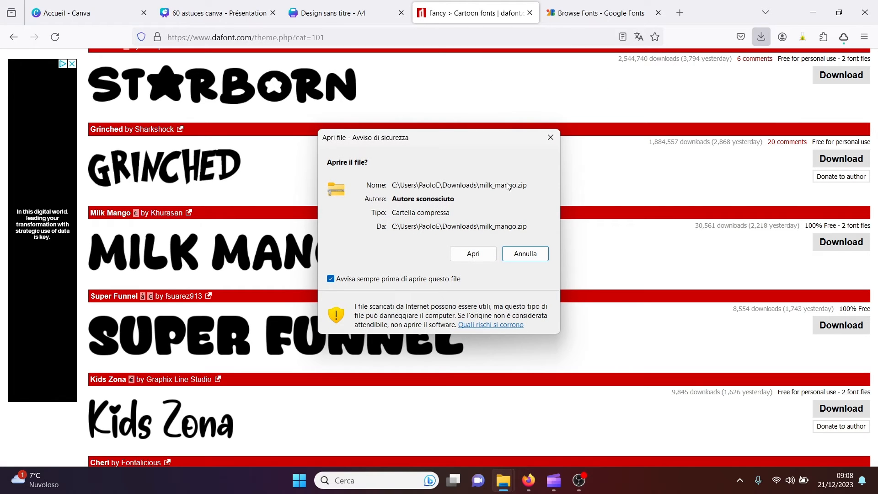
left_click(472, 255)
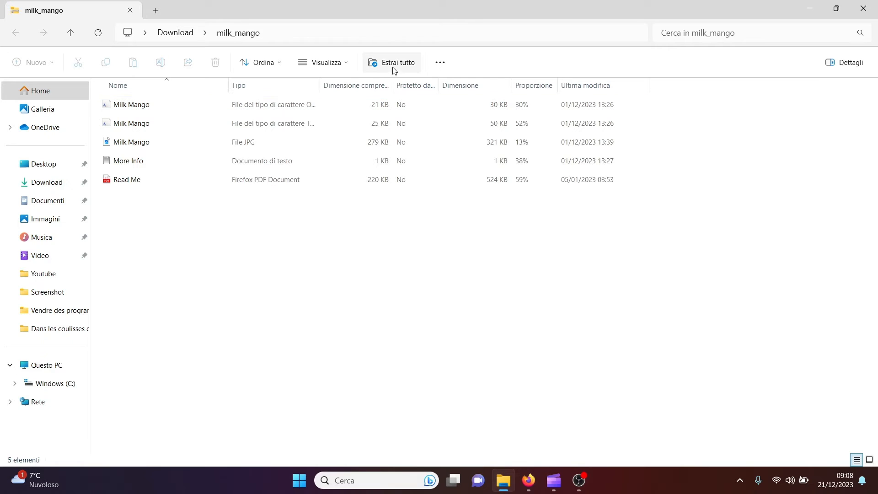
- Extract all files from the milk_mango archive into a milk_mango folder and return to the browser
left_click(394, 64)
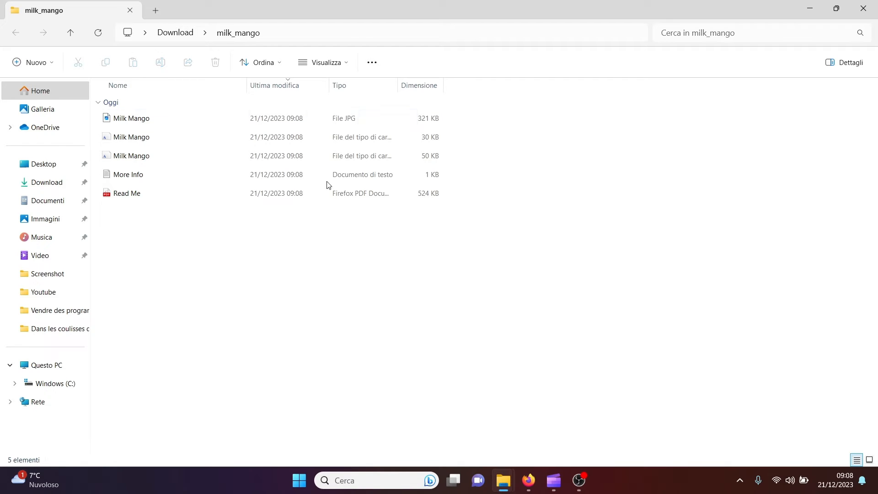
left_click(864, 9)
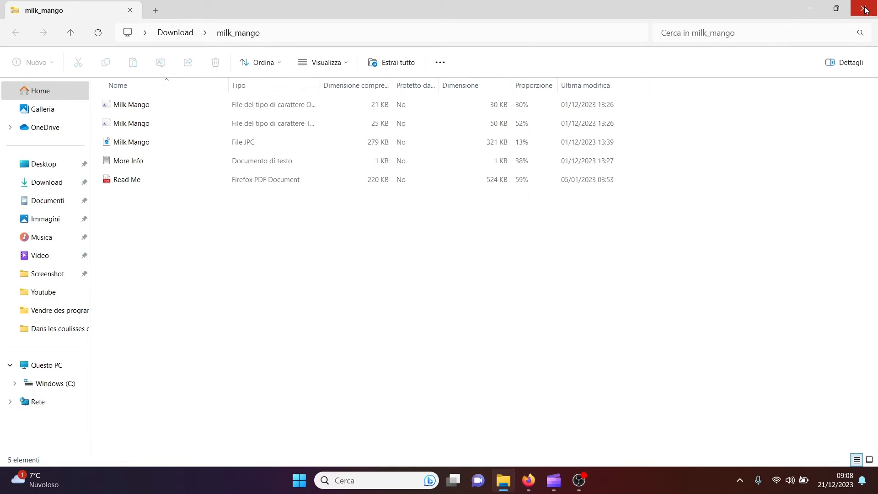
left_click(528, 481)
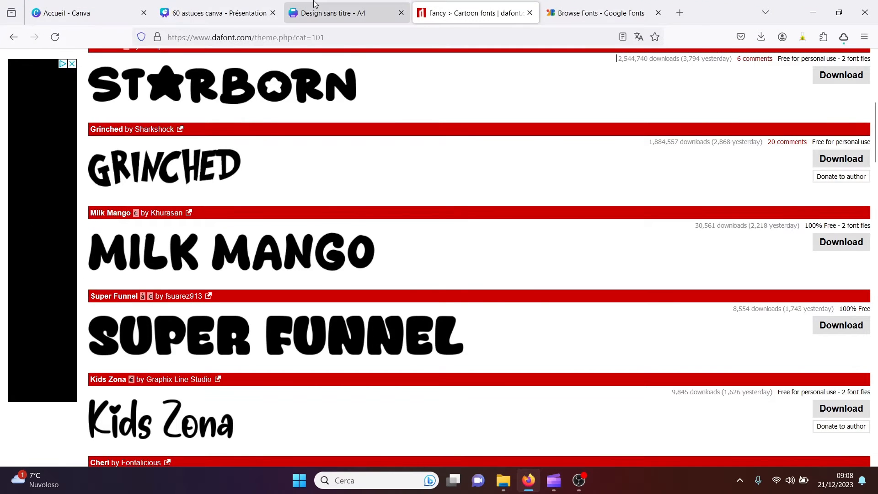
- Switch to the 60 astuces canva design and upload both Milk Mango font files for the page 35 title from the milk_mango folder
left_click(213, 6)
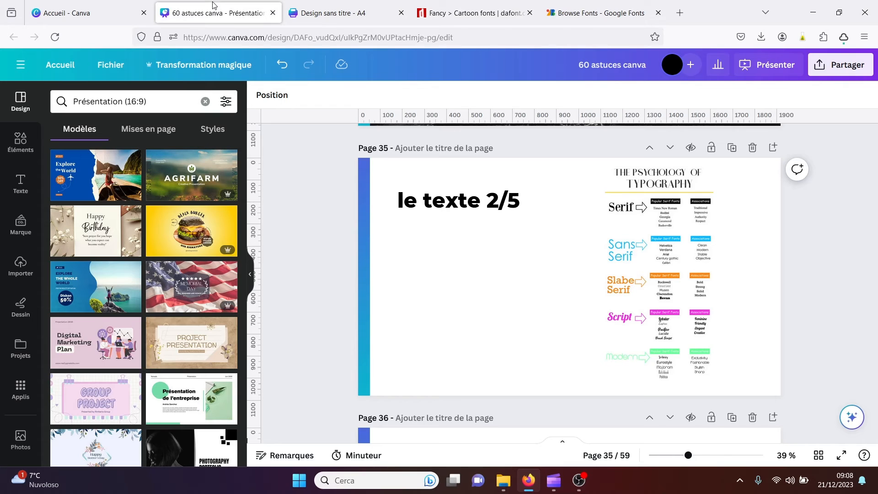
left_click(430, 204)
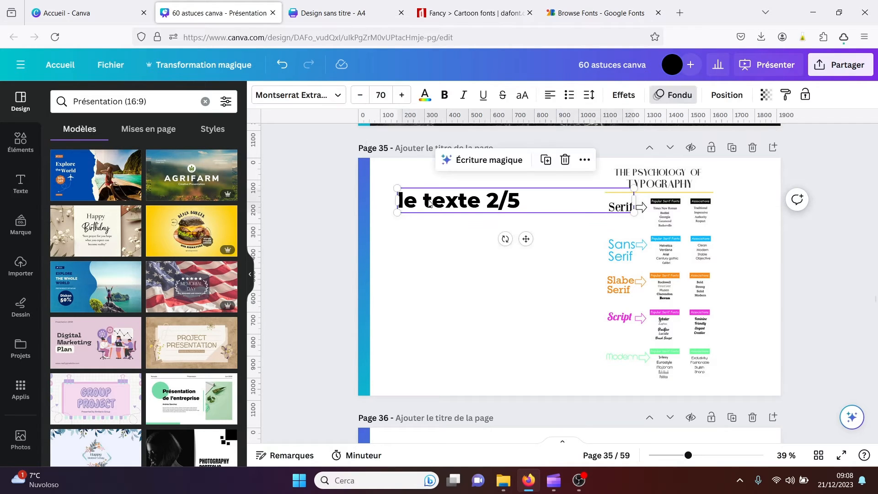
left_click(338, 99)
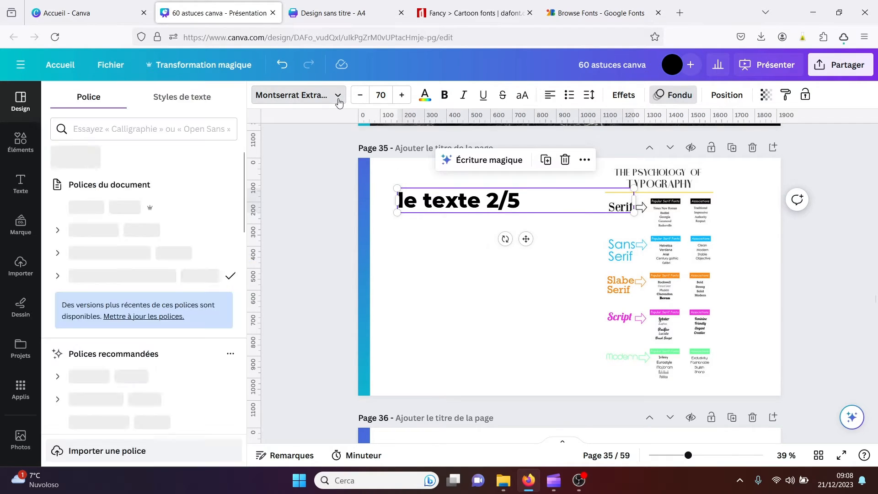
left_click(131, 453)
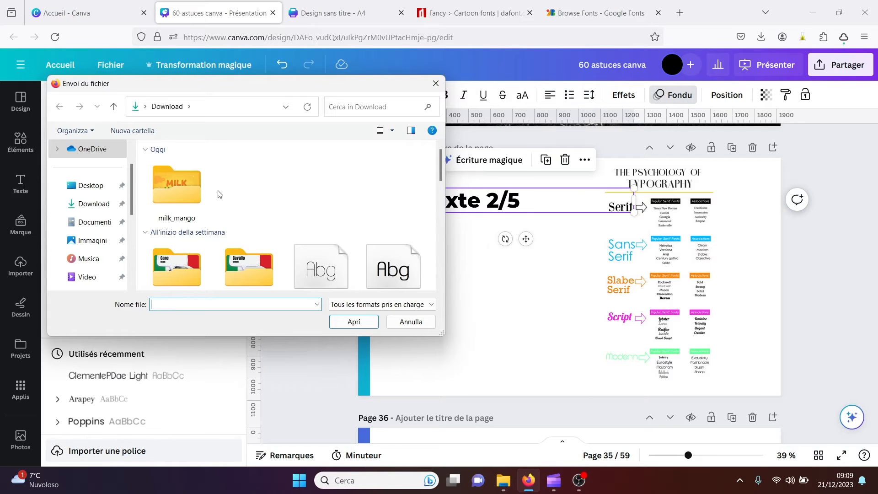
double_click(182, 189)
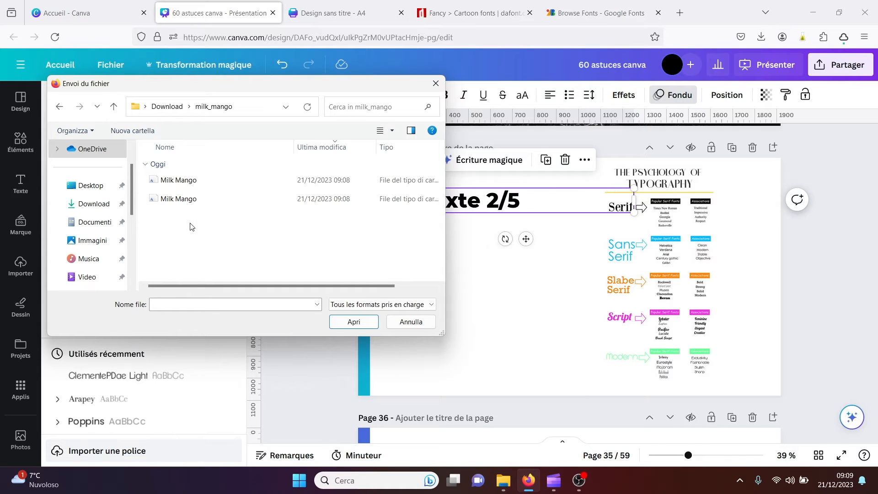
left_click_drag(195, 210, 196, 184)
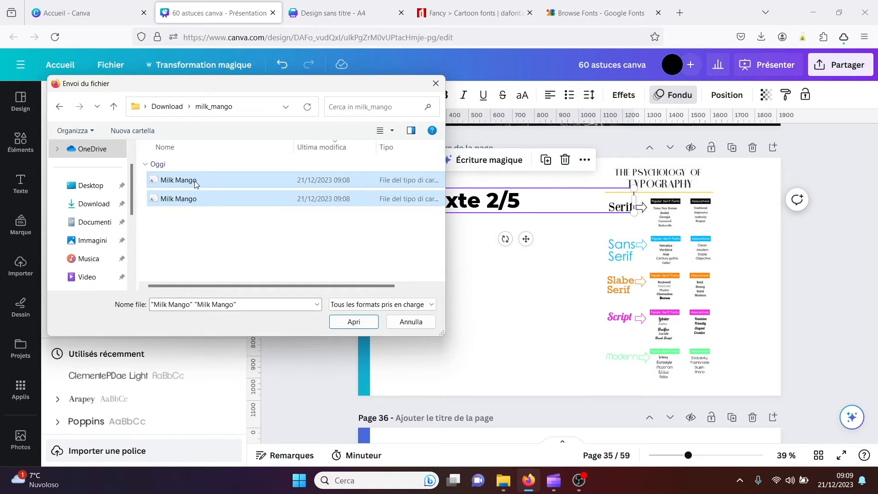
left_click(354, 322)
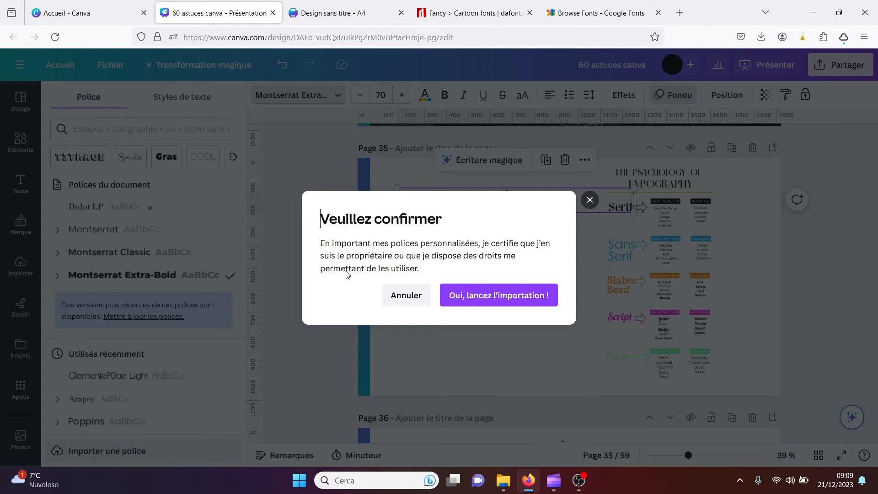
- Certify the usage rights for the custom fonts and import the chosen Milk Mango font files
left_click(490, 297)
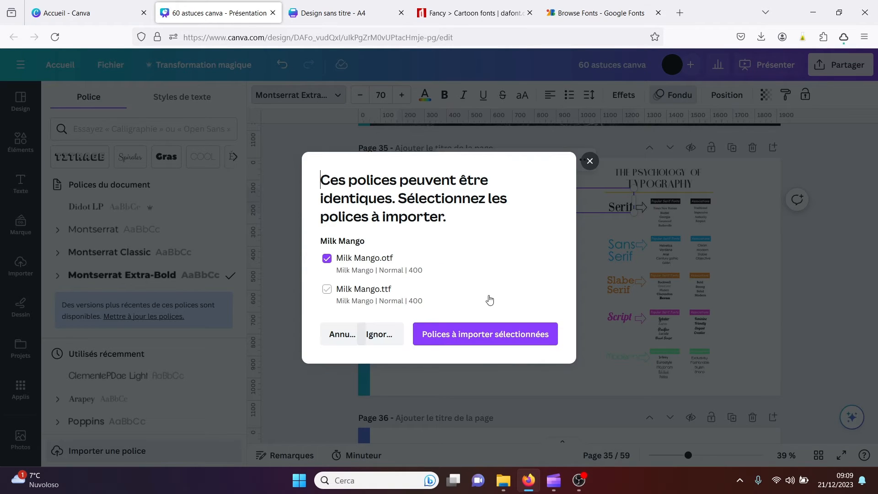
left_click(327, 292)
left_click(329, 258)
left_click(479, 339)
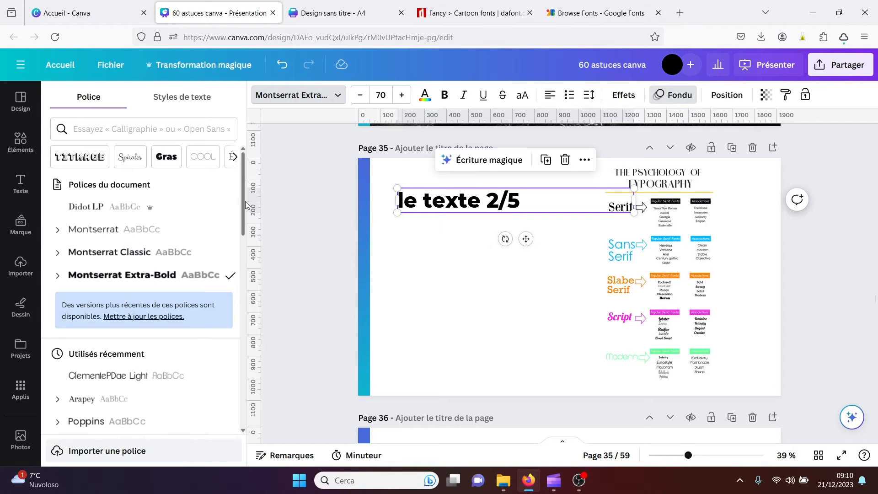
- Search the fonts for "milk" and apply Milk Mango Regular to the "le texte 2/5" title on page 35
left_click_drag(246, 204, 241, 246)
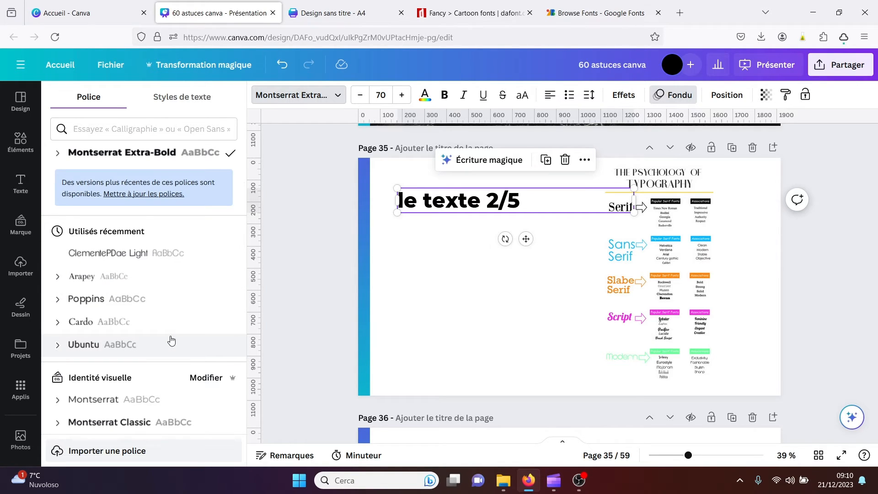
left_click(146, 126)
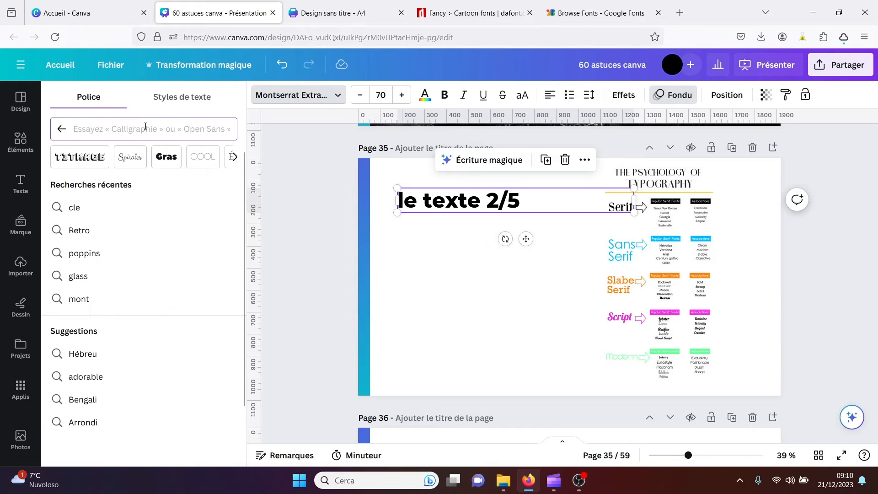
type("milk")
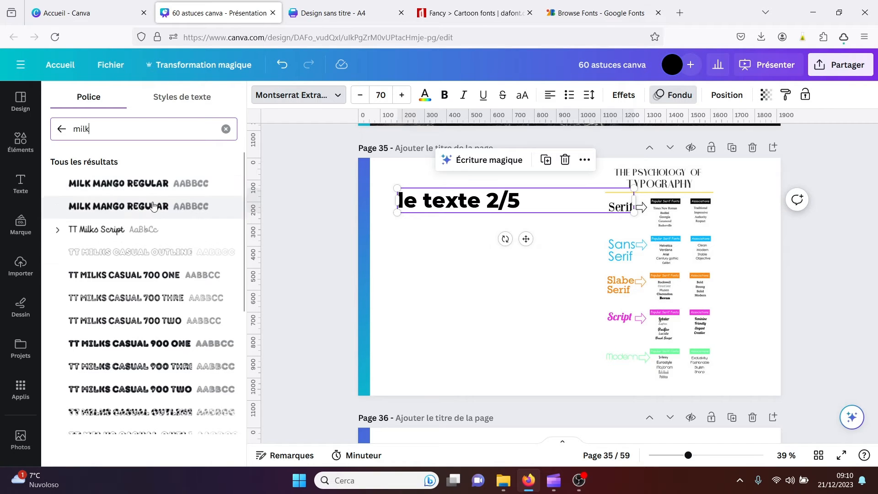
left_click(117, 190)
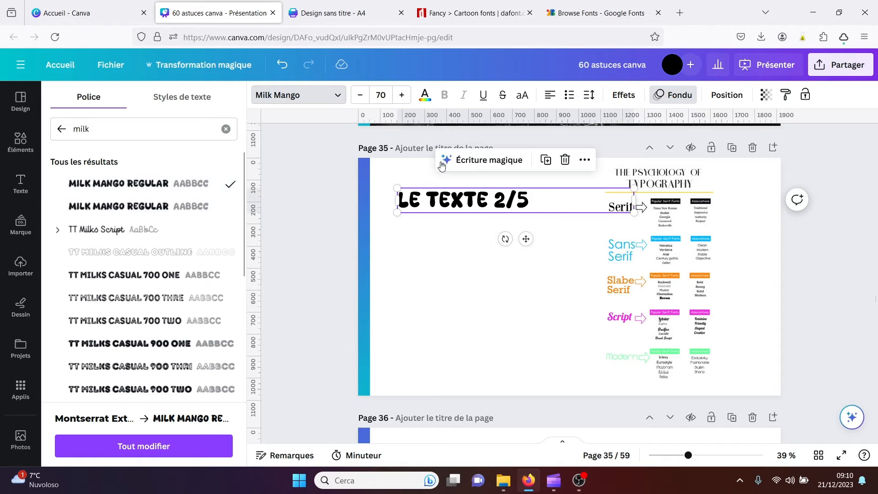
left_click(420, 265)
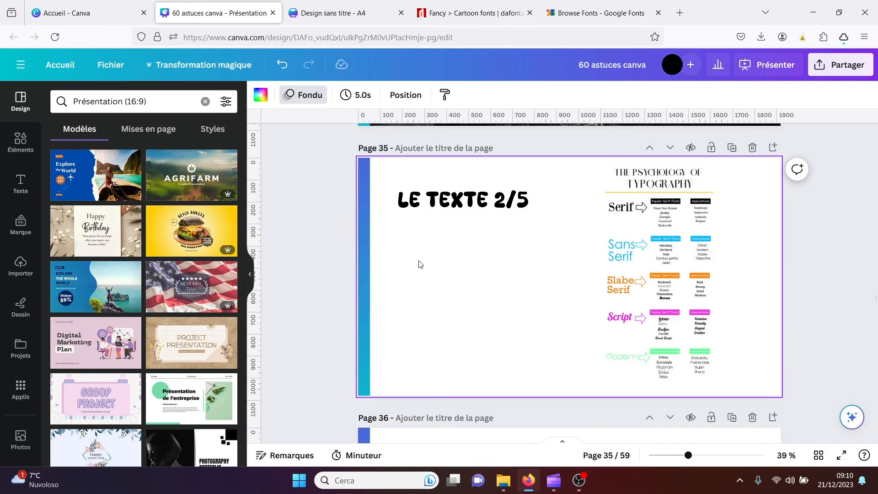
- Switch back to DaFont, review its font categories and close the site
left_click(509, 10)
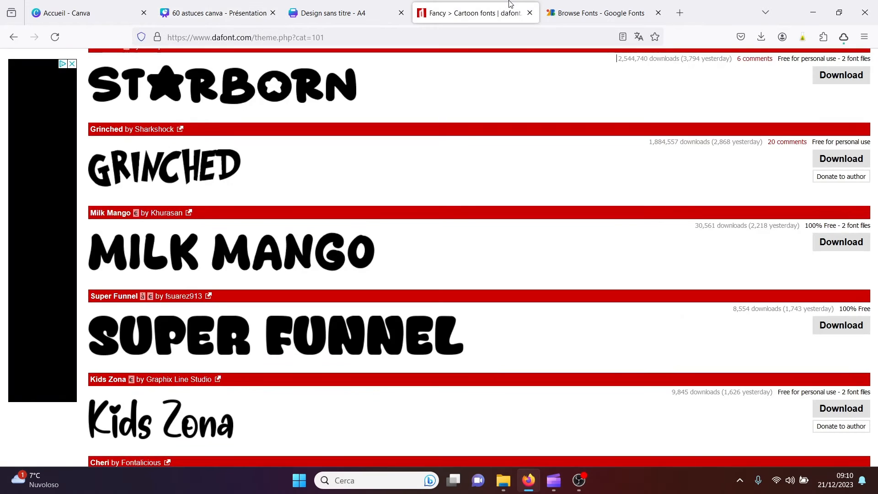
scroll(421, 146, "up", 5)
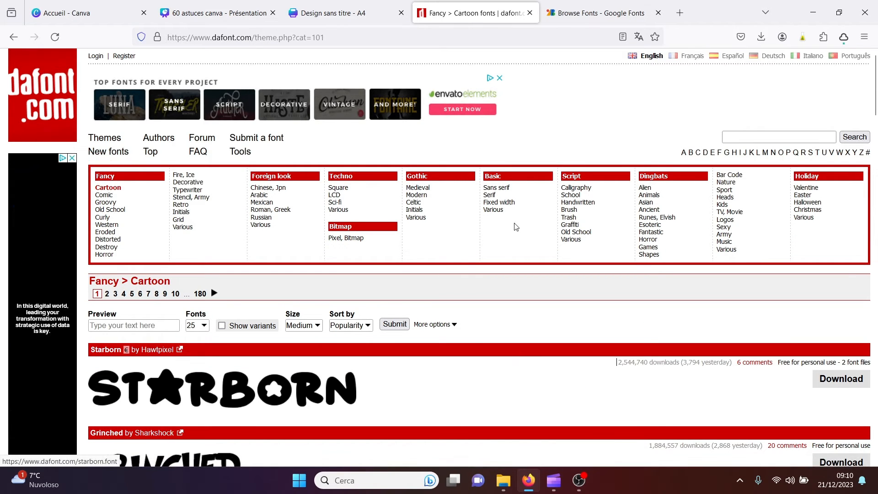
left_click(530, 13)
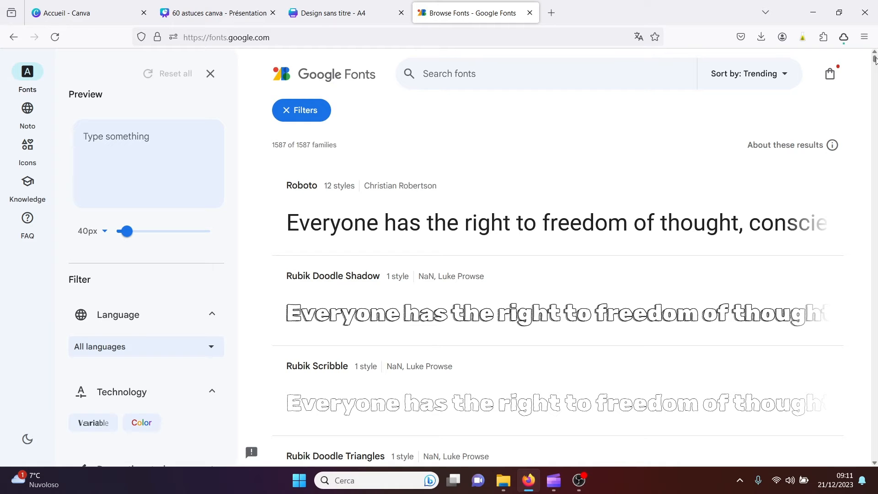
- Examine the Raleway font family's specimen page on Google Fonts, then return to the 60 astuces canva design
left_click_drag(874, 59, 874, 63)
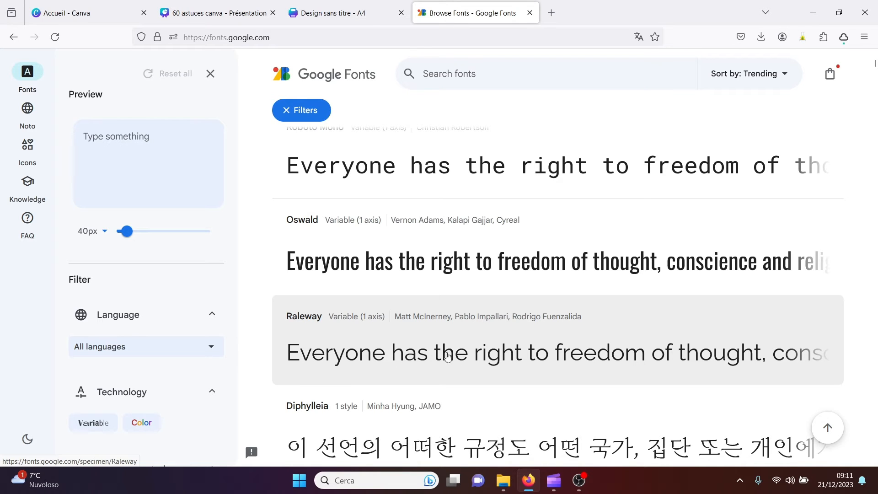
left_click(393, 330)
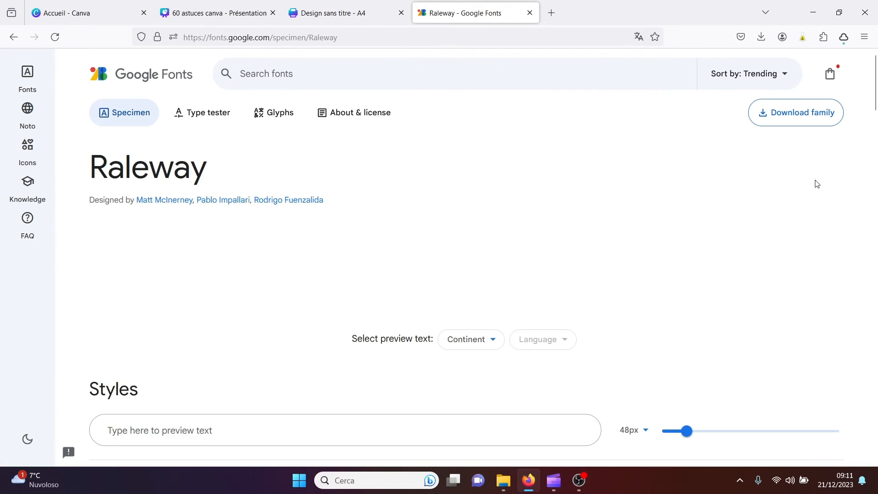
mouse_move(876, 96)
left_mouse_down()
mouse_move(873, 157)
mouse_move(877, 83)
left_mouse_up()
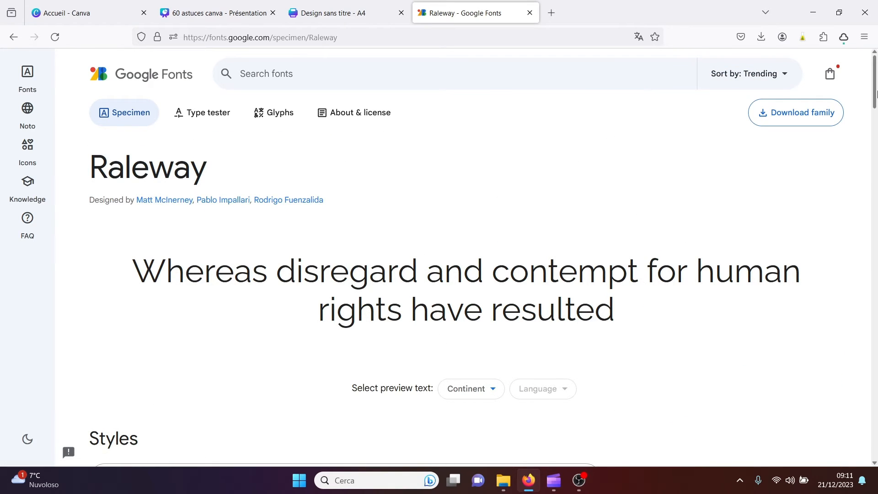
left_click_drag(877, 78, 877, 382)
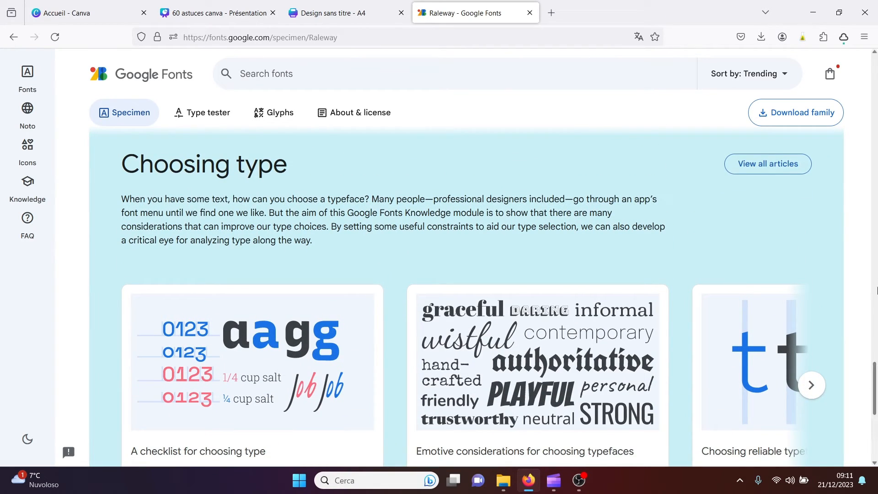
left_click_drag(876, 387, 872, 440)
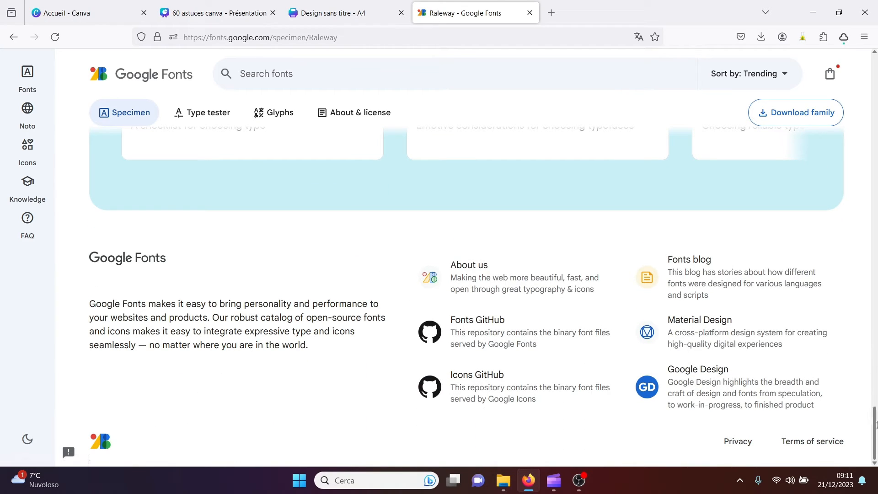
left_click_drag(876, 423, 875, 73)
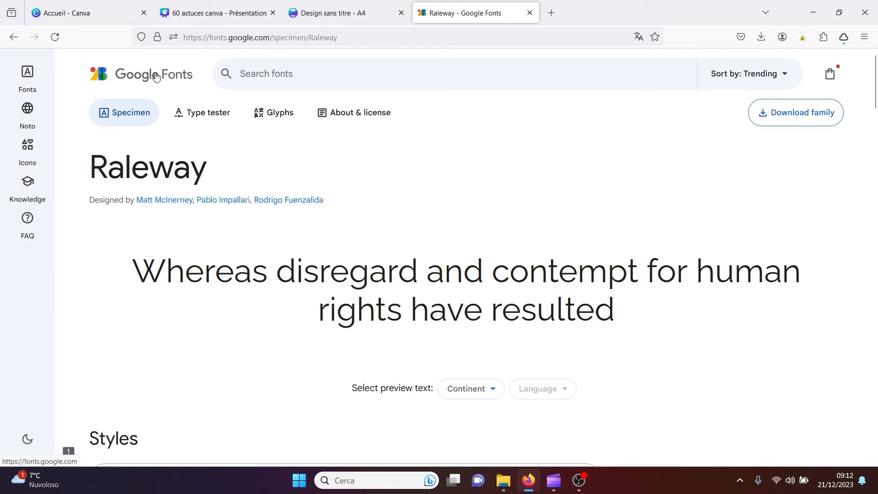
left_click(333, 13)
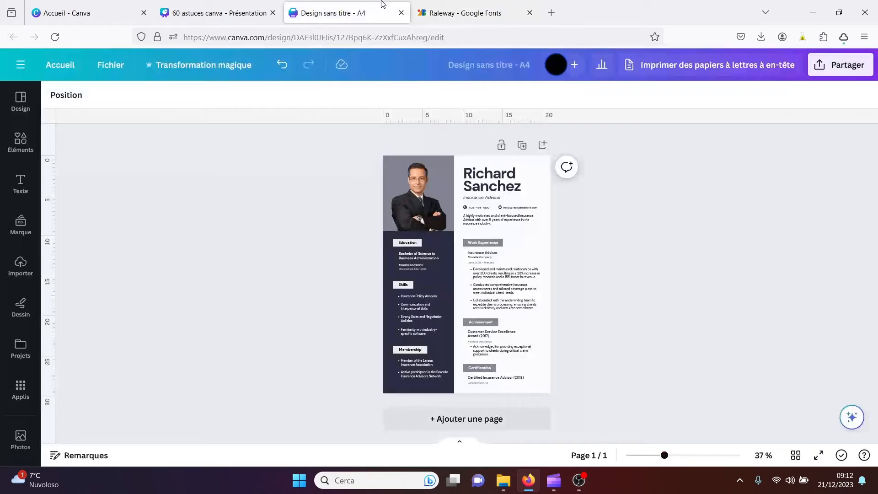
left_click(234, 3)
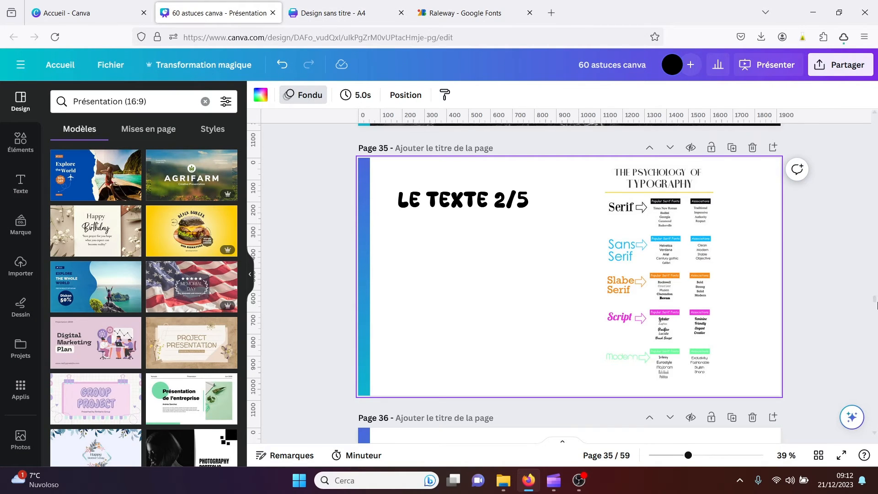
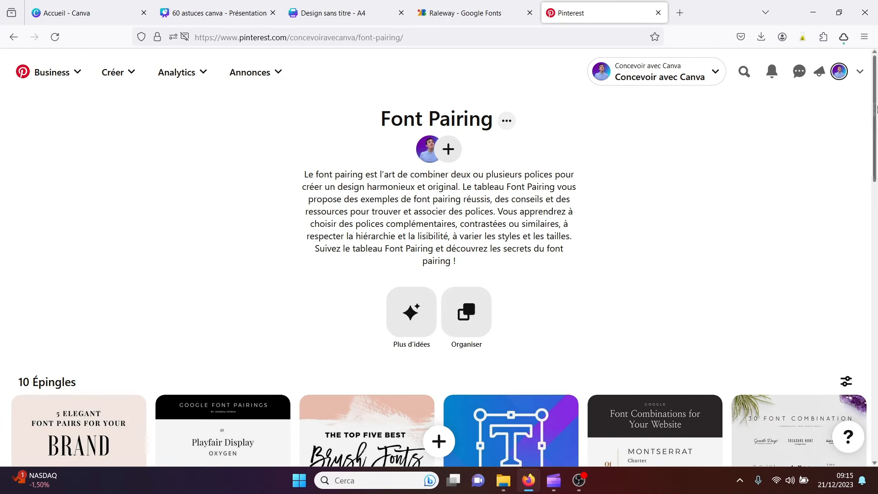
- Examine the font combination pins on the Font Pairing Pinterest board
scroll(732, 188, "down", 5)
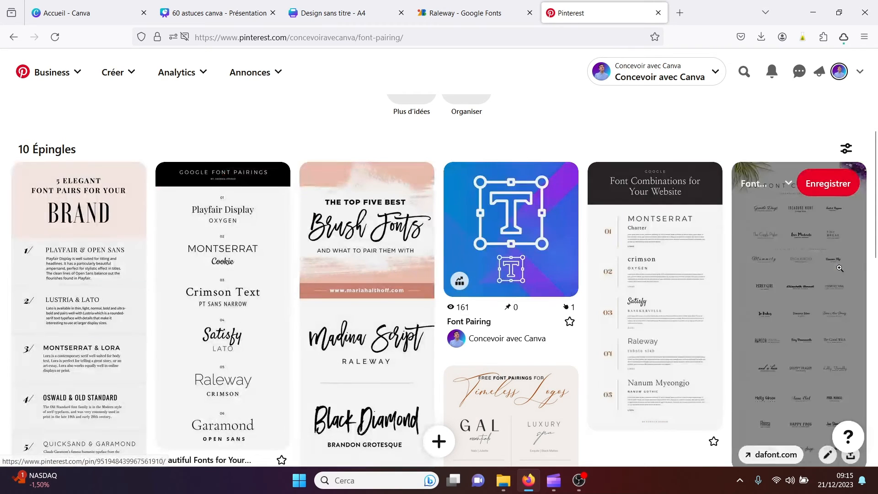
scroll(874, 228, "down", 1)
scroll(876, 227, "down", 1)
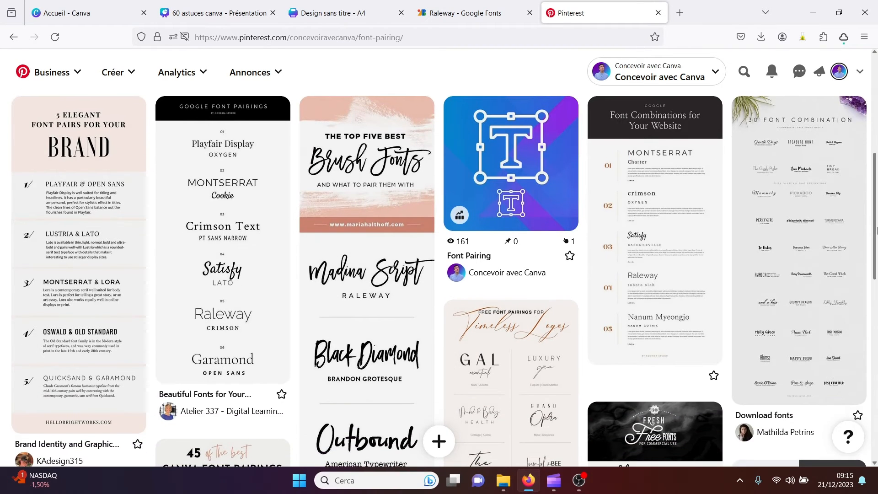
left_click_drag(876, 250, 876, 105)
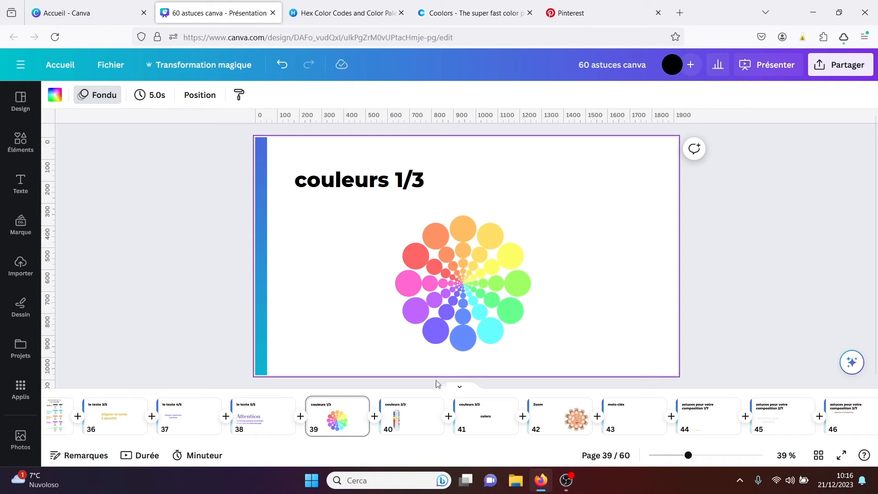
- Enlarge the "Le sens des couleurs" infographic on page 40 and move it to the right of the "couleurs 2/3" title
left_click(411, 418)
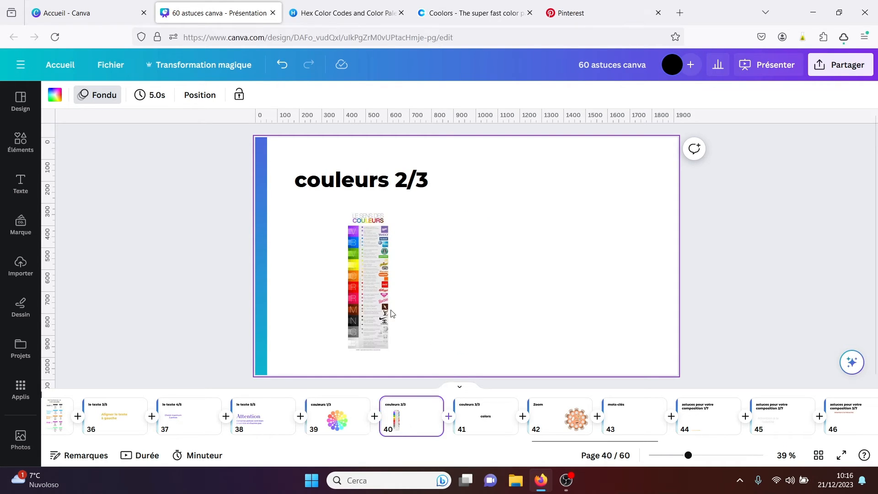
left_click(367, 273)
left_click_drag(389, 212, 542, 132)
left_click_drag(382, 250, 427, 365)
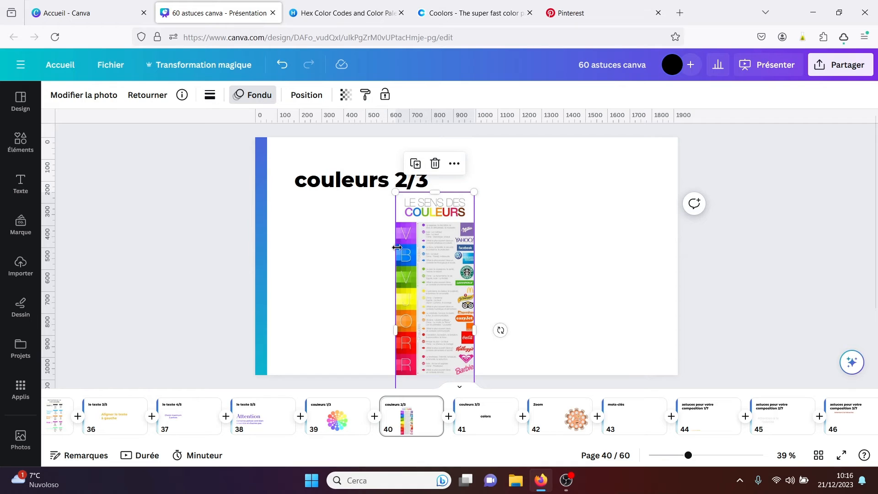
left_click_drag(420, 285, 504, 216)
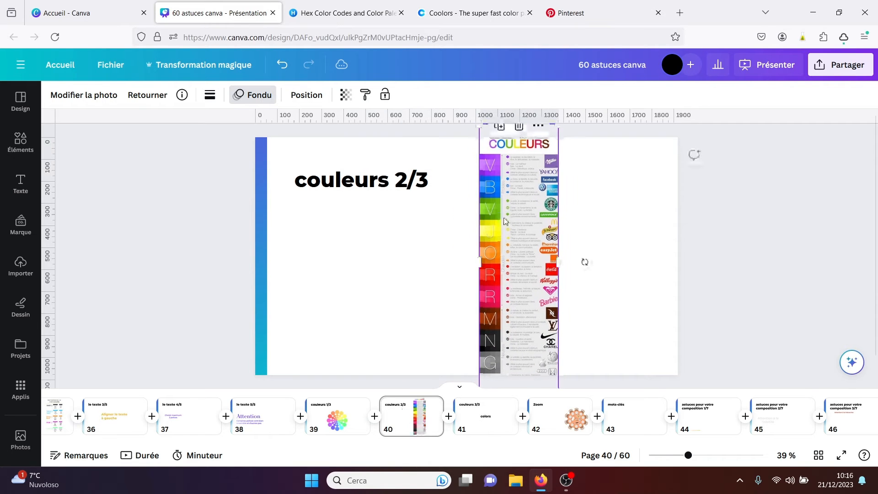
- Switch to Pinterest and examine the colour infographic pins on the "Guide des Couleurs" board
left_click(642, 235)
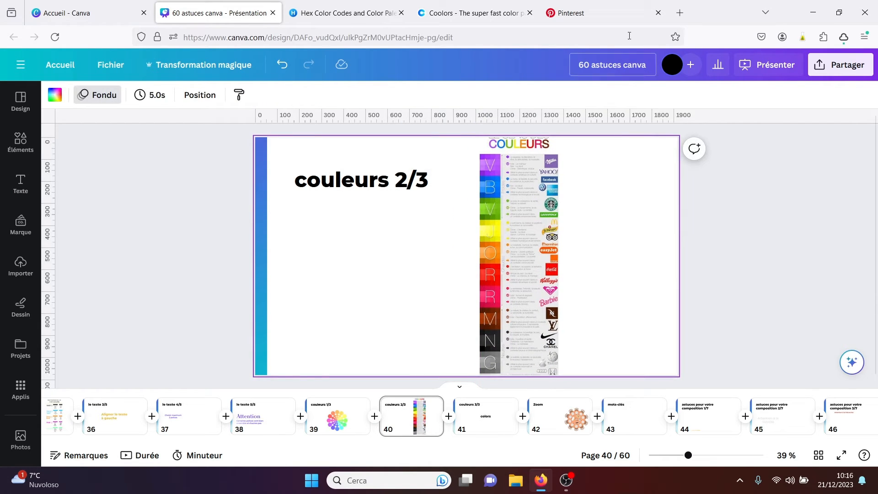
left_click(631, 19)
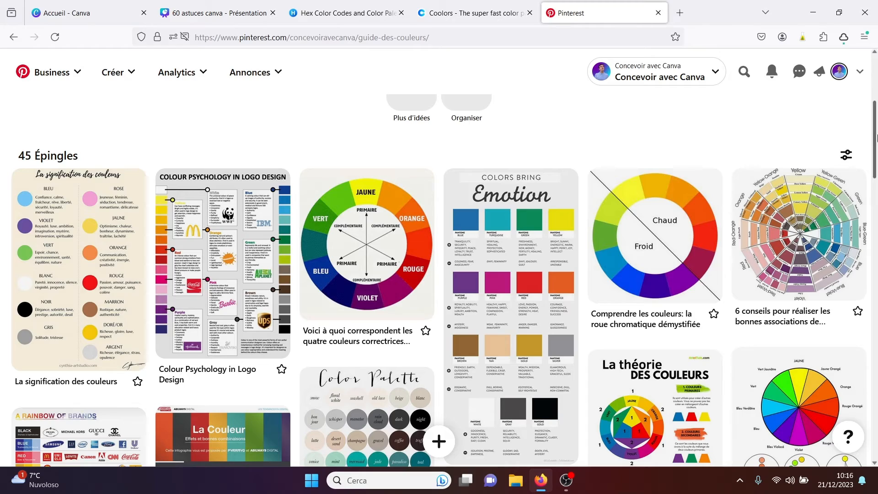
scroll(876, 124, "up", 2)
left_click_drag(877, 125, 877, 278)
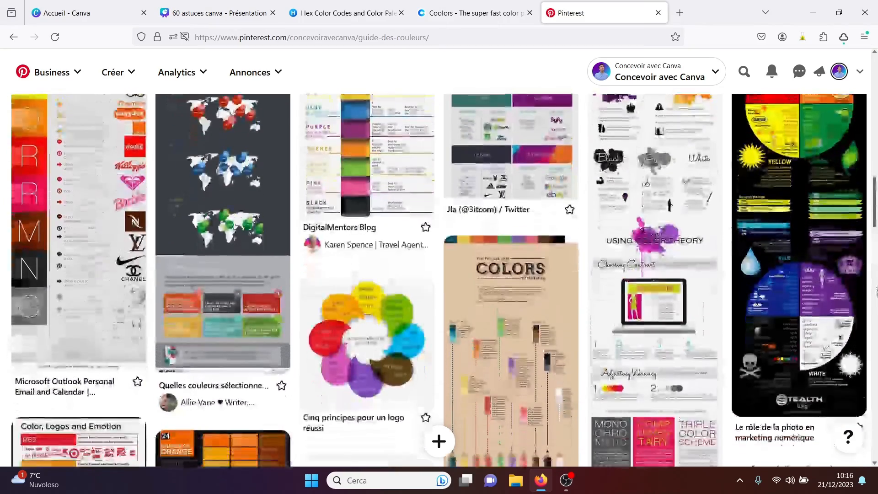
left_click_drag(876, 188, 876, 235)
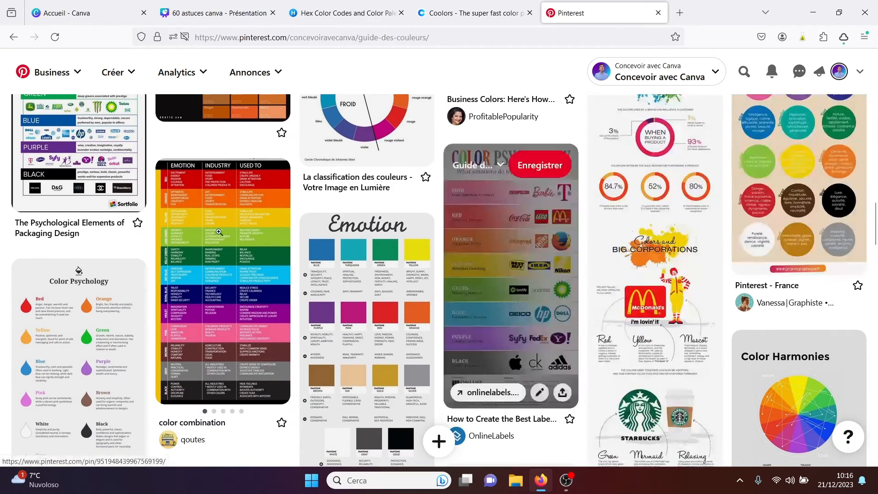
left_click_drag(877, 227, 876, 76)
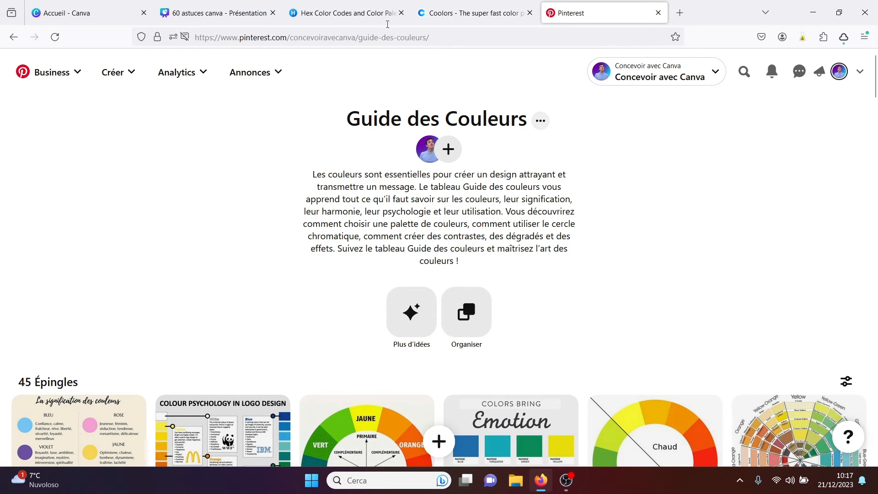
- Return to the 60 astuces canva presentation and open page 41, "couleurs 3/3"
left_click(226, 11)
left_click(485, 420)
left_click(750, 213)
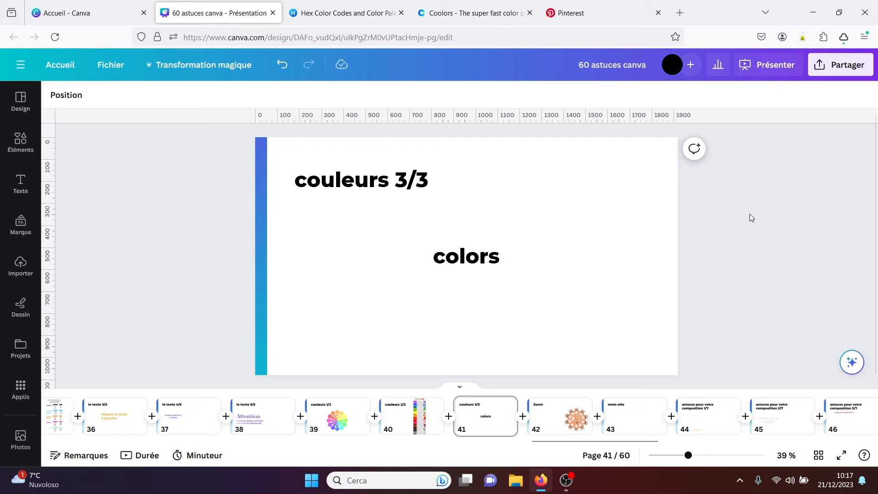
- Recolour the "couleurs 3/3" title with the document colours, trying blue #008dd3 and settling on turquoise #00c4cc
left_click(397, 183)
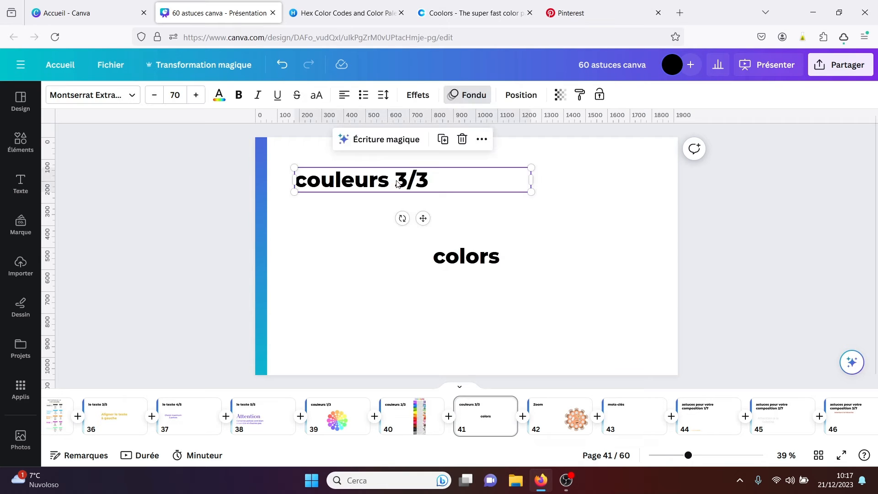
left_click(221, 95)
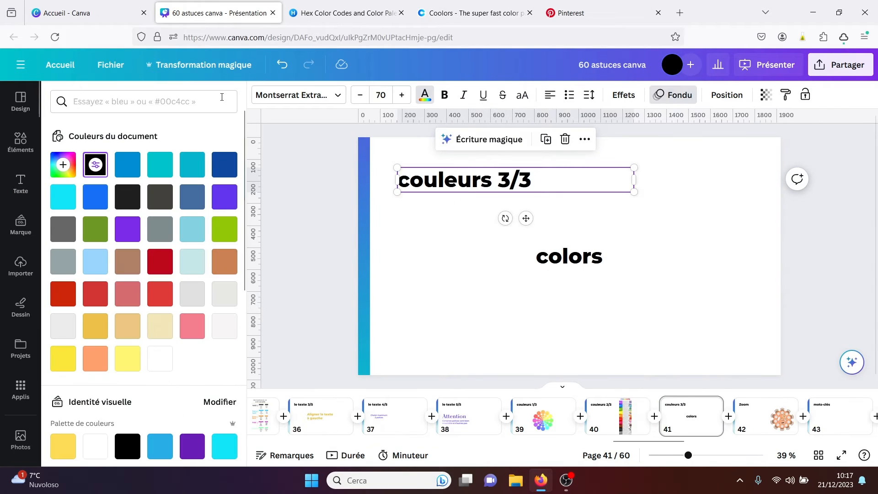
mouse_move(246, 131)
left_mouse_down()
mouse_move(246, 282)
mouse_move(241, 128)
left_mouse_up()
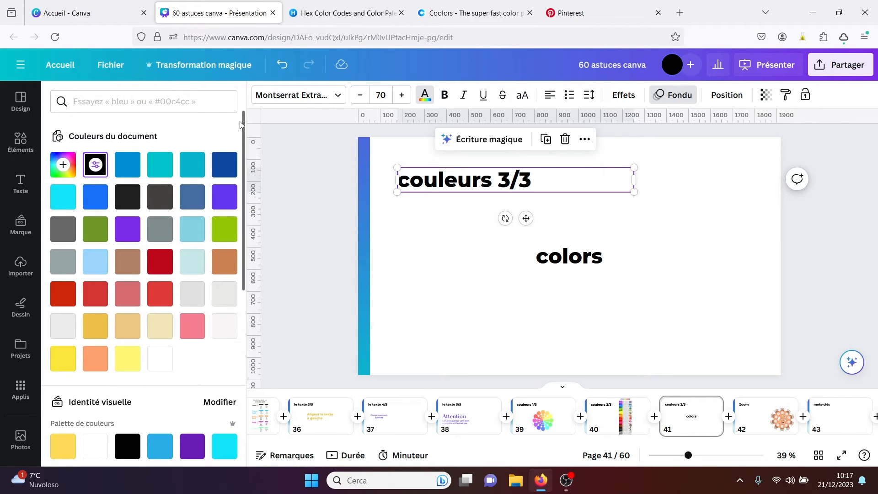
left_click(62, 169)
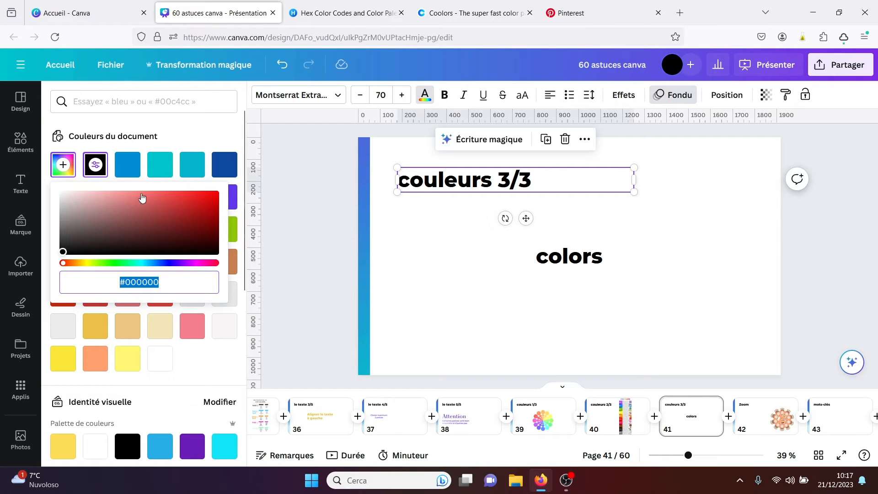
left_click(127, 165)
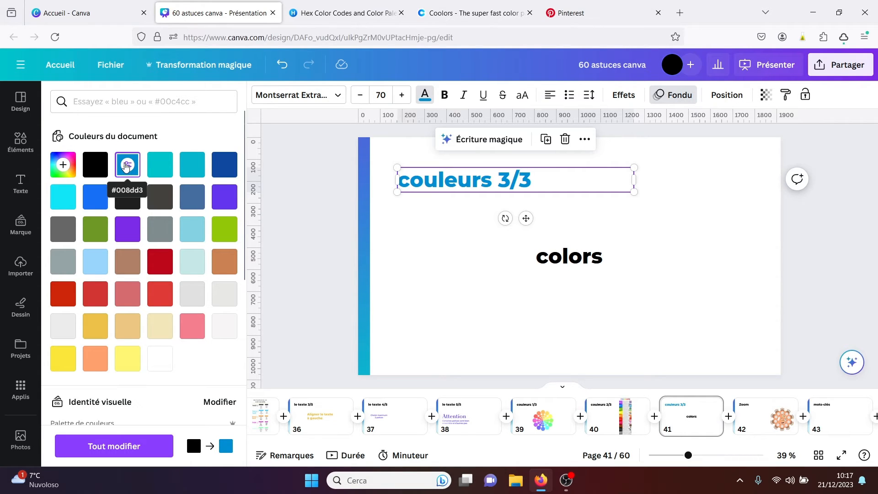
left_click(160, 166)
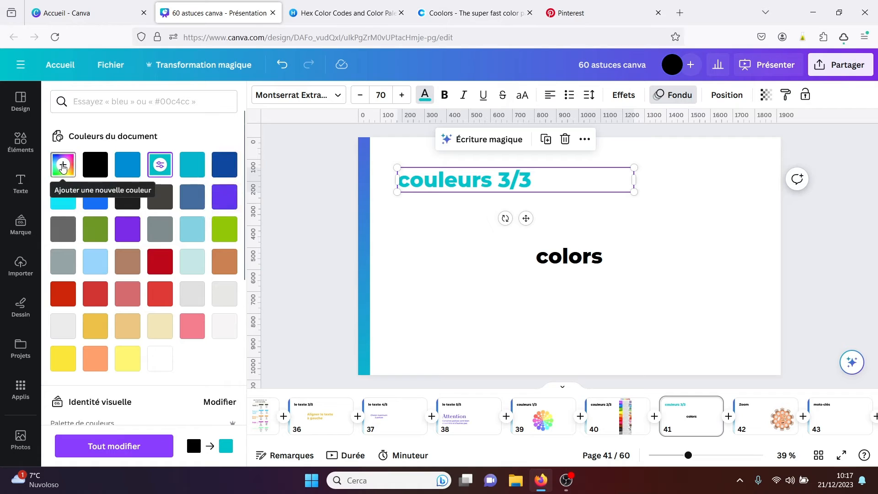
- Inspect the hex code of the title's text colour in the custom colour picker and close the colour options
left_click(63, 166)
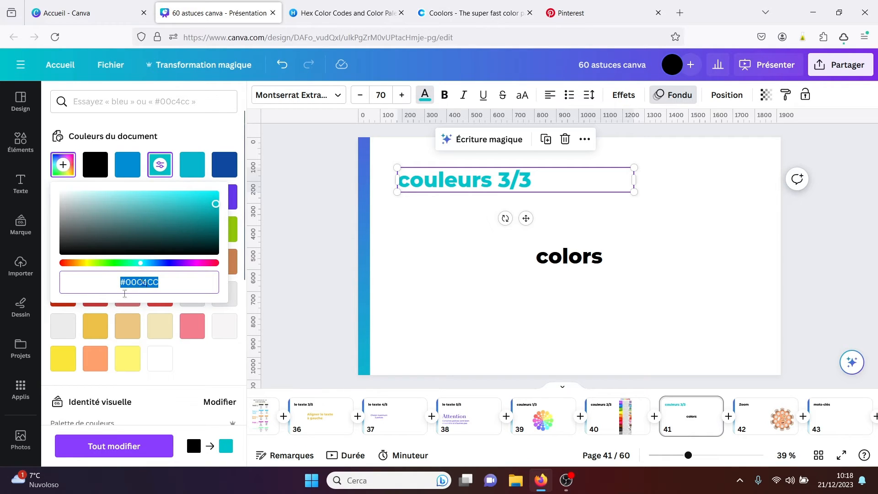
left_click(215, 132)
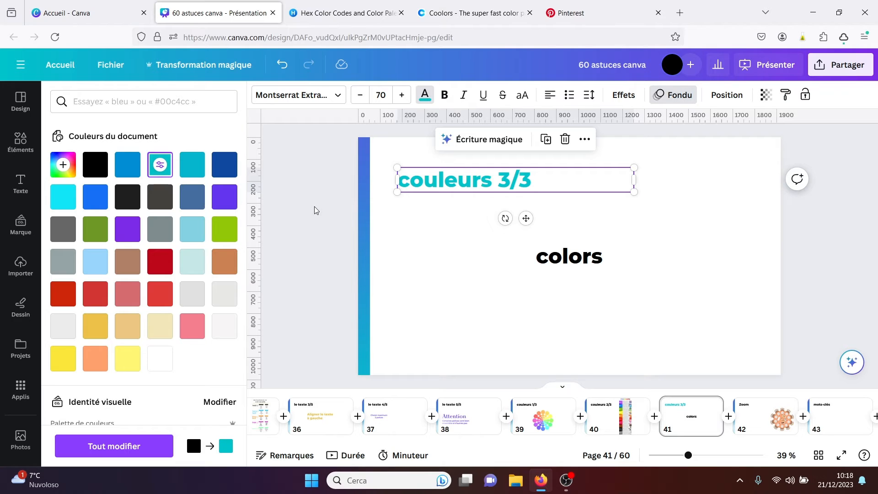
left_click(247, 238)
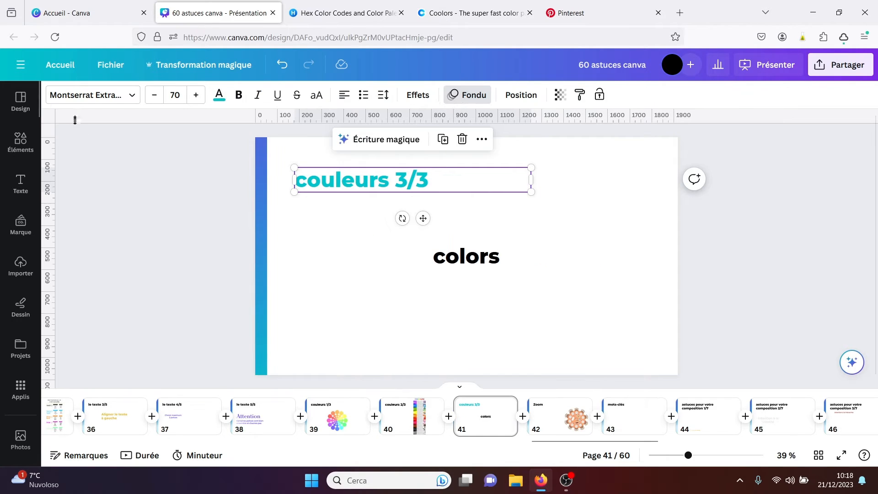
- Review the available design templates, page layouts and styles for the presentation
left_click(21, 106)
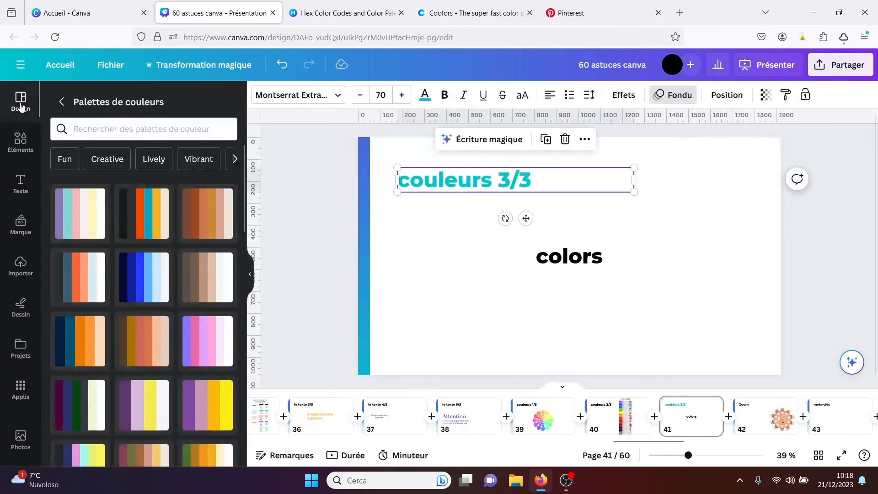
left_click(62, 104)
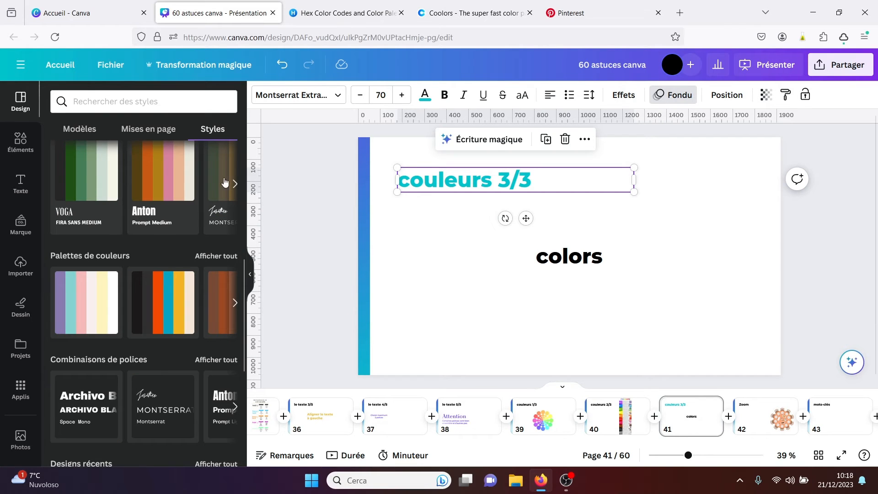
left_click(89, 132)
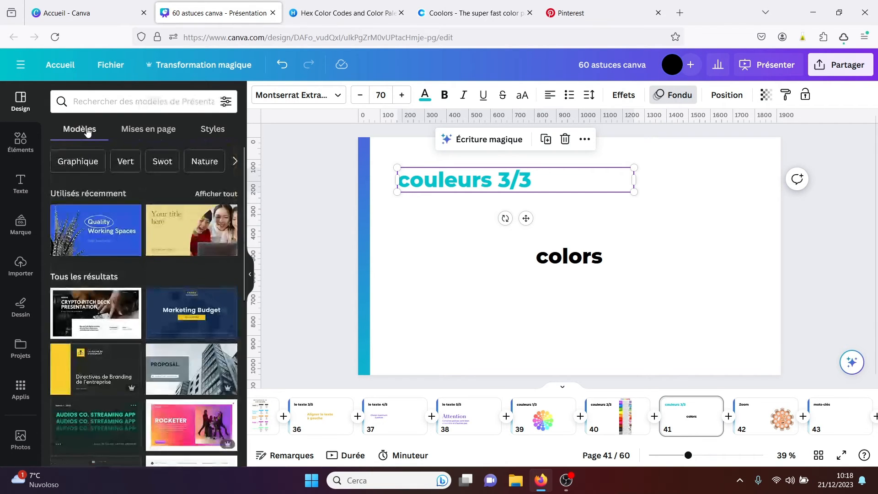
left_click(146, 132)
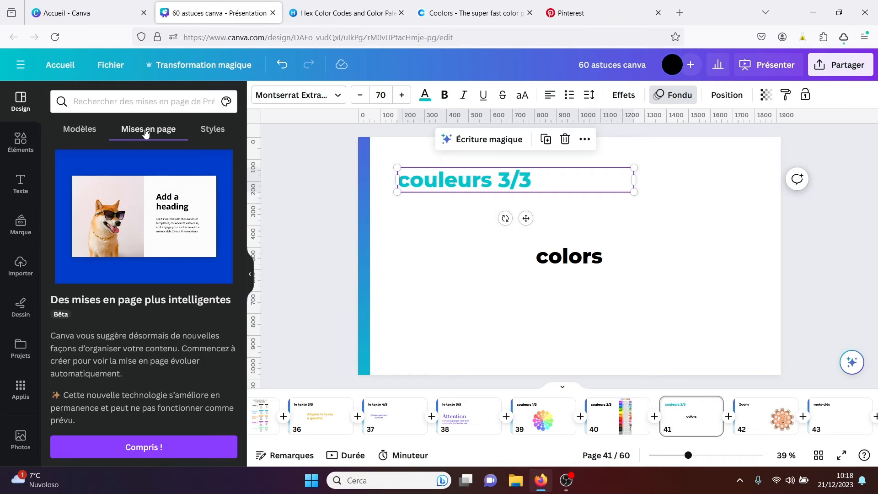
left_click(210, 130)
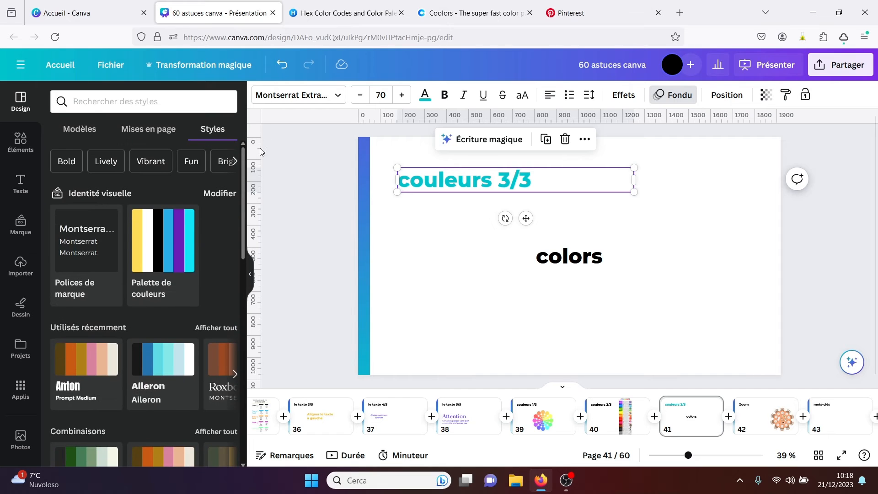
- Apply the violet, pink and white colour palette to page 41 and check its background among the document colours
scroll(233, 258, "down", 5)
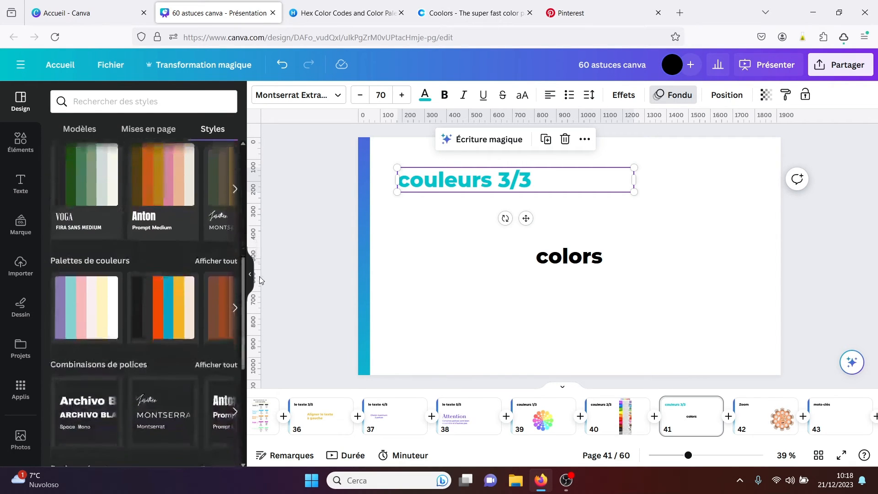
left_click(221, 261)
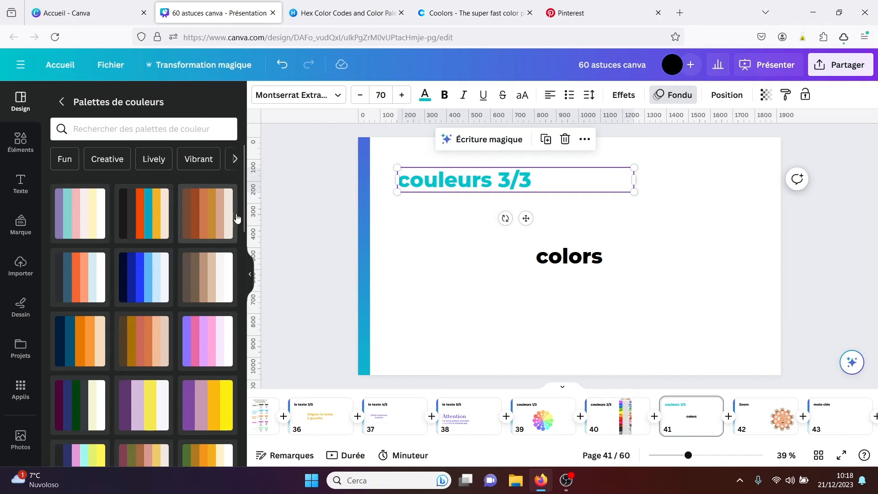
left_click_drag(244, 213, 239, 243)
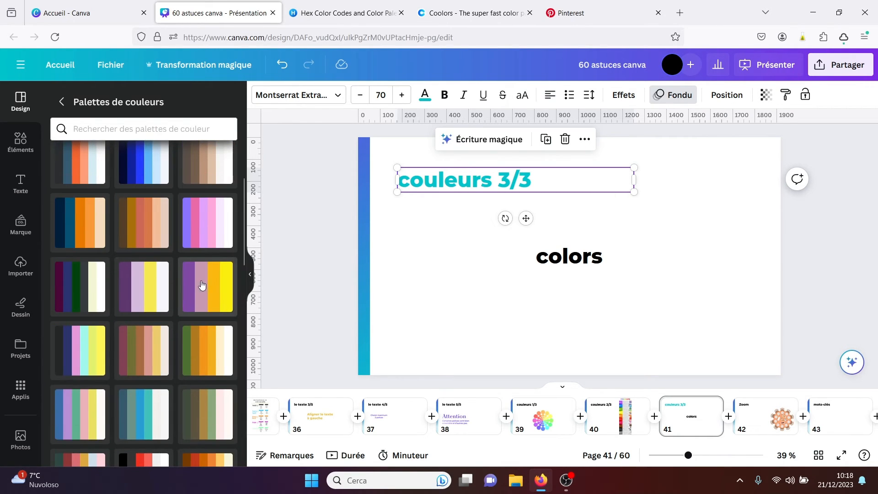
left_click(207, 221)
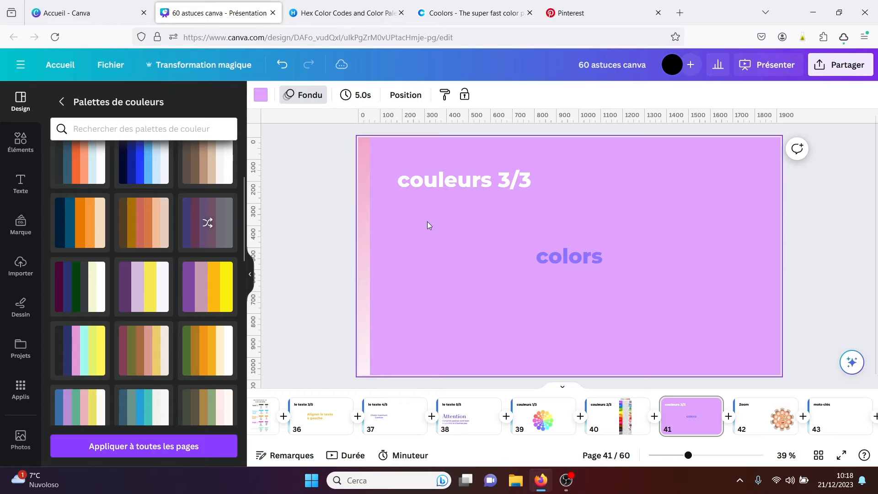
left_click(260, 94)
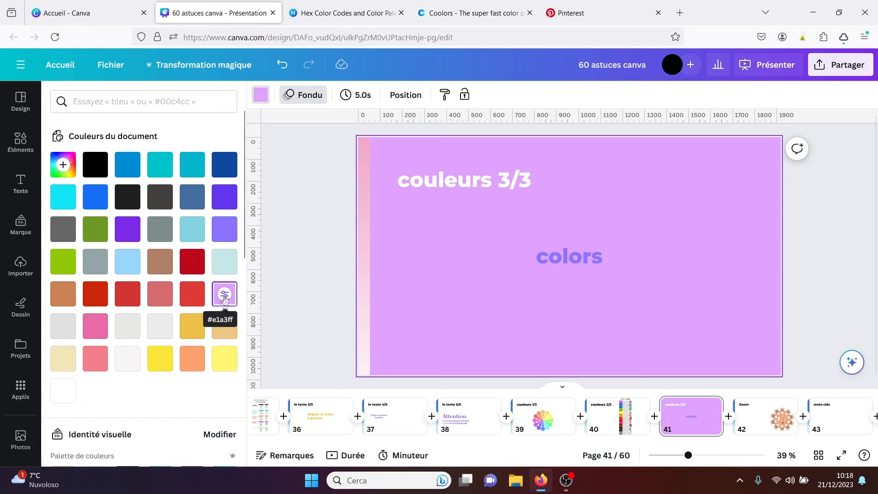
left_click(286, 253)
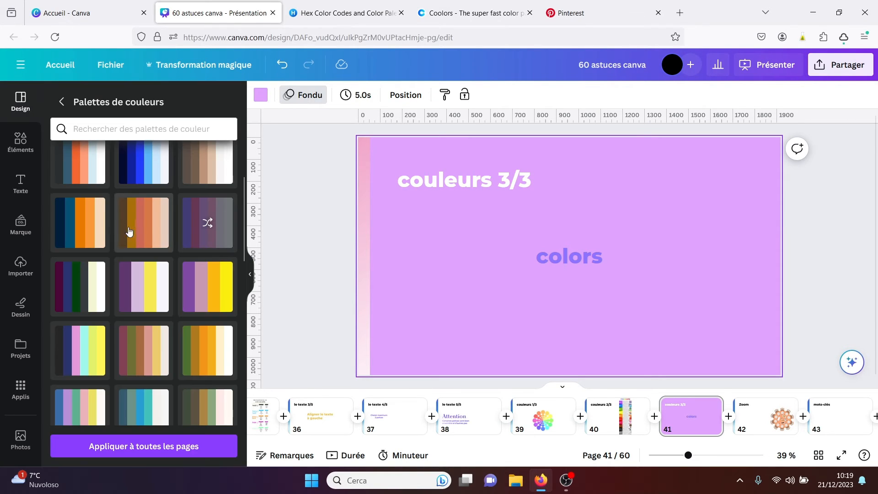
- Filter the colour palettes by "Creative", browse them and return to the styles overview
scroll(238, 209, "up", 3)
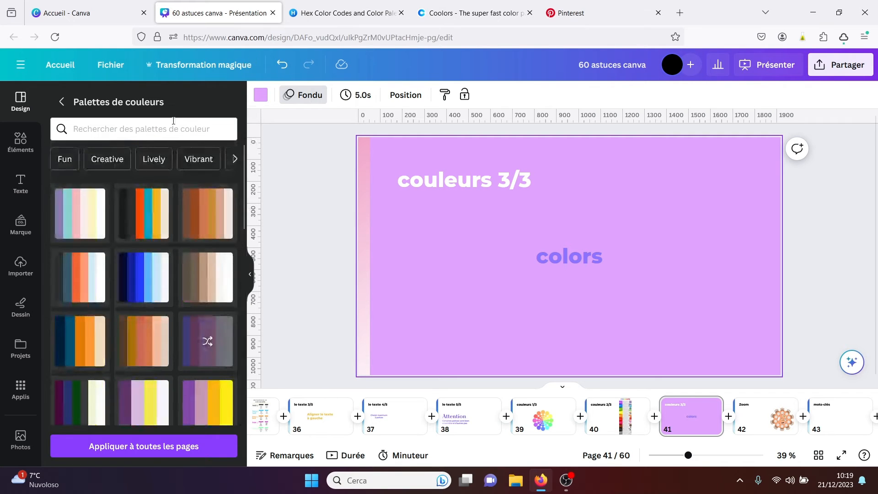
left_click(103, 160)
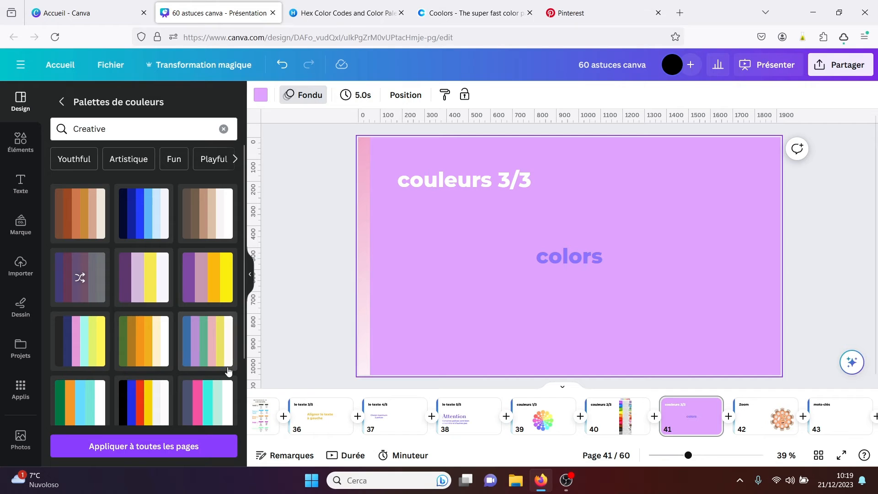
left_click_drag(243, 251, 238, 304)
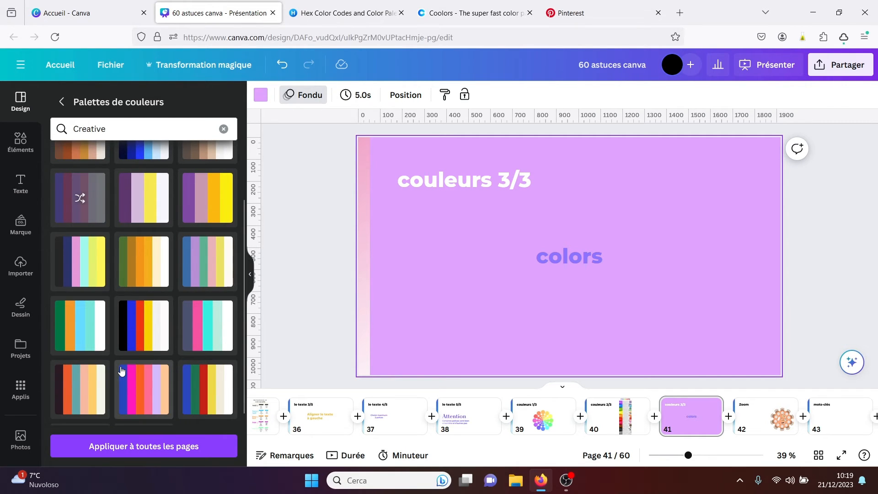
left_click(62, 102)
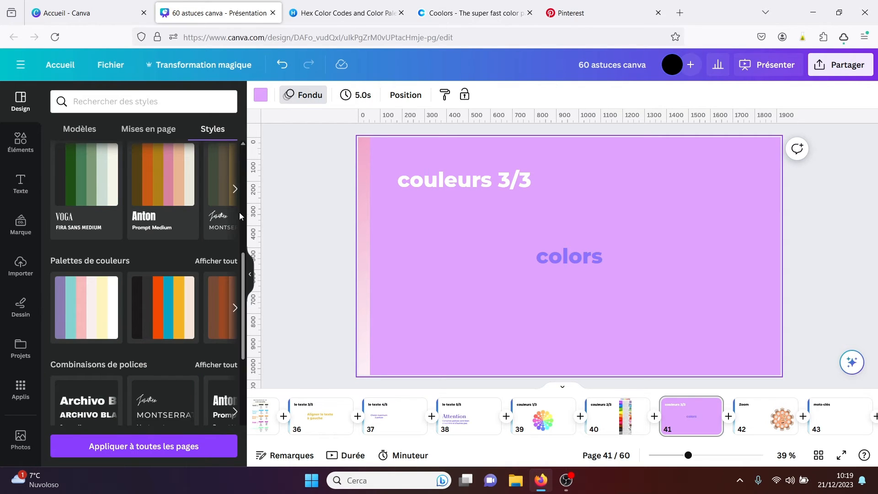
- Browse the full list of recently used styles, then switch to the Hexcolorpedia website
left_click_drag(241, 264, 248, 197)
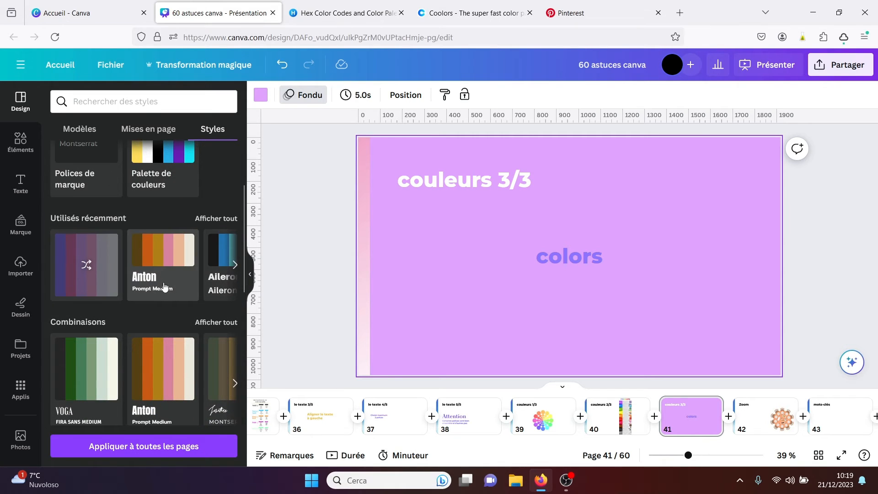
left_click(216, 219)
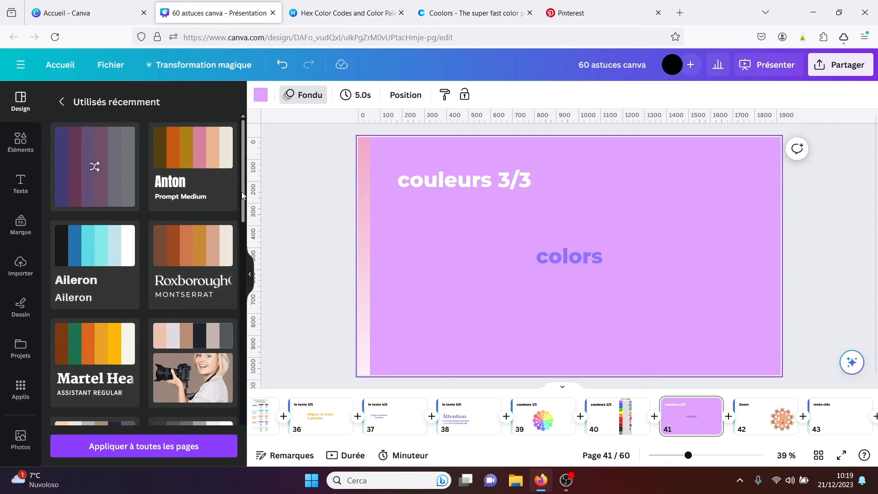
left_click_drag(241, 192, 241, 292)
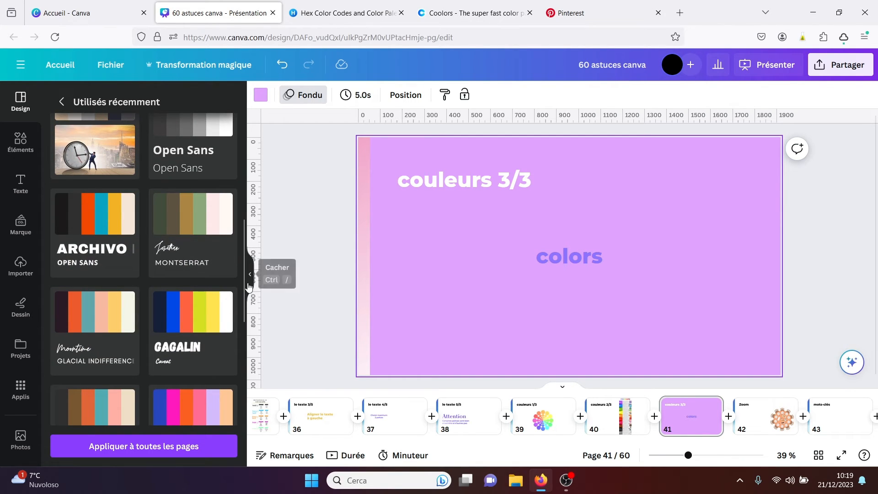
left_click_drag(244, 283, 259, 50)
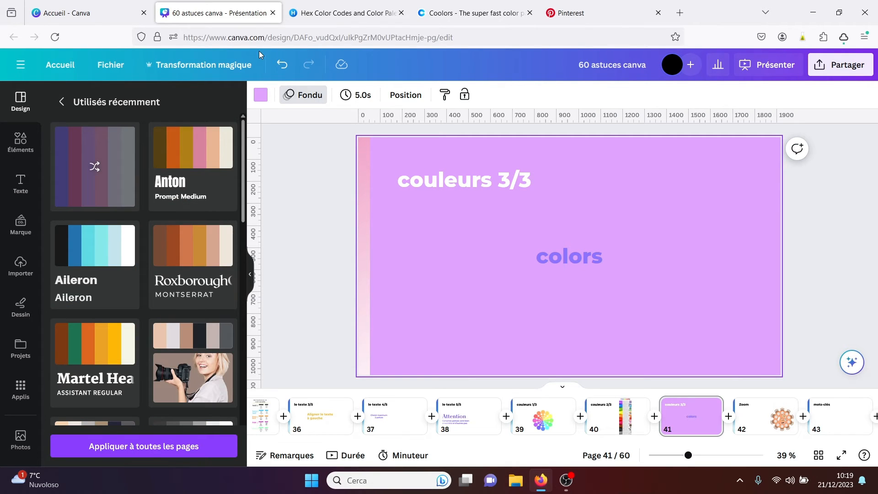
left_click(336, 2)
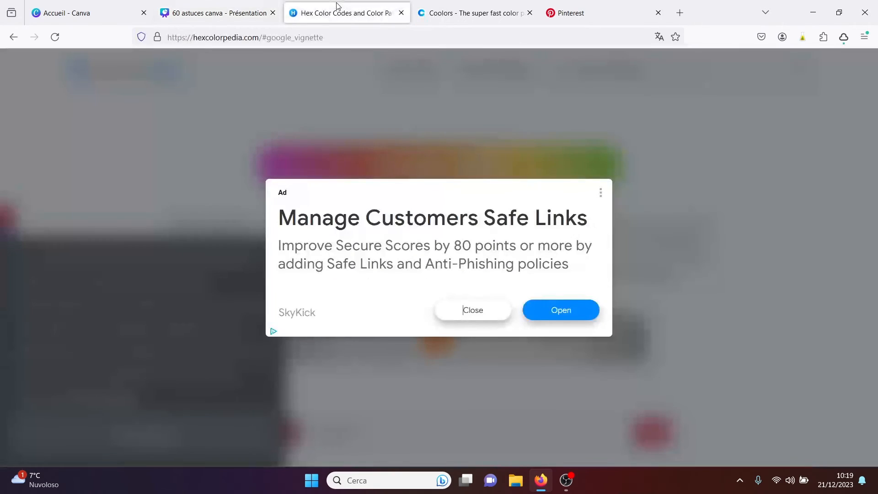
- Dismiss the ad and cookie notice, look up hex colour #aa2226, examine its colour schemes and close the Hexcolorpedia page
left_click(469, 312)
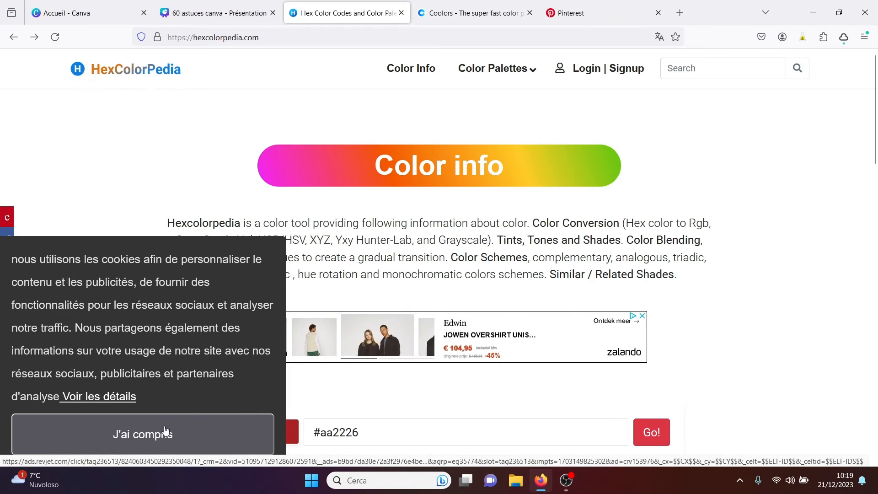
left_click(159, 436)
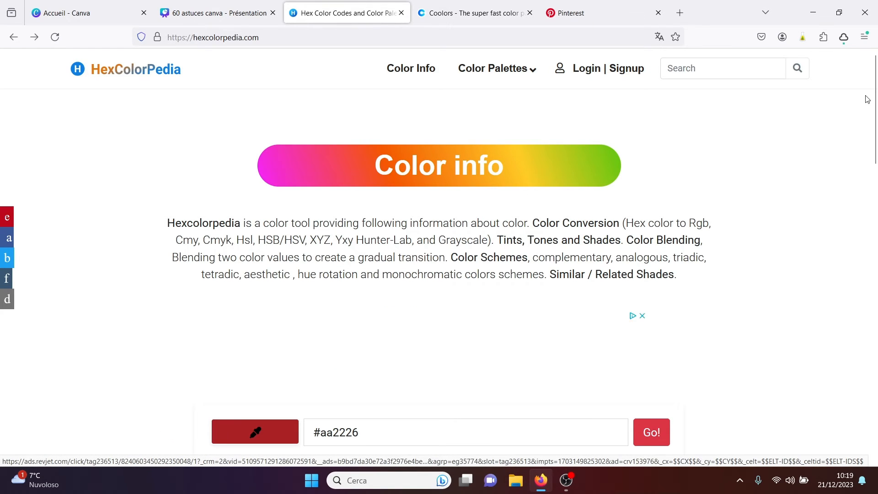
left_click_drag(873, 108, 874, 171)
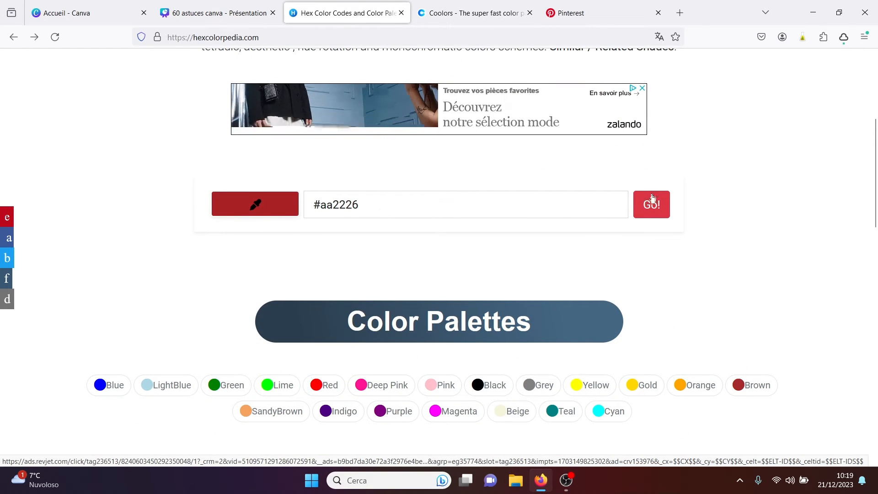
left_click(650, 211)
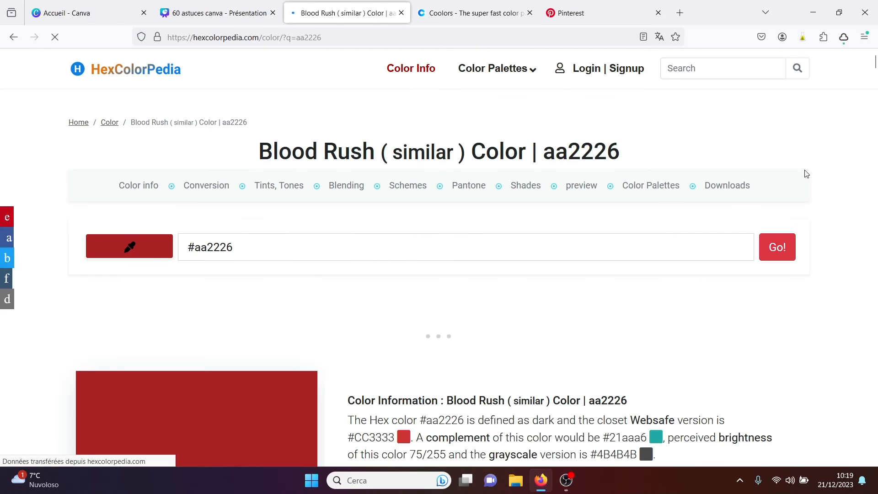
scroll(874, 64, "down", 2)
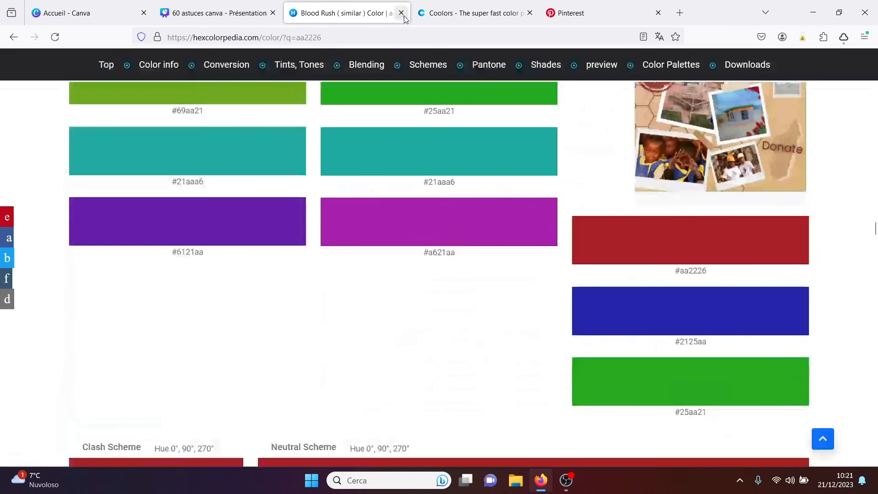
left_click(402, 12)
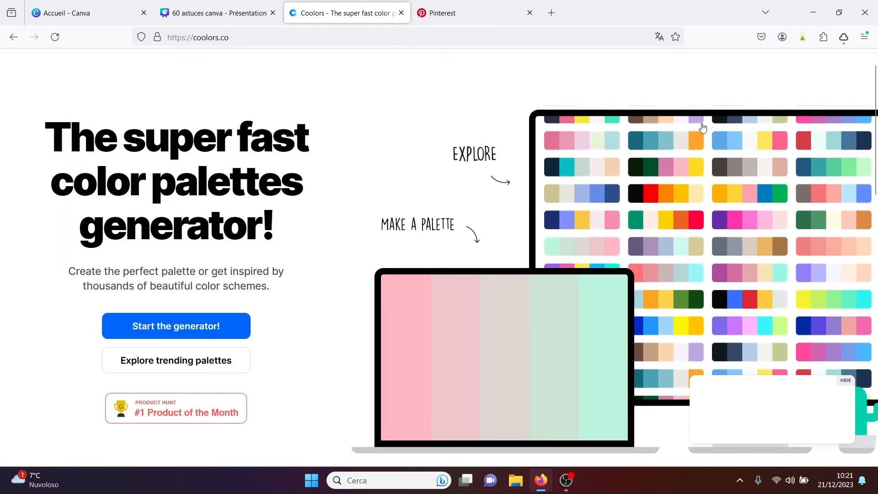
- Look over the Coolors home page and start its colour palette generator
scroll(876, 80, "down", 6)
scroll(472, 273, "up", 6)
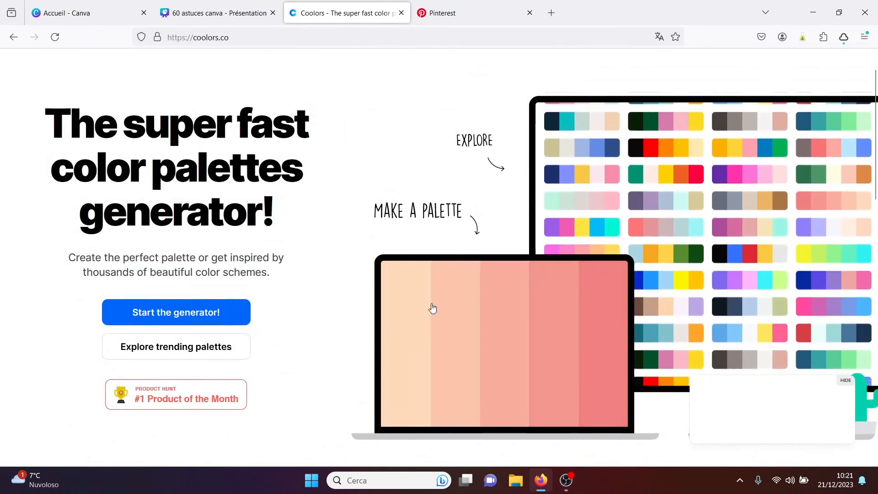
left_click(167, 314)
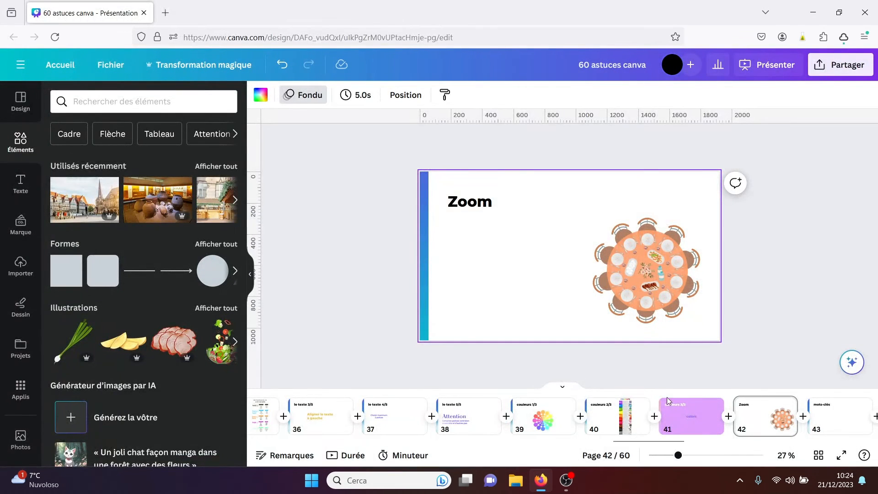
- Select the lower blue bottle on the table illustration of page 42 and nudge it slightly
left_click_drag(680, 461, 706, 464)
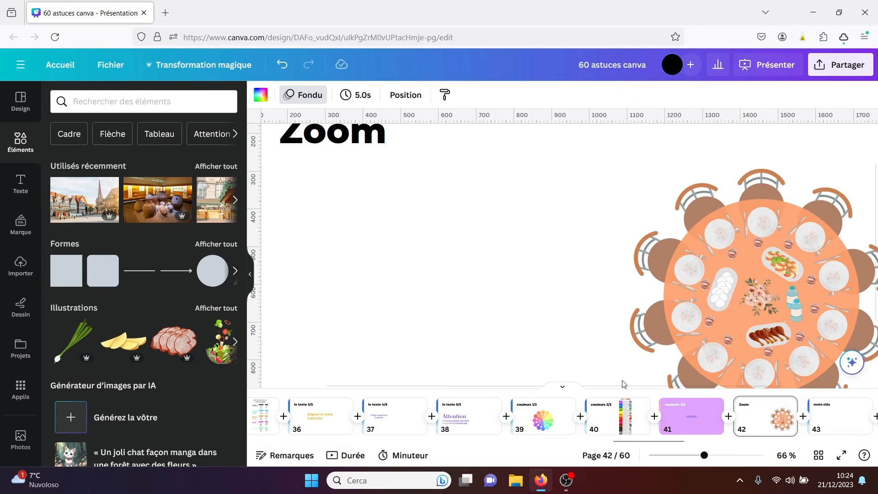
left_click_drag(625, 389, 719, 389)
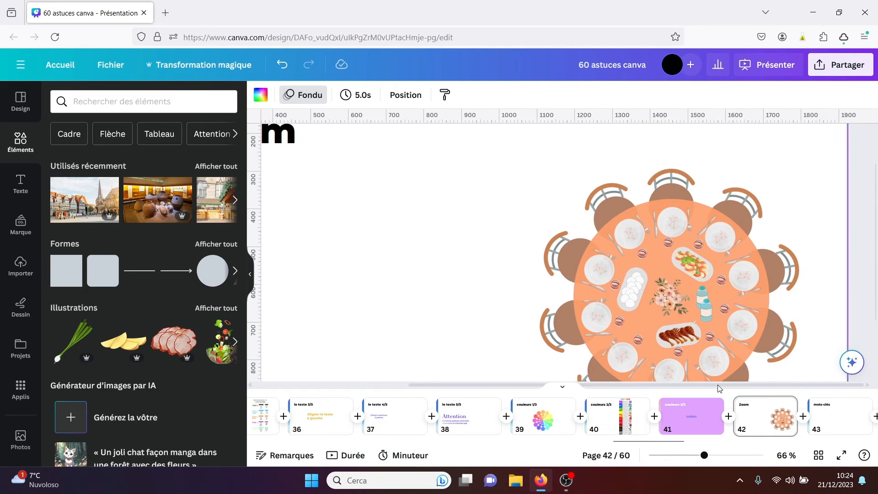
left_click(710, 312)
mouse_move(710, 313)
left_mouse_down()
mouse_move(710, 302)
mouse_move(645, 304)
mouse_move(710, 305)
left_mouse_up()
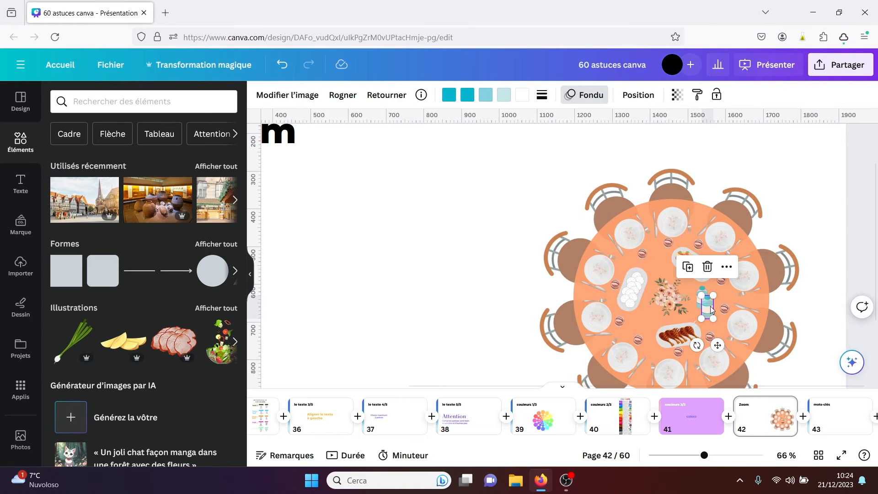
- On page 43, open the details of the recently used Bremen city photo and browse its creator's other elements
left_click(829, 422)
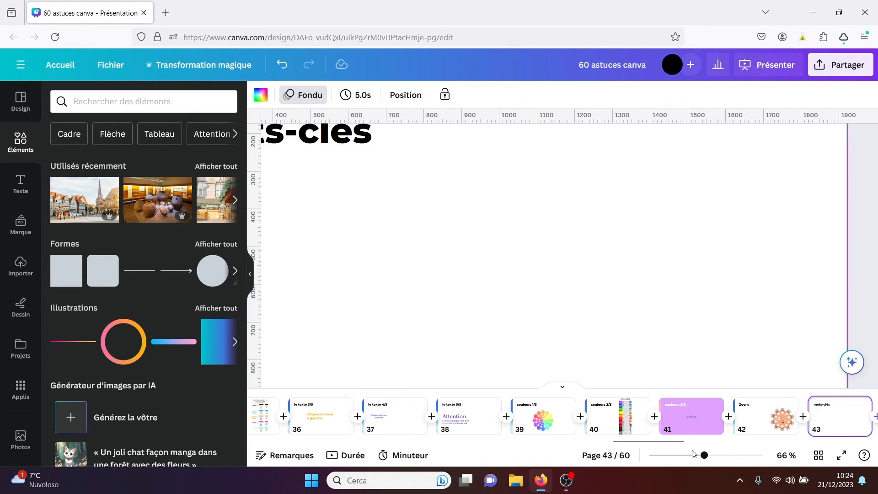
left_click_drag(704, 457, 676, 462)
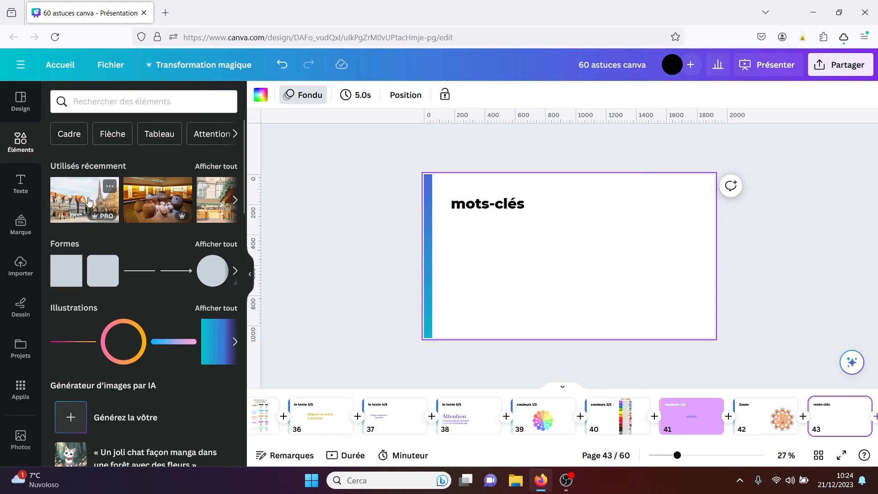
left_click(110, 187)
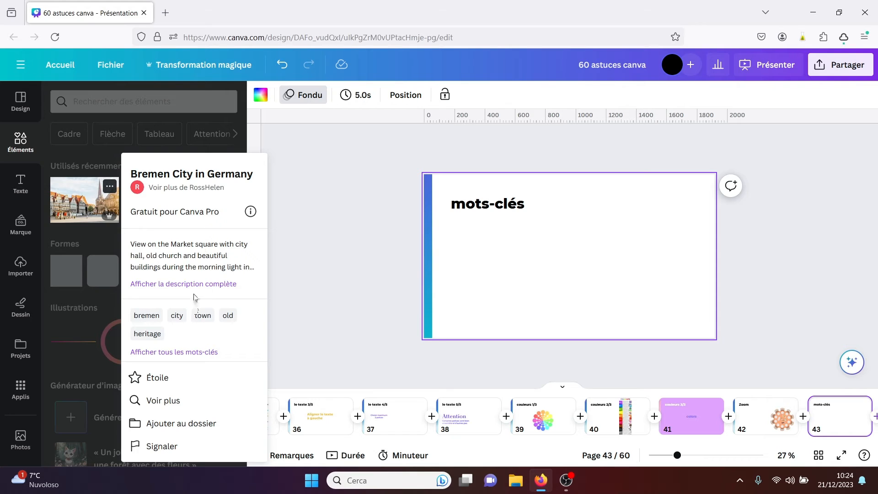
left_click(204, 188)
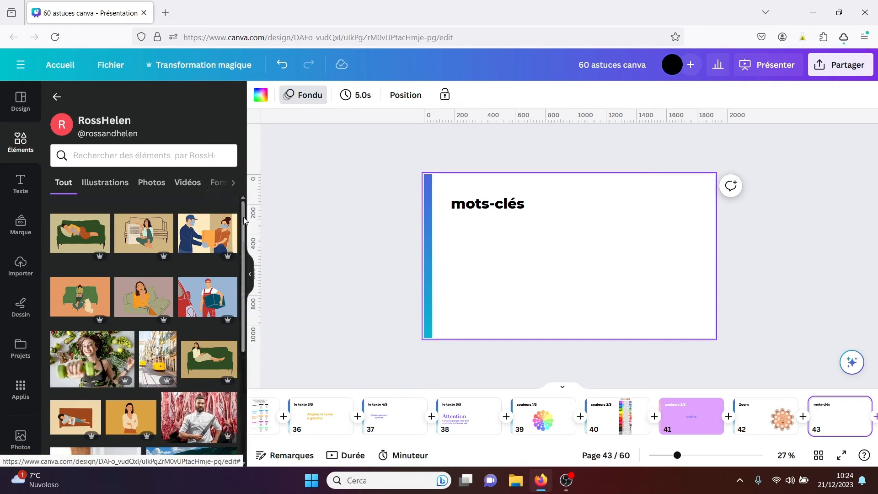
scroll(245, 299, "down", 2)
scroll(243, 202, "up", 3)
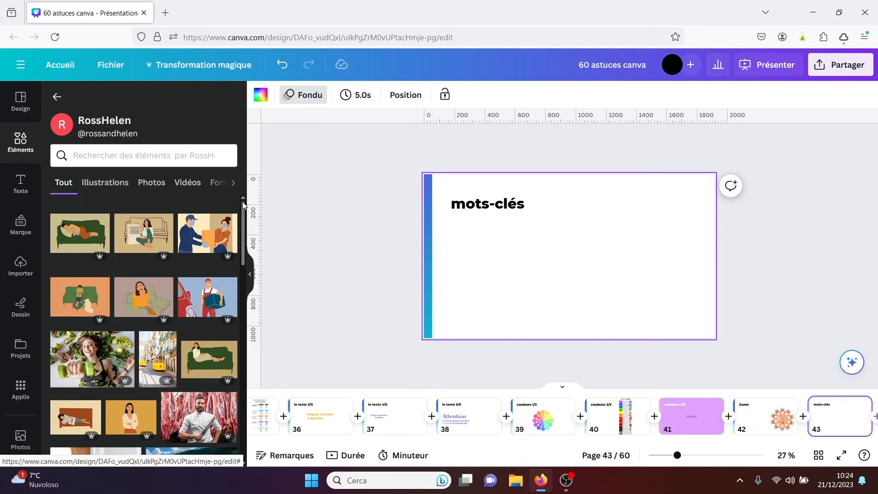
left_click(57, 97)
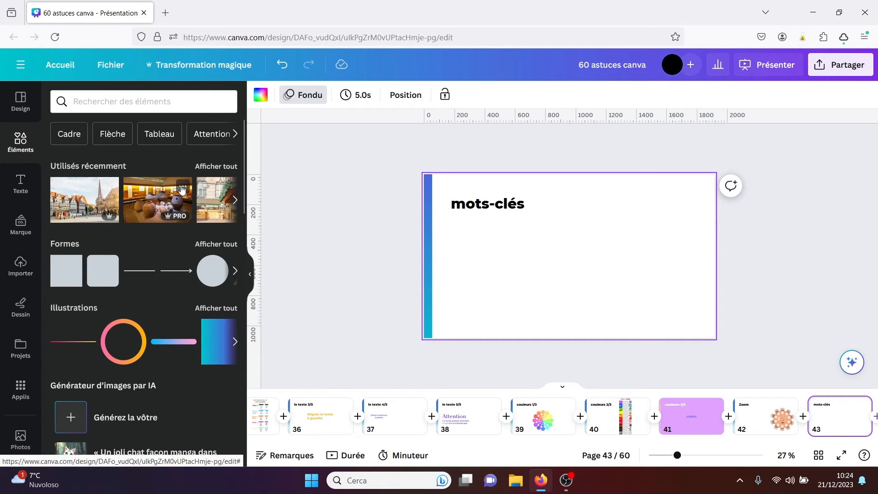
- Open the details of the recently used Deutsches Museum photo and search the elements by its keyword "hall"
left_click(182, 187)
mouse_move(324, 213)
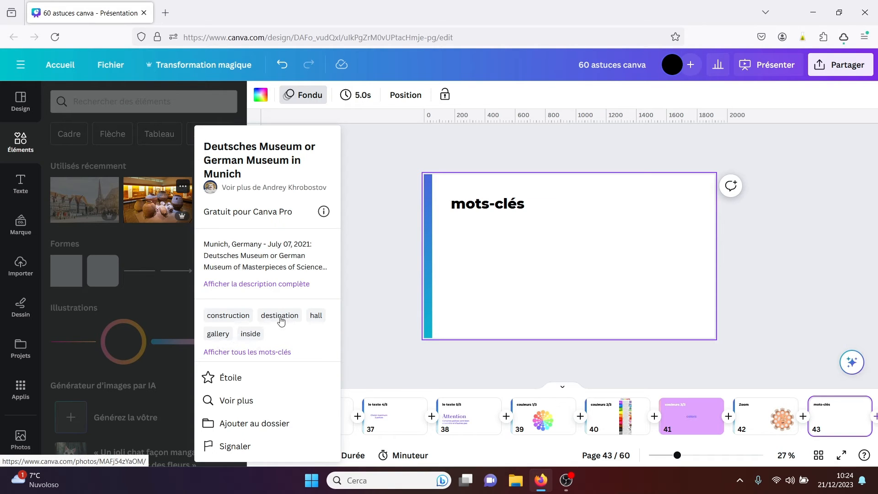
left_click(316, 316)
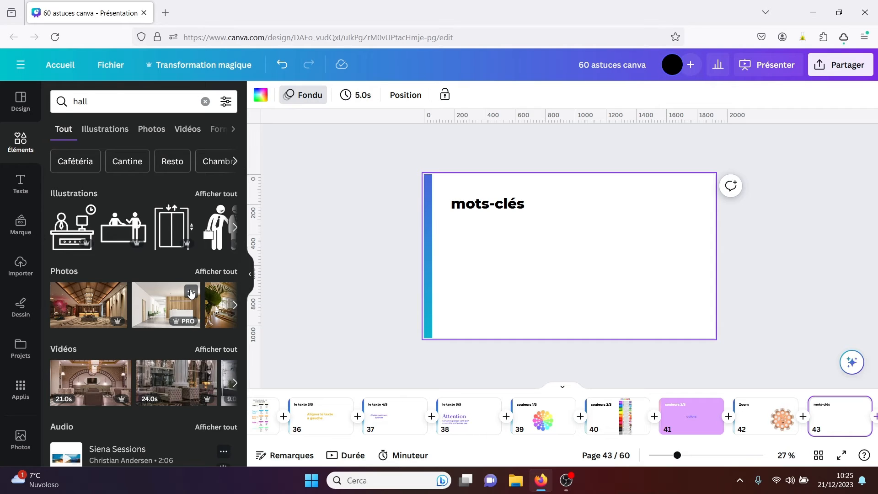
- Search by the white reception photo's "Domestic Room" keyword, insert the Victorian living room photo on page 43 and shrink it clear of the title
left_click(192, 293)
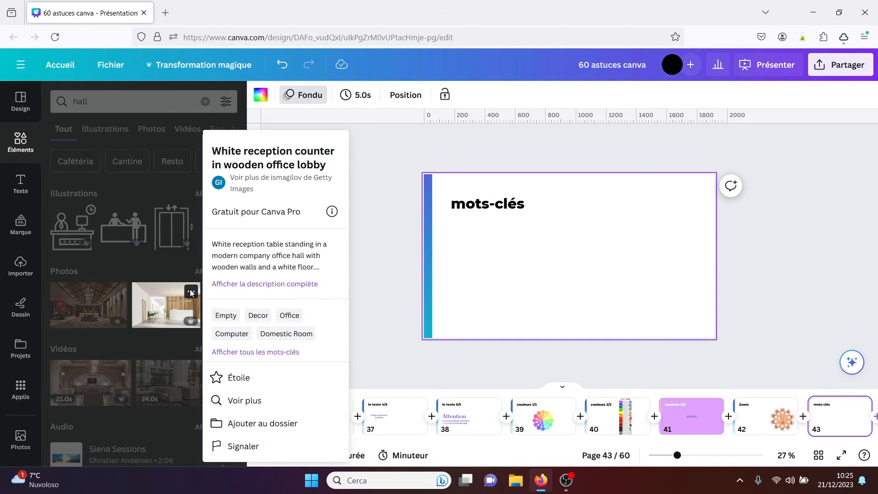
left_click(294, 334)
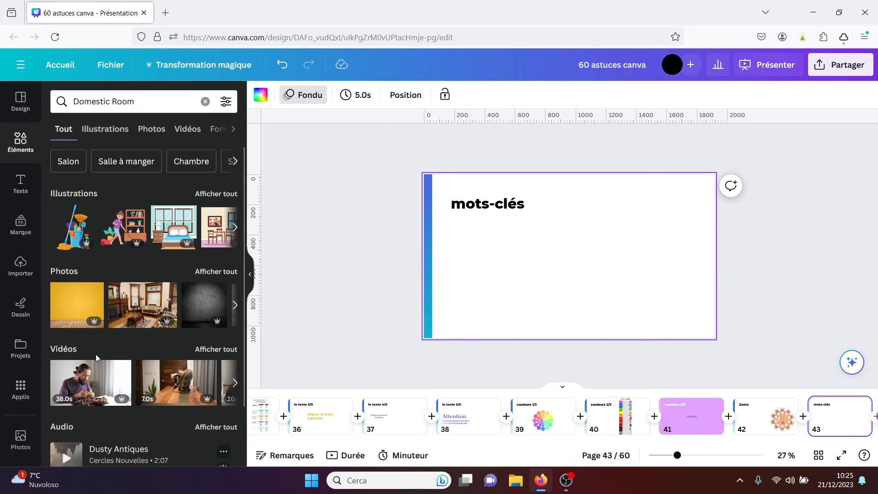
left_click(136, 309)
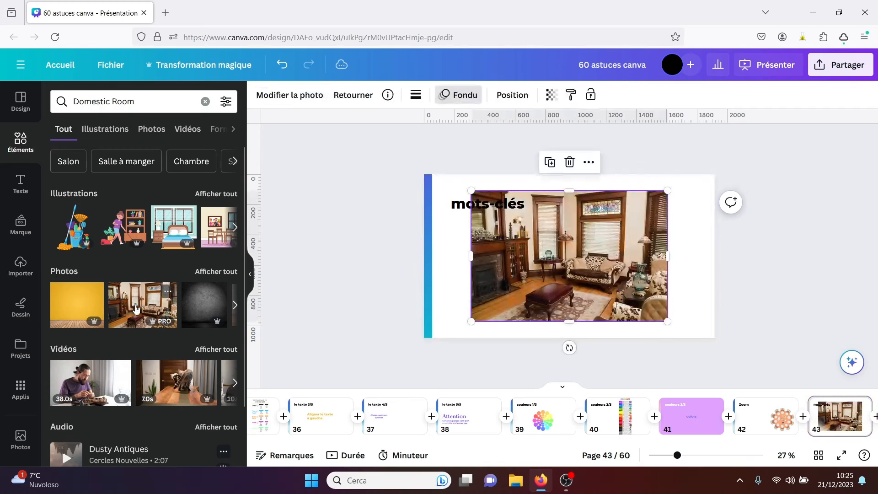
left_click_drag(471, 191, 533, 231)
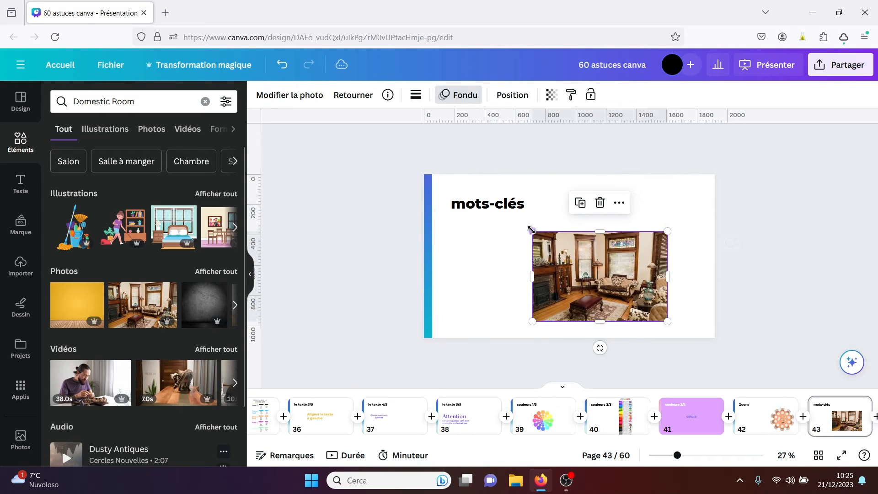
- Add the living room photo to the "exemple" folder from its information details
left_click(388, 96)
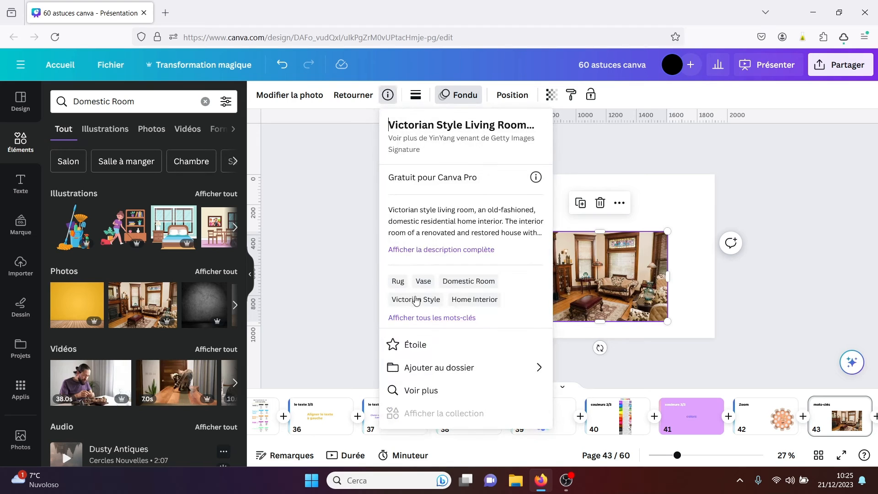
left_click(440, 368)
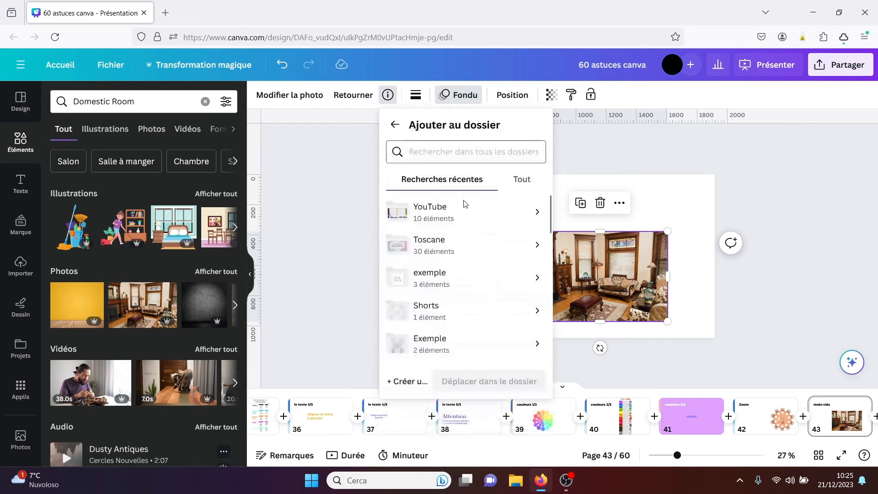
left_click(452, 282)
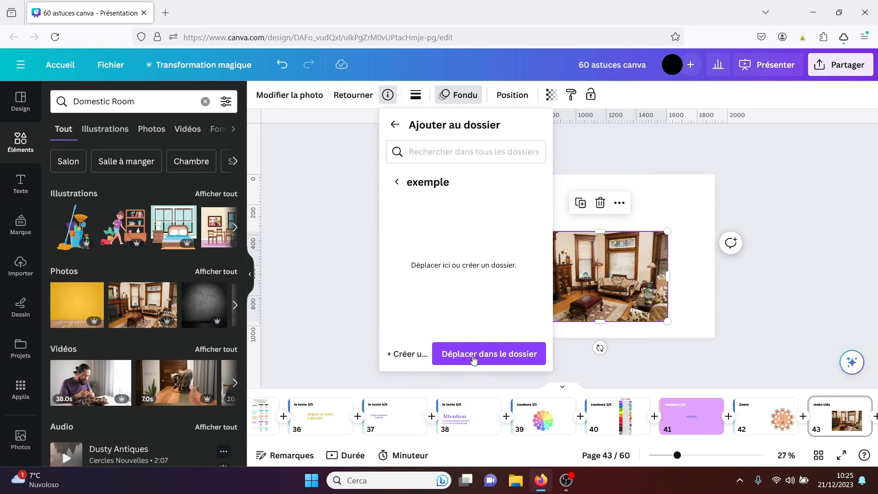
left_click(473, 356)
left_click(748, 199)
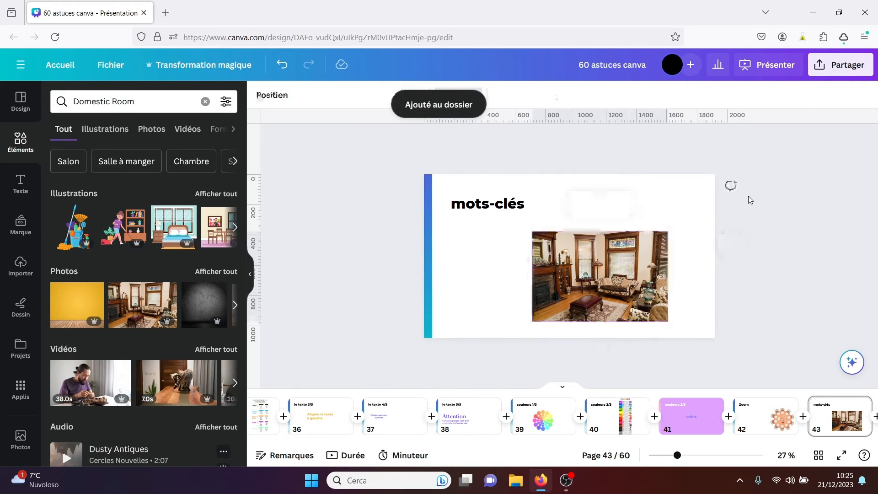
- Browse more elements by the living room photo's provider, Getty Images Signature, and collapse the elements list
left_click(583, 273)
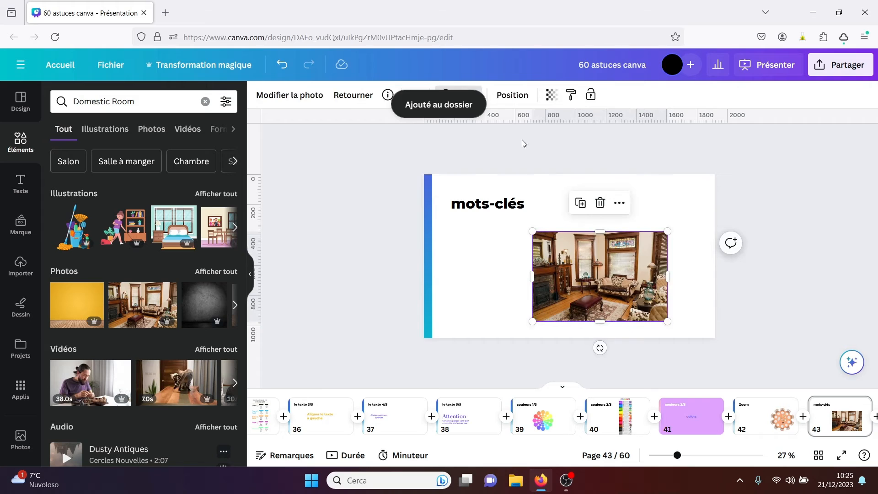
left_click(387, 95)
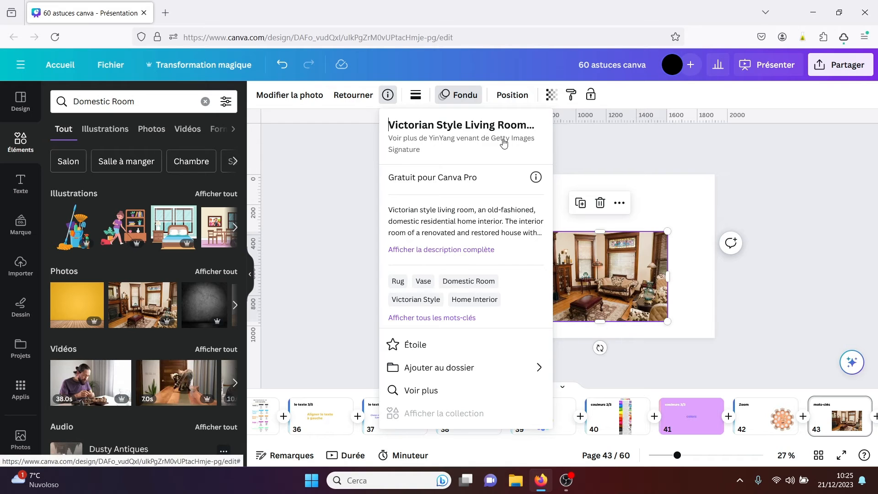
left_click(440, 143)
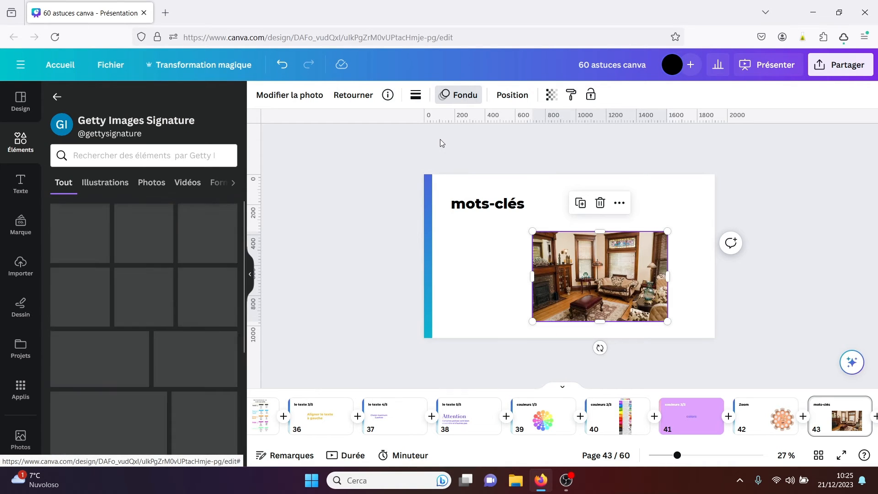
scroll(241, 381, "down", 4)
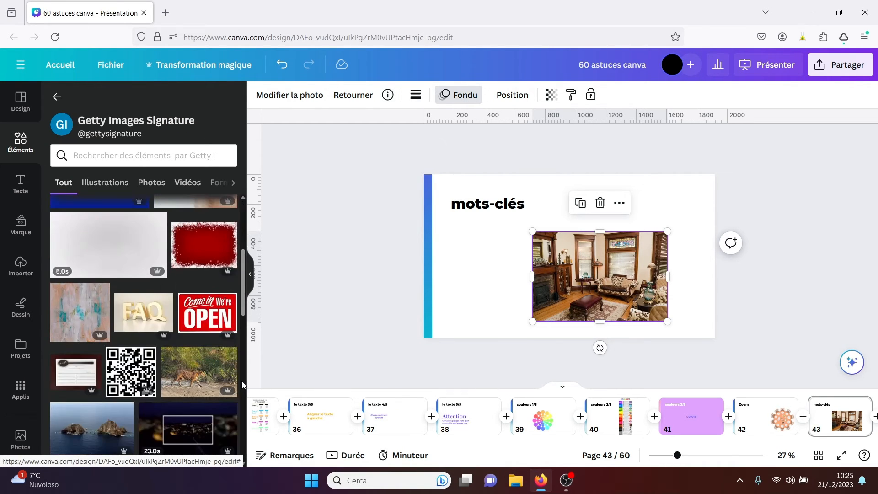
left_click(249, 279)
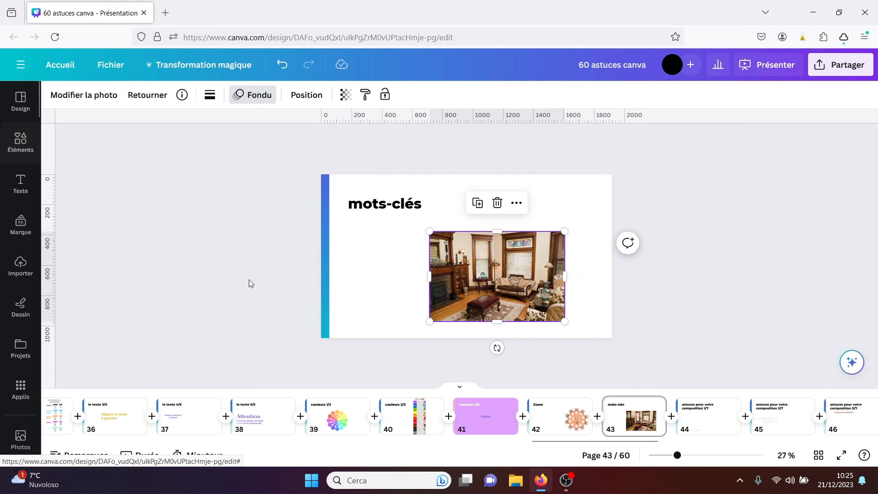
- Open page 44, "astuces pour votre composition 1/7", and examine the empty space between its title and the "vive les espaces blancs" text
left_click(703, 415)
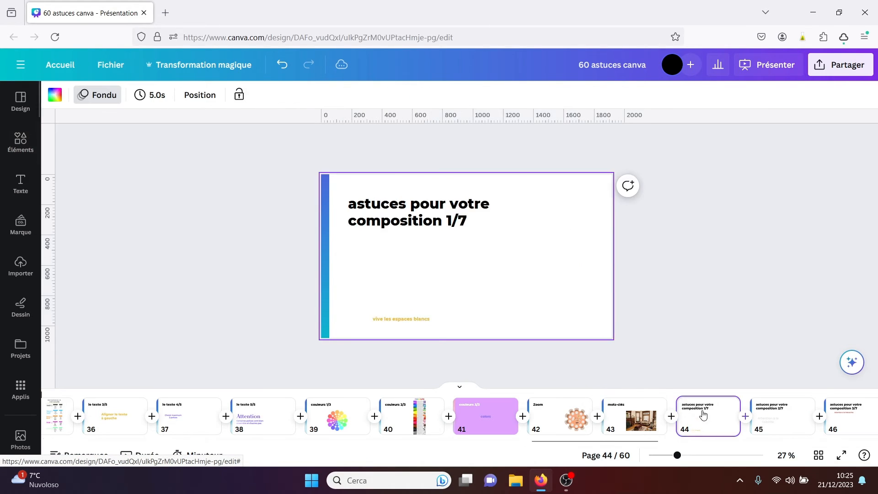
left_click(737, 273)
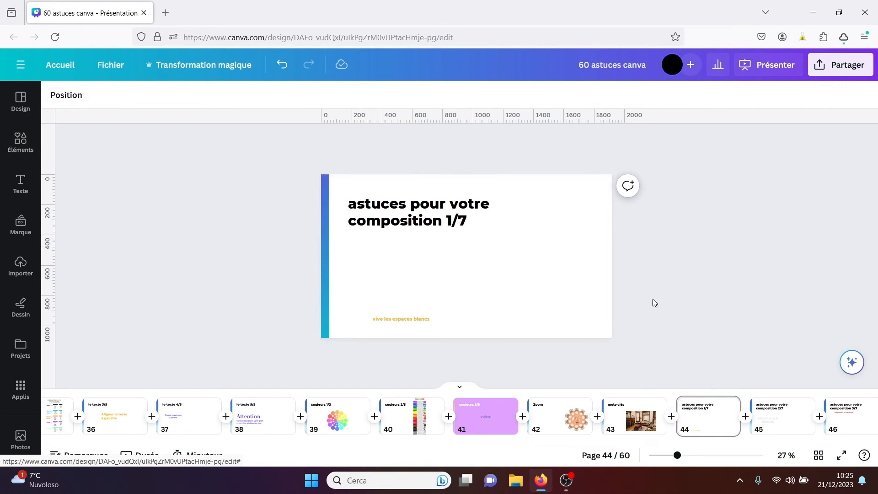
left_click(428, 221)
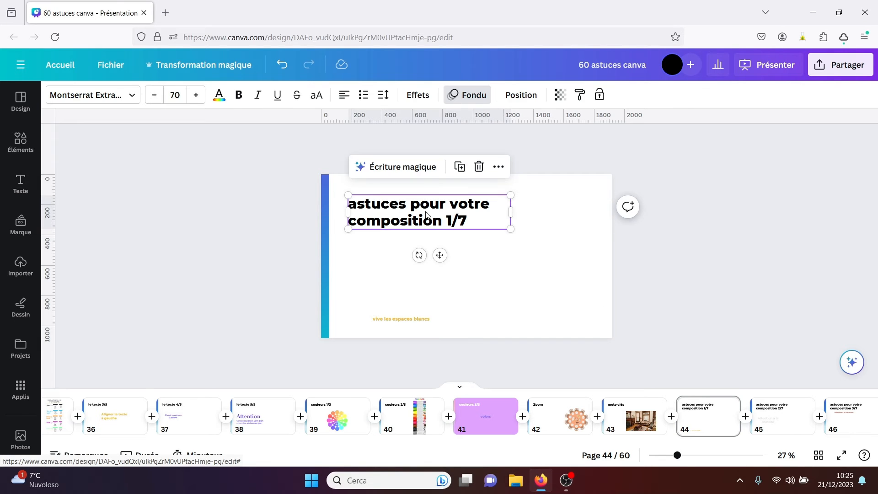
left_click(368, 263)
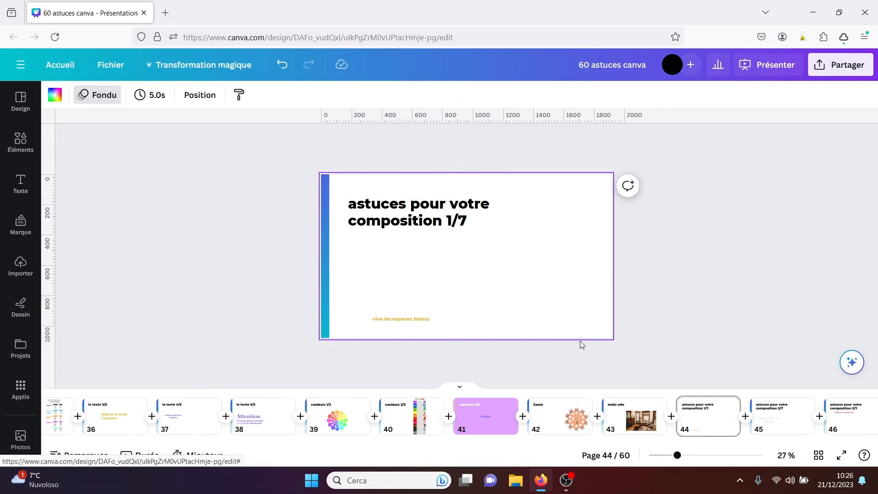
left_click(668, 230)
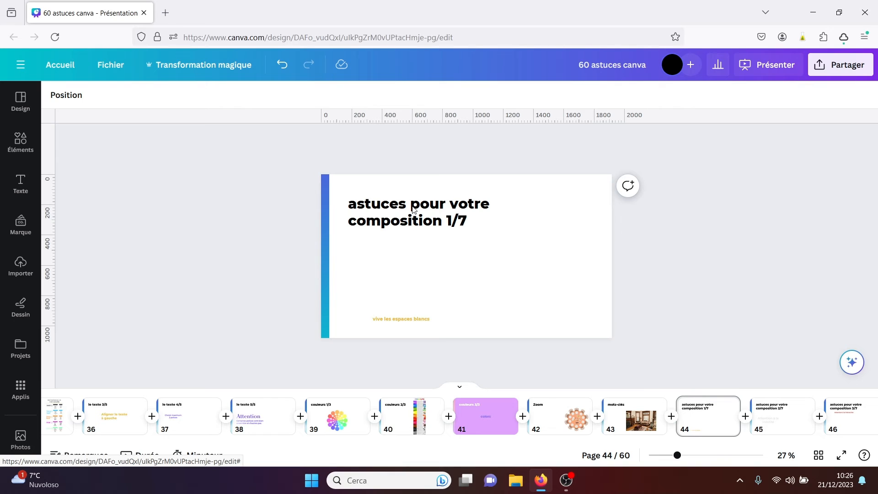
left_click(395, 322)
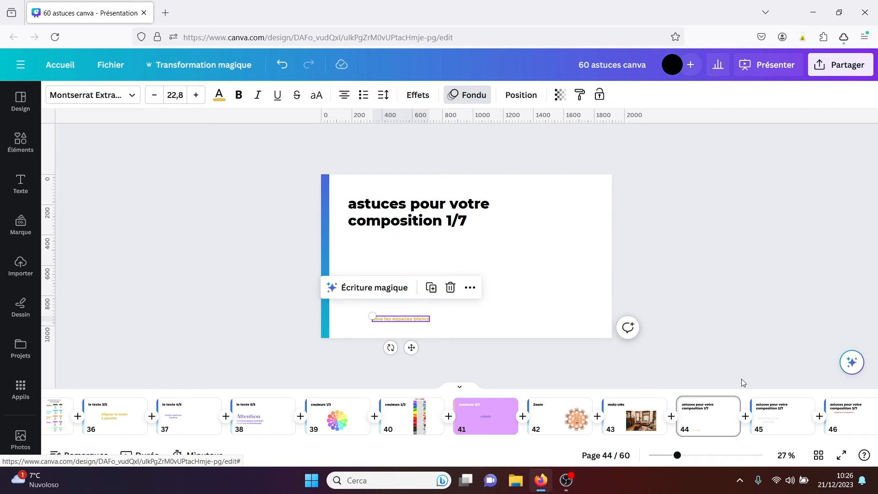
- On page 45, set the transparency of the "Attention à la lisibilité" text to 34
left_click(777, 428)
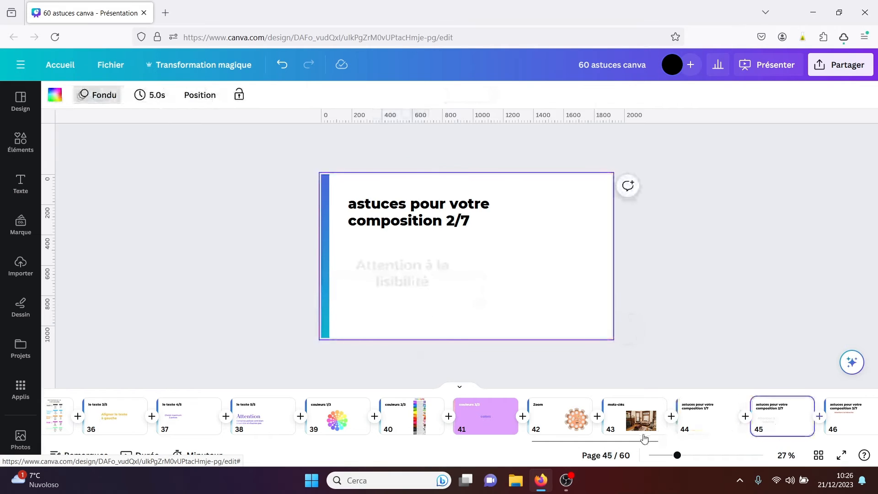
left_click_drag(643, 442, 660, 443)
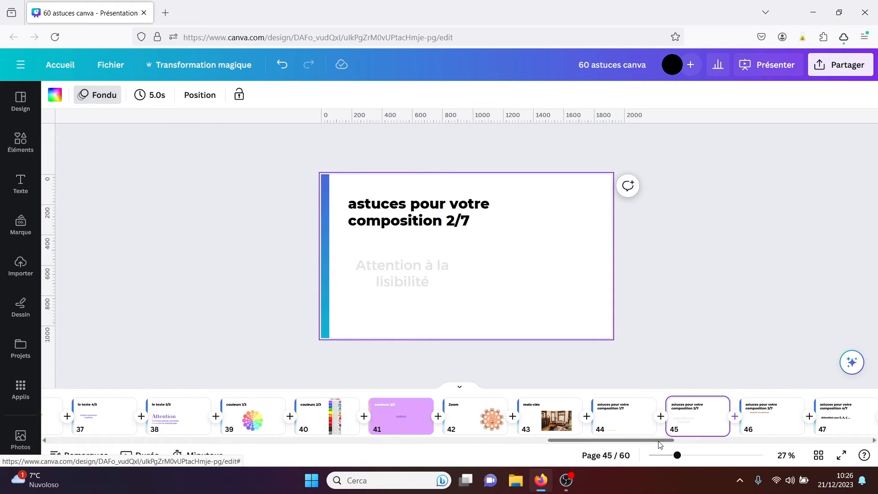
left_click(408, 271)
left_click(547, 229)
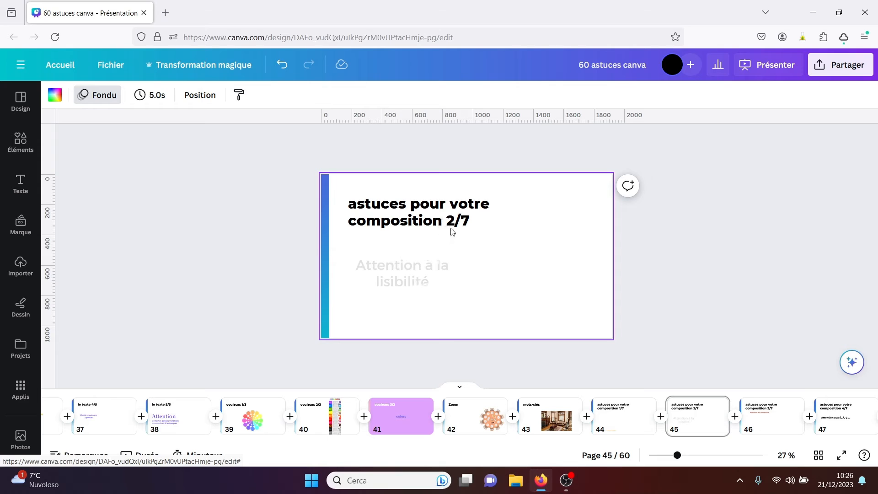
left_click(420, 270)
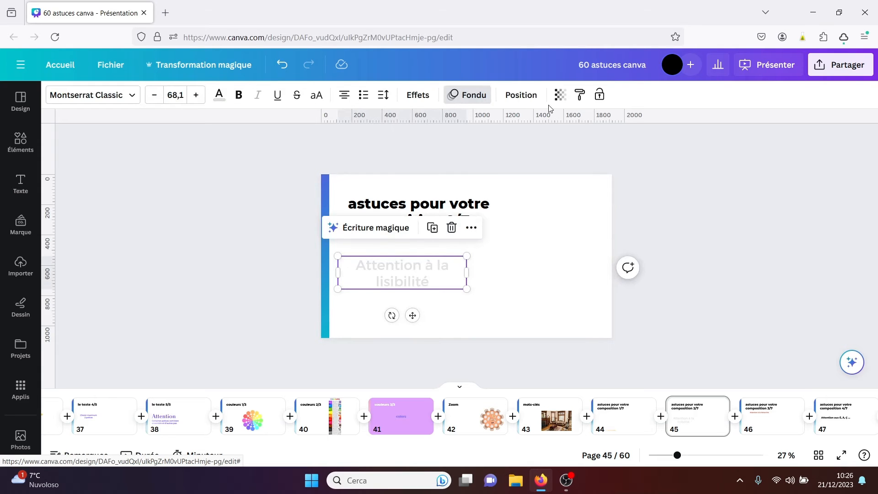
left_click(560, 95)
left_click_drag(562, 144, 488, 145)
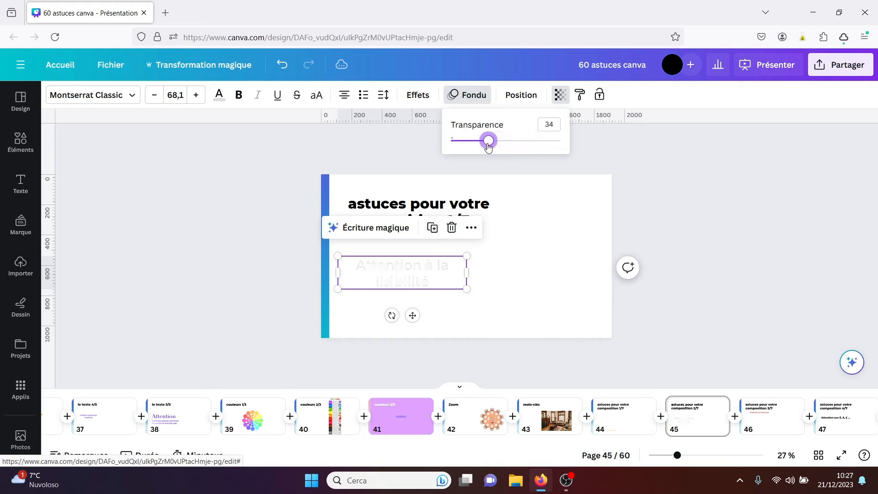
left_click(547, 231)
left_click(680, 228)
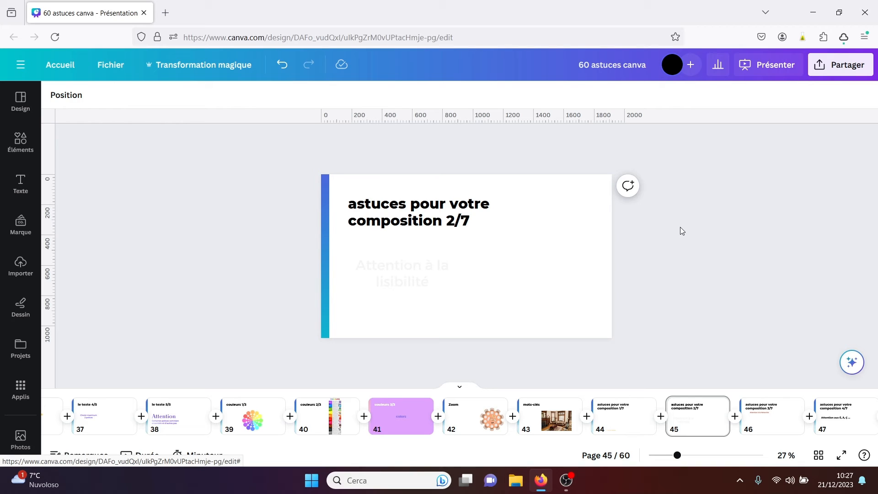
- Open page 46 and enlarge the red "Attention à la hiérarchie" text to about size 135 so it runs past the slide
left_click(753, 405)
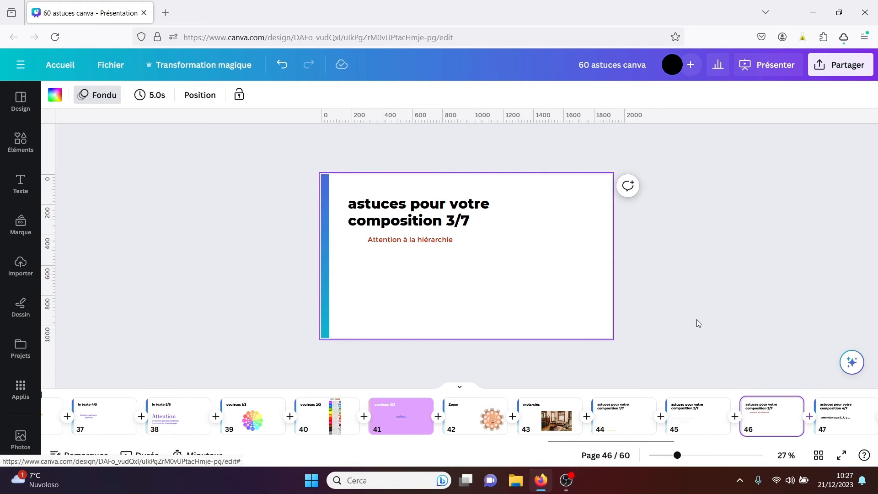
left_click(427, 244)
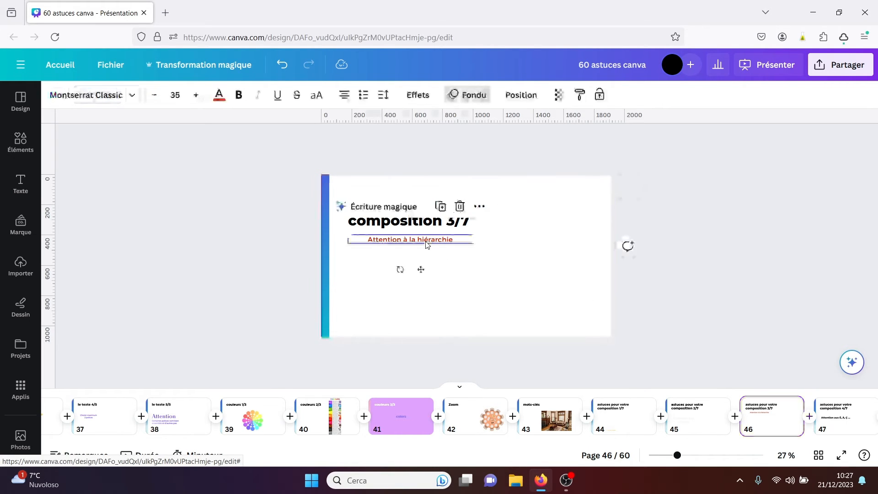
left_click_drag(347, 235, 9, 80)
left_click_drag(350, 234, 617, 257)
left_click(715, 201)
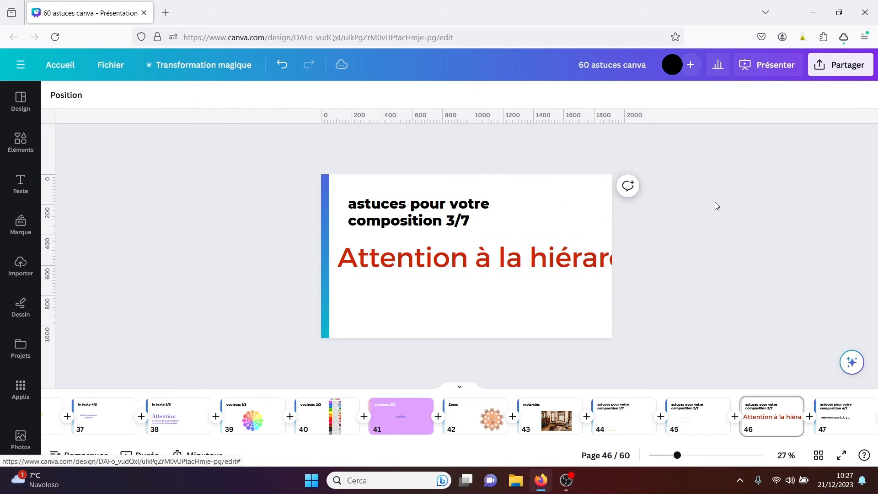
- Shrink the "Attention à la hiérarchie" text to about size 50.5, below the title on page 46
left_click(525, 270)
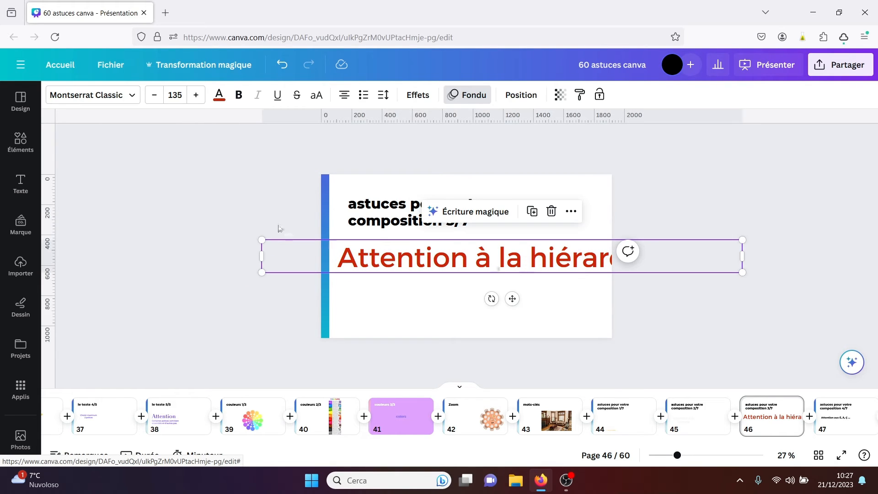
left_click_drag(258, 240, 364, 254)
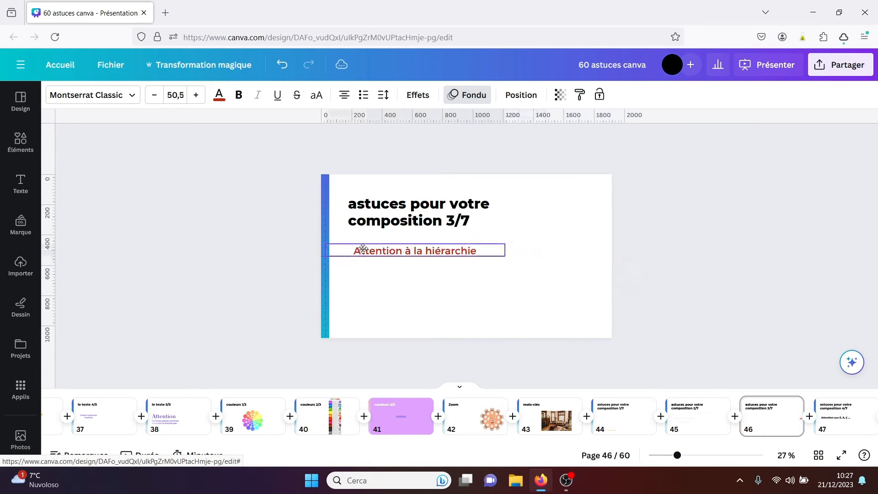
left_click(562, 222)
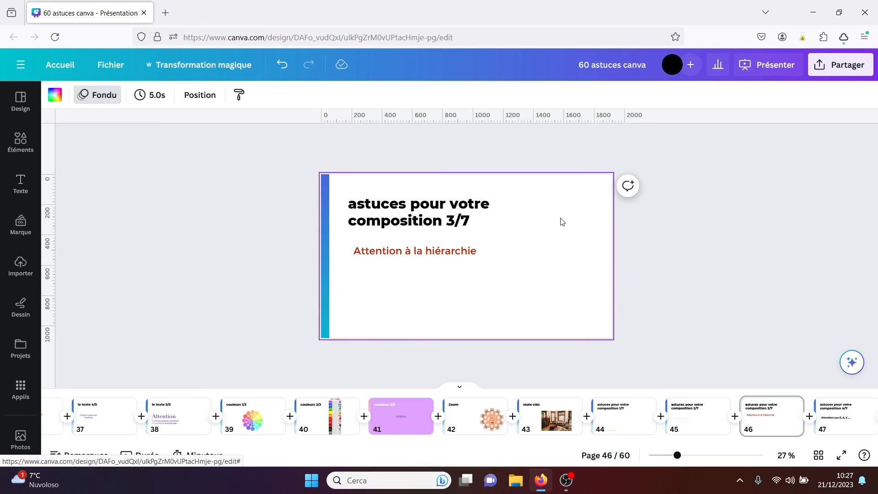
left_click(653, 241)
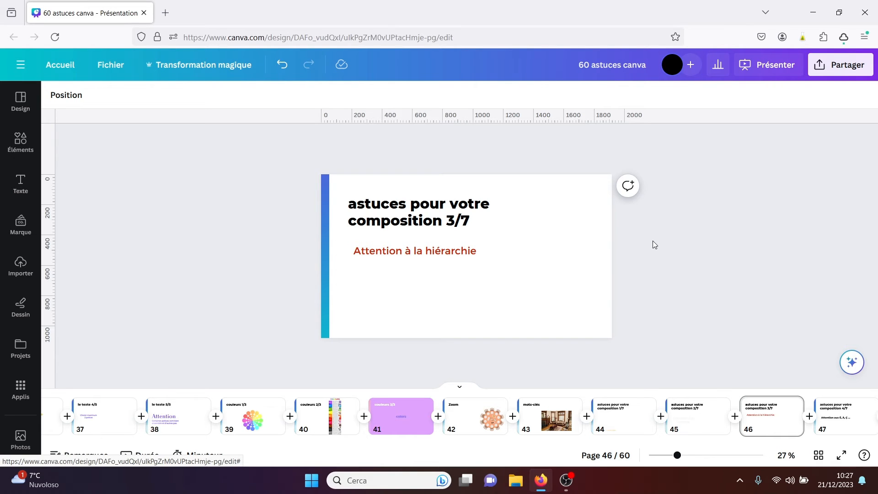
- Enlarge the "astuces pour votre composition 3/7" title to about size 90.6
left_click(444, 209)
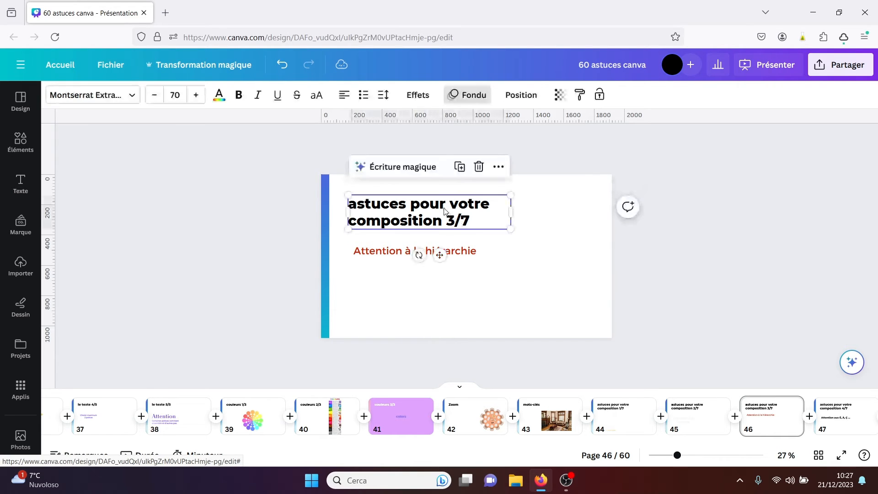
left_click_drag(511, 228, 557, 246)
left_click(592, 262)
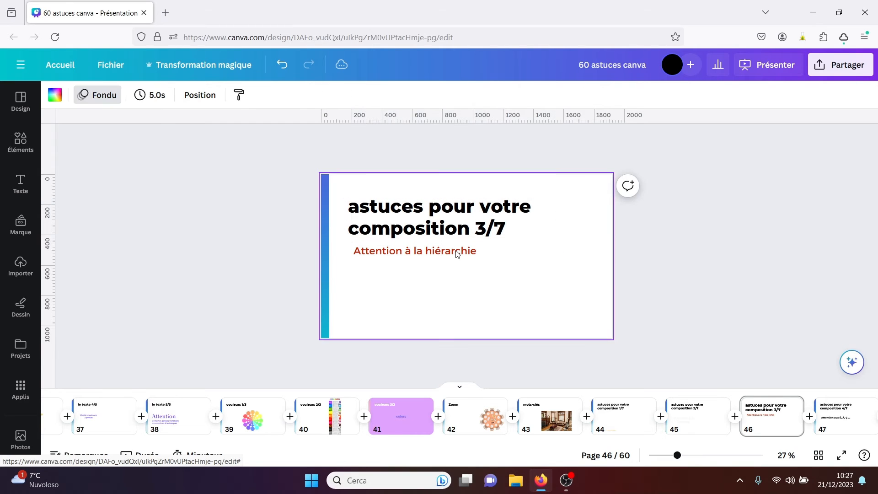
- Line up the "Attention à la hiérarchie" subtitle under the title's left edge with left-aligned text at size 40
left_click_drag(447, 255, 469, 254)
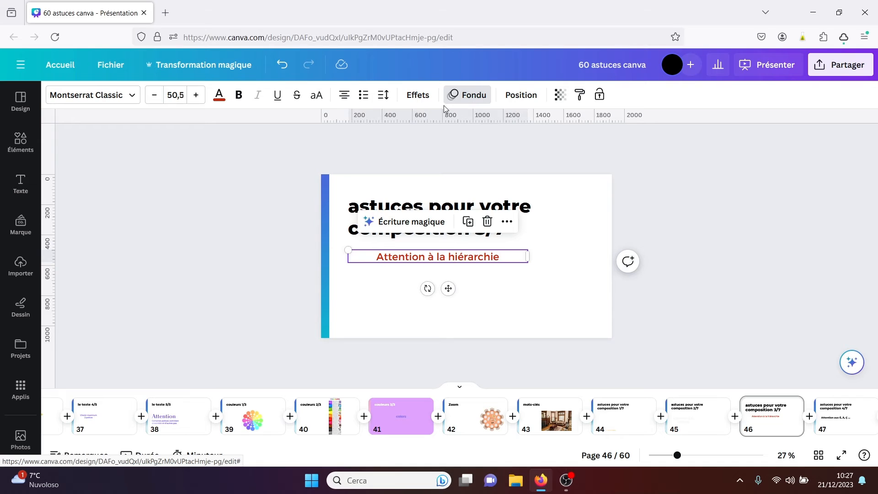
left_click(346, 96)
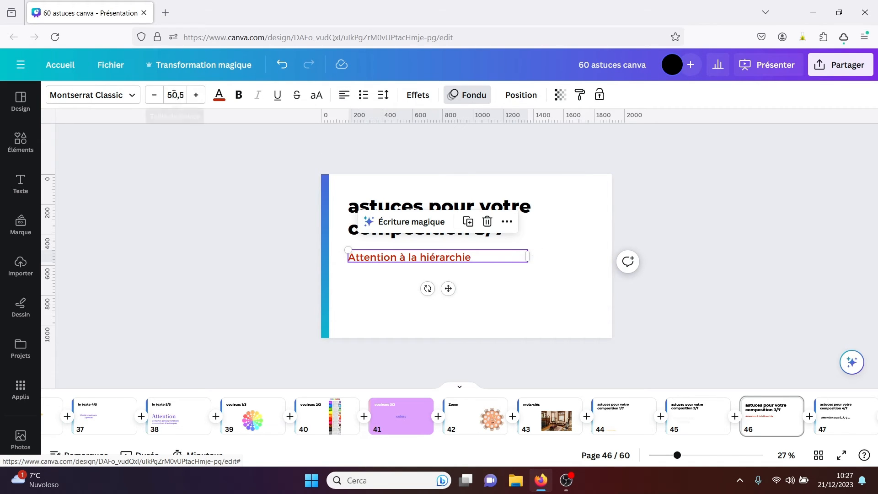
left_click(513, 309)
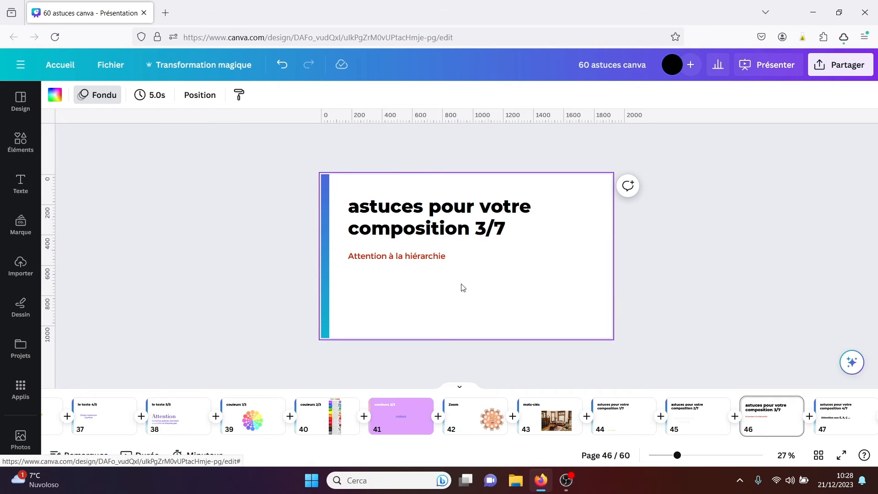
left_click(413, 218)
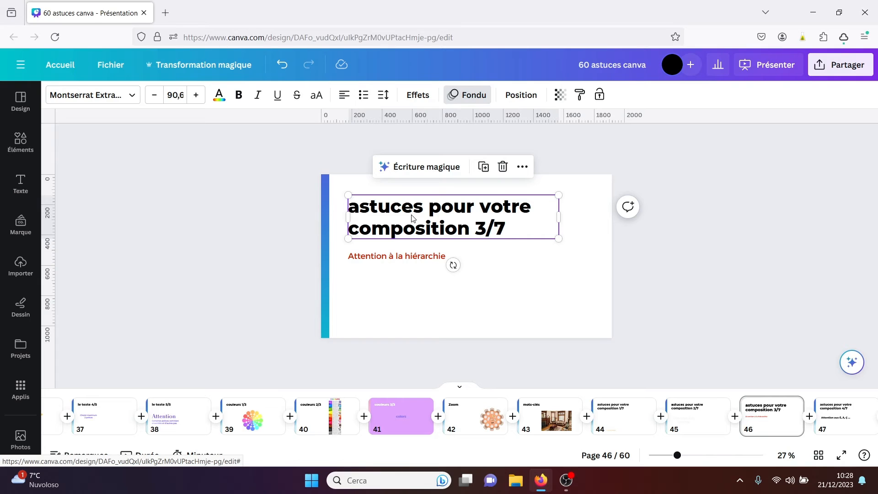
left_click(406, 259)
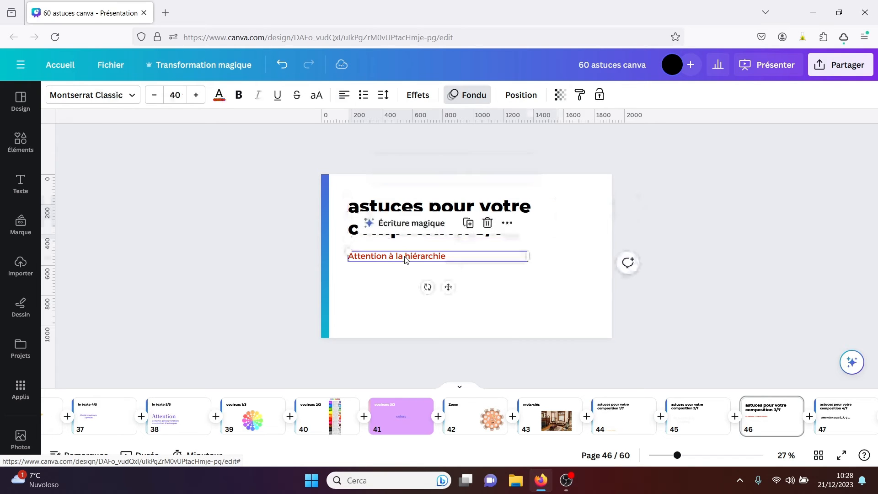
left_click(569, 305)
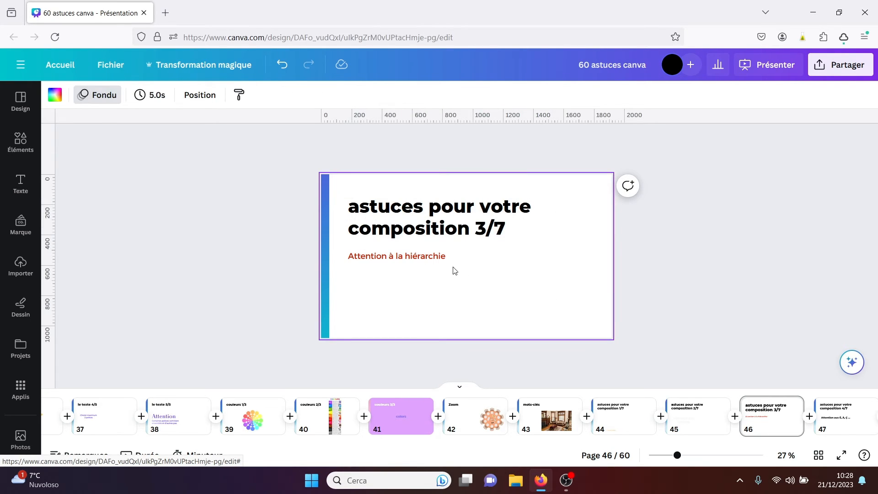
- Recolour the "Attention à la hiérarchie" subtitle with the pale beige document colour
left_click(443, 258)
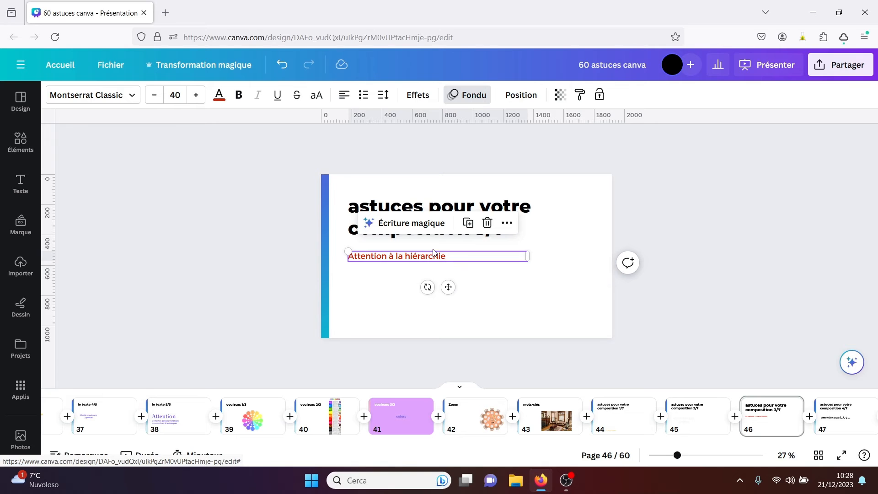
left_click(219, 95)
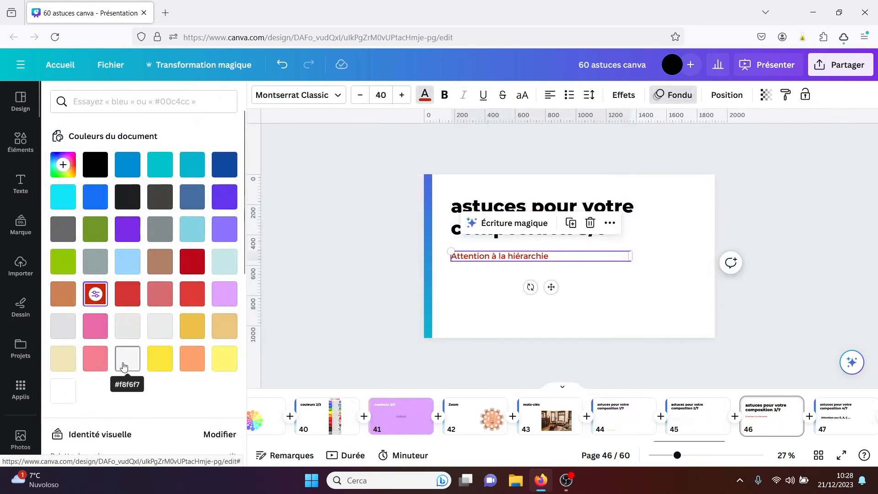
left_click(64, 361)
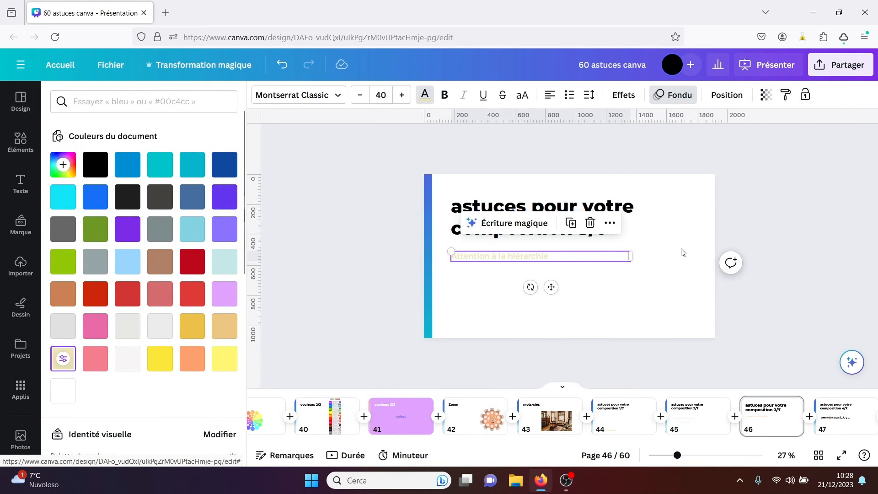
left_click(682, 249)
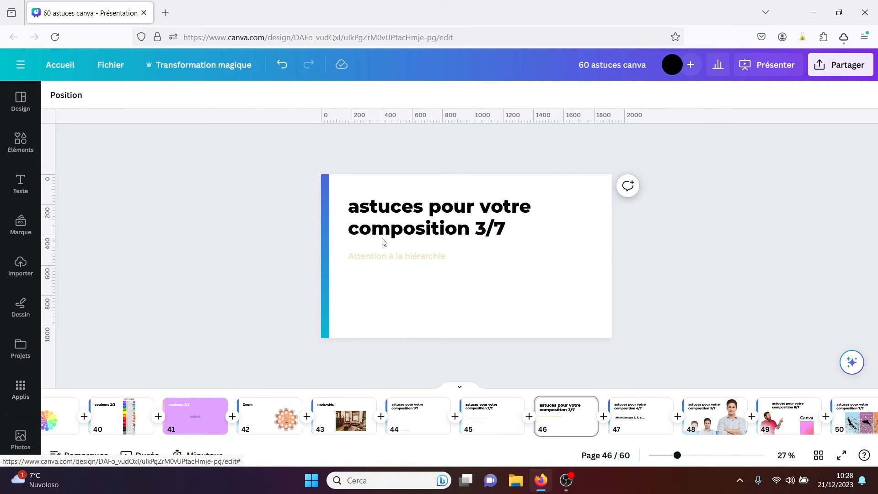
left_click(410, 216)
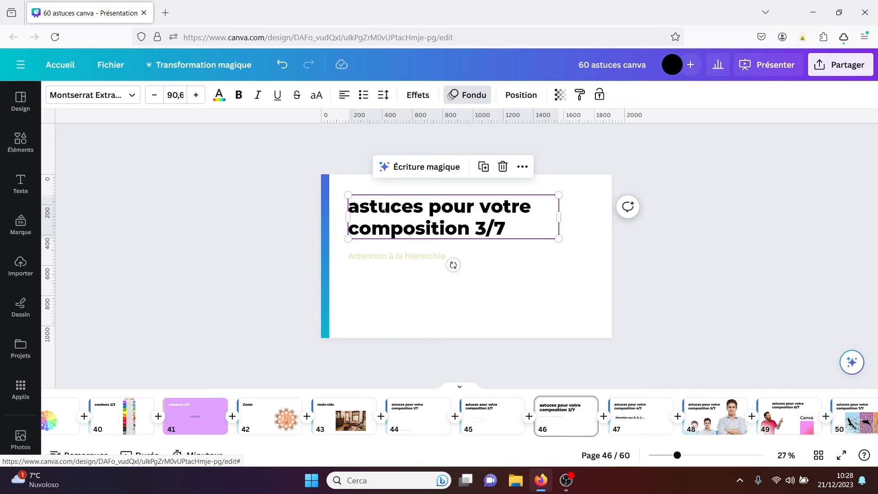
left_click(388, 259)
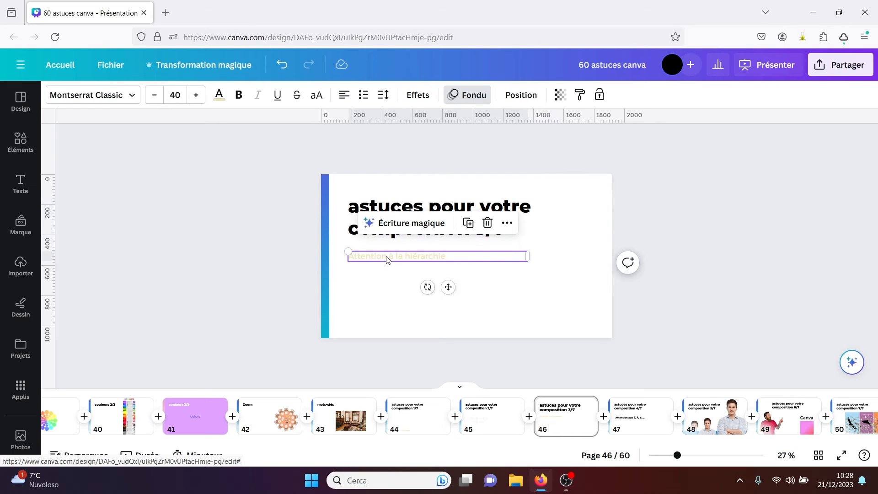
left_click(566, 286)
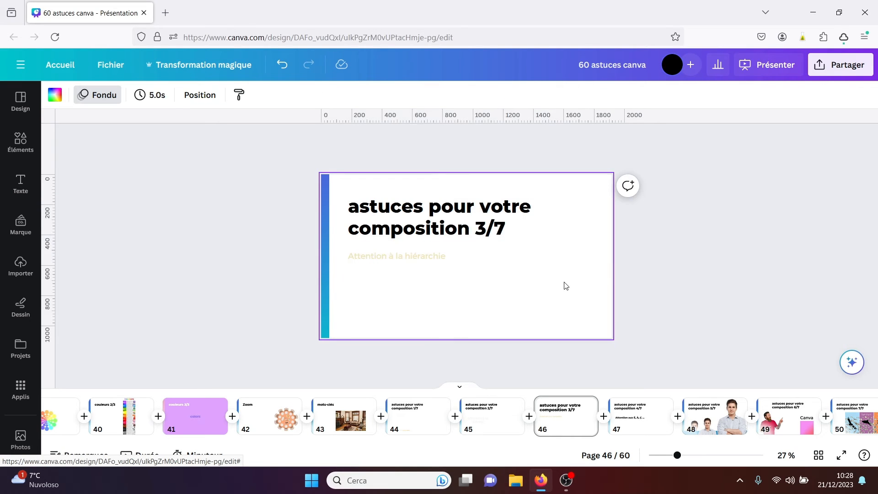
left_click(489, 228)
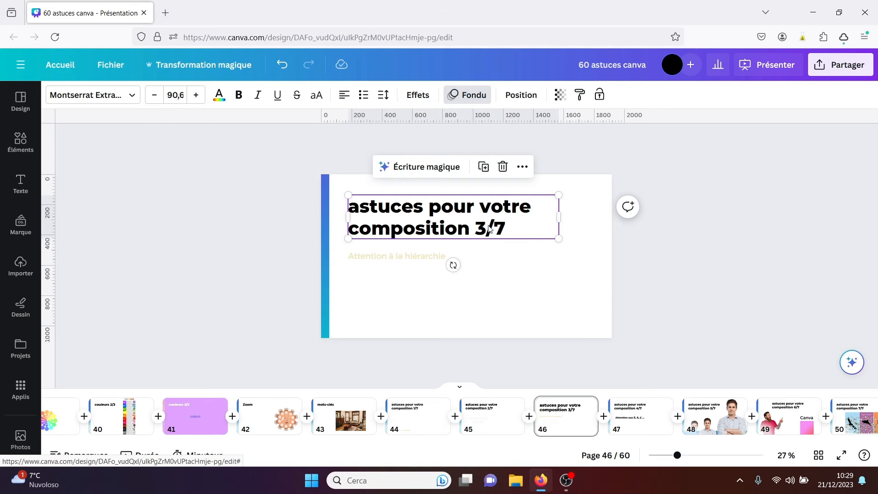
- Recolour the "astuces pour votre composition 3/7" title with the document's dark red #bd081b
left_click(219, 95)
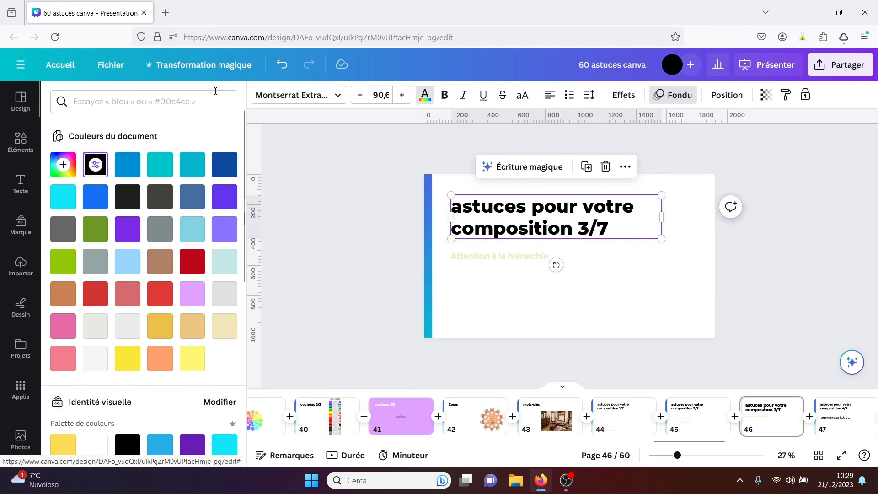
left_click(192, 261)
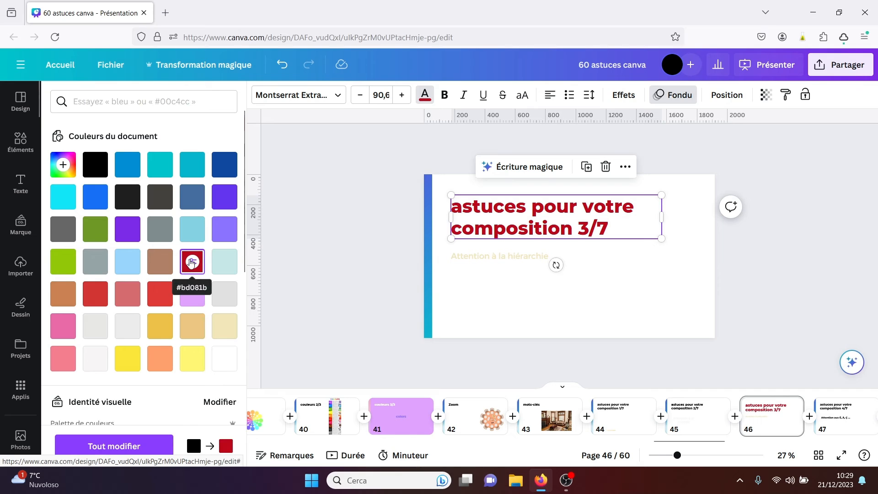
left_click(95, 294)
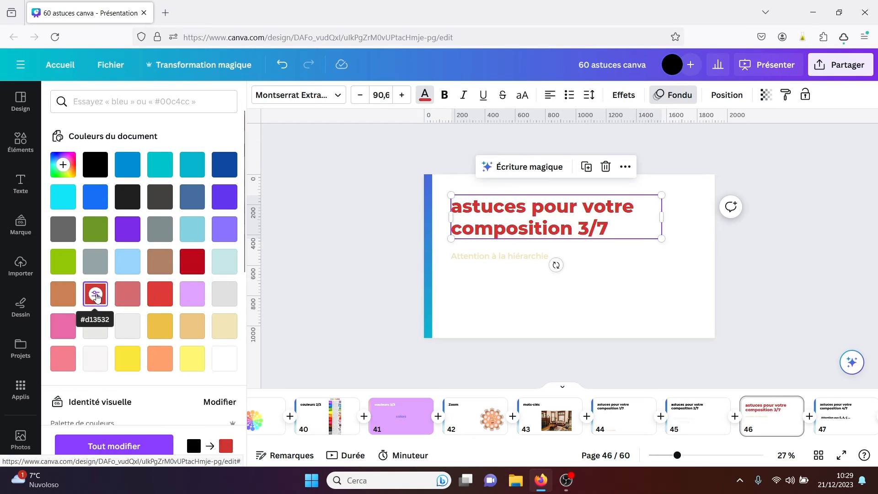
left_click(192, 261)
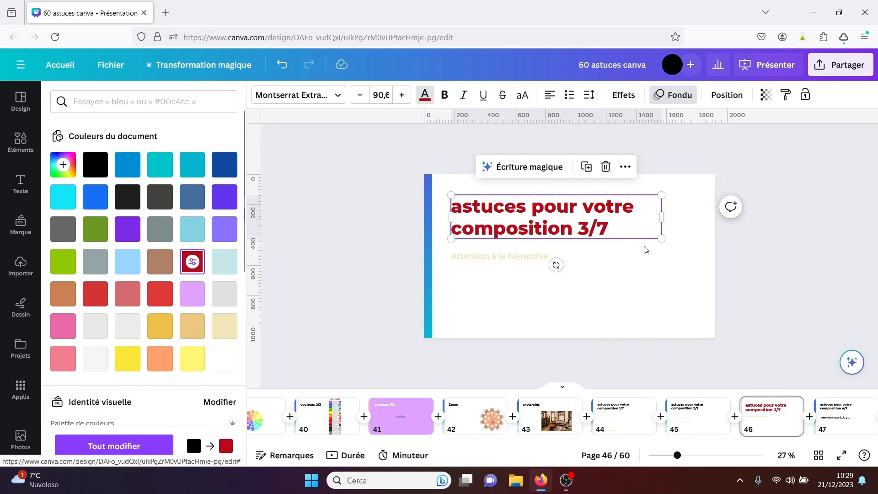
left_click(698, 260)
left_click(698, 262)
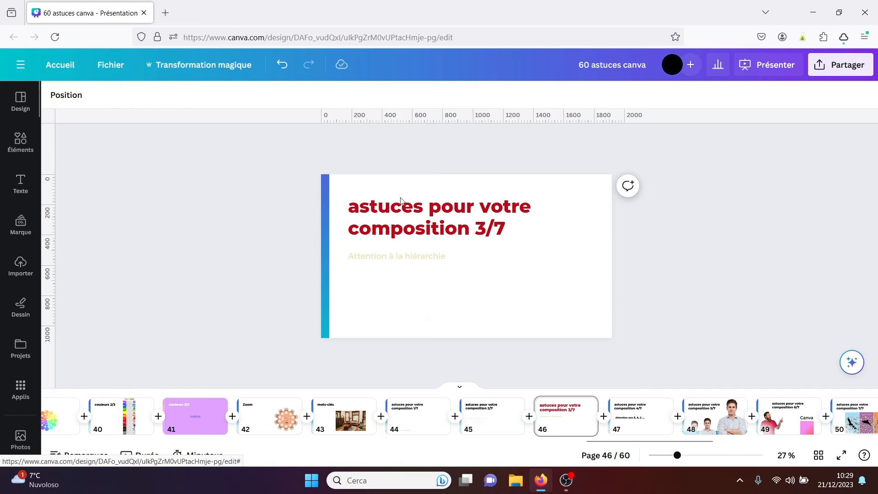
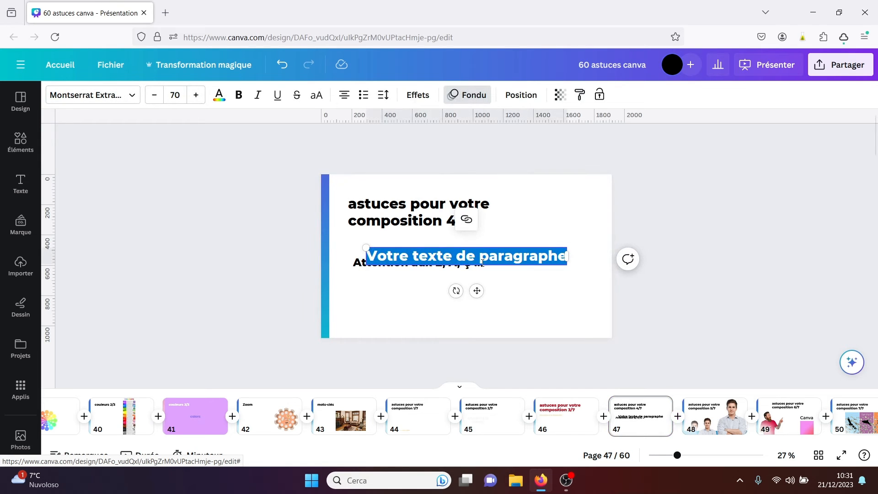
- Replace the new paragraph text on page 47 with "é" and place it below the "Attention aux É, À, Ç ..." line
type("é")
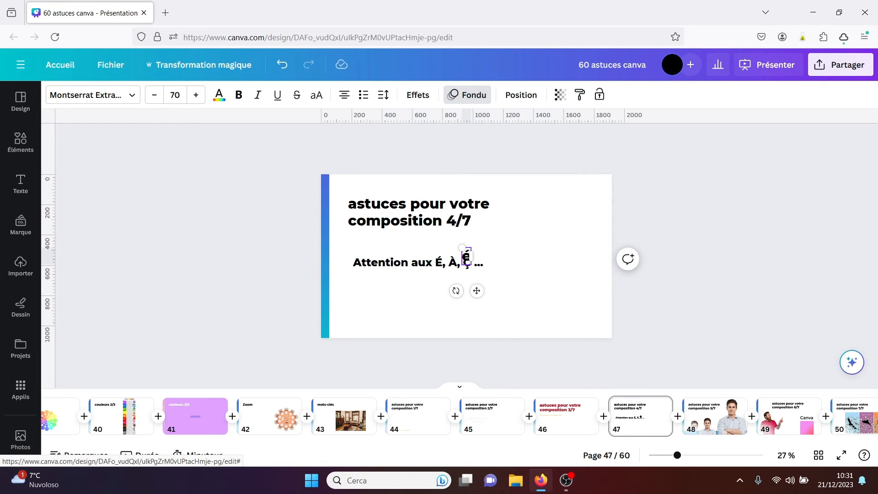
left_click_drag(477, 291, 465, 326)
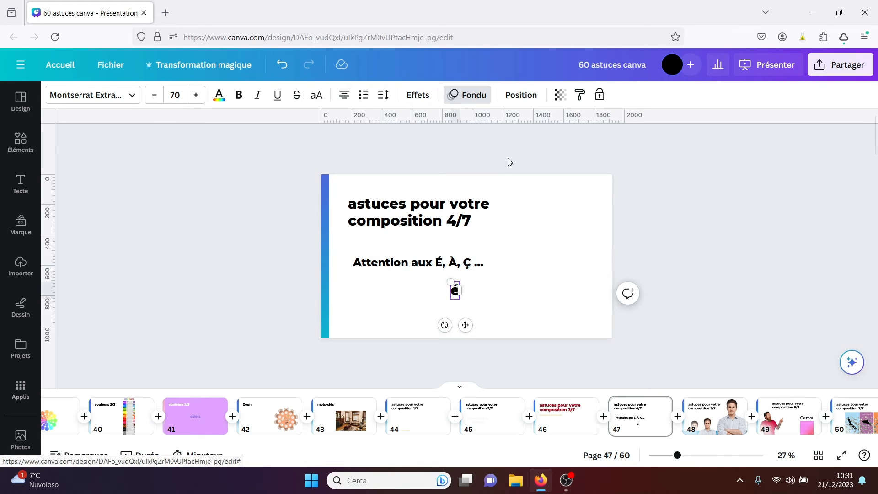
- Switch the standalone "é" to uppercase and back to lowercase
left_click(317, 94)
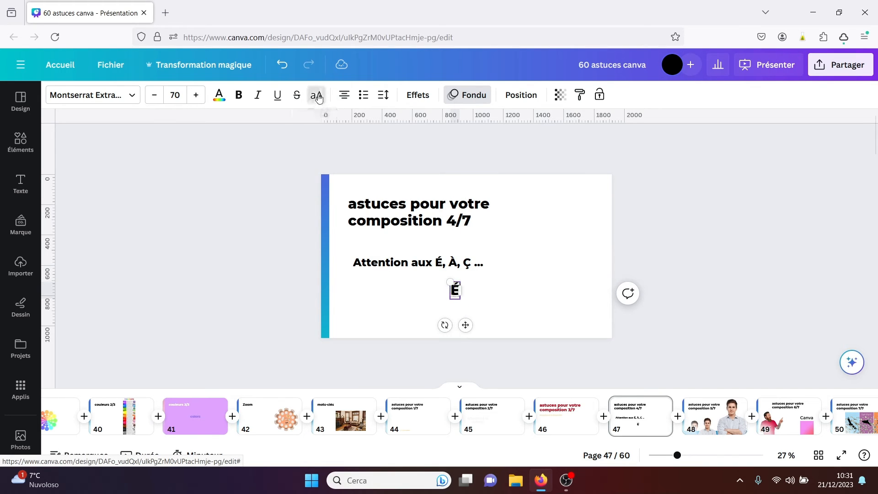
left_click(530, 321)
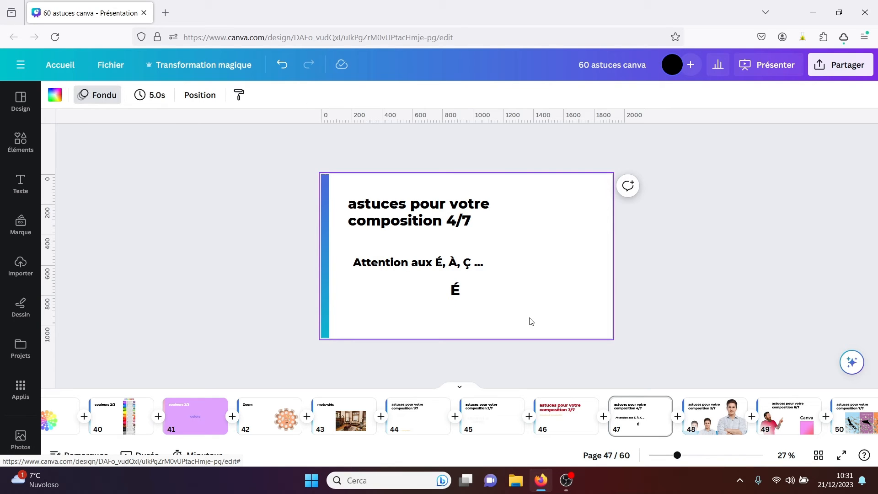
left_click(458, 294)
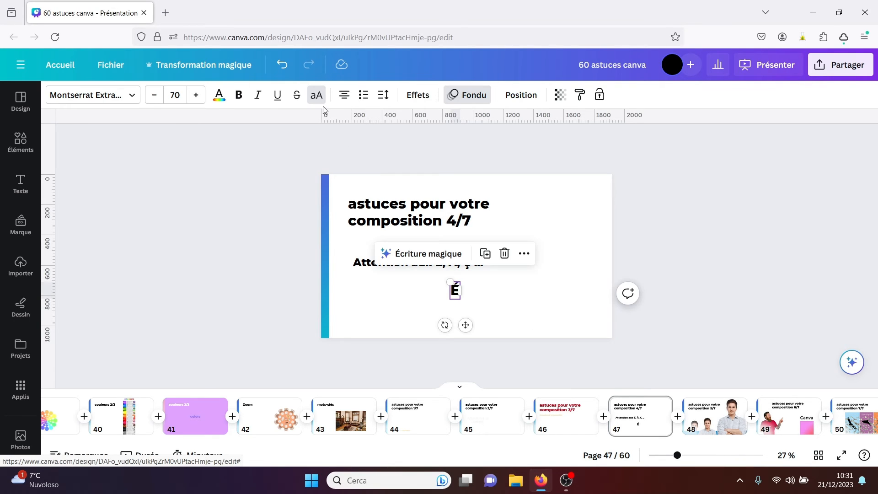
left_click(316, 94)
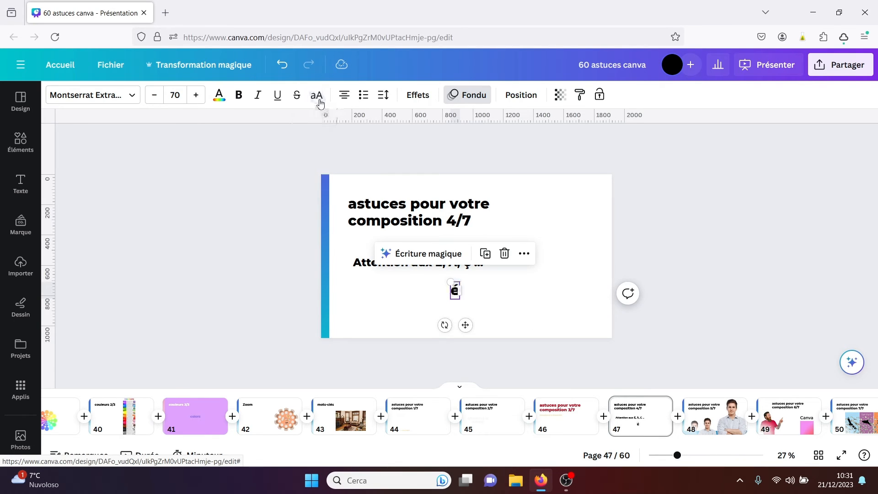
left_click(549, 250)
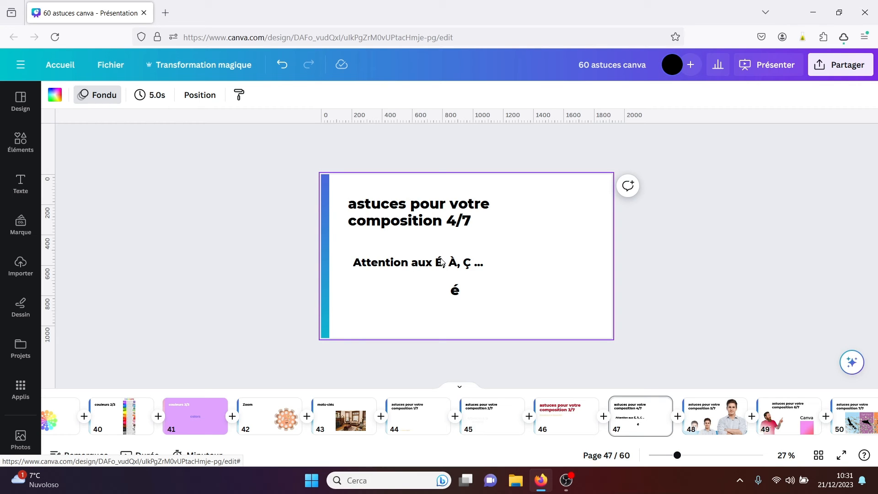
- On page 48, shift the largest photo of the man right until his sleeve meets the slide's right edge
left_click(712, 419)
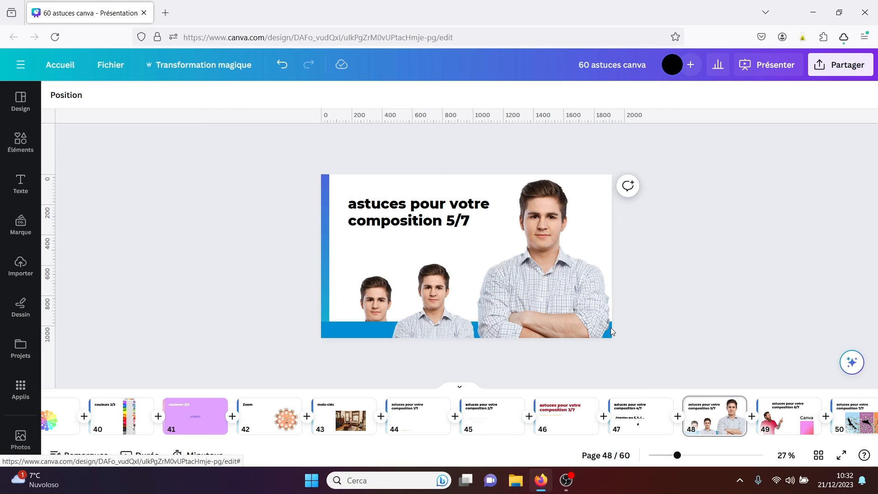
left_click(566, 303)
left_click_drag(566, 300, 566, 300)
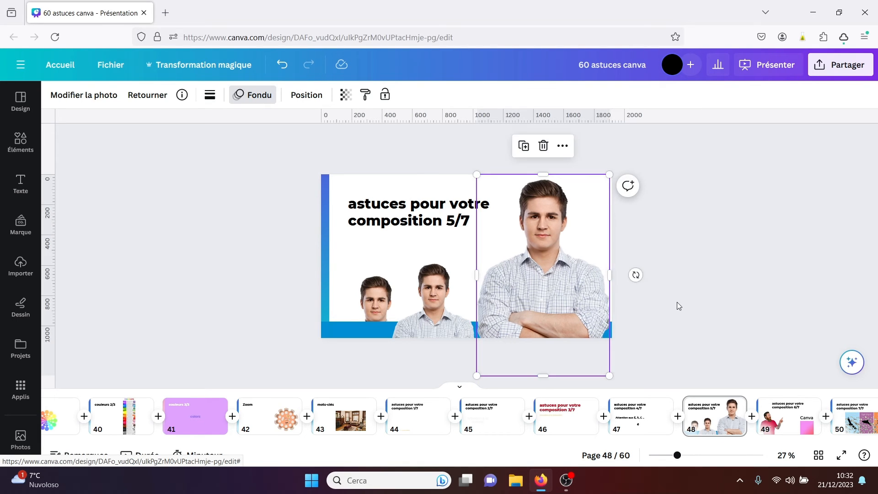
left_click(655, 293)
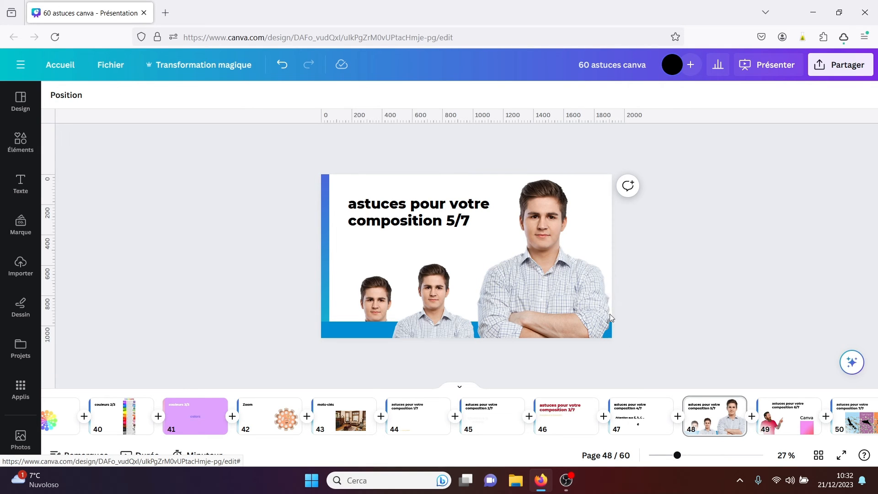
left_click_drag(556, 309, 567, 310)
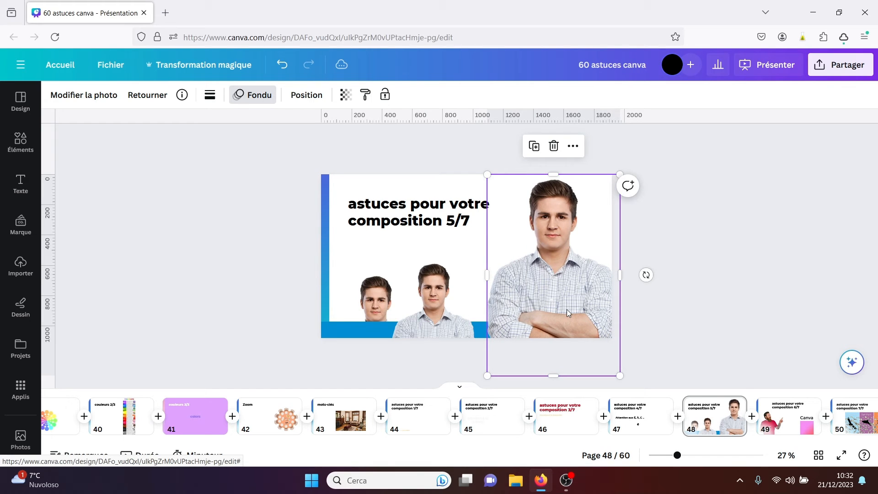
left_click(672, 308)
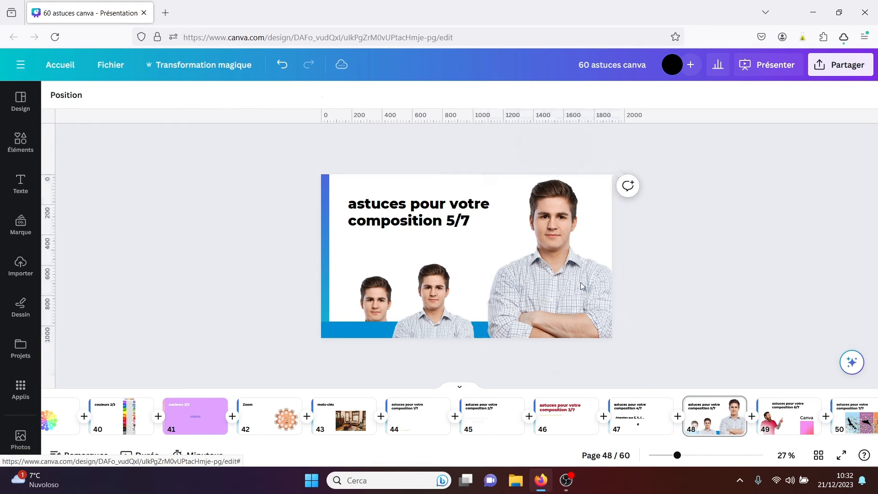
- Try the largest photo of the man slightly further left, and return it against the slide's right edge
left_click(564, 314)
left_click_drag(563, 315, 559, 313)
left_click(669, 322)
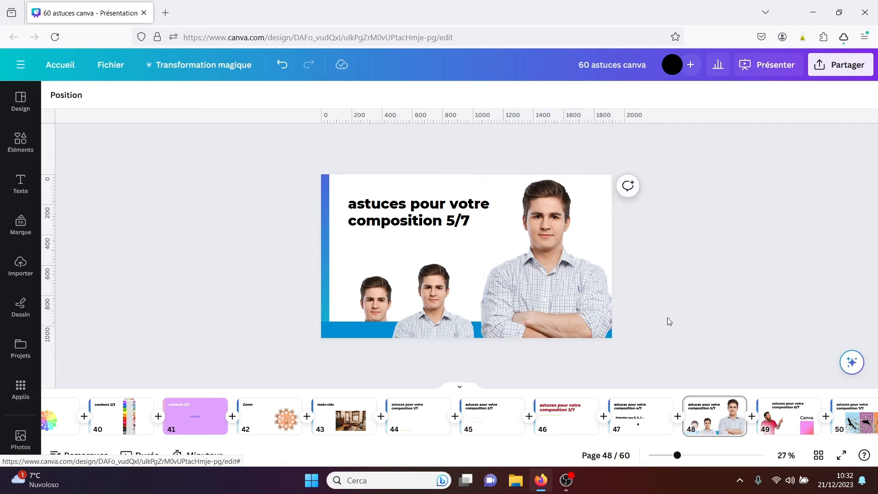
left_click(588, 310)
left_click_drag(588, 310, 593, 310)
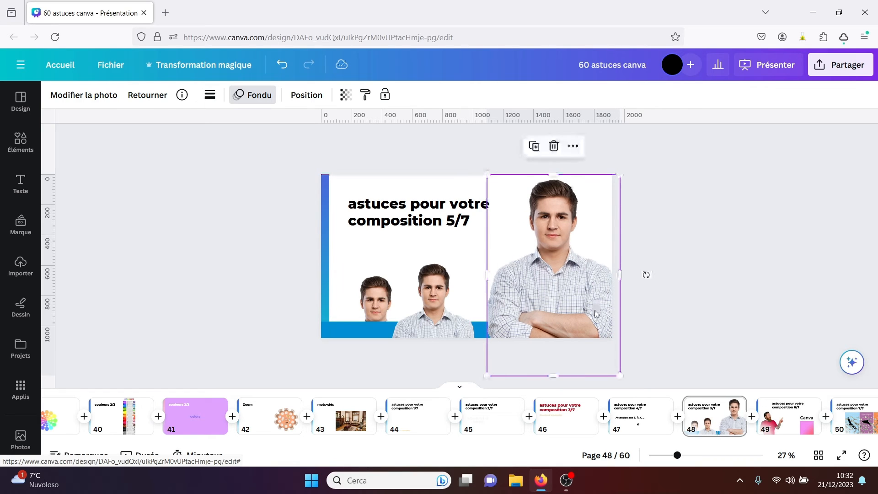
left_click(685, 331)
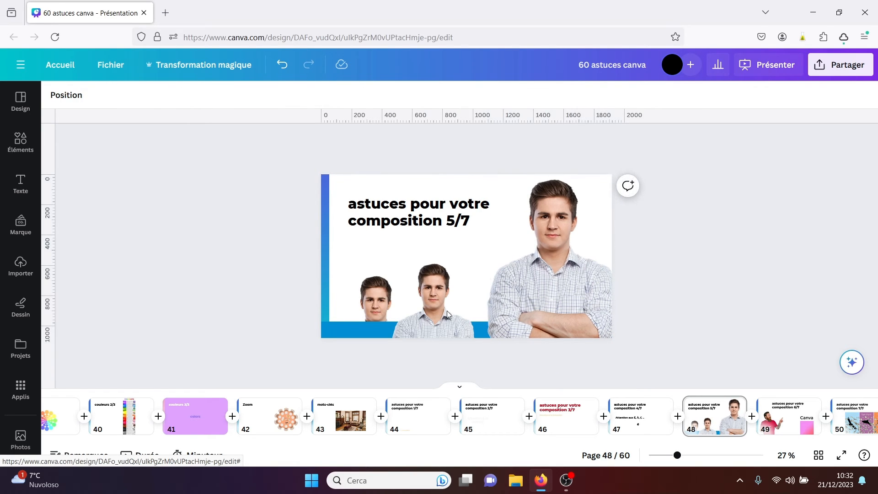
- Move the medium-sized photo of the man slightly to the right on page 48
left_click(433, 315)
left_click_drag(433, 315, 436, 315)
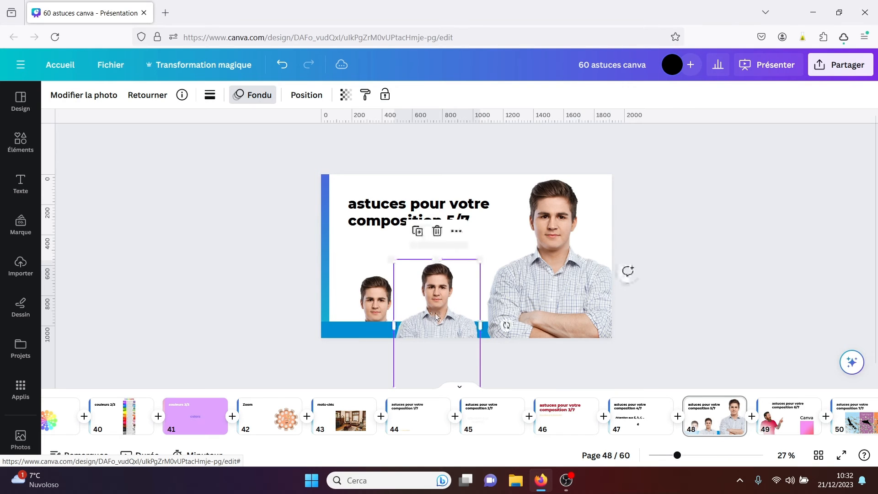
left_click(650, 342)
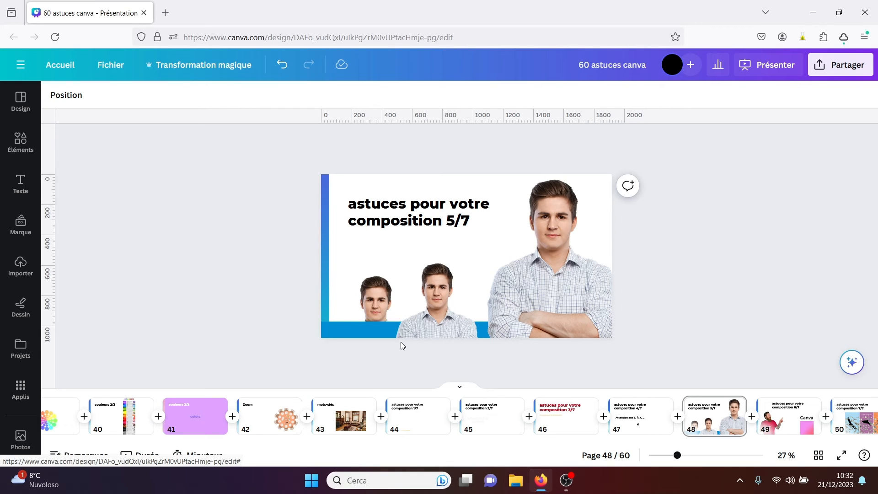
- Examine how the "Canva" text aligns with the pink gradient rectangle on page 49
left_click(793, 413)
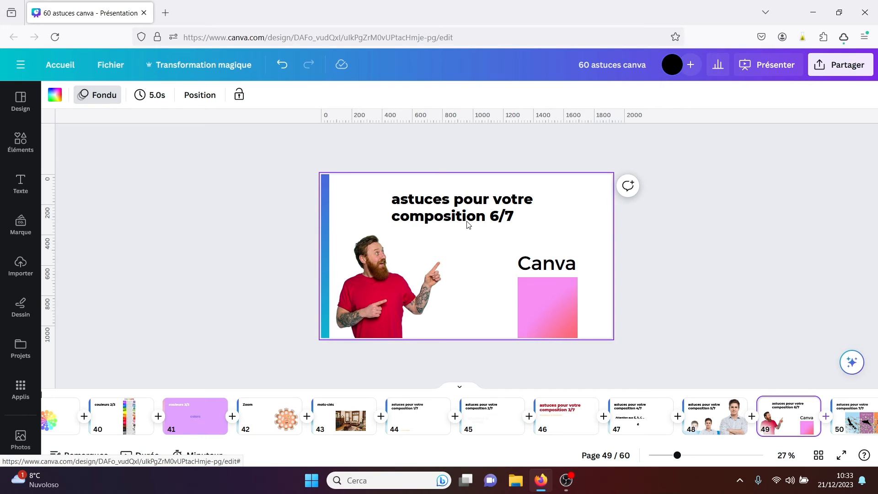
left_click(549, 322)
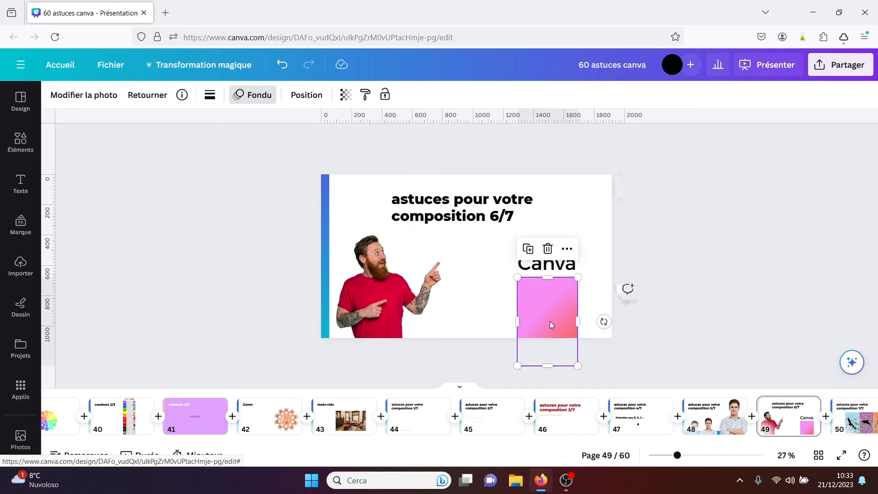
left_click(640, 261)
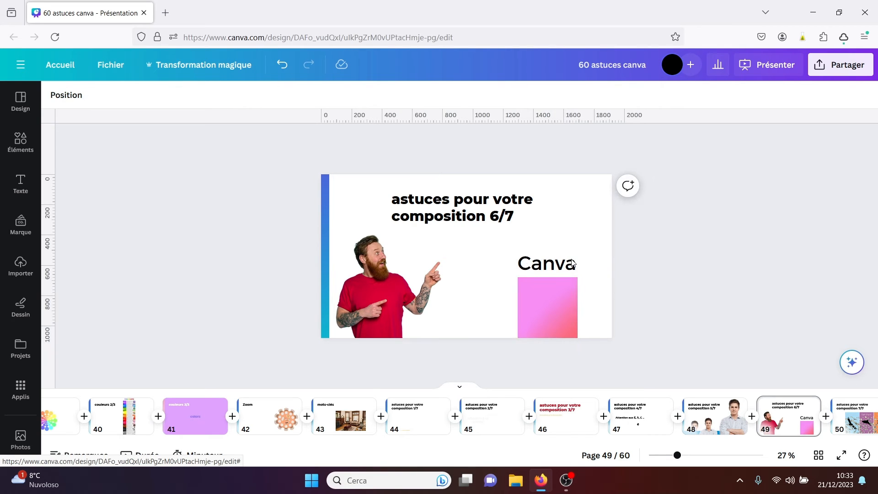
left_click(528, 286)
left_click(654, 241)
left_click(550, 267)
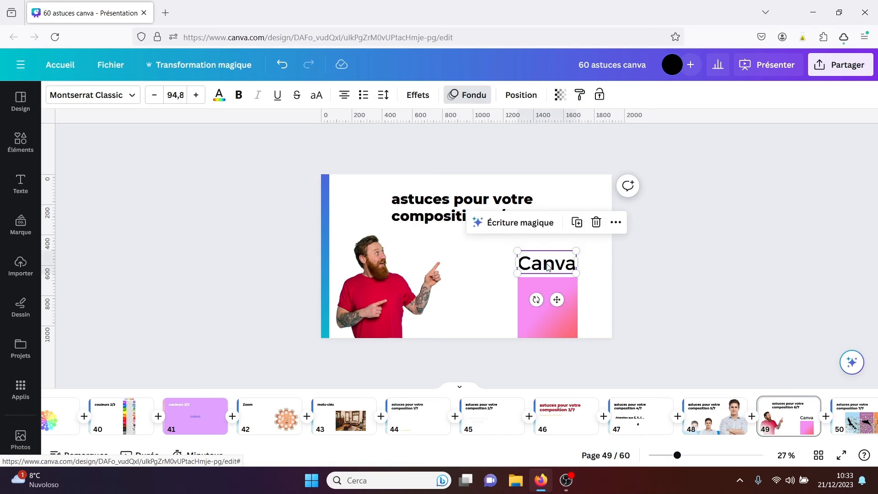
left_click(672, 257)
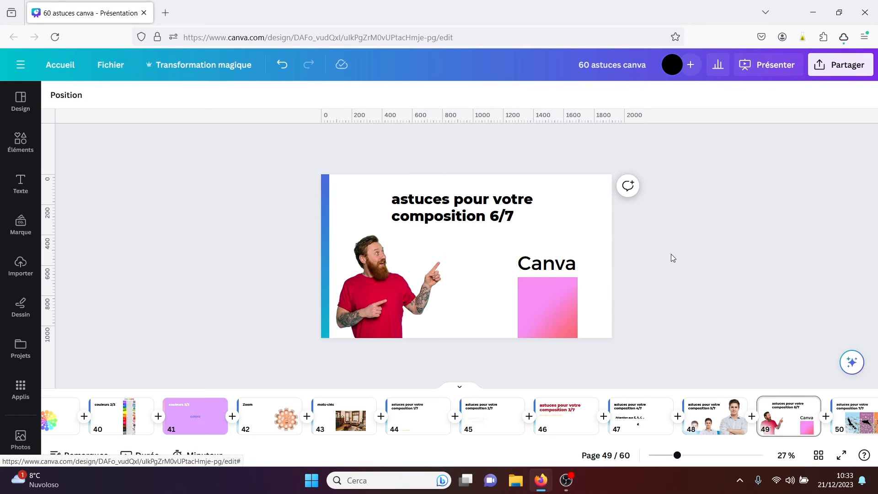
- Try shifting the "Canva" text right, out of line with the pink gradient rectangle, and undo the move
left_click(554, 265)
left_click_drag(554, 265, 570, 262)
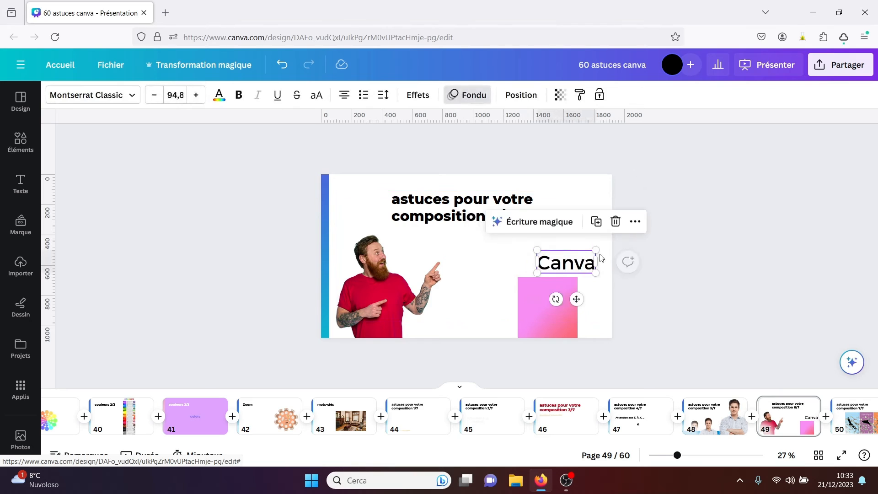
left_click(673, 230)
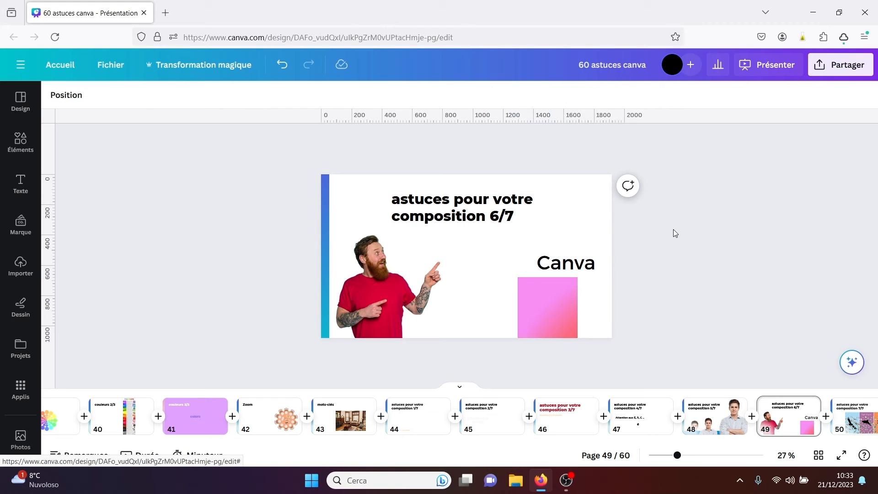
left_click(282, 65)
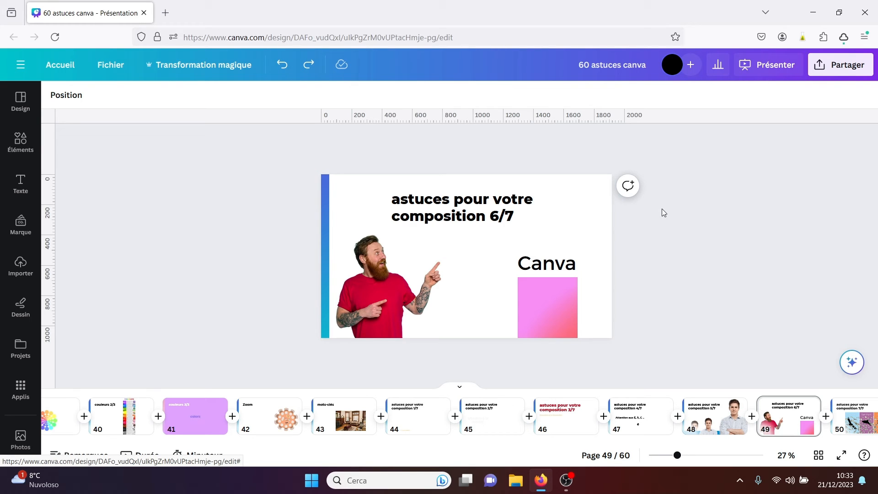
- Insert a blank page after page 50, "astuces pour votre composition 7/7", and open the elements library
left_click(853, 414)
left_click(696, 242)
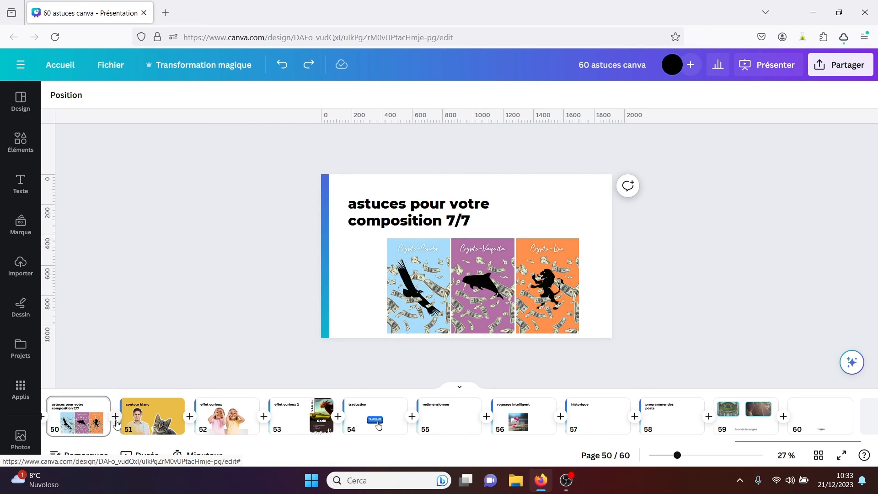
mouse_move(121, 414)
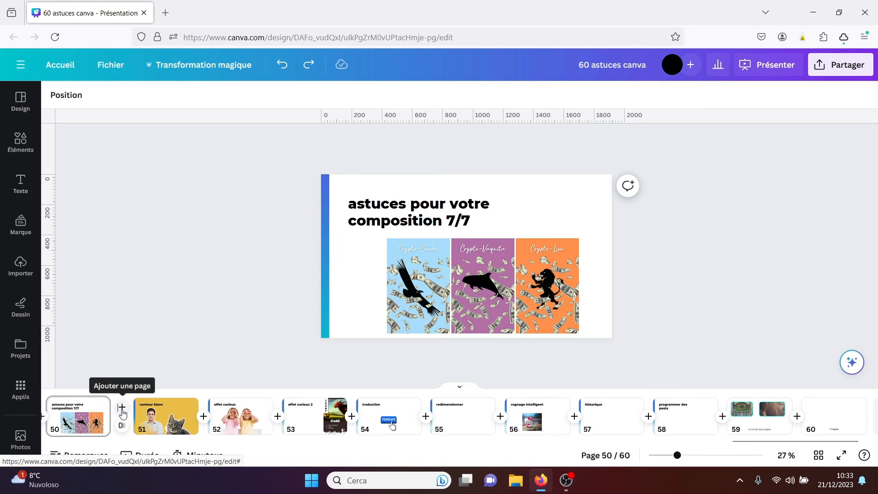
left_click(122, 409)
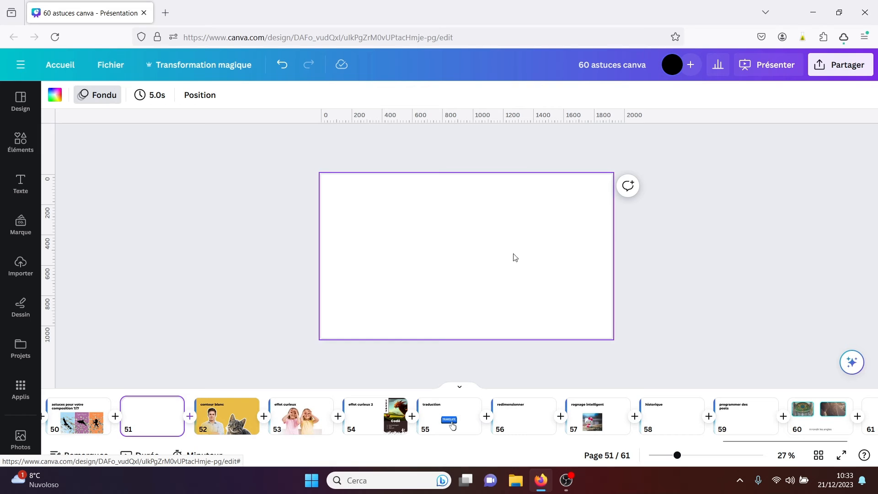
left_click(26, 149)
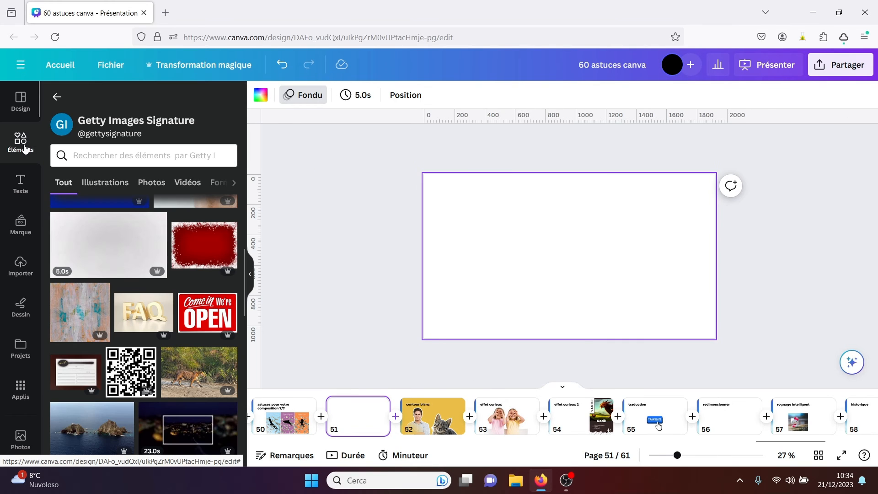
- Search the elements library for "condor icon" and add the photo of a condor flying against a blue sky to page 51
left_click(56, 95)
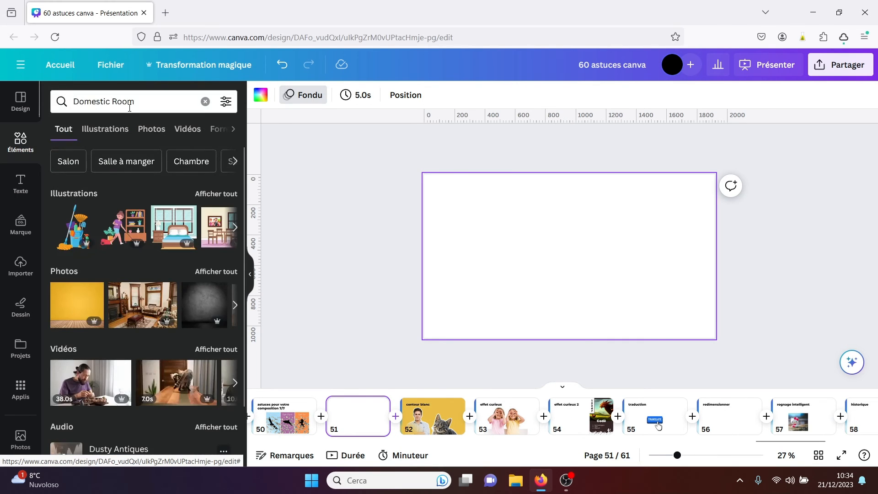
left_click(137, 104)
key("ctrl+a")
type("con")
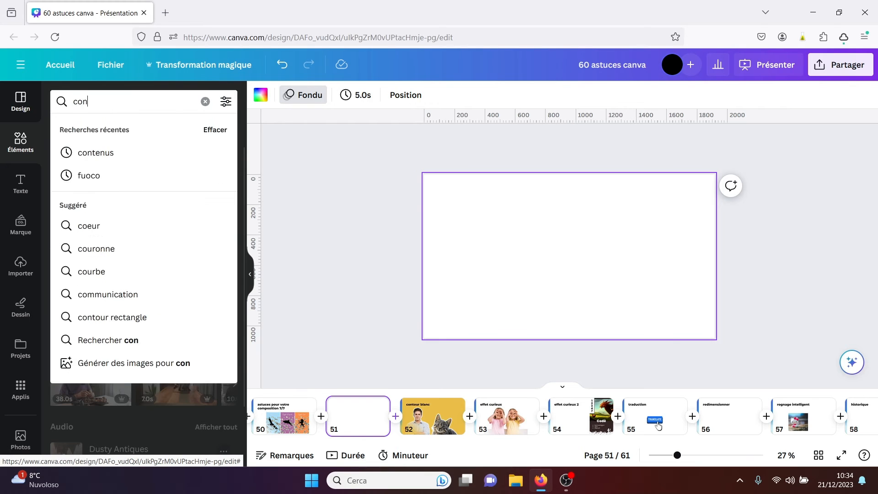
type("dor icon")
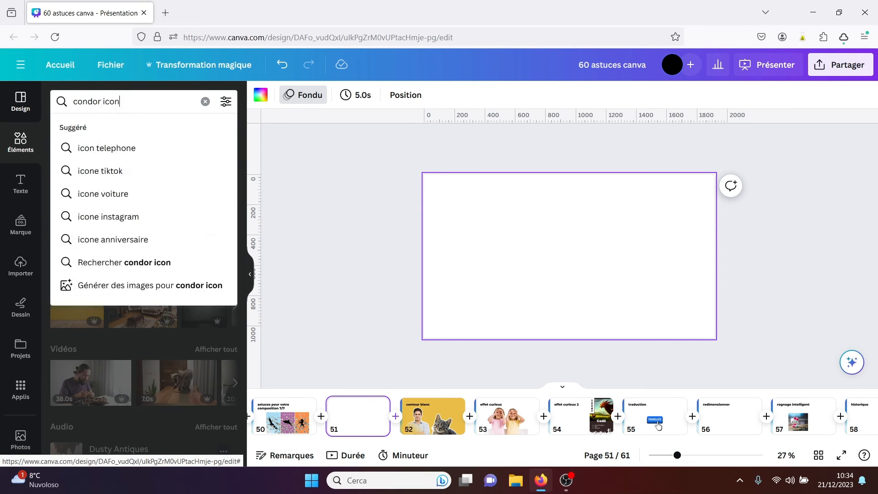
key("Return")
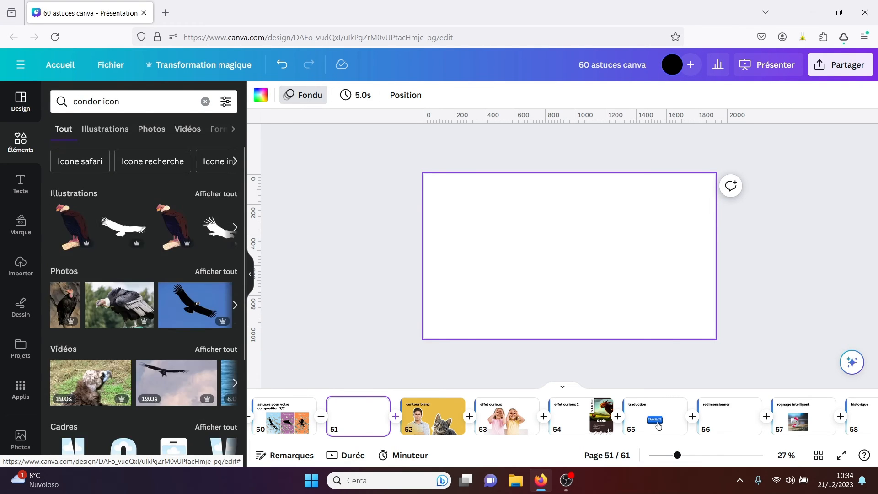
left_click(195, 312)
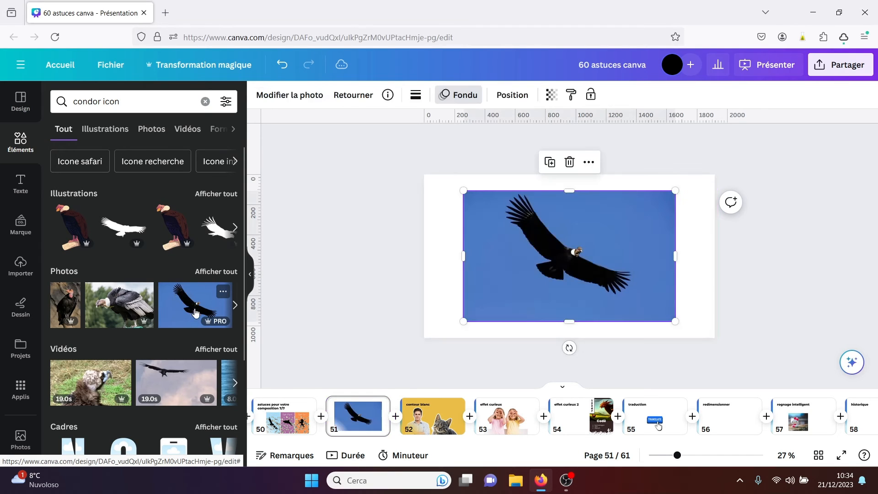
- Remove the background of the condor photo and shift the cut-out bird slightly down and to the right
left_click(300, 98)
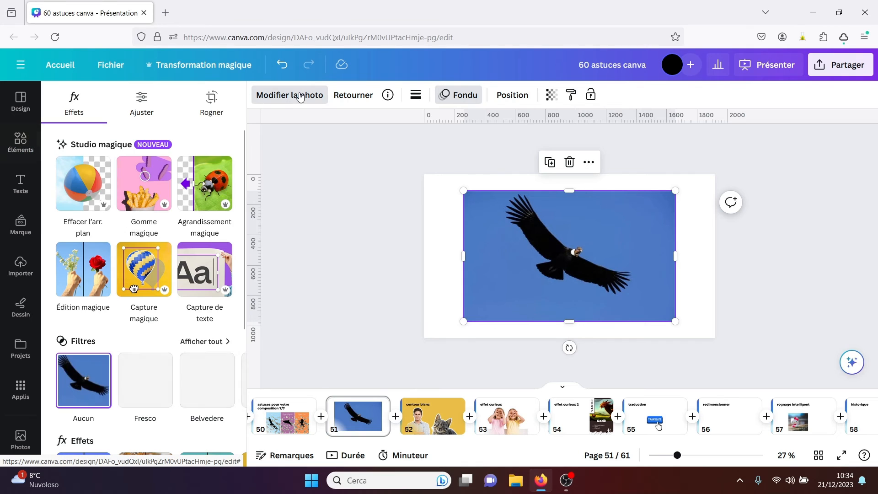
left_click(87, 184)
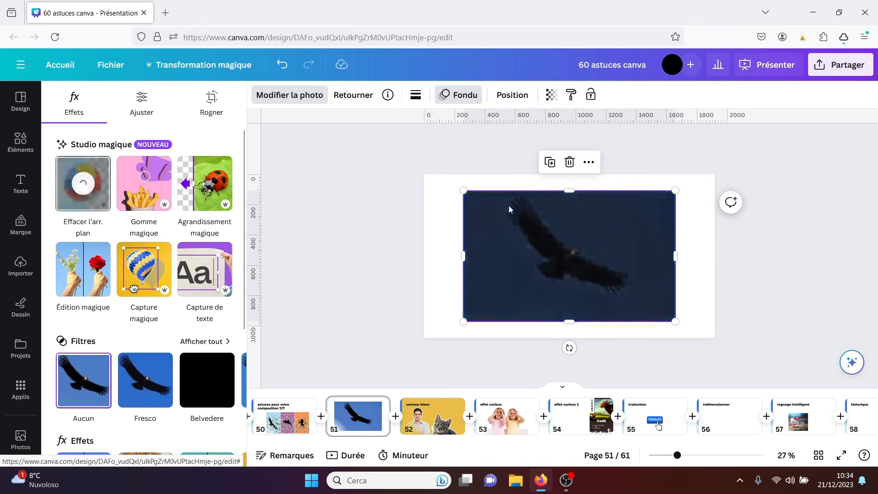
left_click(793, 260)
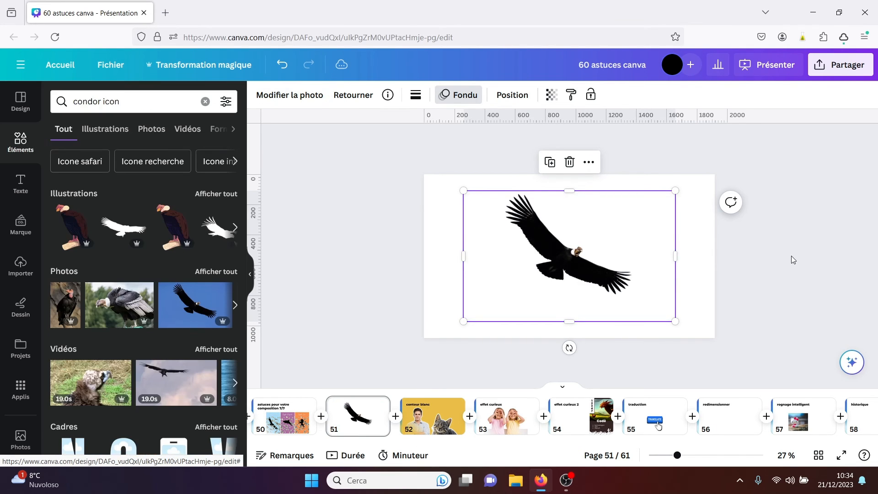
left_click_drag(587, 261, 595, 274)
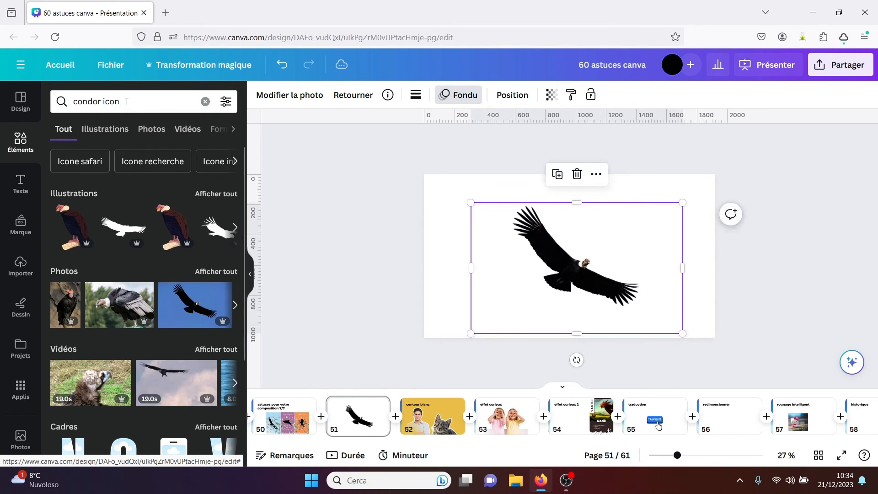
- Search the elements library for "billets" and limit the results to photos
left_click_drag(129, 102, 36, 102)
type("bi")
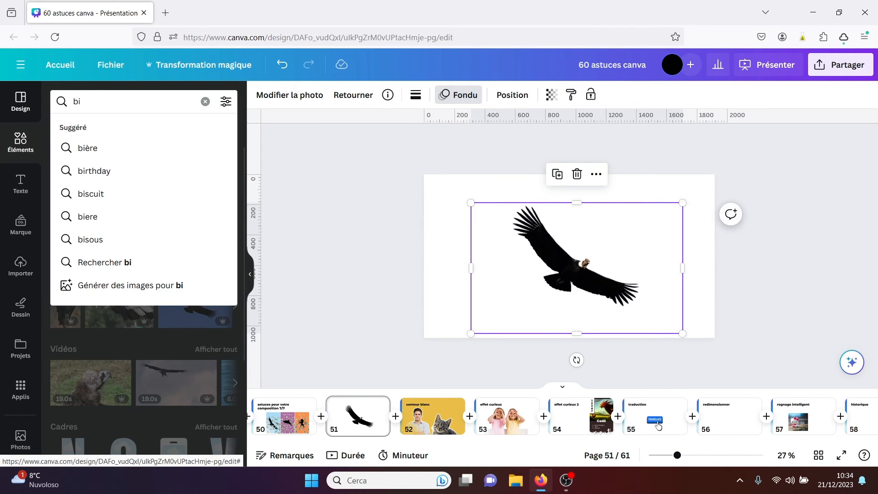
type("llets")
key("Return")
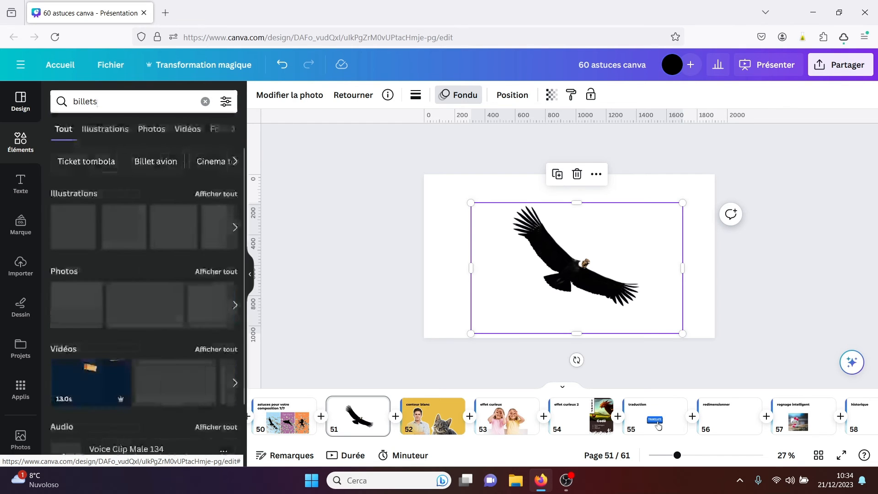
left_click(123, 133)
left_click(153, 130)
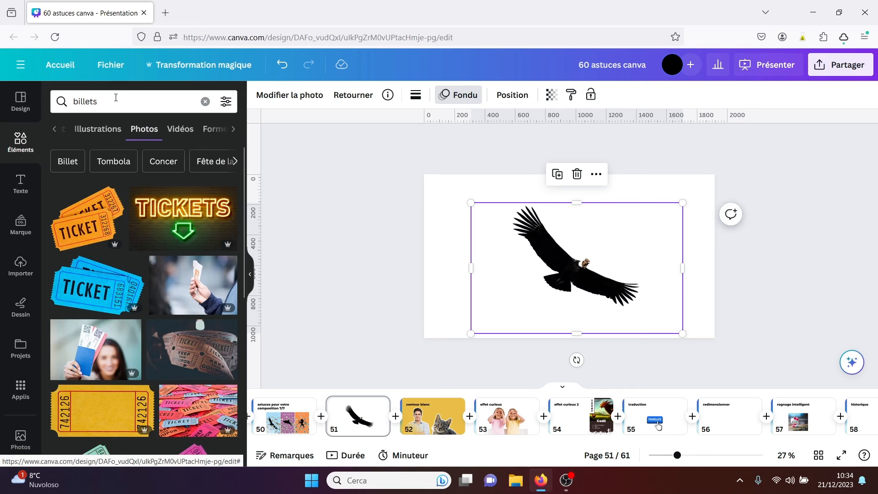
- Search the photos for "dollars" and add the cut-out image of scattered flying bills to page 51
left_click(63, 98)
type("do")
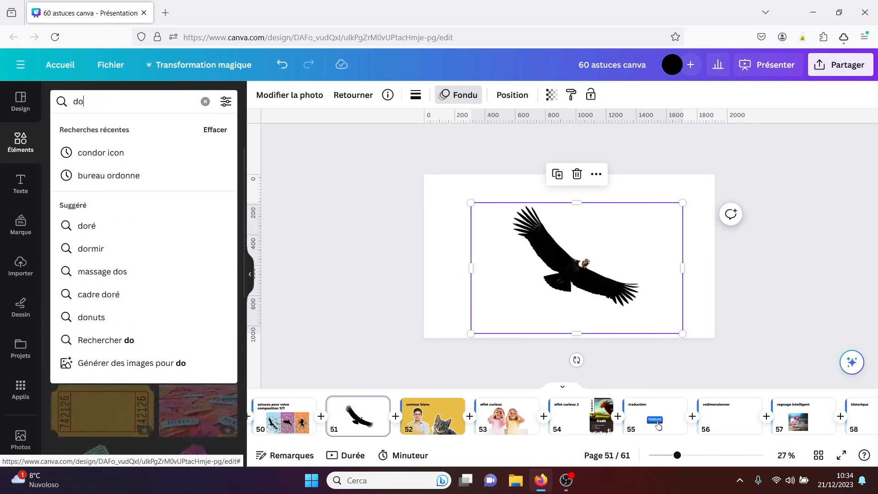
type("llars")
key("Return")
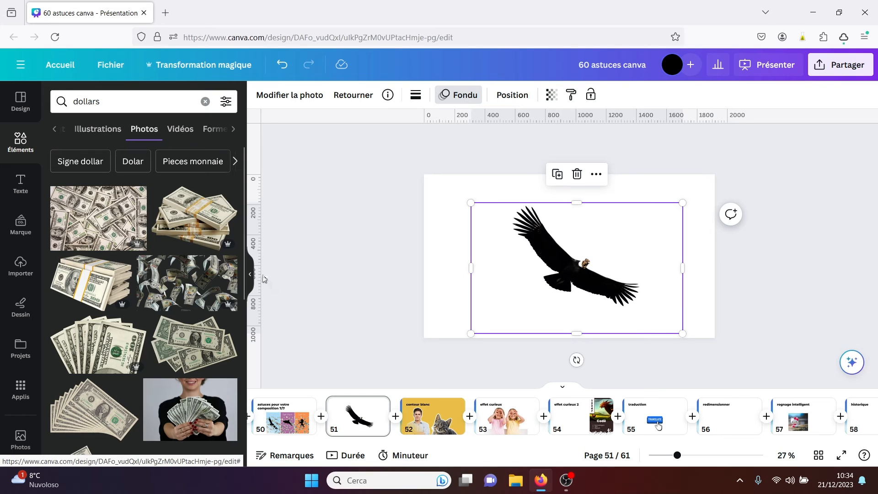
left_click_drag(243, 337, 242, 383)
left_click(132, 330)
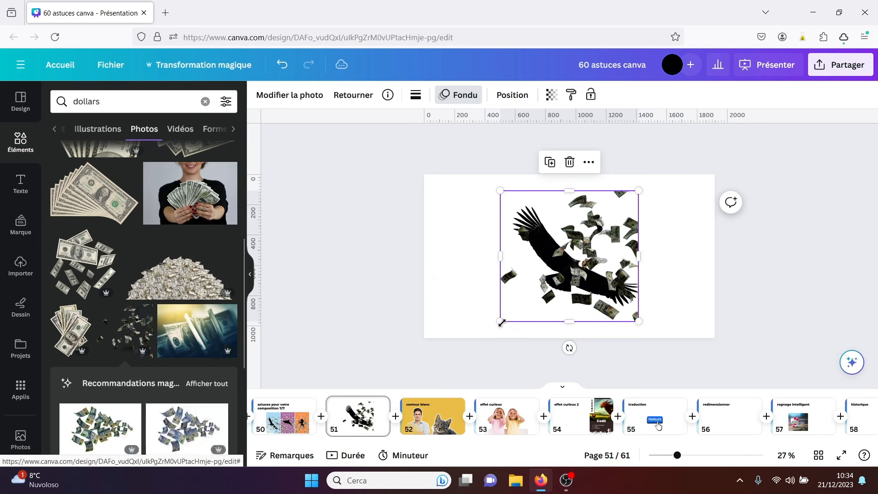
- Enlarge the flying bills image to about 1745 × 1654 px and position it so the bills spread across the page around the condor
left_click_drag(501, 323, 378, 439)
left_click_drag(610, 234, 642, 206)
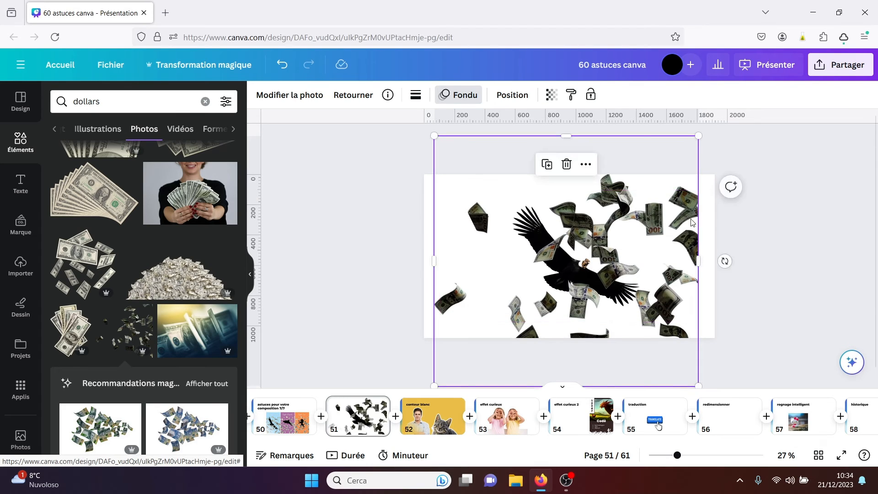
left_click(786, 256)
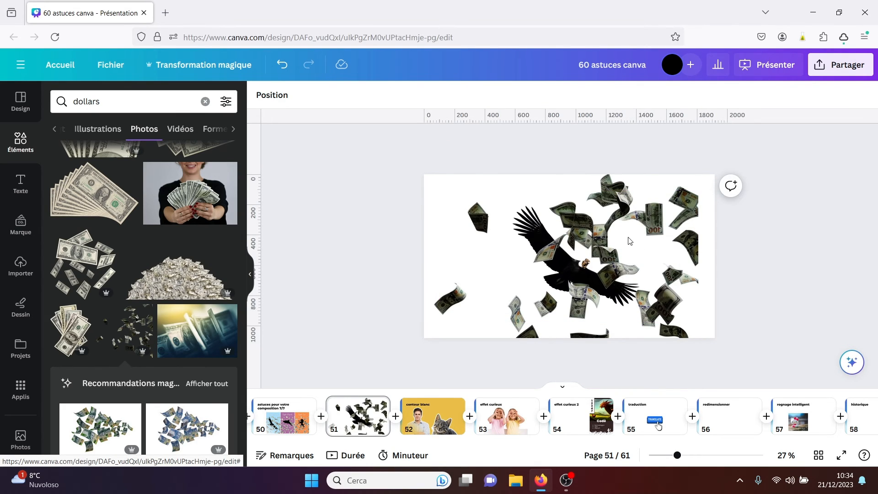
- Duplicate the flying bills image and align the copy exactly over the original
left_click(599, 233)
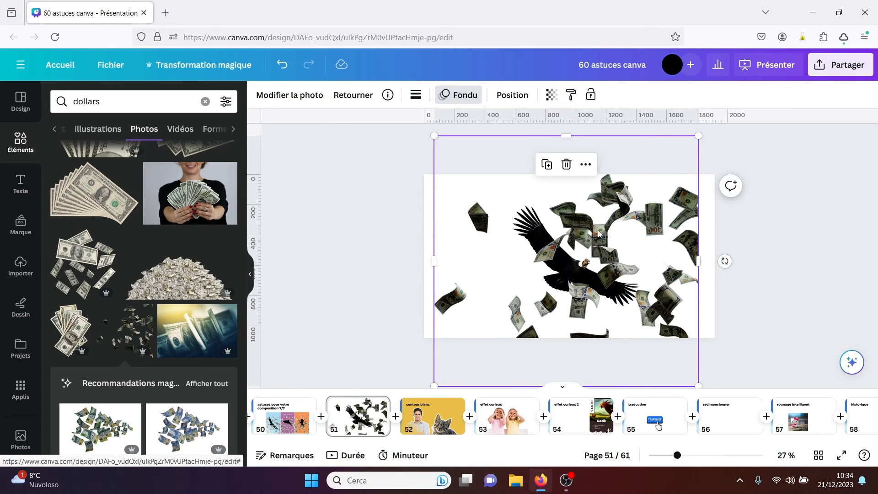
key("ctrl+d")
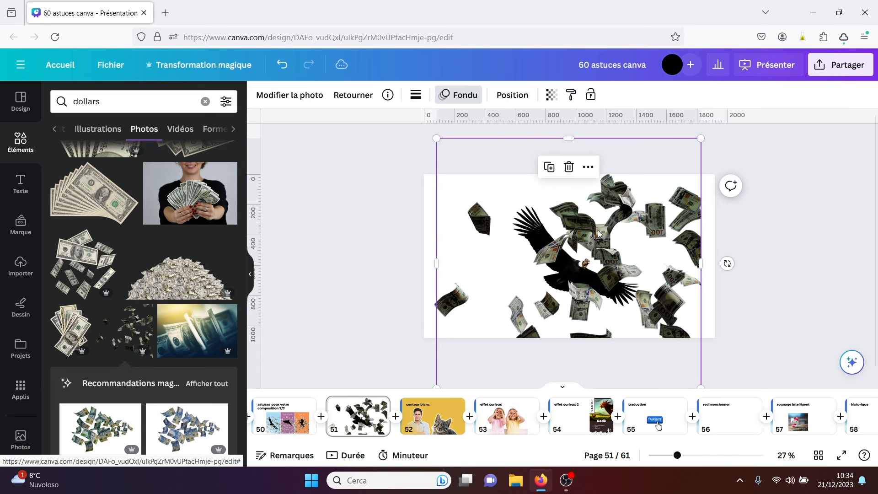
mouse_move(599, 233)
left_mouse_down()
mouse_move(665, 278)
mouse_move(596, 229)
left_mouse_up()
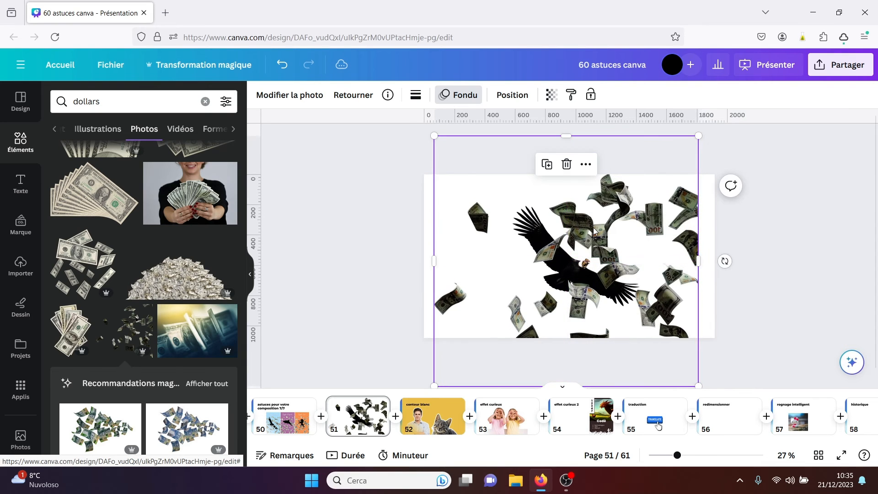
- Show the page's layers and crop the topmost bills copy from its upper edge down to a height of about 529 px
left_click(504, 99)
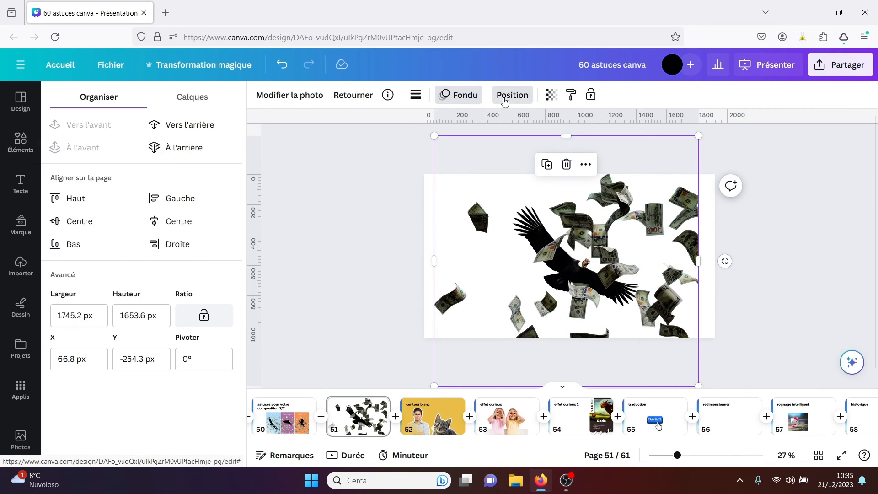
left_click(192, 97)
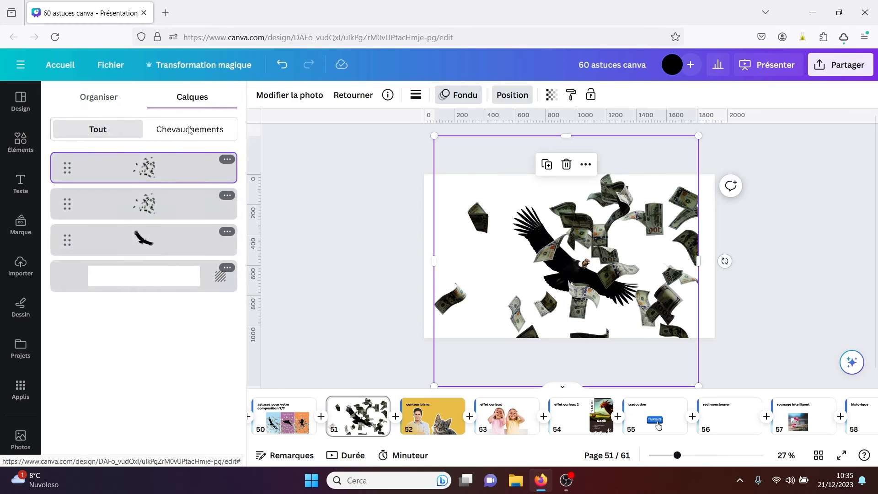
left_click(160, 204)
left_click(171, 175)
left_click_drag(568, 136, 580, 307)
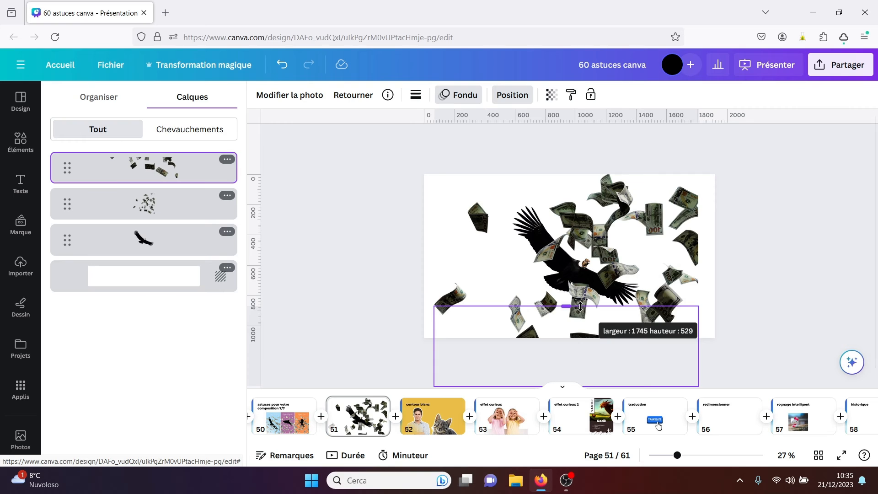
left_click_drag(580, 306, 580, 307)
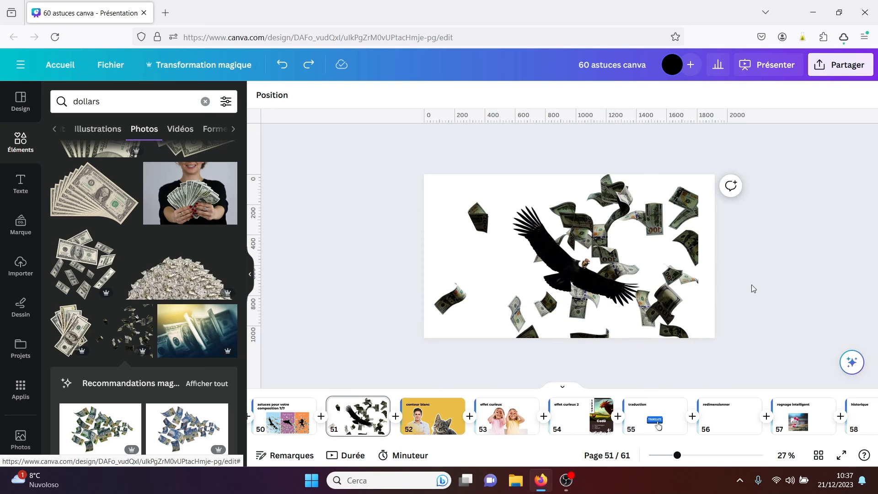
left_click(568, 315)
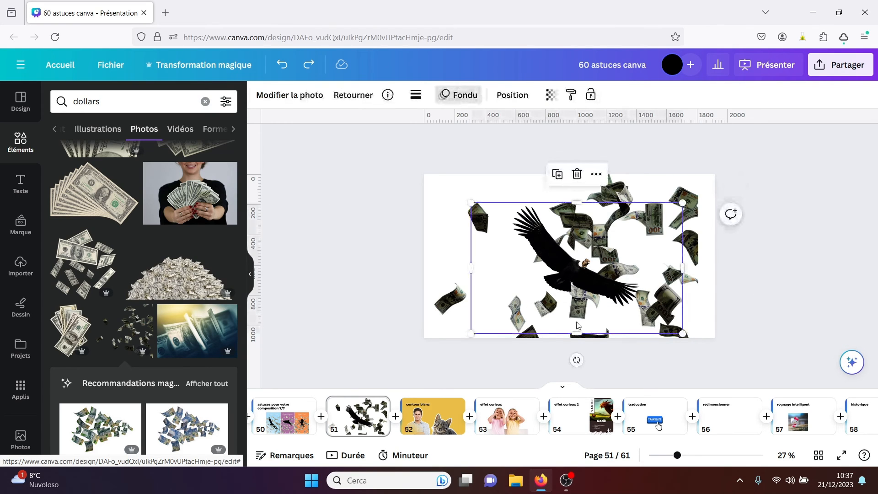
left_click(447, 297)
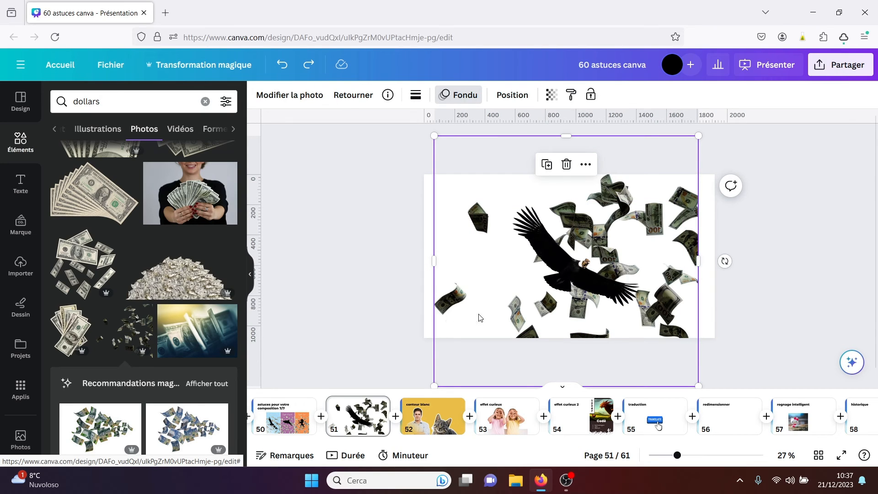
key("Escape")
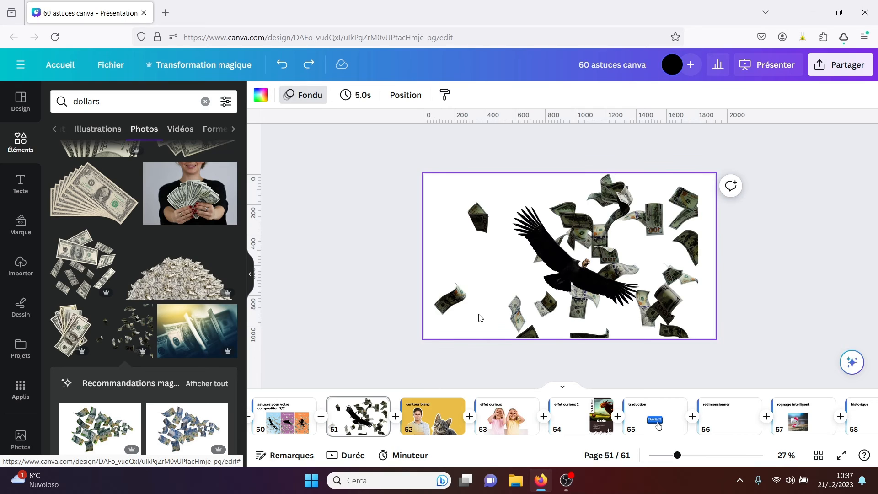
left_click(373, 283)
- Extend the cropped bills copy upward over the condor's lower wing and move its layer above the condor
left_click(275, 98)
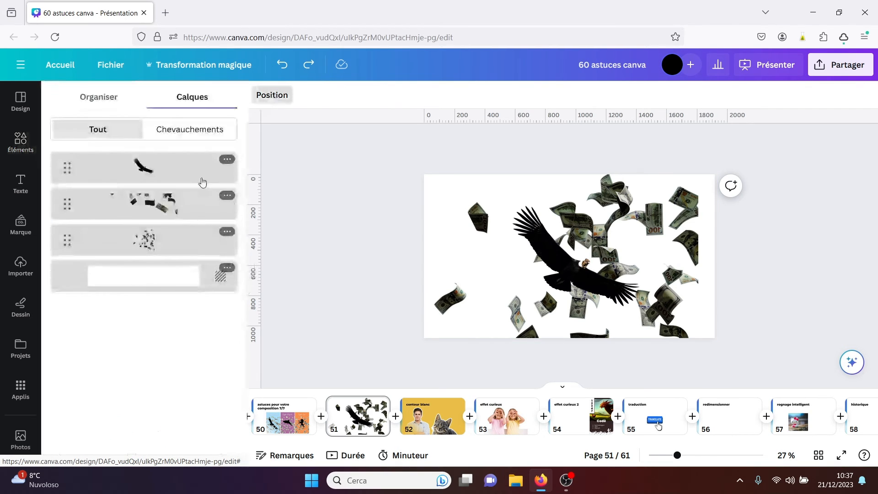
left_click(179, 212)
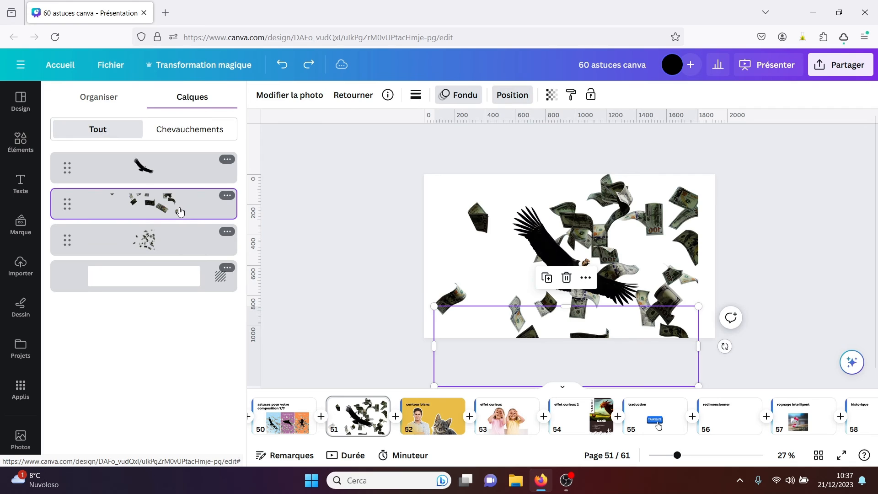
left_click_drag(566, 308, 569, 277)
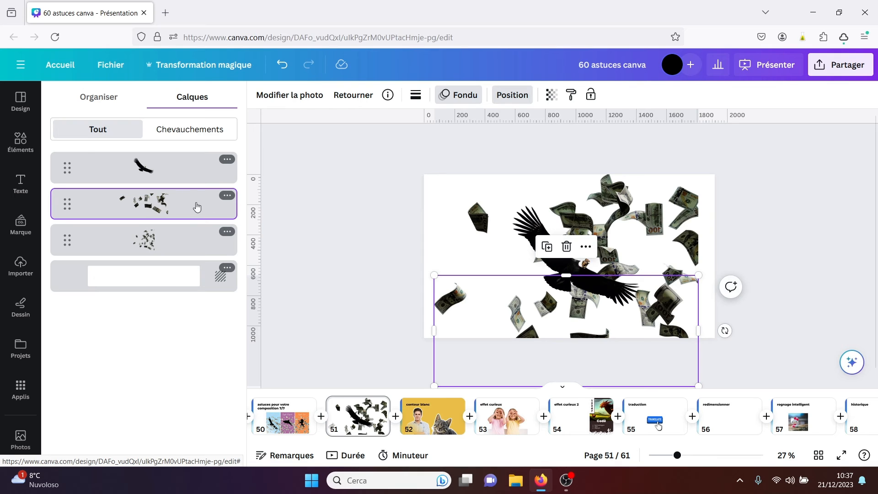
left_click_drag(195, 183, 197, 166)
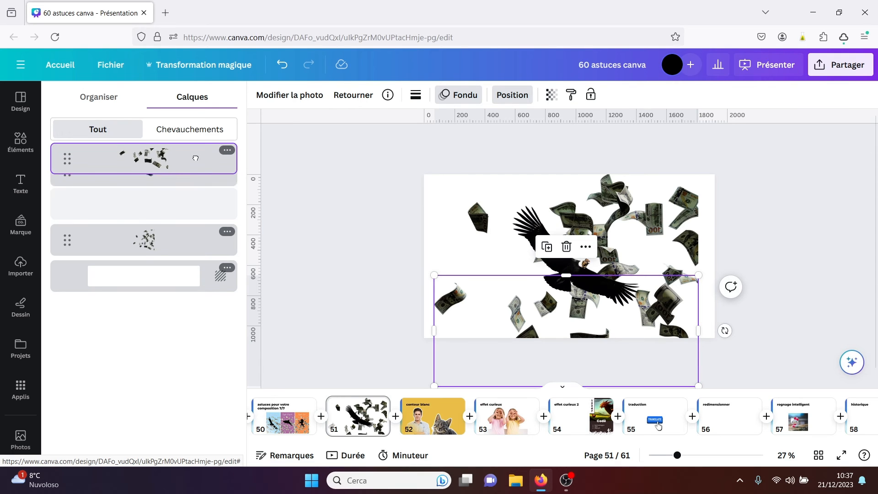
left_click(339, 218)
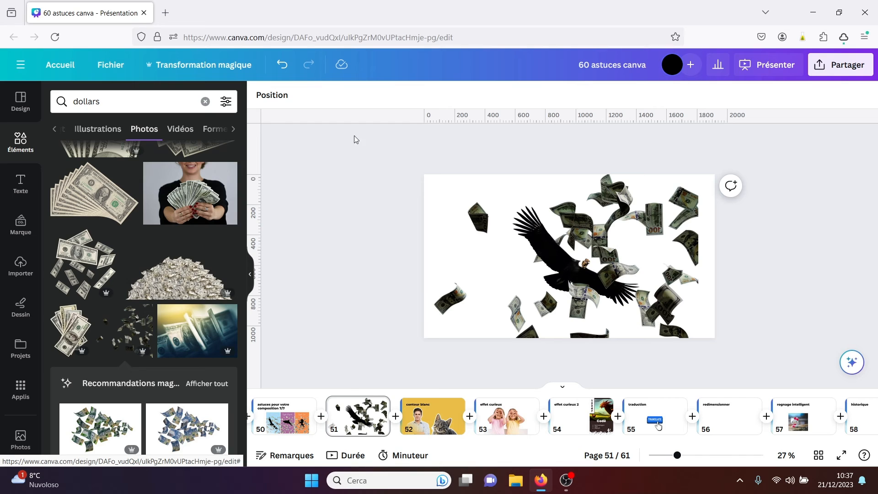
- Review the layer order by selecting the cropped bills layer and the full bills layer behind the condor
left_click(263, 96)
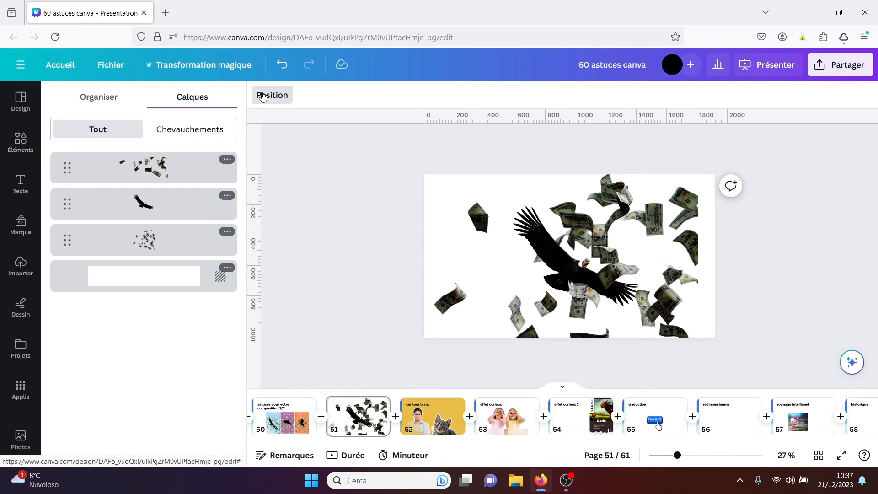
left_click(167, 174)
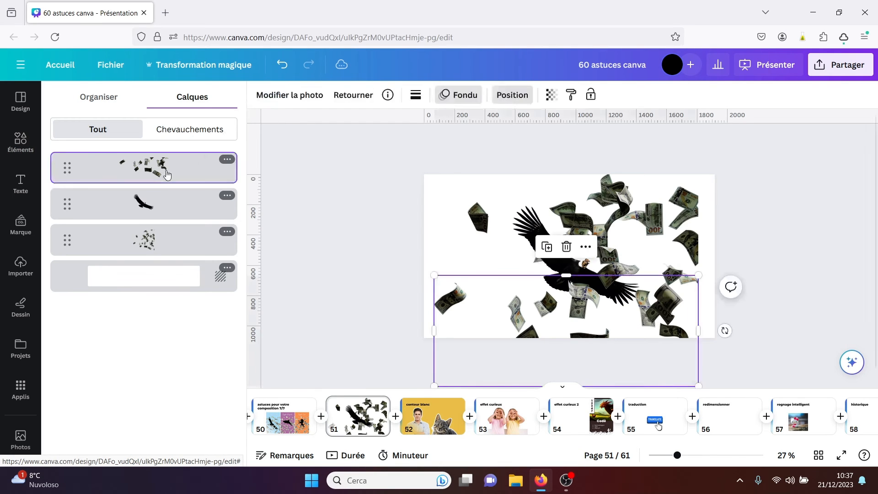
left_click(172, 247)
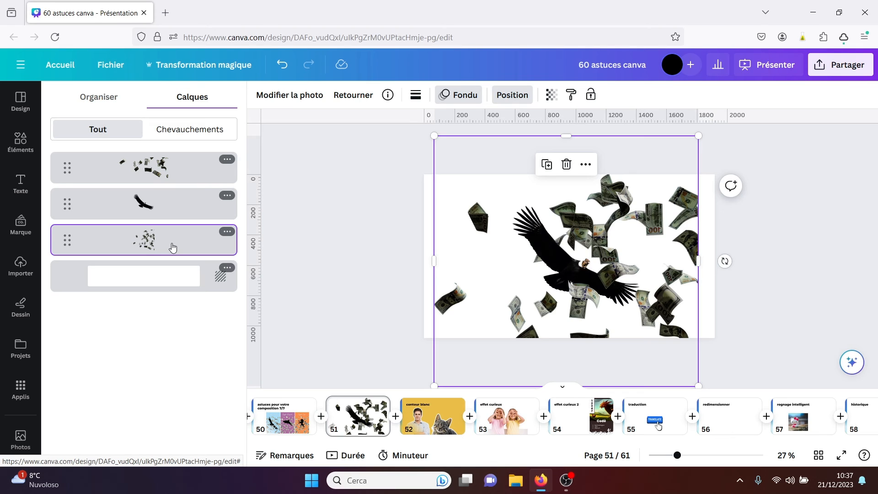
- Highlight the cropped bills layer at the top of the stack to review it, and leave the layer list
left_click(185, 169)
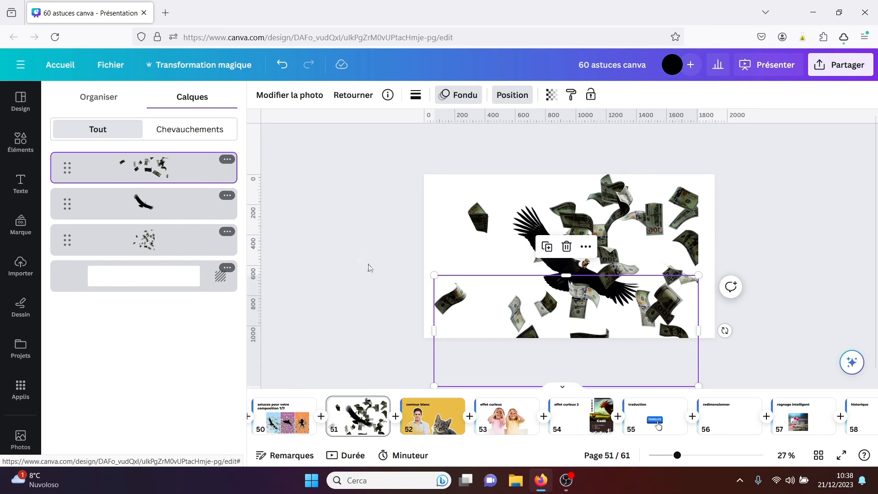
key("Escape")
left_click(749, 203)
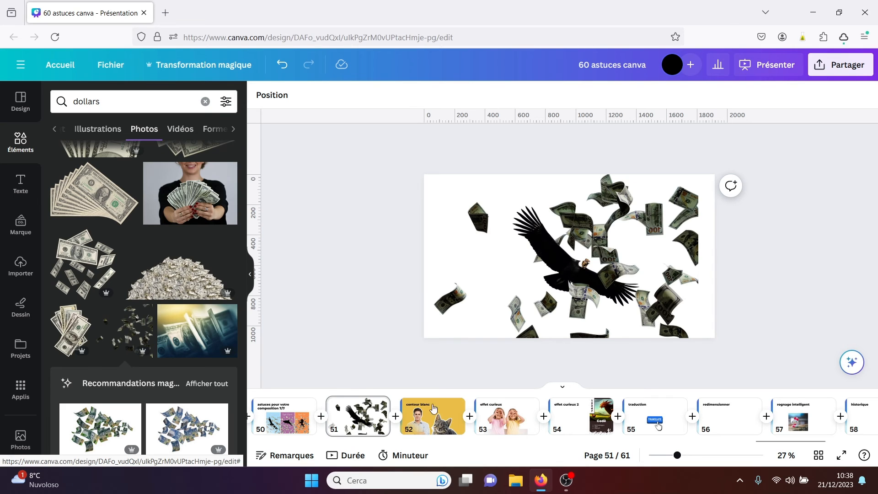
- Open page 52, "contour blanc", and move the cat cut-out so it overlaps the young man
left_click(434, 414)
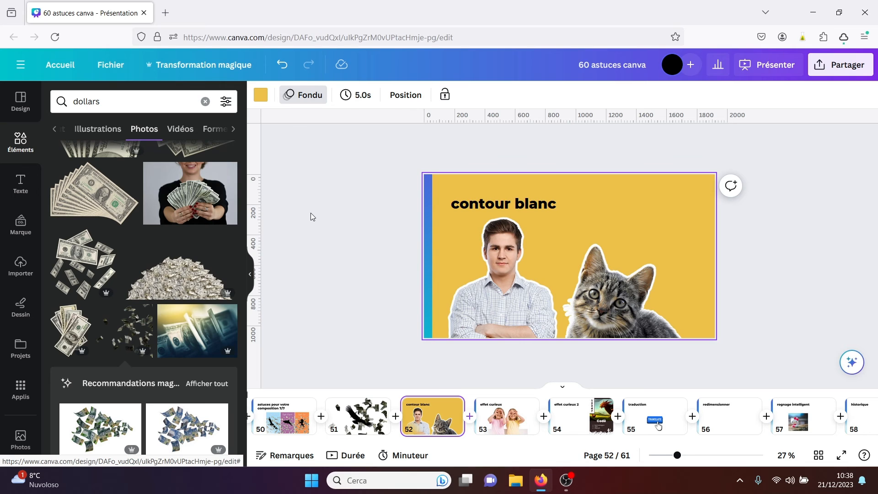
left_click(513, 292)
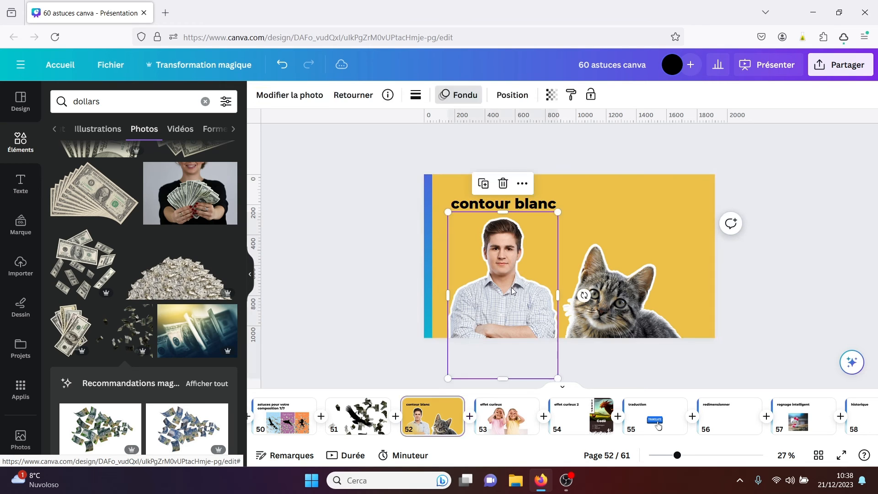
left_click_drag(606, 307, 500, 303)
left_click(759, 298)
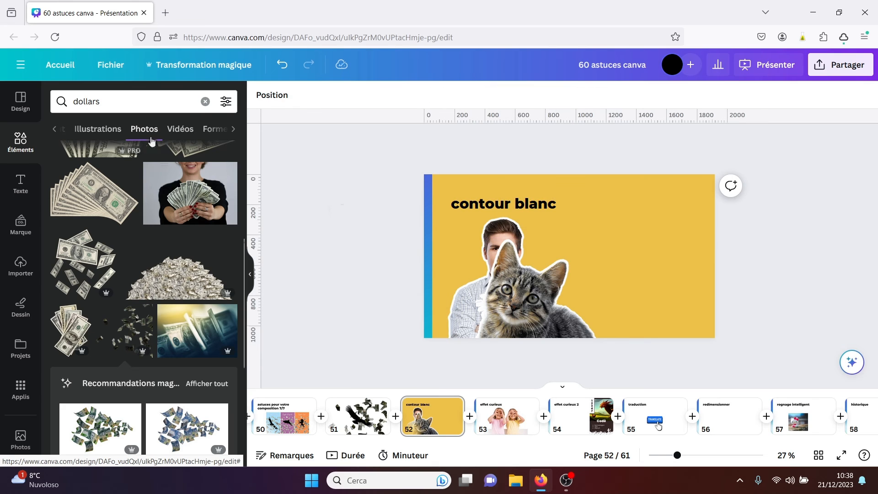
- Search the elements for "jeune" and insert the photo of the boy facing an elderly man
left_click(205, 102)
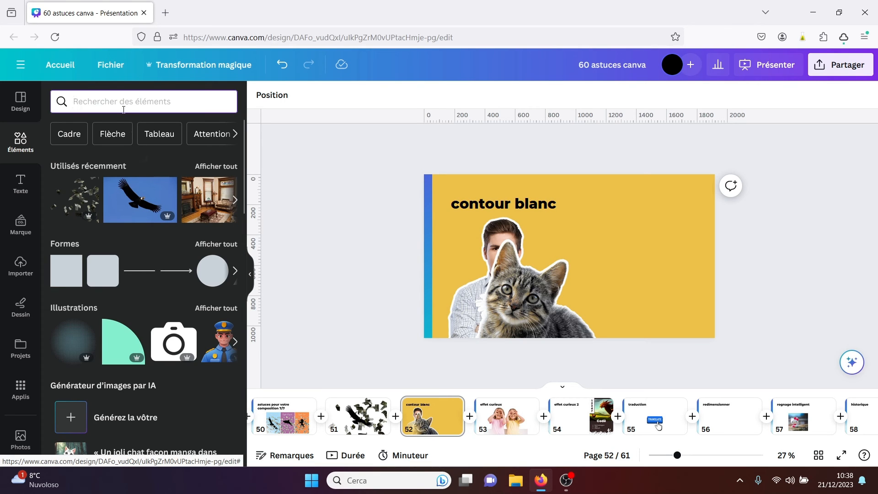
type("jeune")
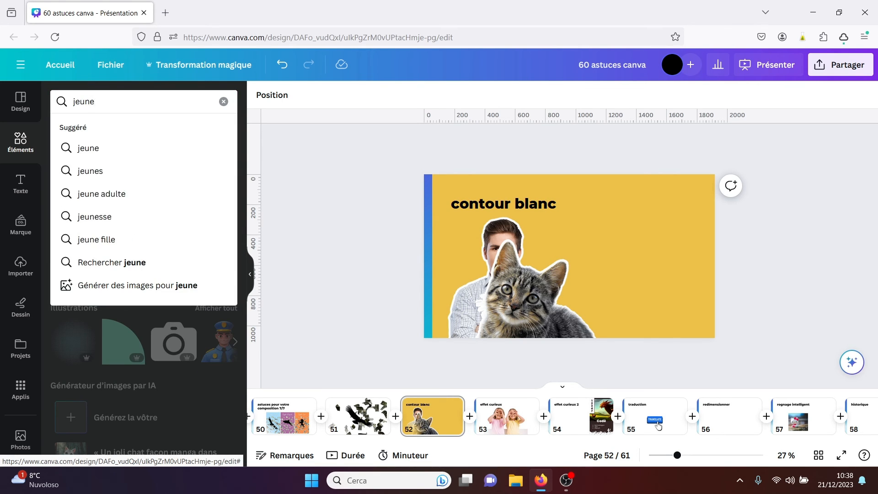
key("Return")
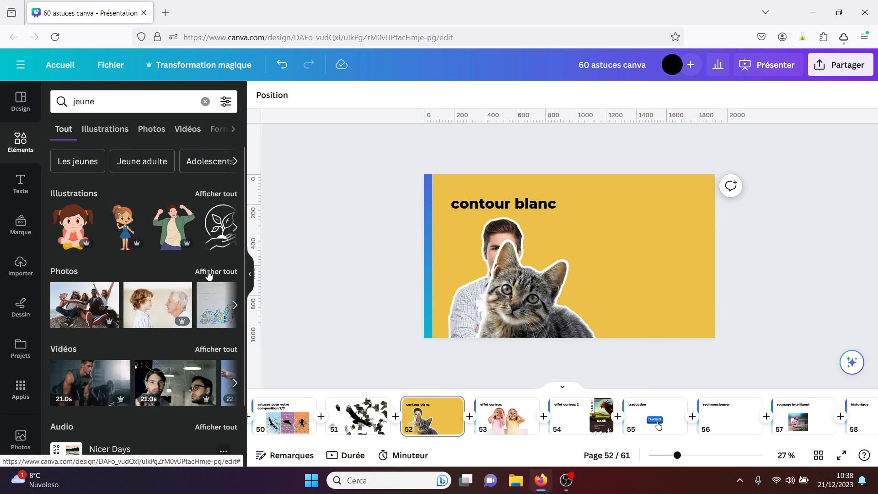
left_click(156, 310)
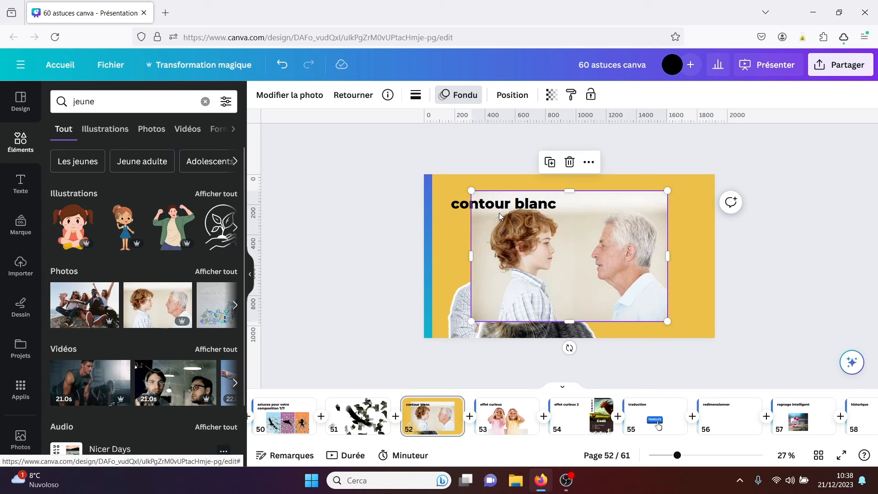
- Remove the background of the boy and elderly man photo and move it to the page's lower right corner
left_click(301, 97)
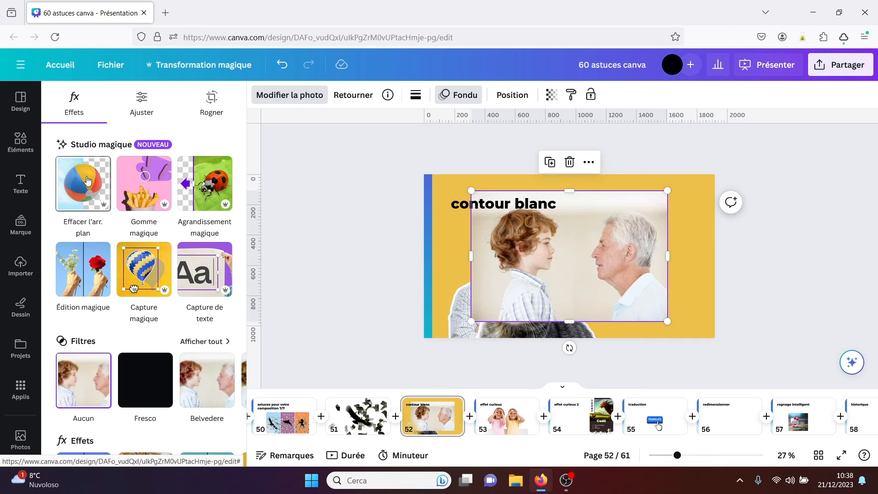
left_click(87, 180)
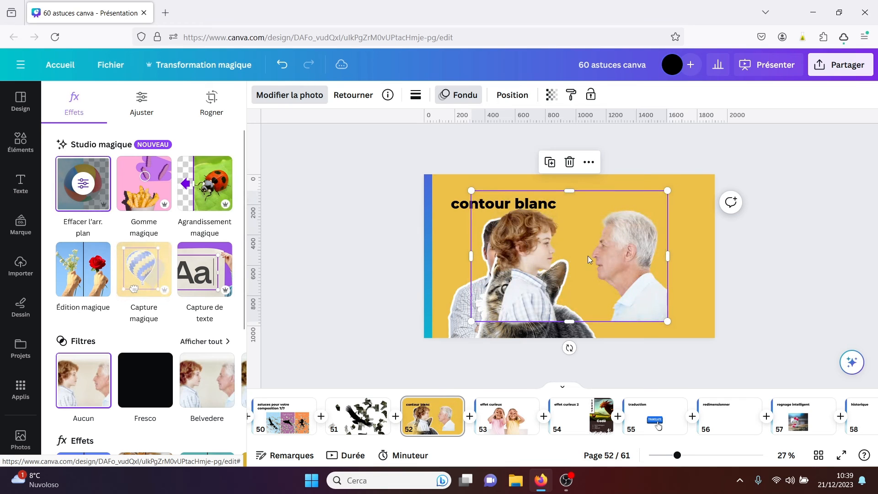
left_click_drag(621, 268, 665, 295)
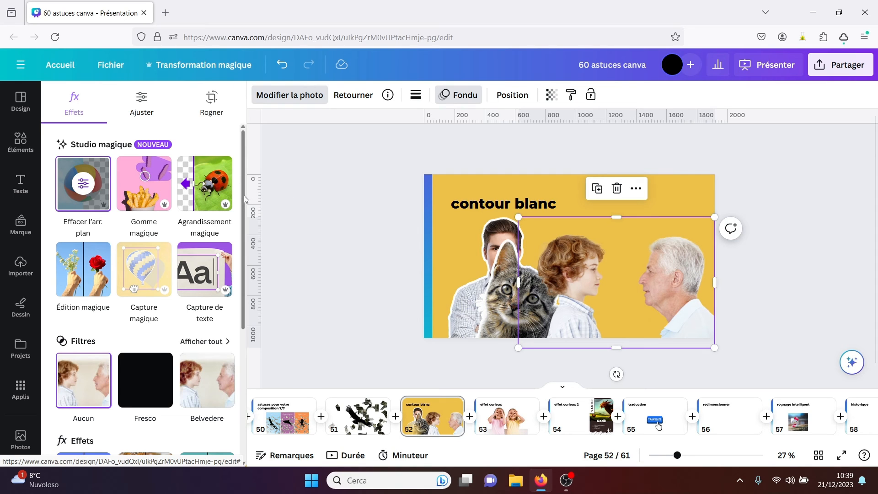
- Apply the Bordure shadow to the boy and elderly man cut-out and set its colour to white, #FFFFFF
left_click_drag(246, 199, 242, 319)
left_click(80, 290)
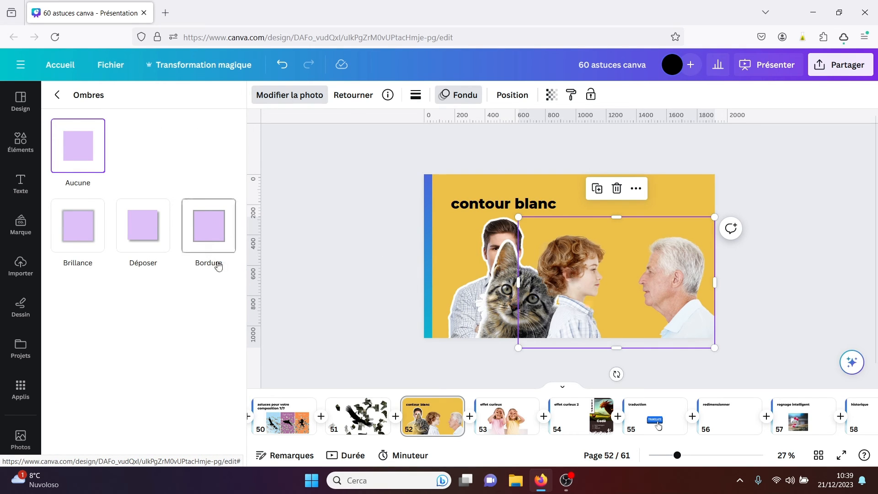
left_click(202, 236)
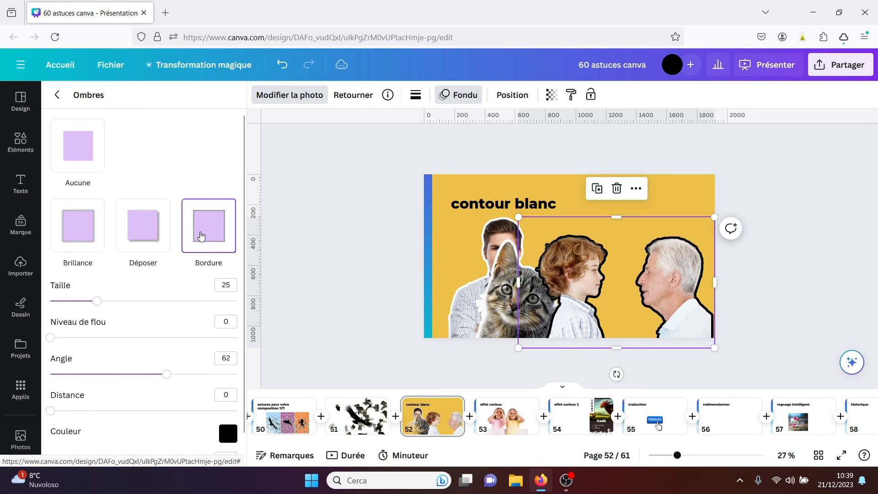
left_click(228, 435)
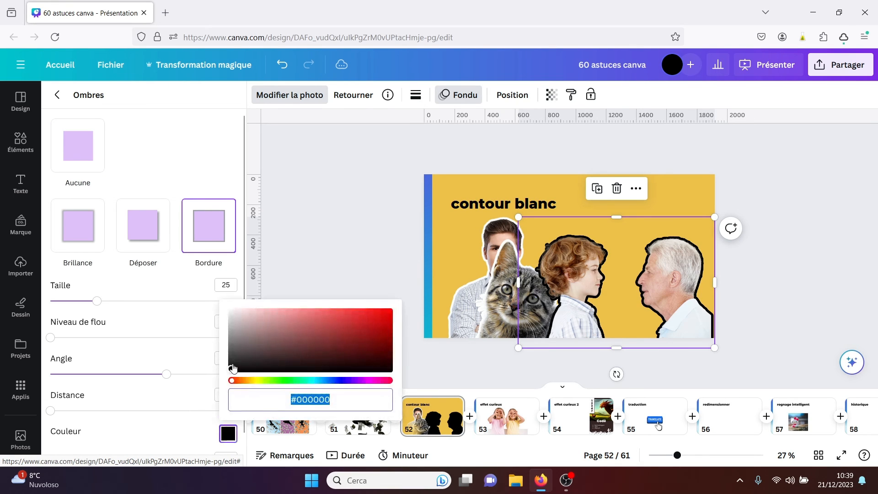
left_click_drag(234, 349, 230, 309)
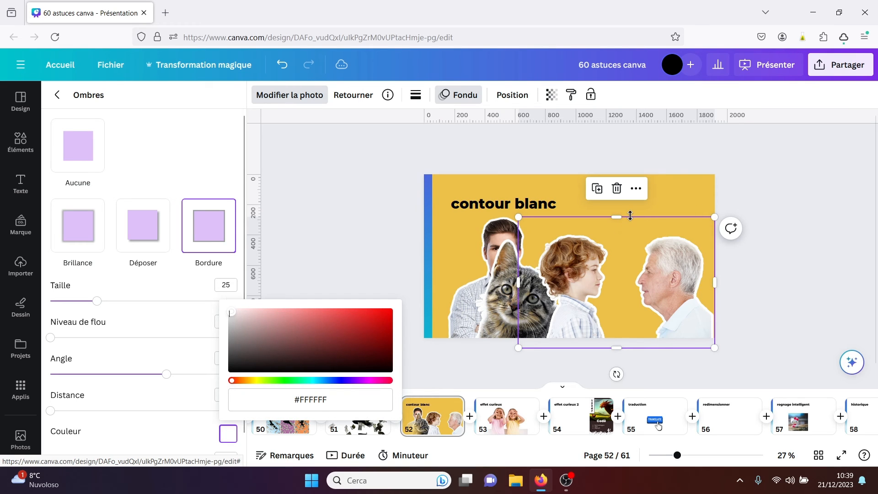
left_click(805, 210)
left_click(805, 210)
- Delete the cat and young man cut-outs from the "contour blanc" page
left_click(498, 305)
key("Delete")
left_click(490, 292)
key("Delete")
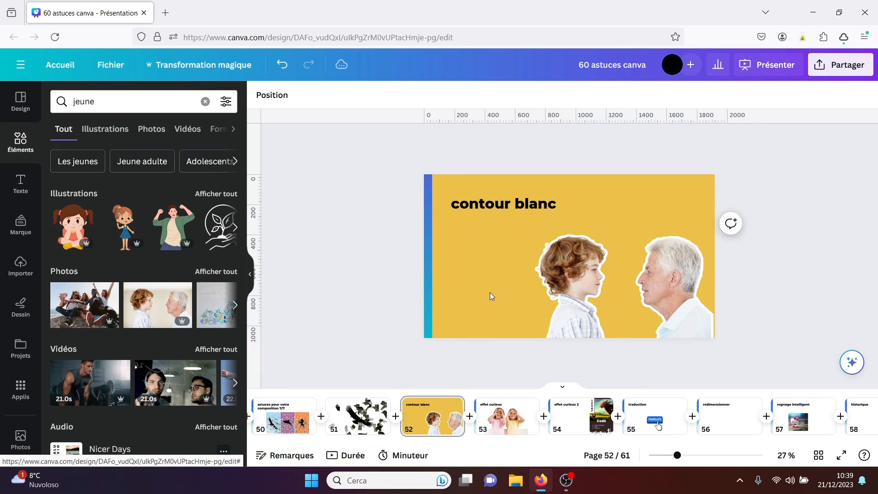
- Enlarge the outlined boy and elderly man cut-out and reposition it below the "contour blanc" title
left_click(568, 281)
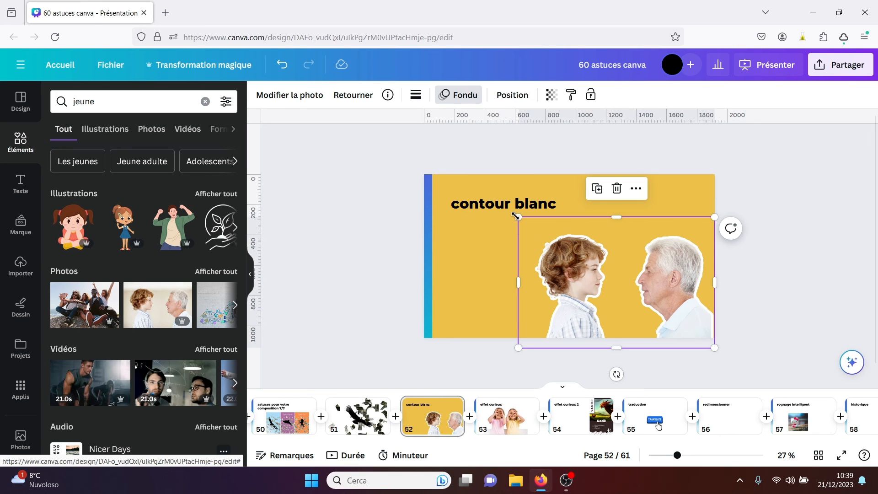
left_click_drag(517, 216, 453, 175)
left_click_drag(551, 264, 561, 285)
left_click(775, 264)
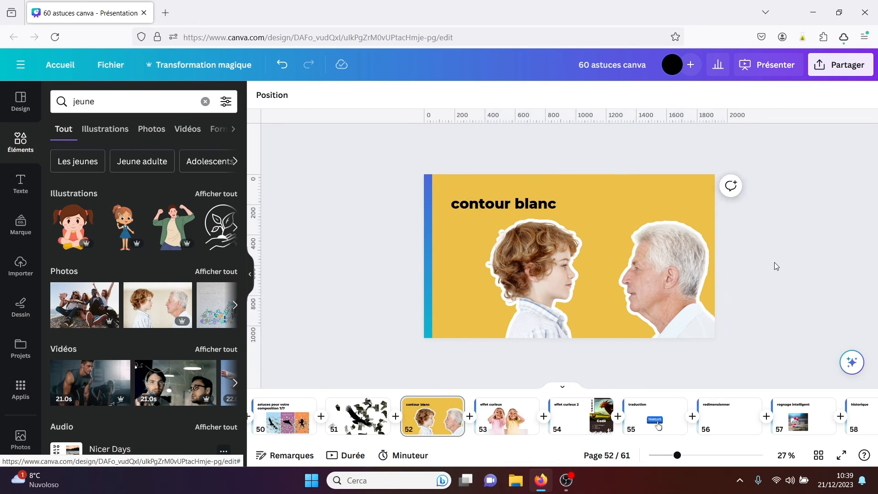
left_click(629, 272)
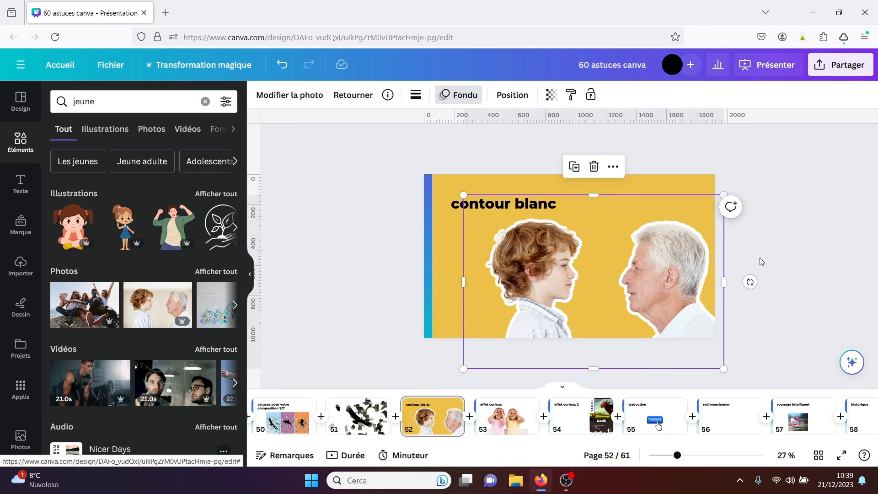
left_click(773, 252)
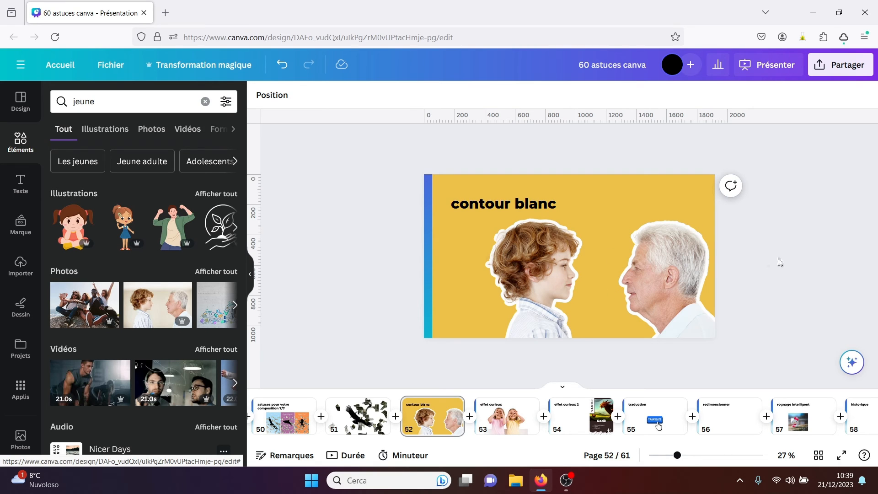
- Open page 53, "effet curieux", and examine the layers of the cut-out girls and the cropped photo behind them
left_click(508, 414)
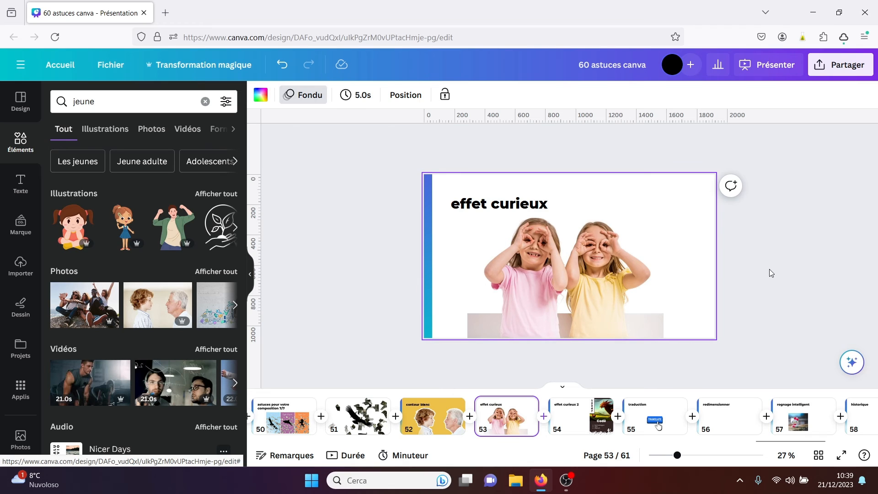
left_click(770, 269)
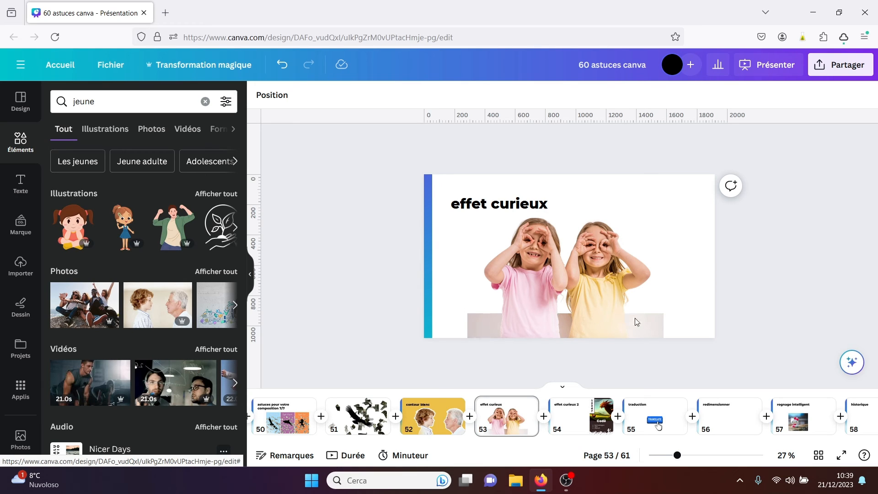
left_click(273, 97)
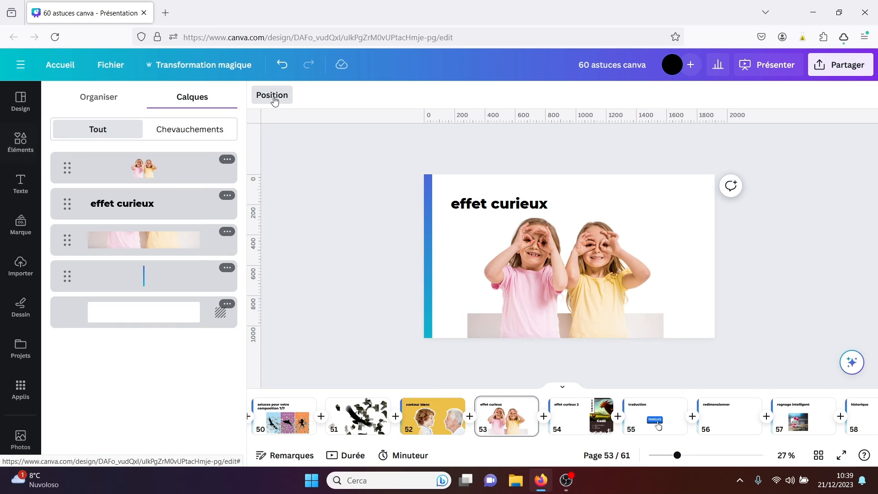
left_click(182, 171)
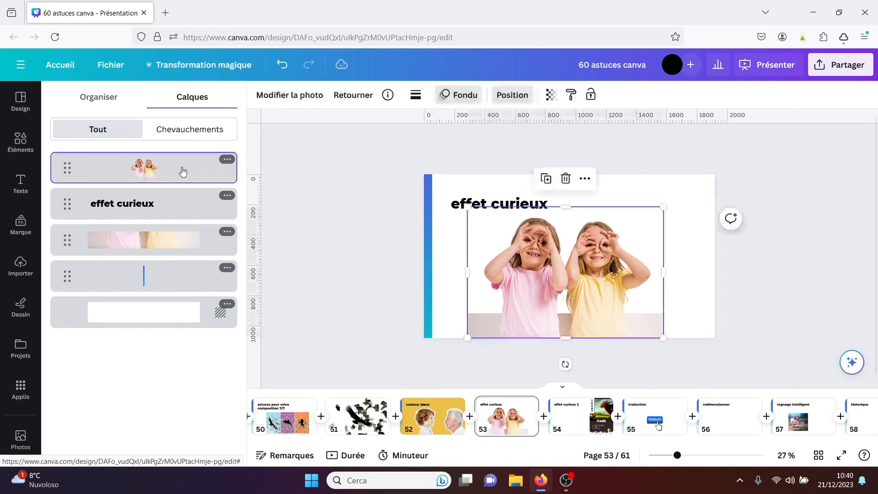
left_click(175, 243)
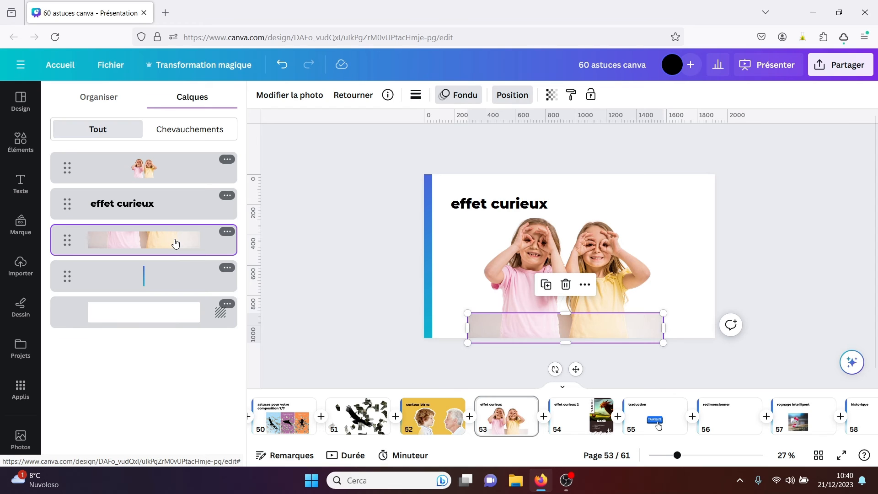
- Extend the cropped photo upward behind the cut-out girls' heads and undo the extension
left_click_drag(565, 314, 574, 212)
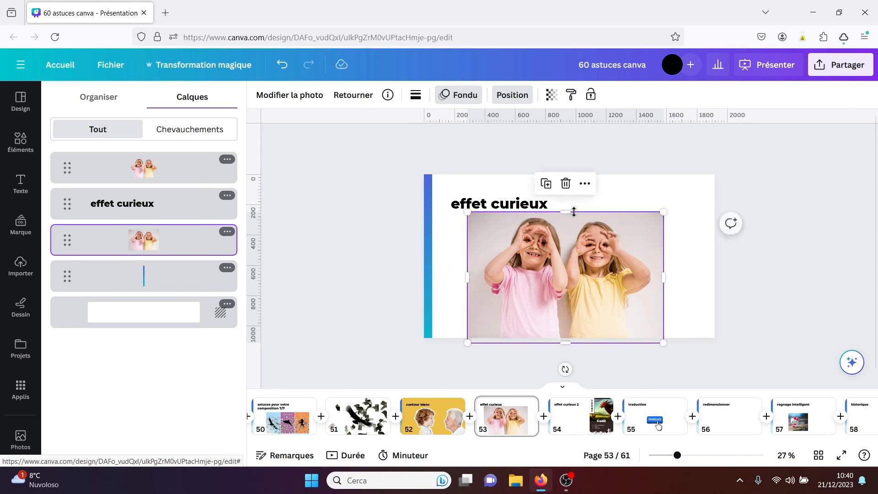
left_click(277, 66)
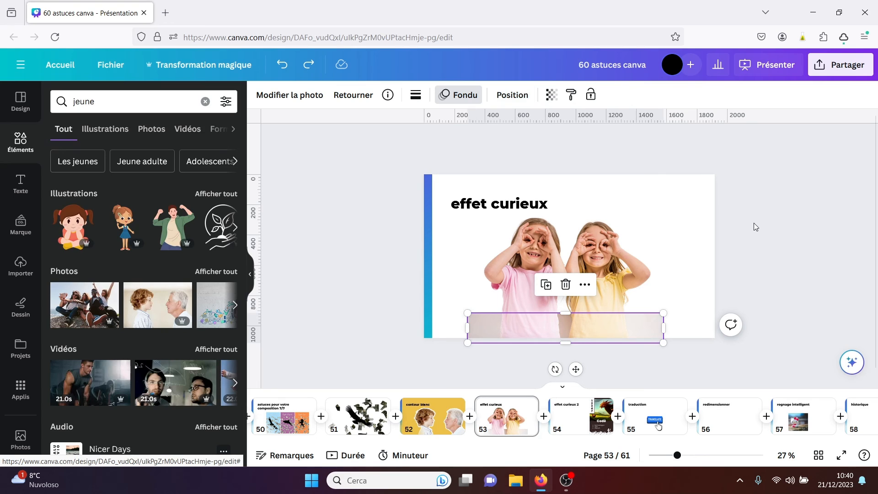
left_click(754, 223)
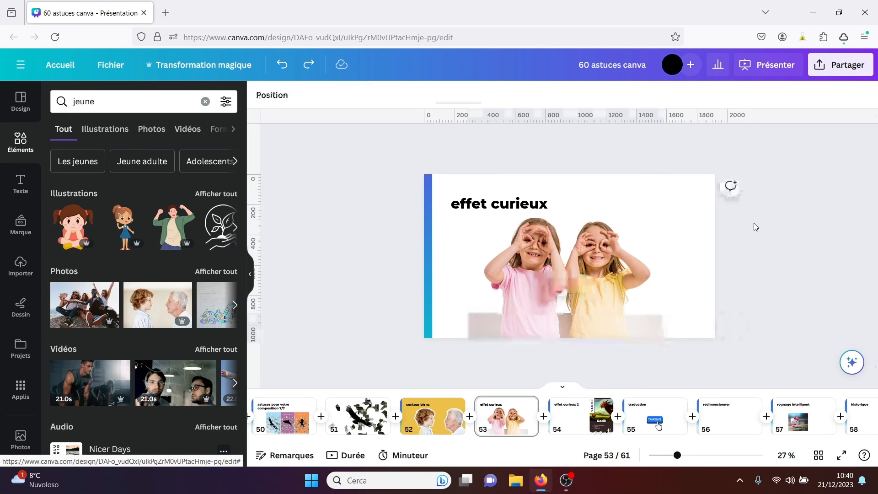
- Move the cropped photo's layer above the "effet curieux" title layer
left_click(273, 95)
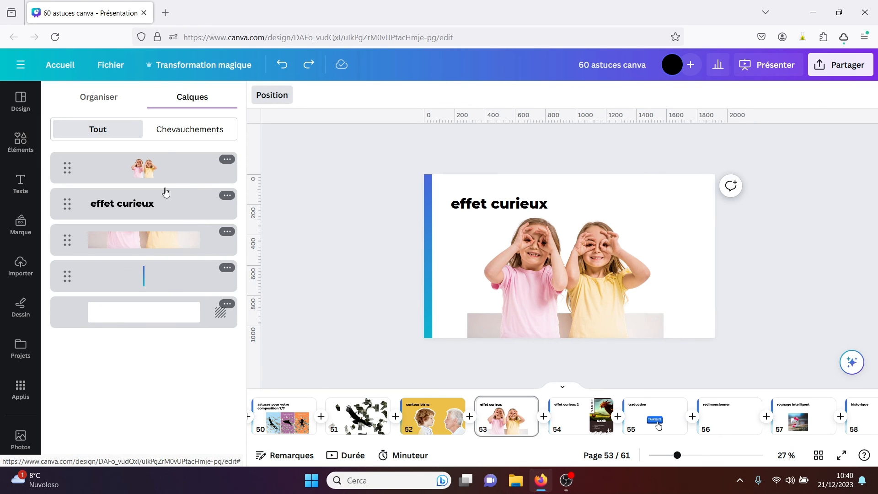
left_click_drag(177, 247, 169, 216)
left_click(756, 259)
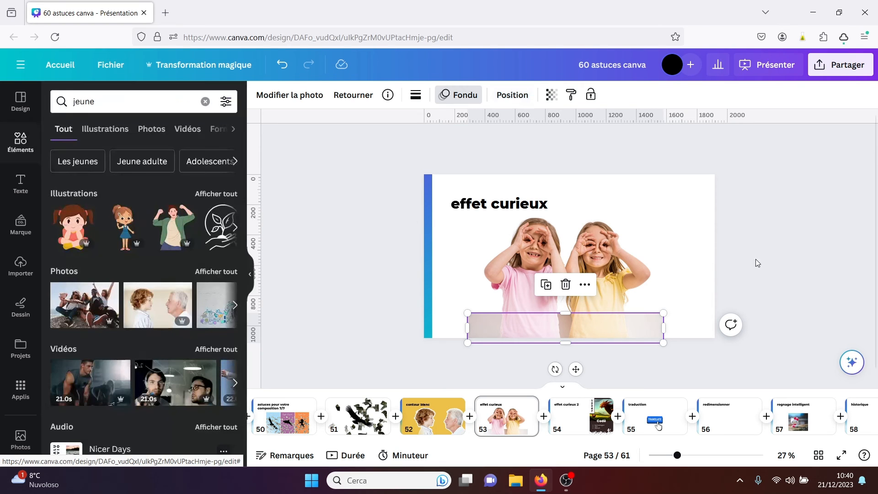
- View page 54, "effet curieux 2", and open page 55, "traduction"
left_click(580, 415)
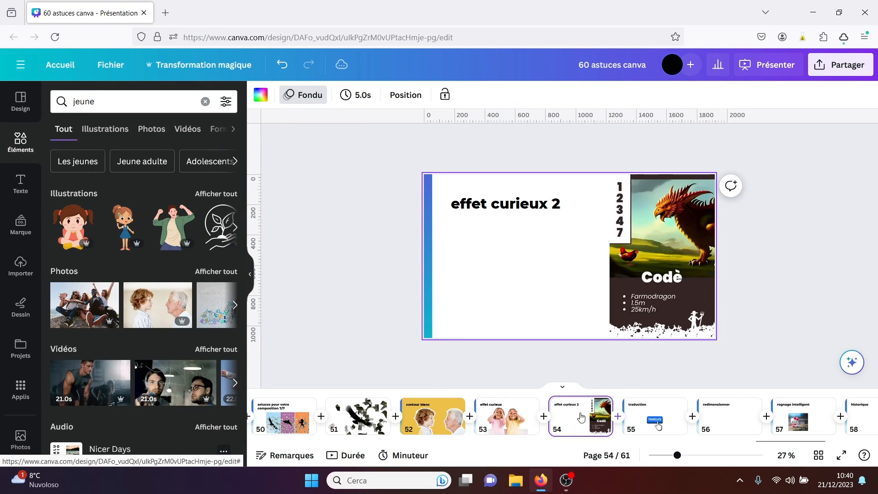
left_click(732, 317)
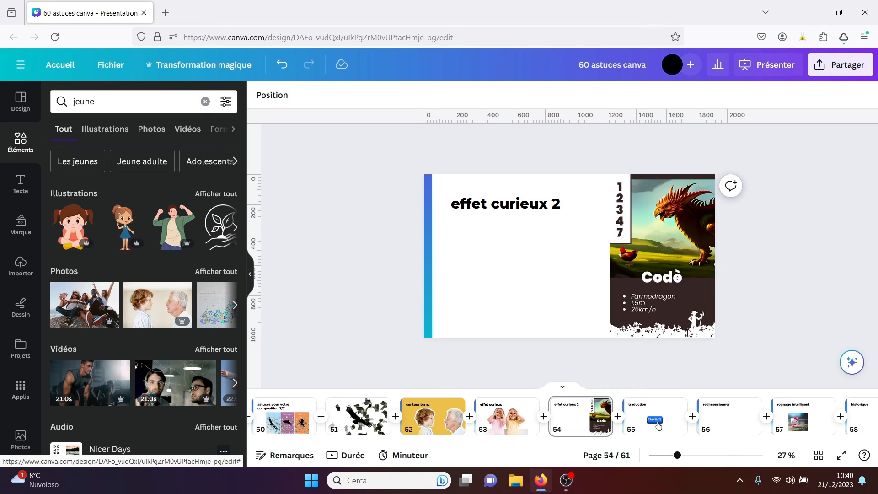
left_click(650, 422)
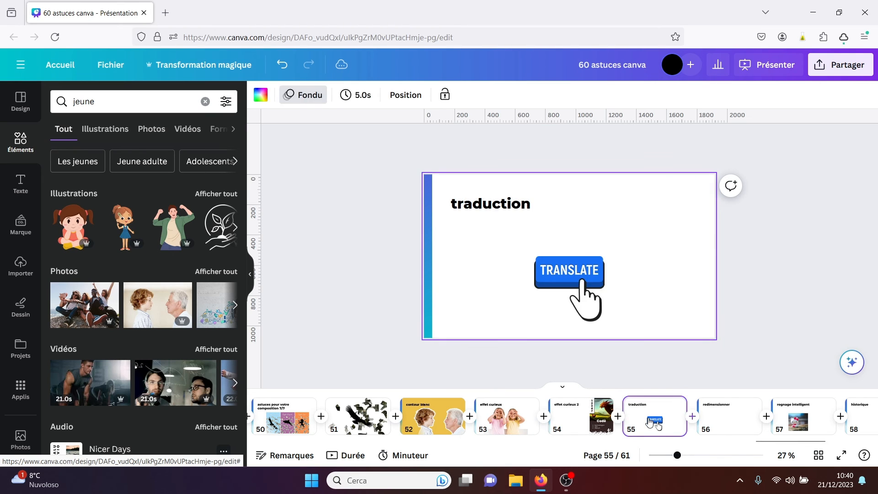
left_click(761, 301)
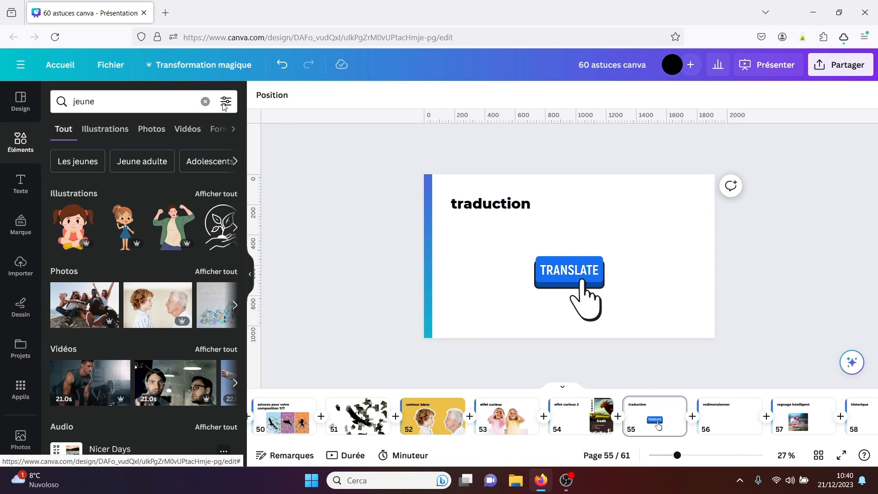
- View the Traduction options offered by Transformation magique for the whole design and close them
left_click(187, 67)
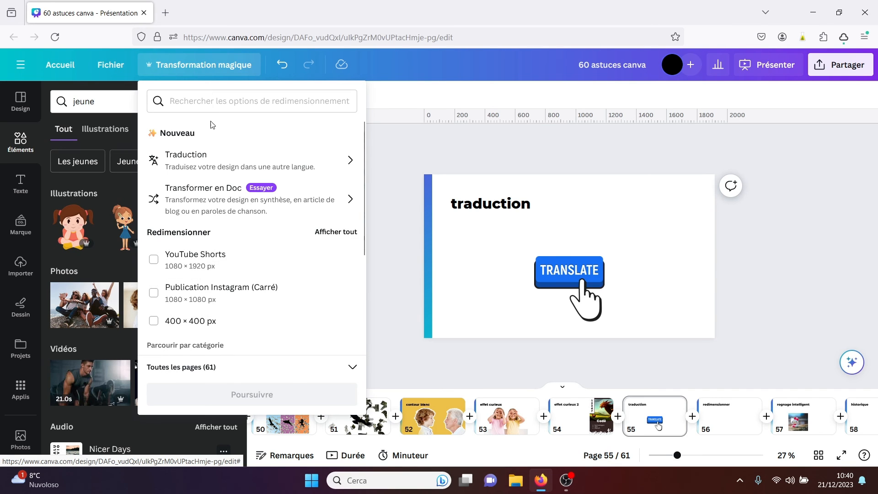
left_click(205, 161)
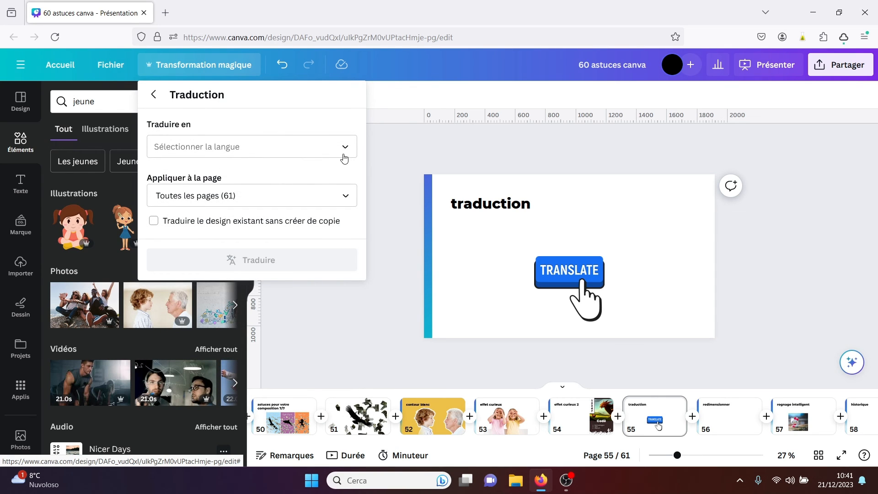
left_click(403, 174)
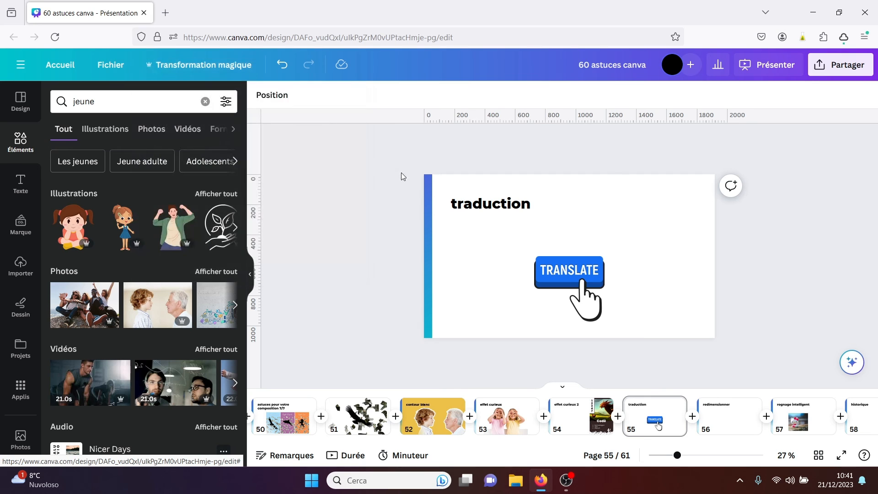
- Open the Traduction app, toggle its setting for duplicating the page for the translation, and return to the translation options
left_click(19, 389)
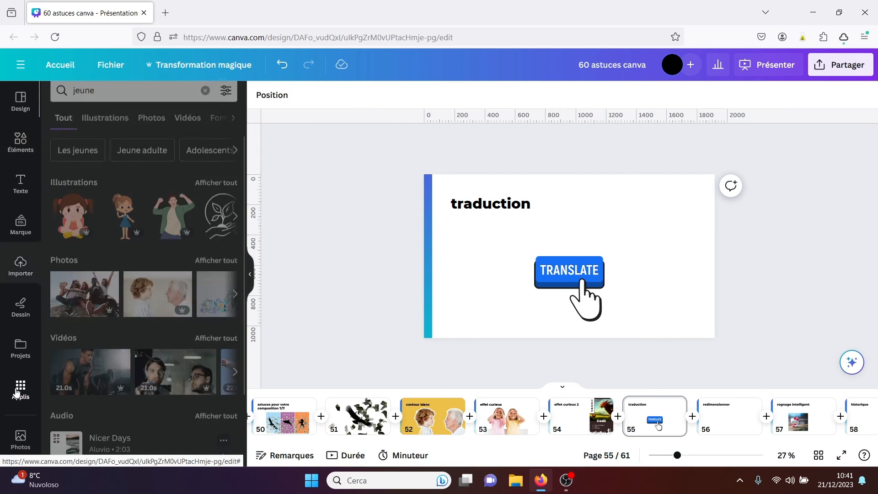
left_click_drag(243, 169, 244, 197)
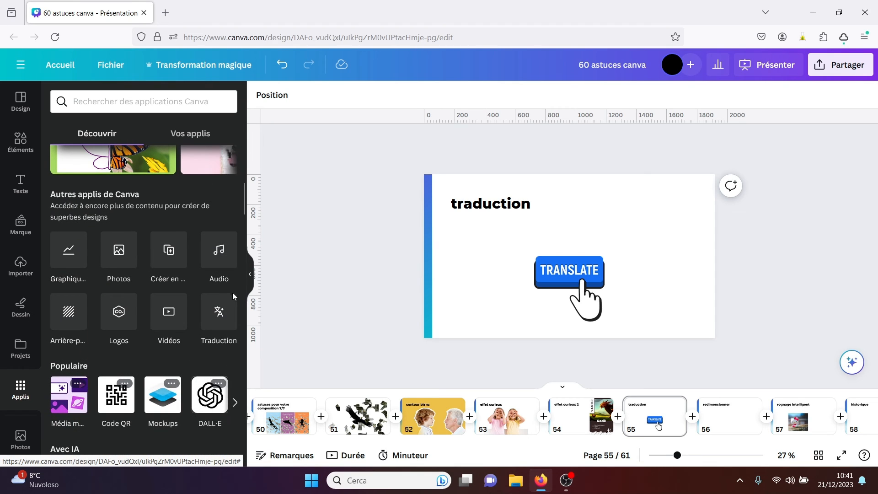
left_click(219, 312)
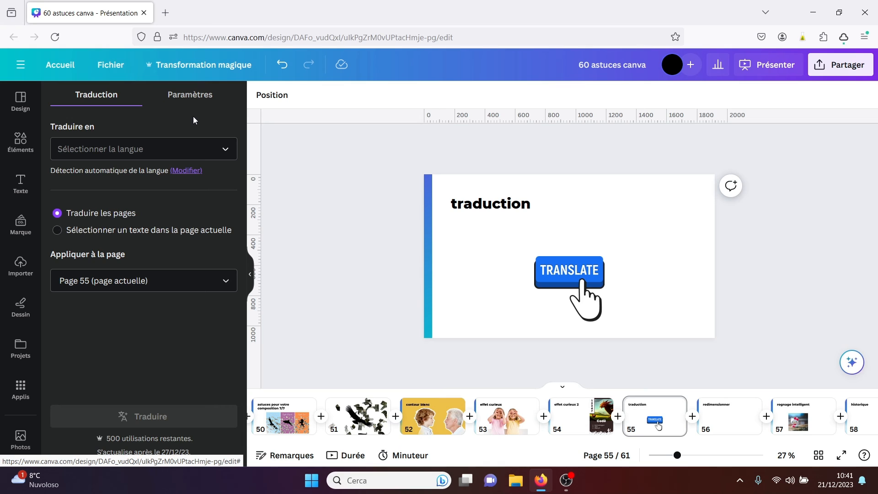
left_click(189, 94)
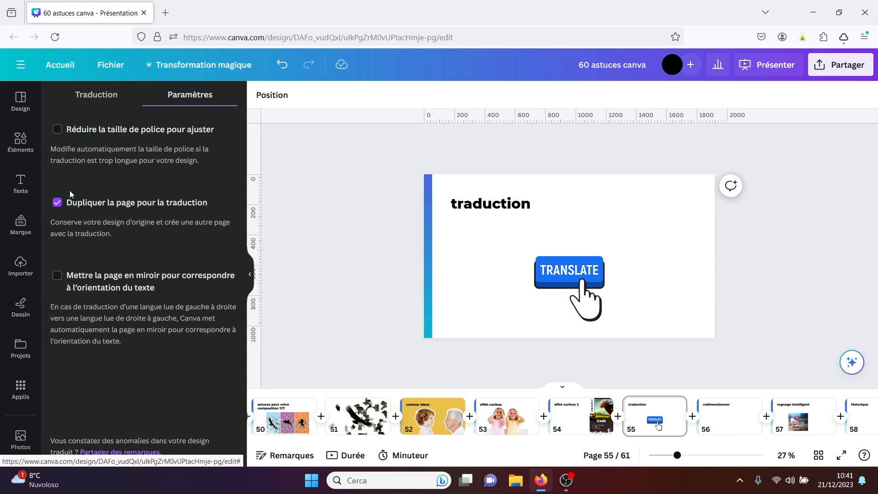
left_click(58, 204)
left_click(93, 95)
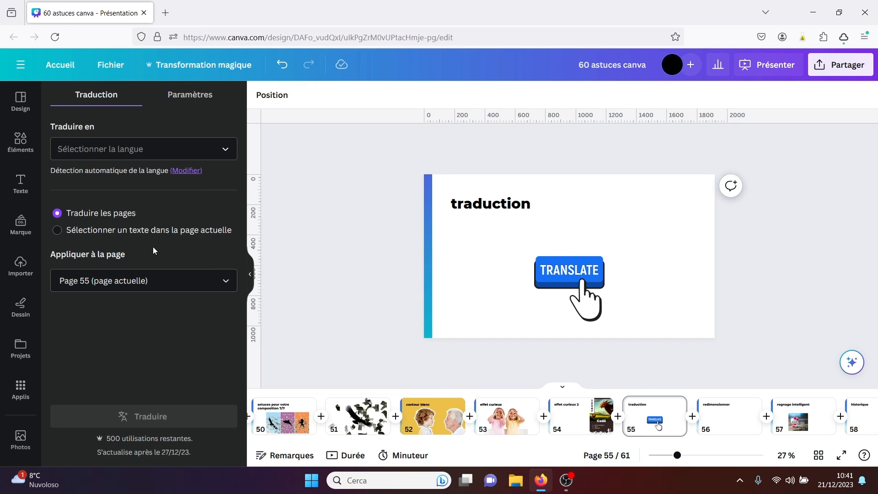
- Open page 56, "redimensionner", and create a copy of all pages resized to YouTube Shorts, 1080 × 1920 px
left_click(719, 420)
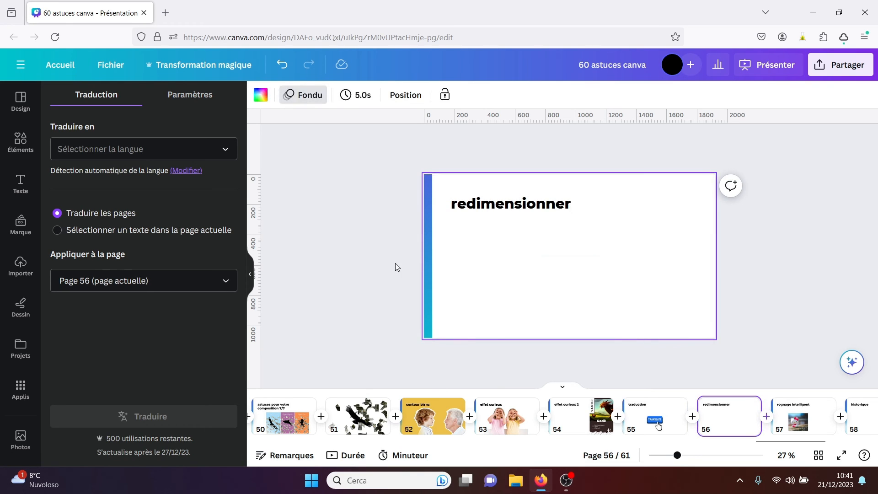
left_click(249, 276)
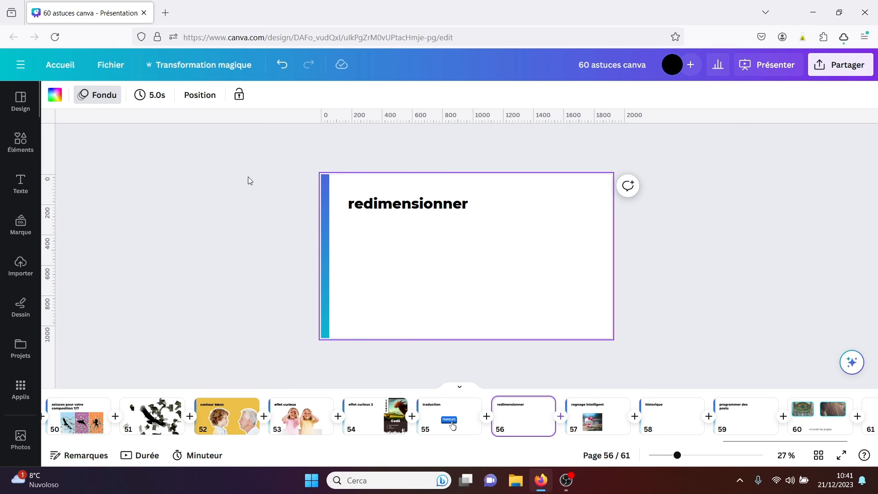
left_click(199, 66)
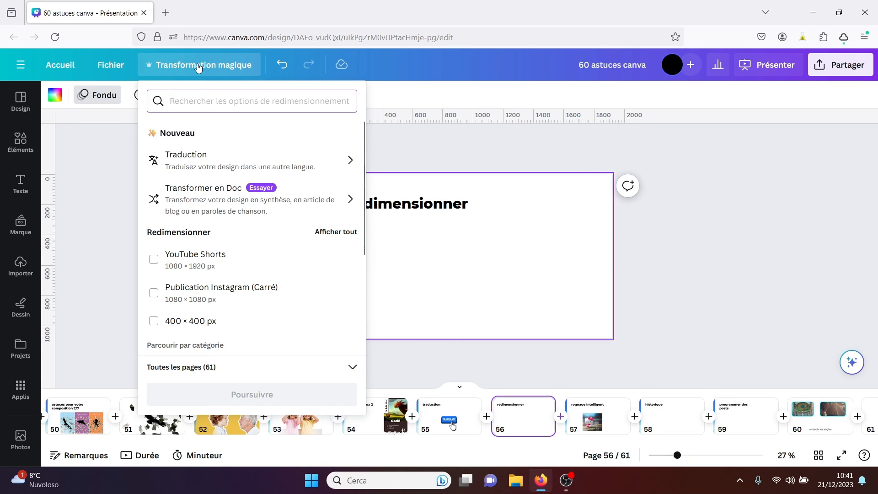
left_click(204, 256)
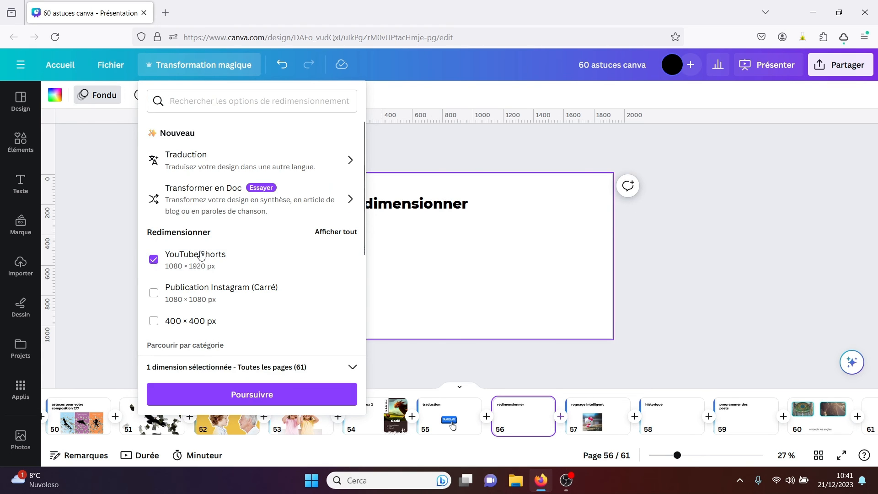
left_click(243, 400)
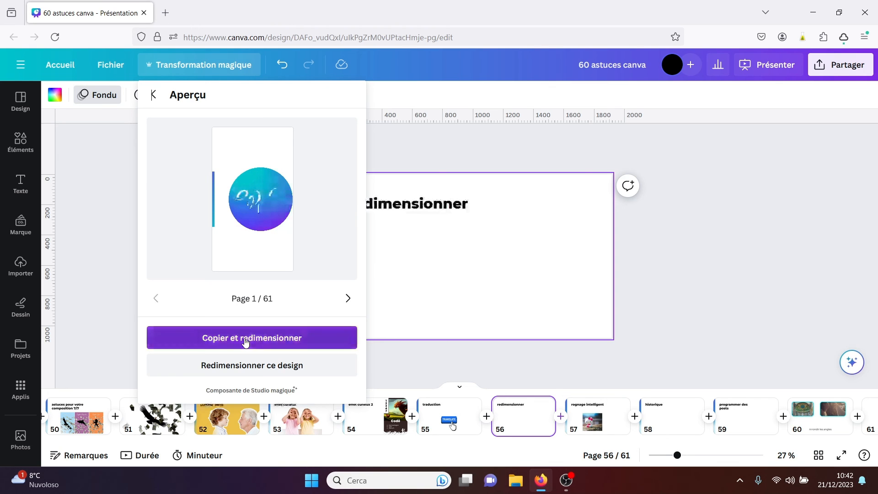
left_click(245, 342)
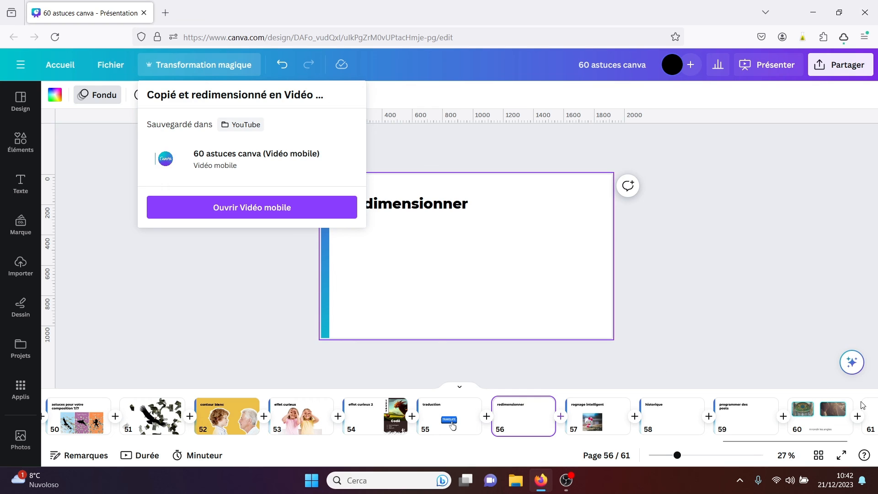
- Open the resized Vidéo mobile copy and move the Canva logo circle up on its first page
left_click(283, 208)
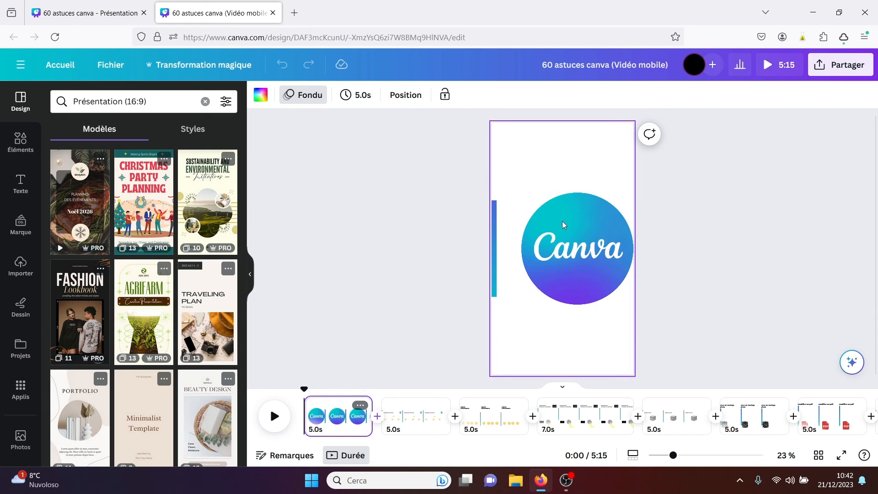
left_click(578, 235)
left_click_drag(578, 235, 564, 187)
left_click(356, 170)
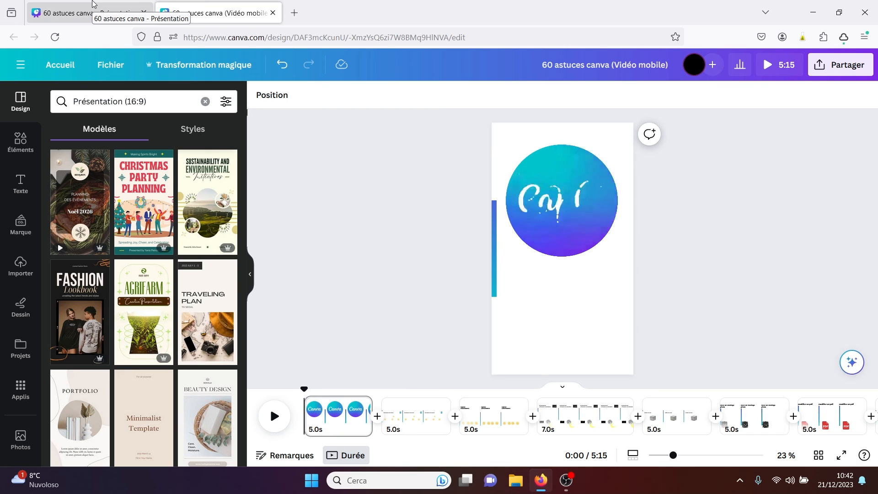
- Return to the original "60 astuces canva" presentation and open page 57, "rognage intelligent"
left_click(93, 3)
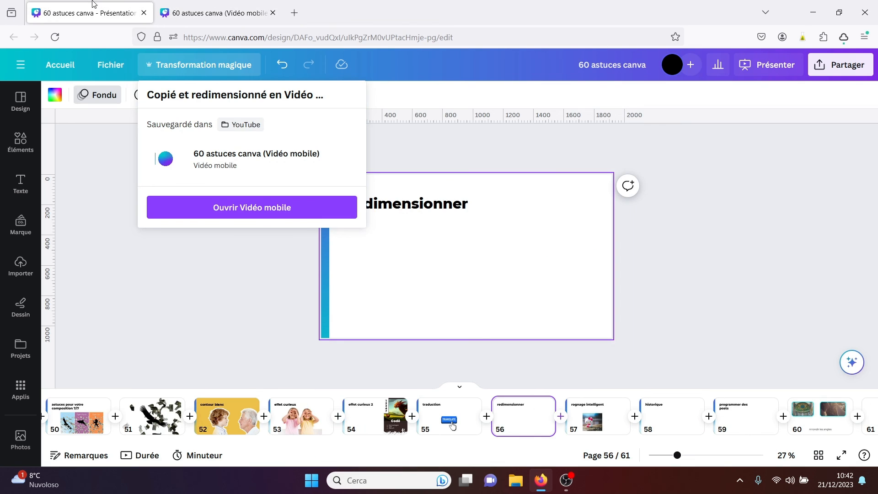
left_click(684, 255)
left_click(601, 419)
left_click(685, 251)
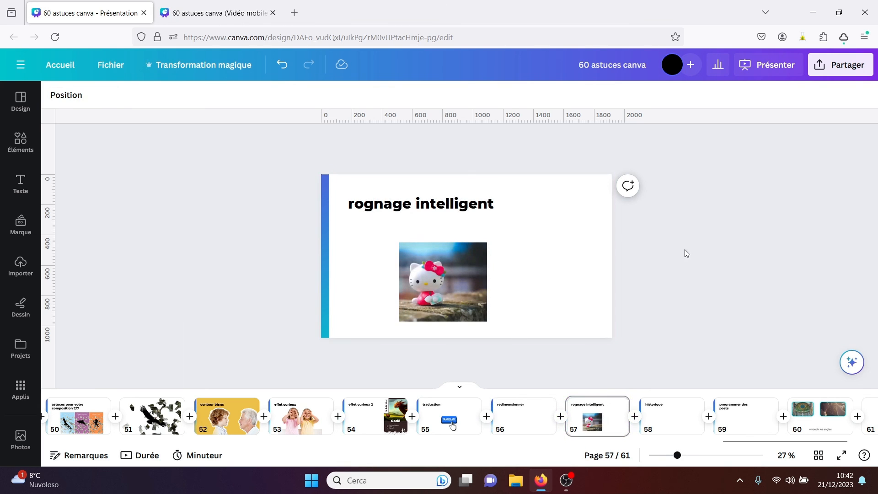
- Crop the Hello Kitty photo by bringing in its right edge and trimming its upper edge
left_click(456, 276)
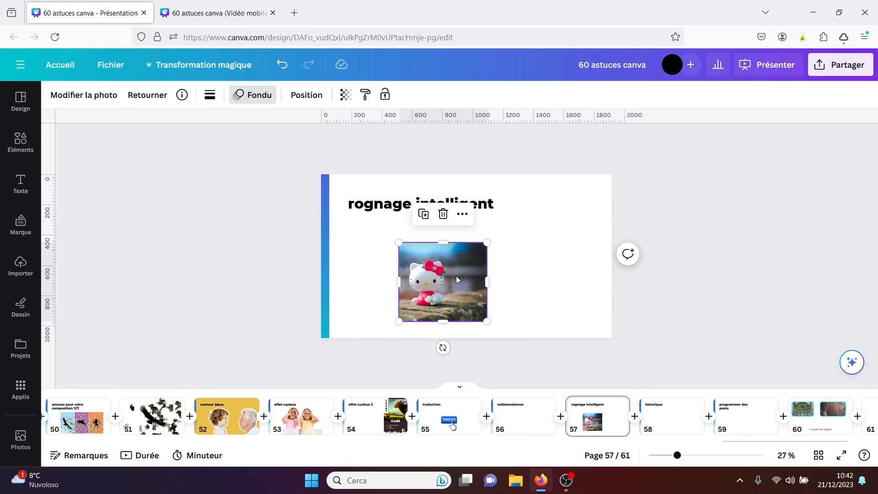
left_click_drag(487, 283, 459, 282)
left_click_drag(434, 247, 434, 254)
- Widen the cropped Hello Kitty photo from its right edge and undo the widening
left_click_drag(458, 282, 502, 283)
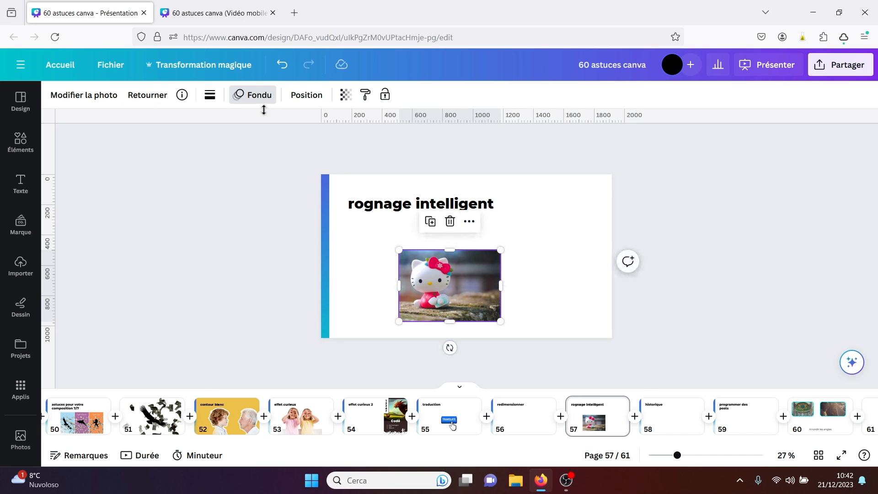
left_click(282, 65)
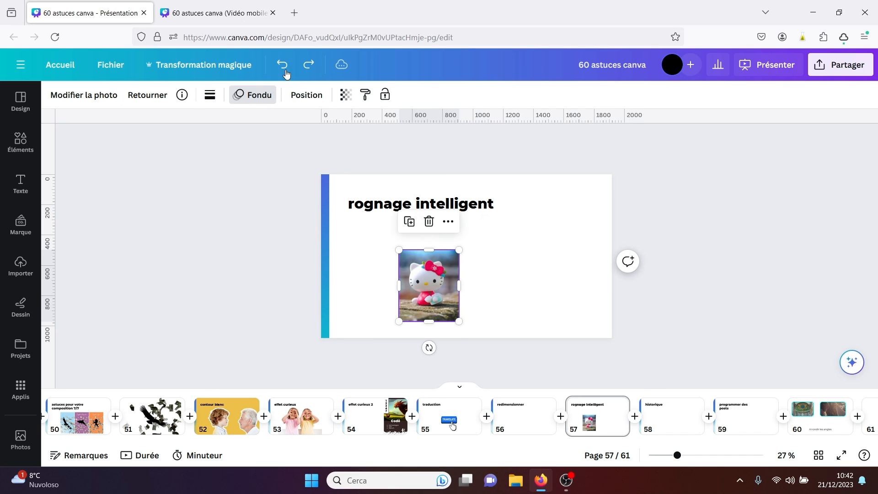
left_click(506, 257)
- Apply Rognage intelligent to the Hello Kitty photo and extend the crop frame across the photo's full width
left_click(422, 276)
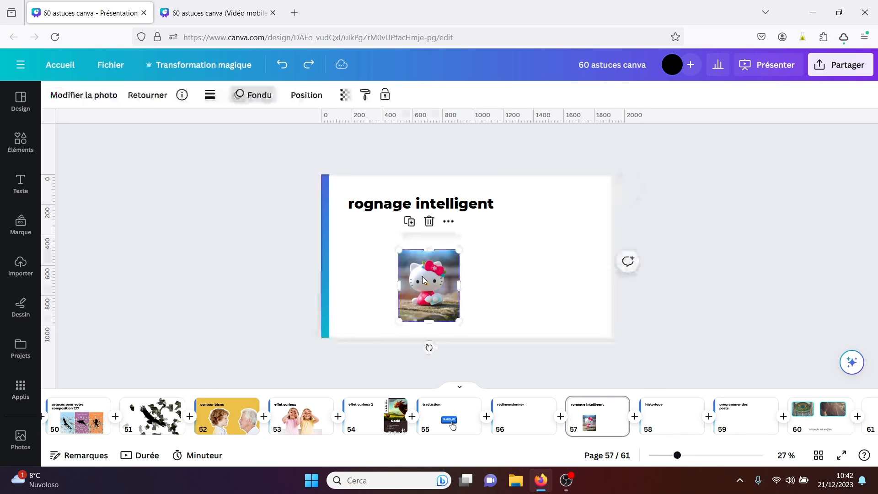
left_click(98, 95)
left_click(215, 110)
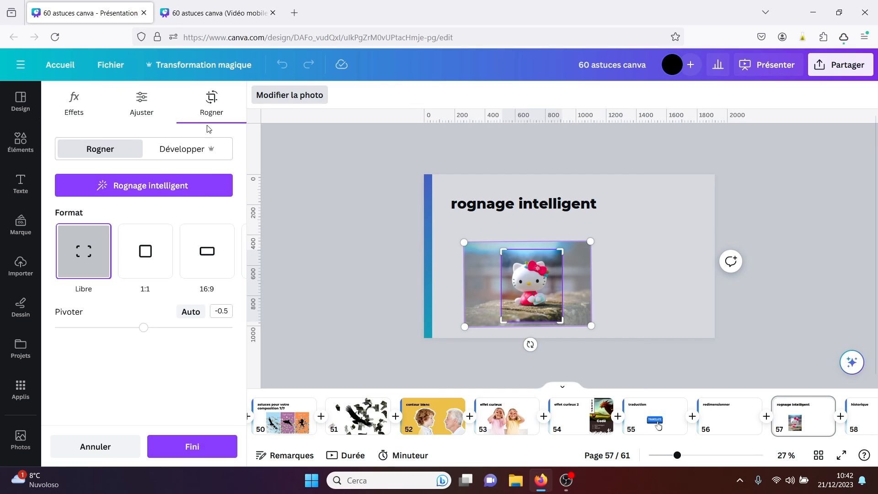
left_click(153, 190)
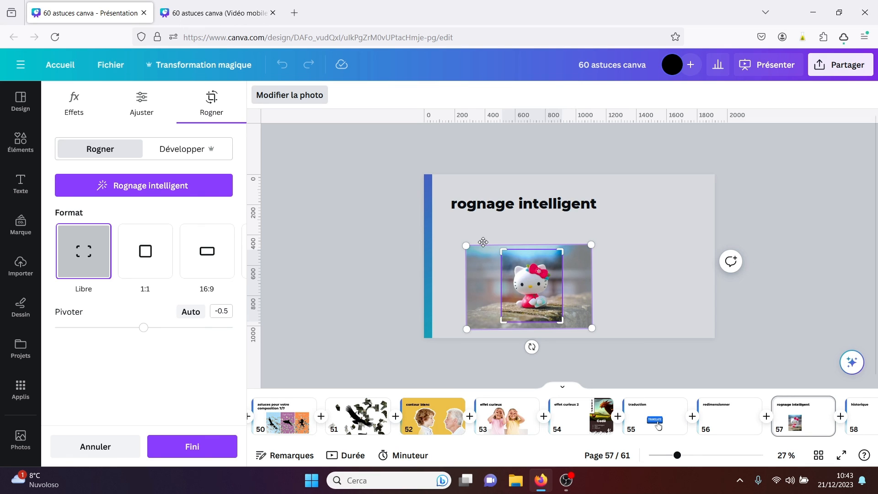
left_click_drag(459, 245, 462, 244)
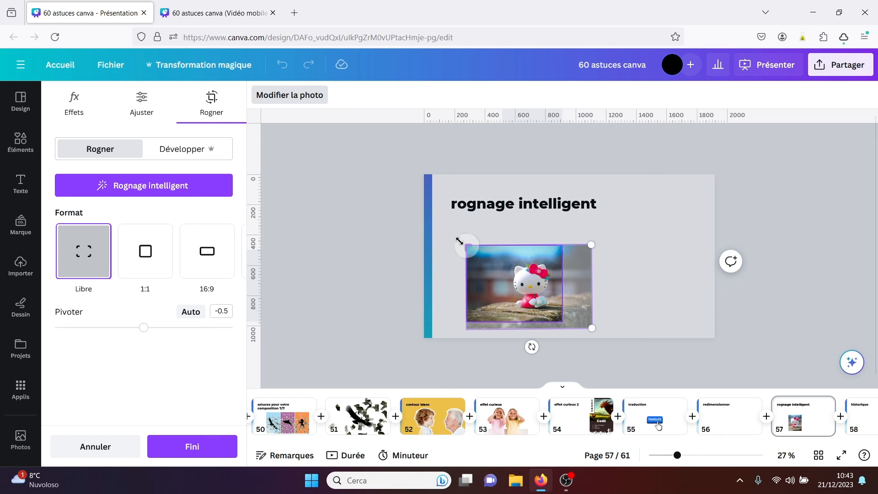
left_click_drag(563, 250, 594, 247)
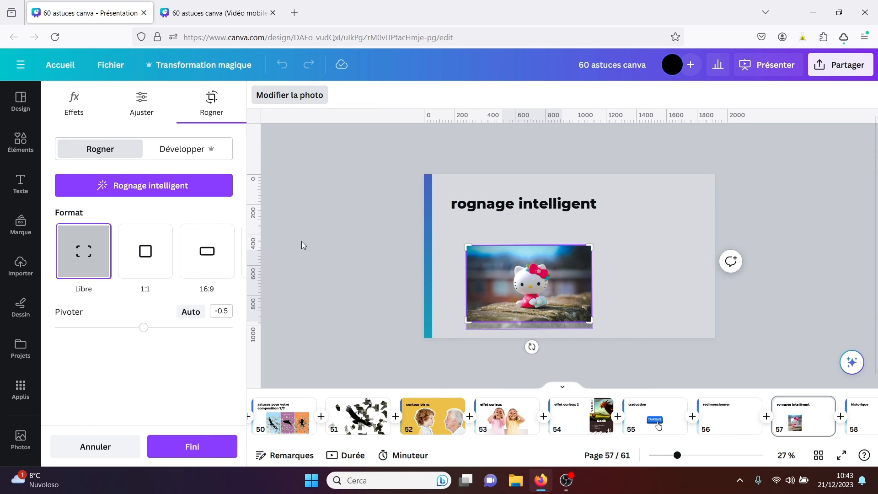
- Try the 1:1 crop format on the Hello Kitty photo and crop it to 16:9 instead
left_click(144, 253)
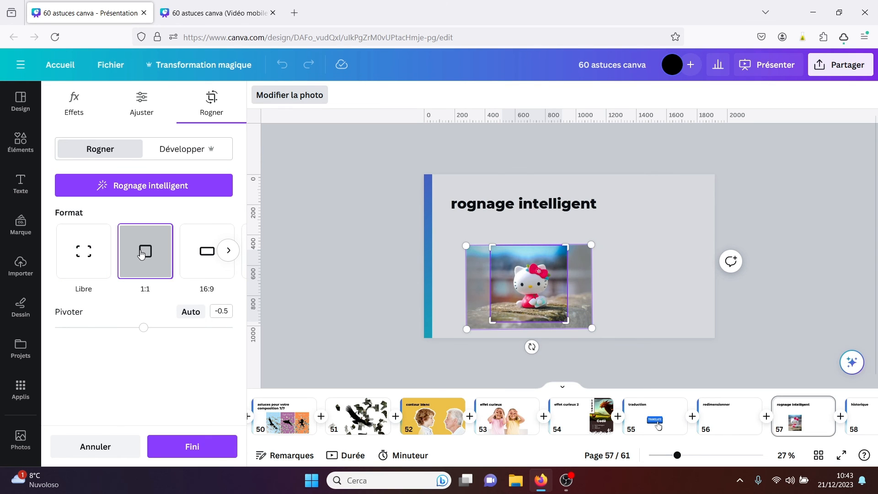
left_click(213, 259)
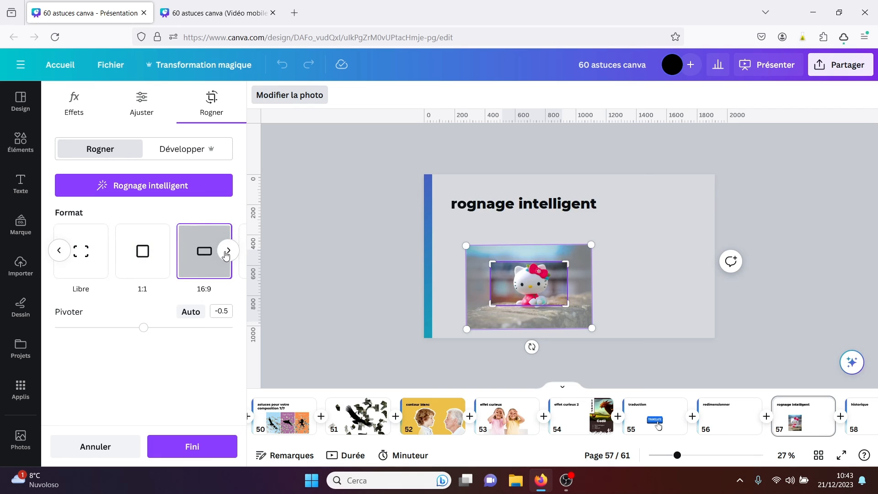
left_click(365, 275)
left_click(365, 275)
- Open page 58, "historique", and view the design's version history
left_click(669, 421)
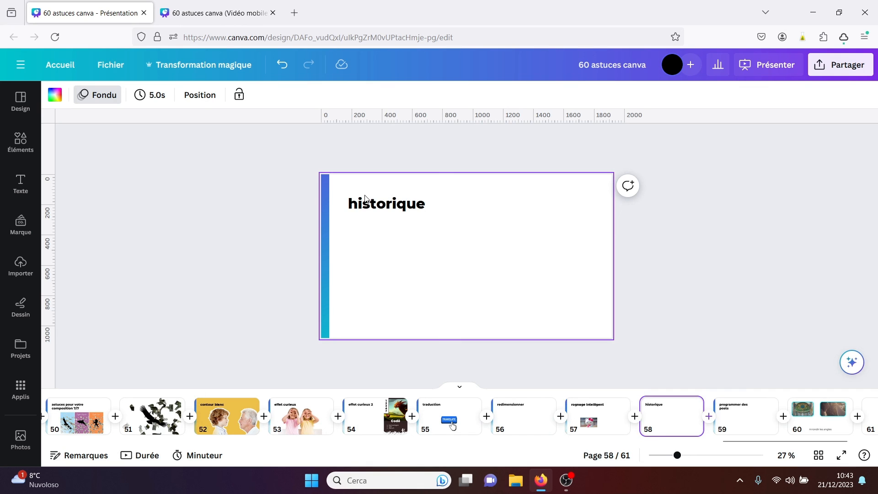
left_click(112, 66)
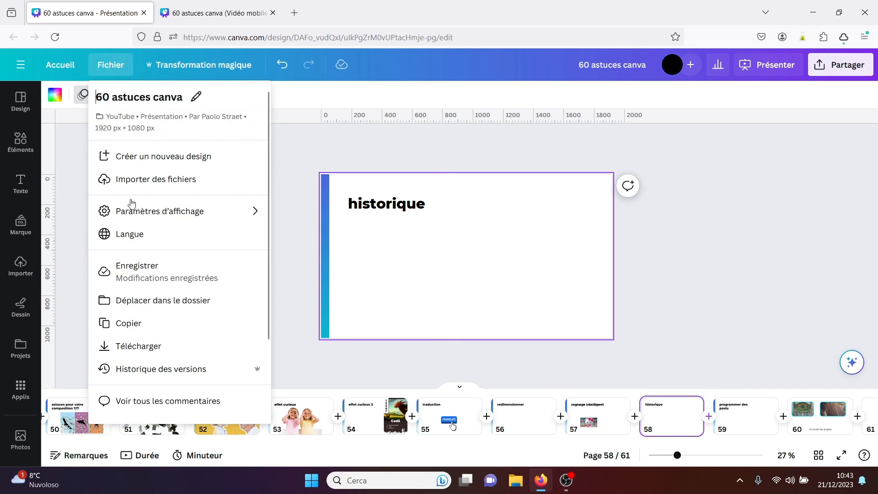
left_click(167, 371)
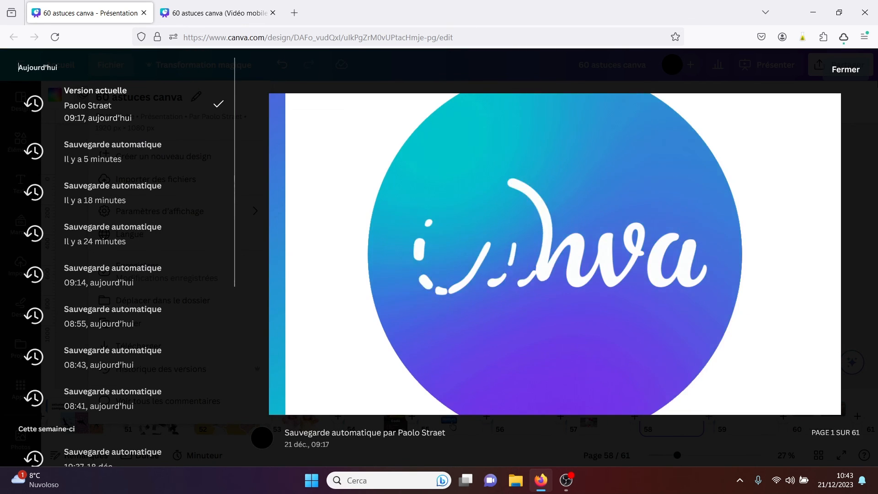
left_click(843, 78)
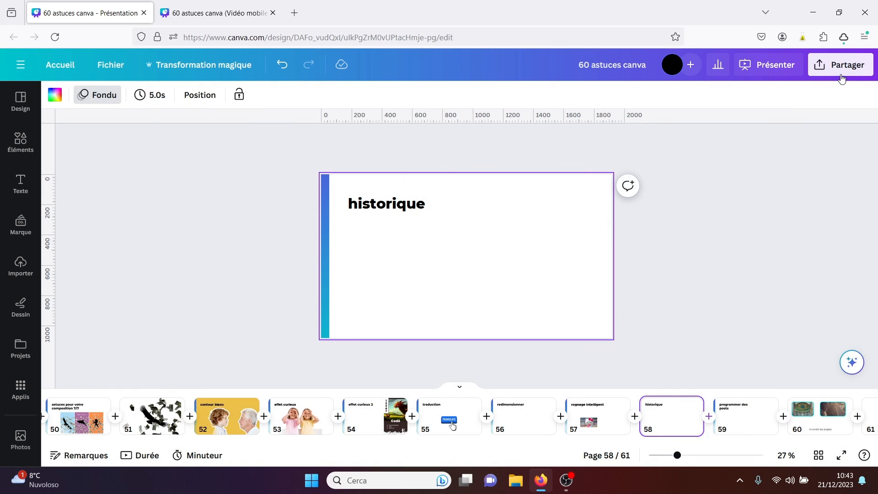
- Open page 59, "programmer des posts", and view the social media sharing options, including Planifier
left_click(742, 406)
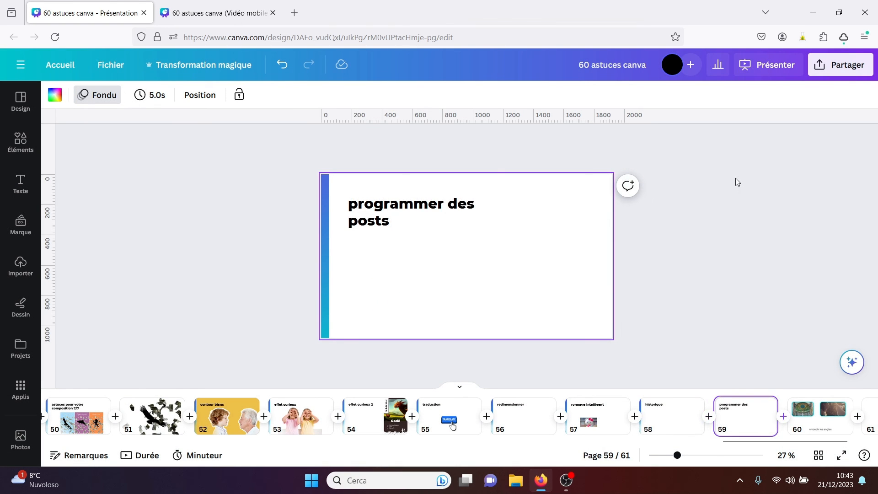
left_click(846, 68)
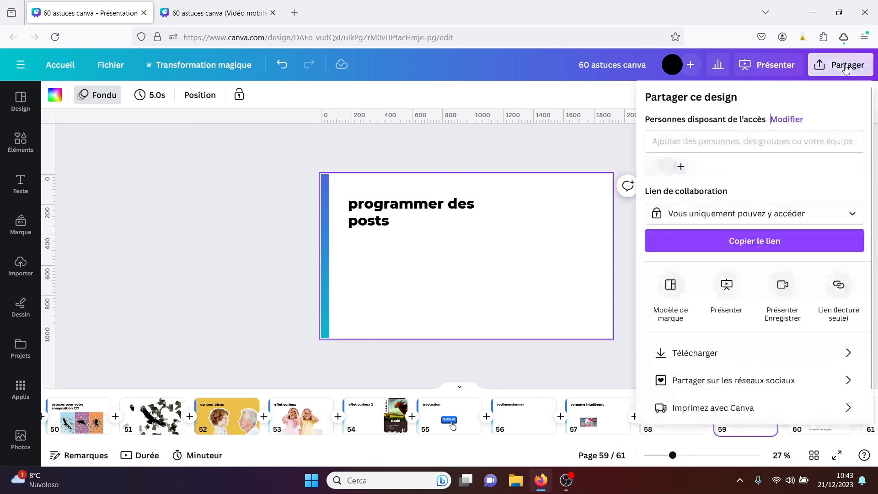
left_click(702, 383)
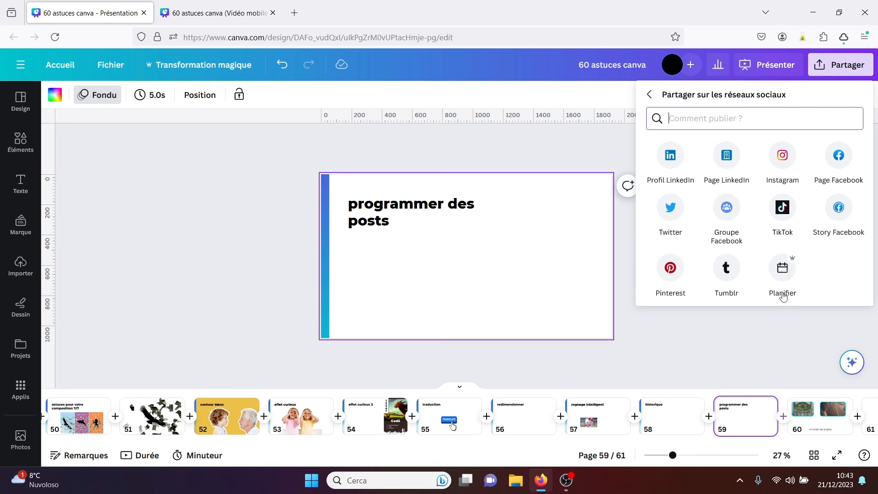
- Open page 60, "Arrondir les angles", and add the stock photo of the boy facing the elderly man
left_click(816, 428)
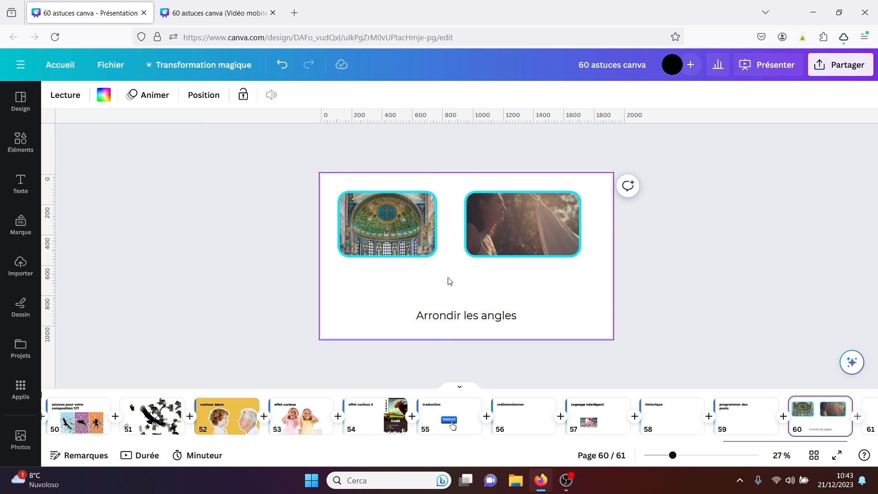
left_click(22, 141)
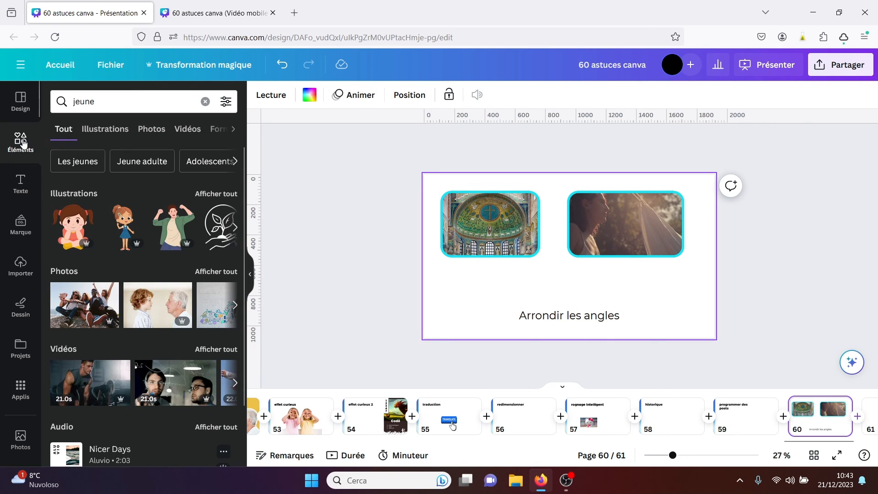
left_click(157, 306)
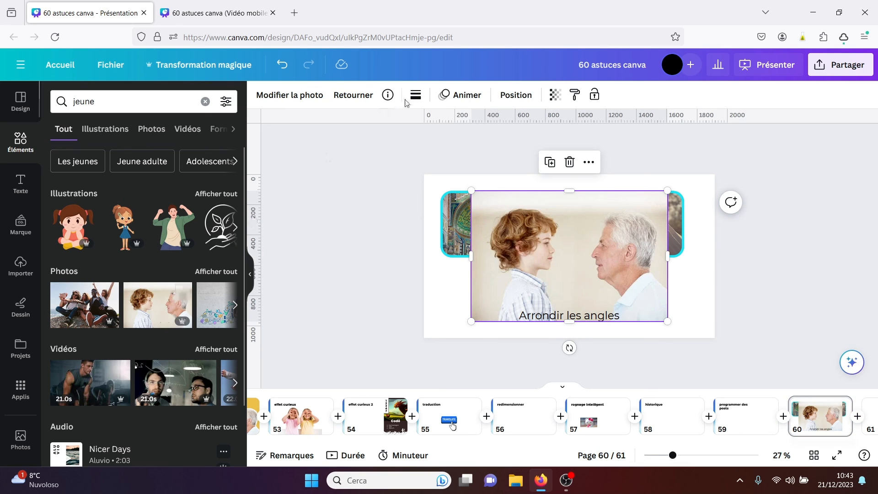
- Try a dotted border on the boy and elderly man photo, make it solid with thickness 100, and round the corners
left_click(419, 95)
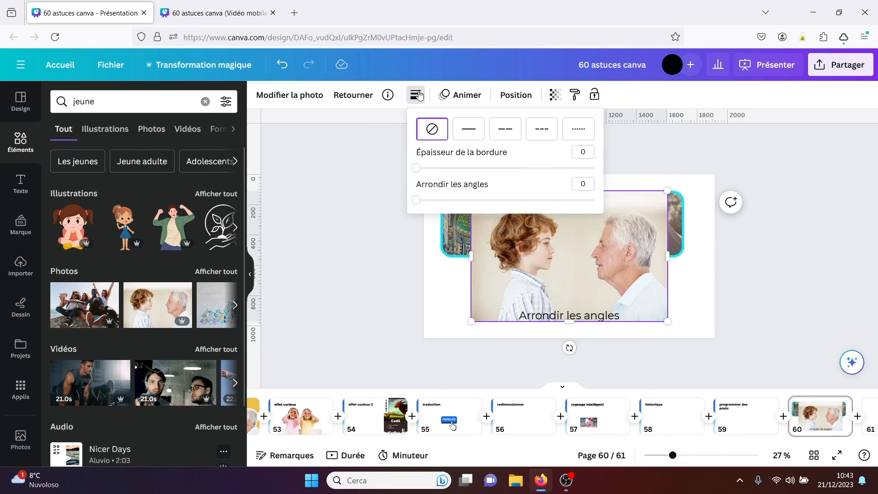
left_click(472, 131)
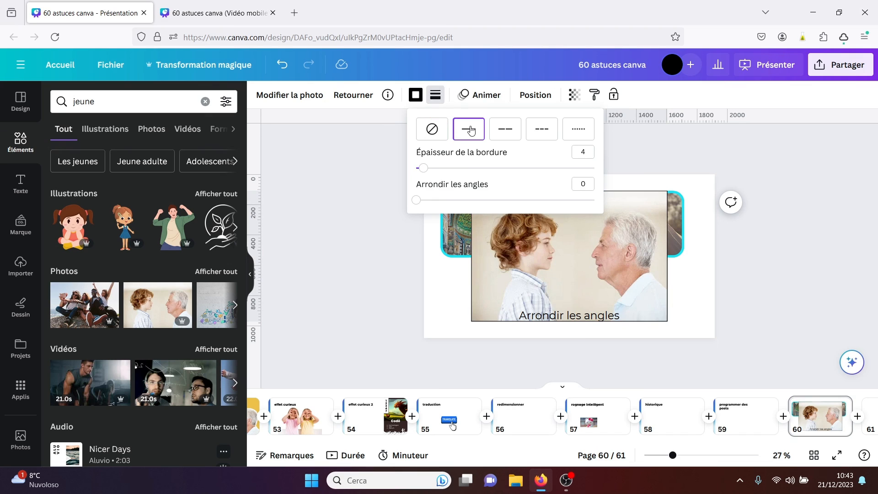
left_click(576, 130)
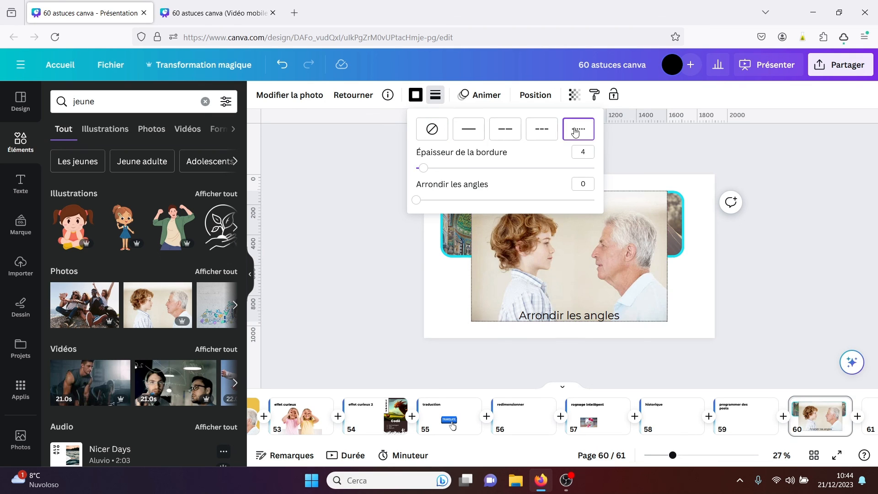
left_click(469, 134)
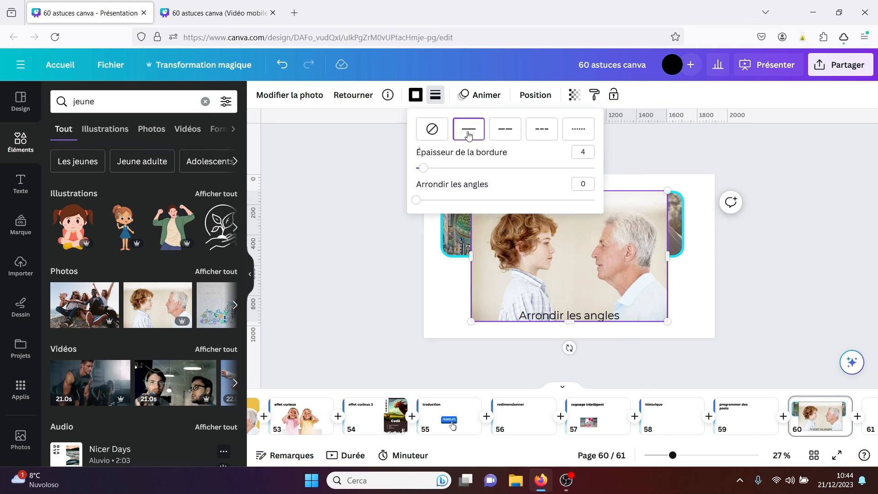
left_click_drag(422, 168, 654, 156)
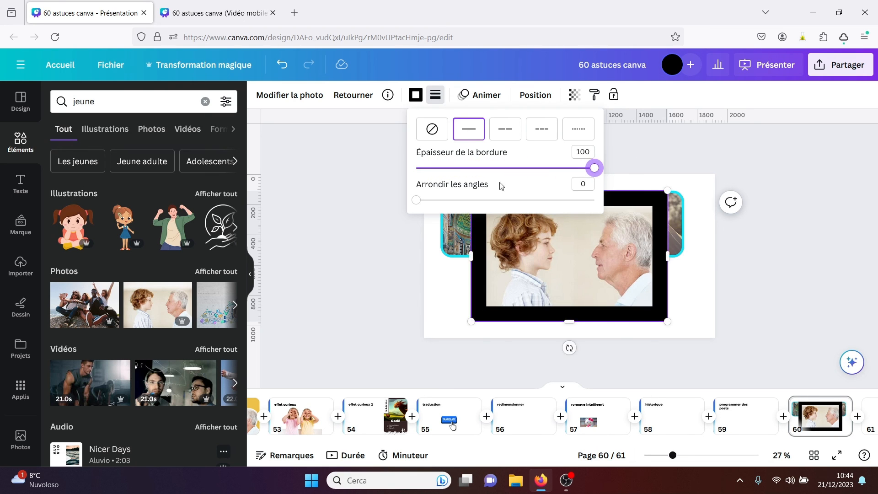
left_click_drag(417, 200, 641, 183)
left_click(787, 273)
left_click(786, 273)
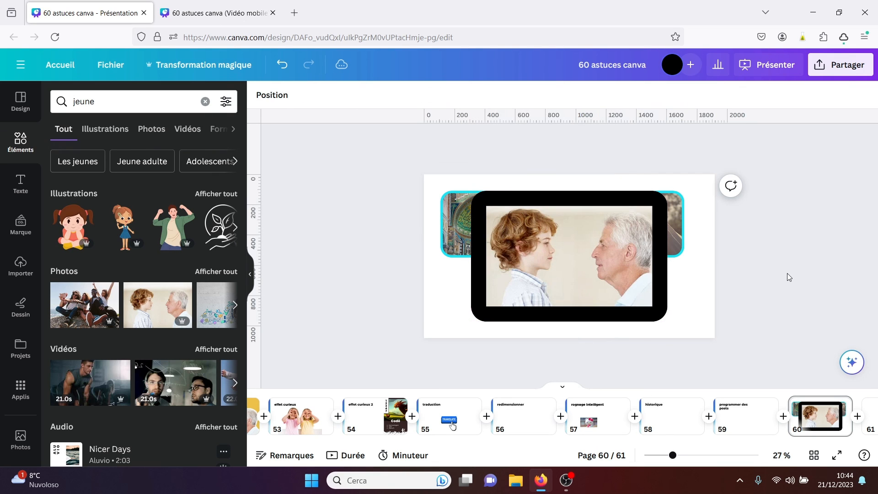
- Shrink the black-bordered photo toward its lower-left corner and copy its style onto the video on page 60
left_click(641, 259)
left_click_drag(667, 192, 595, 248)
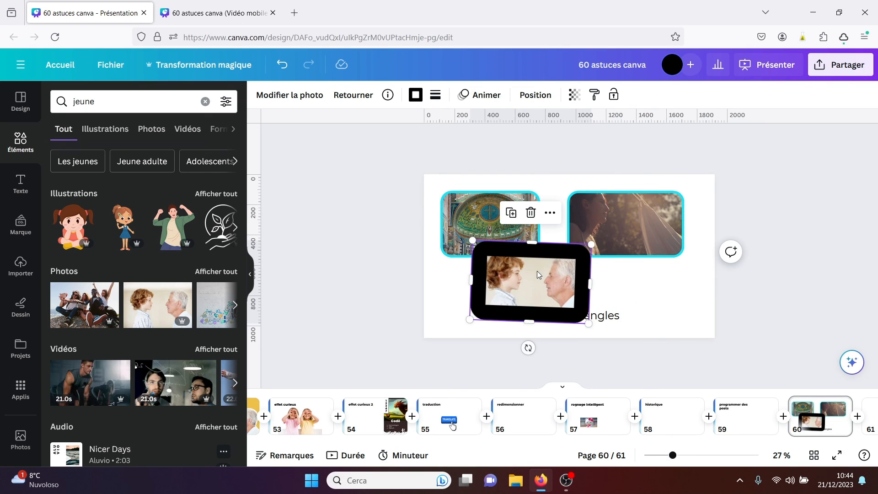
left_click(594, 95)
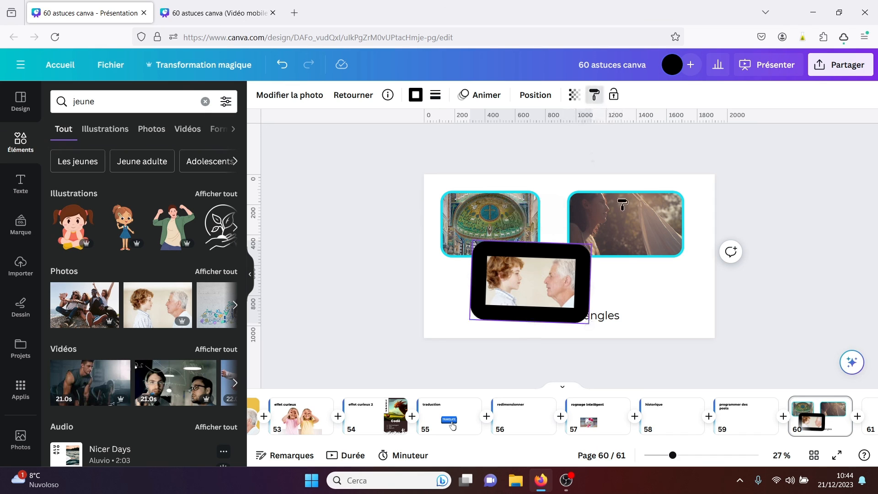
left_click(624, 211)
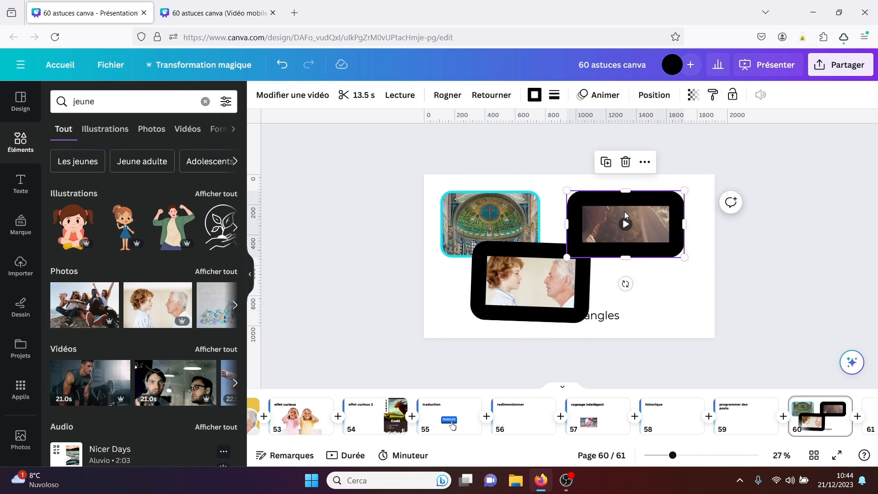
left_click(761, 263)
- Delete the black-bordered video and the black-bordered photo from page 60
mouse_move(644, 241)
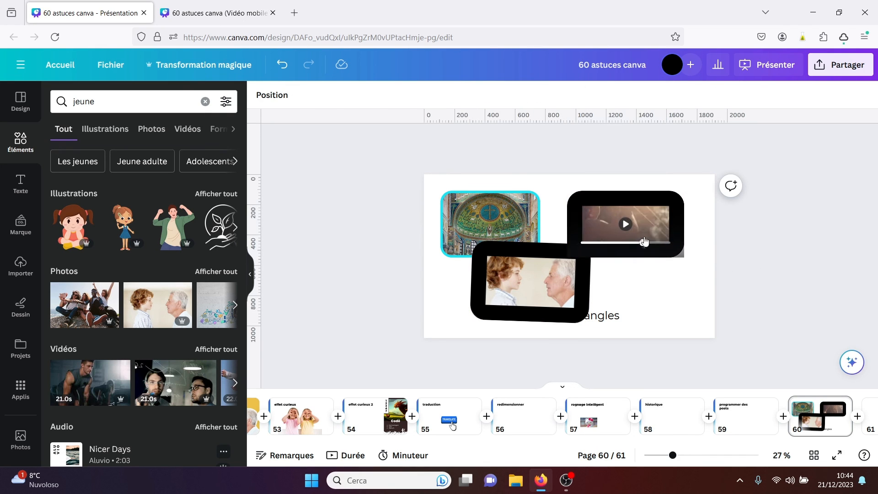
left_click(658, 219)
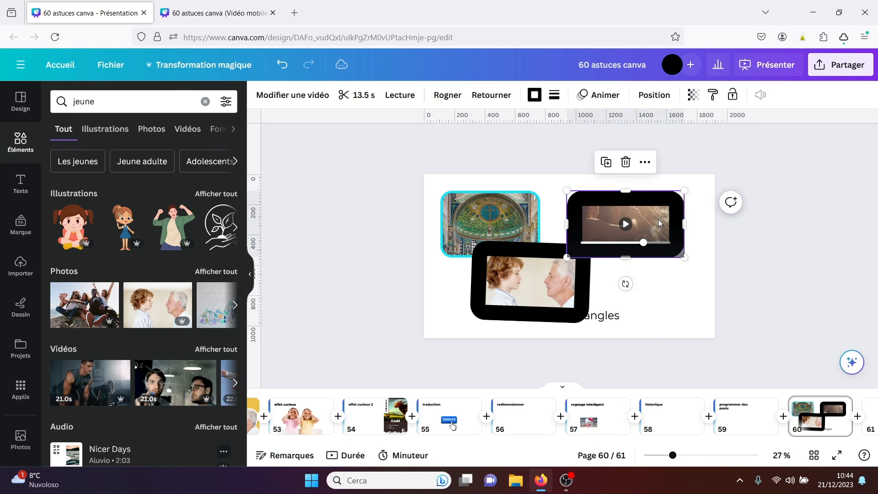
key("Delete")
left_click(560, 257)
key("Delete")
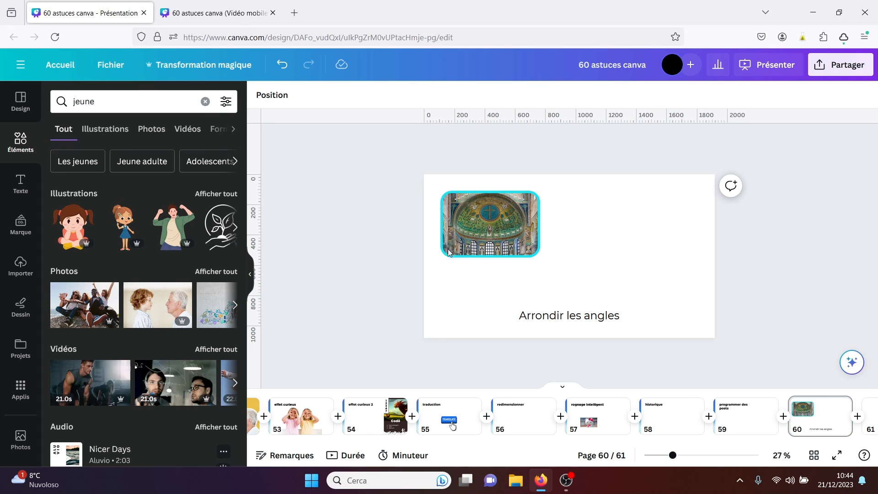
- Add the boy and elderly man photo to page 60 again and slightly round its corners without a border
left_click(158, 305)
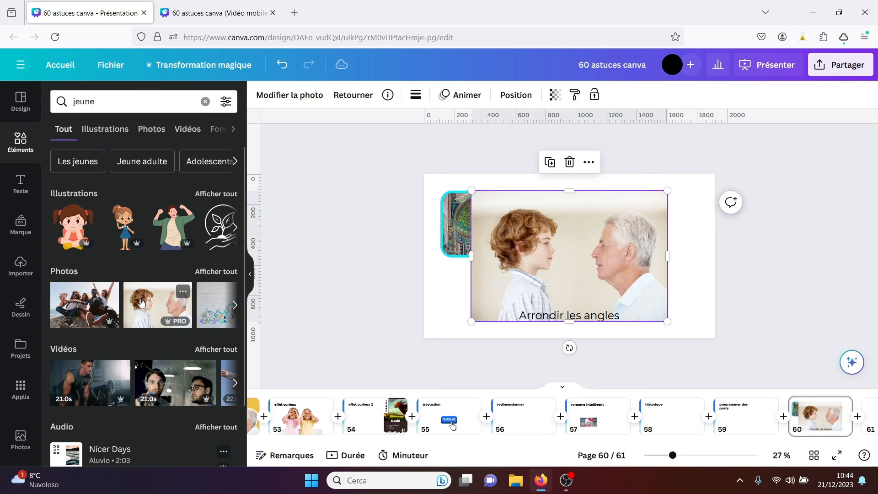
left_click(415, 95)
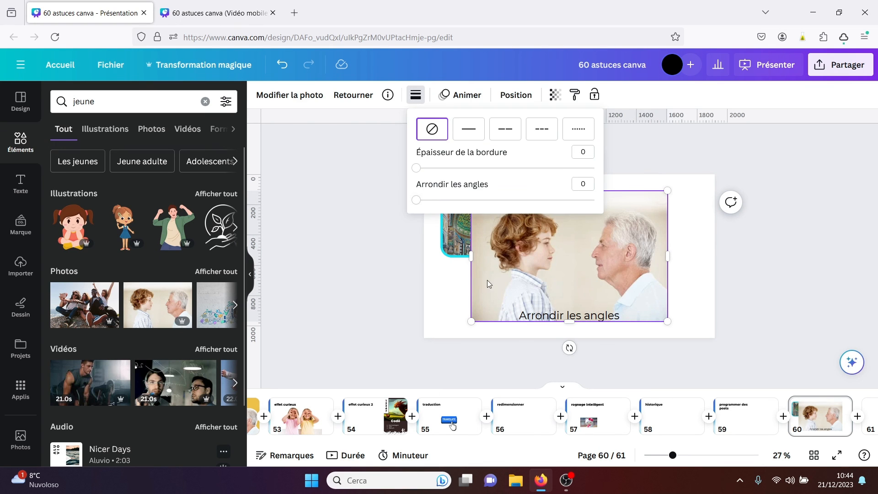
left_click_drag(416, 200, 467, 199)
left_click(757, 260)
left_click(756, 260)
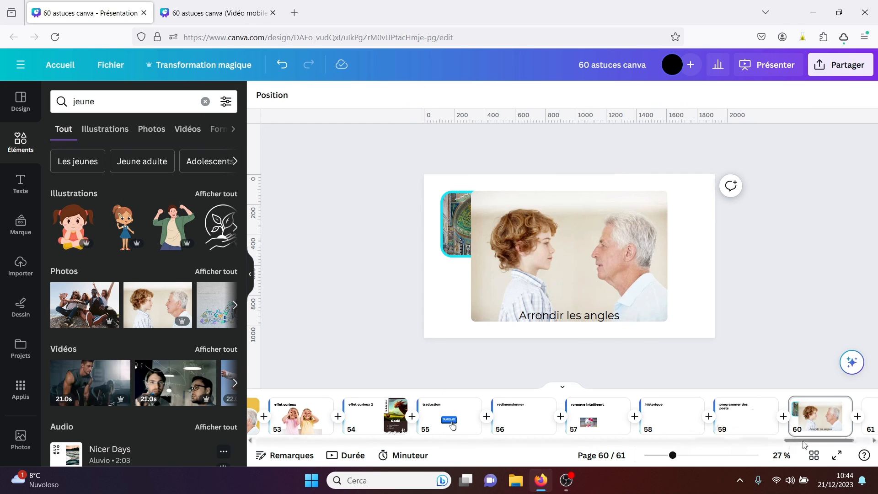
- Open page 61, add the stock photo of four friends taking a selfie, and delete the "images" text
left_click_drag(803, 442, 868, 446)
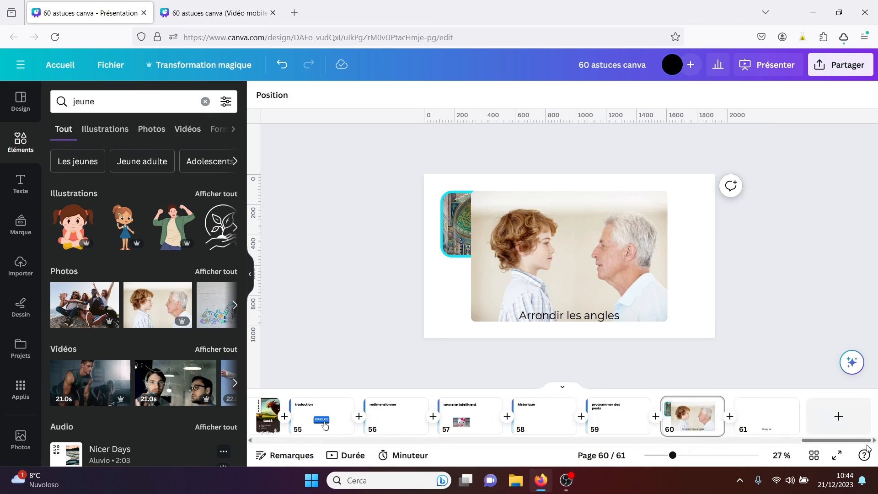
left_click(768, 427)
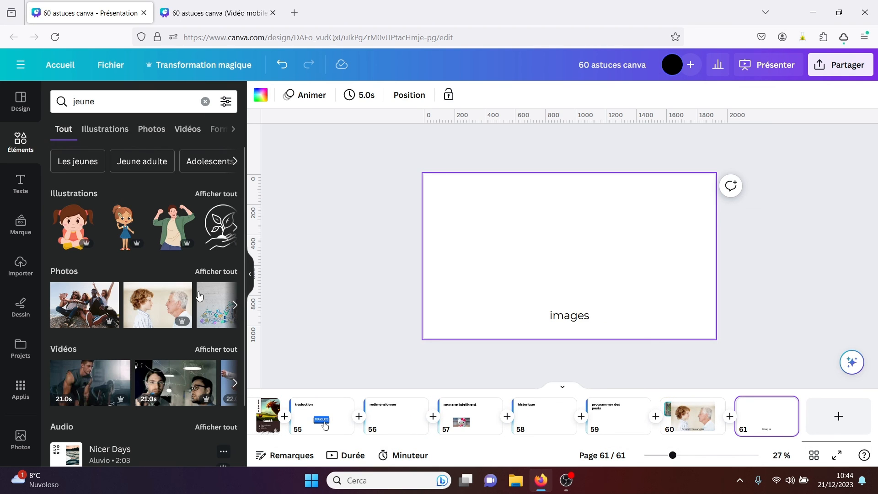
left_click(105, 297)
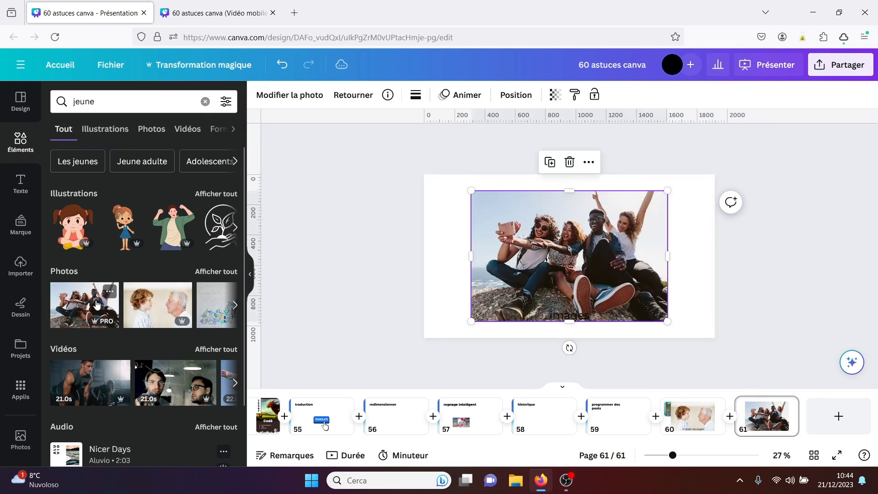
left_click(562, 313)
key("Delete")
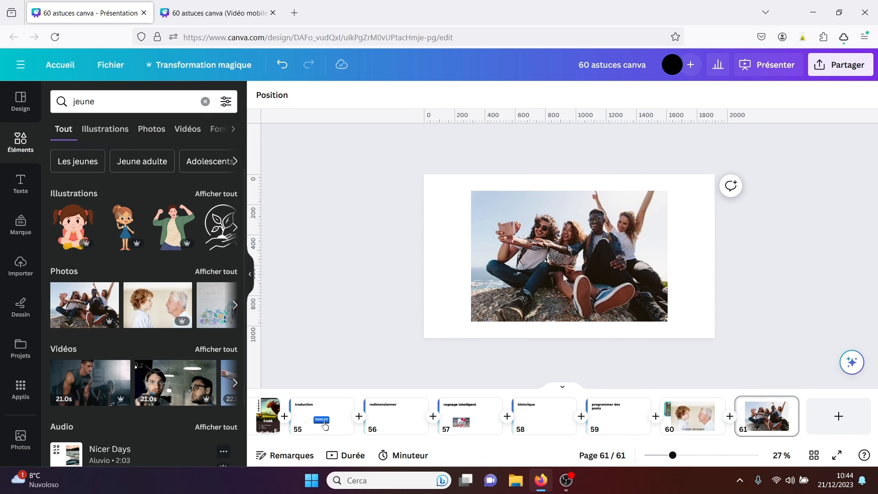
- Use Gomme magique with brush size 8 on the selfie photo to erase the small area between the man with glasses and the woman beside him
left_click(564, 277)
left_click(303, 97)
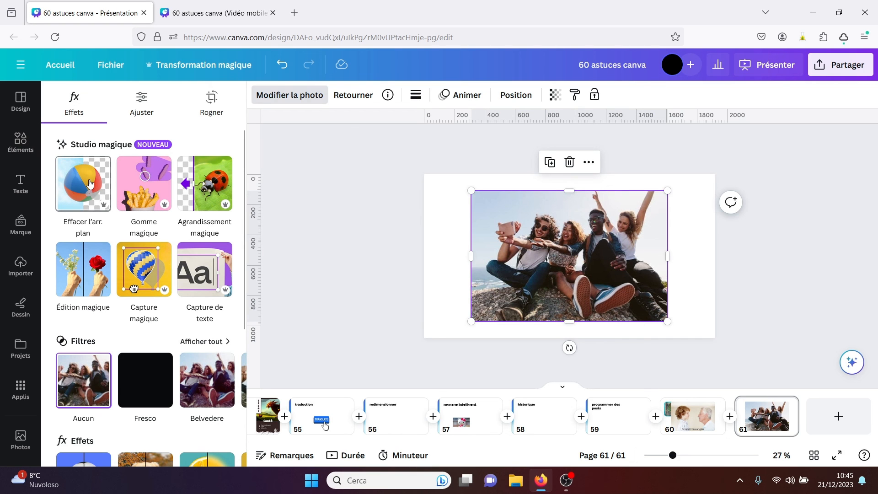
left_click(149, 191)
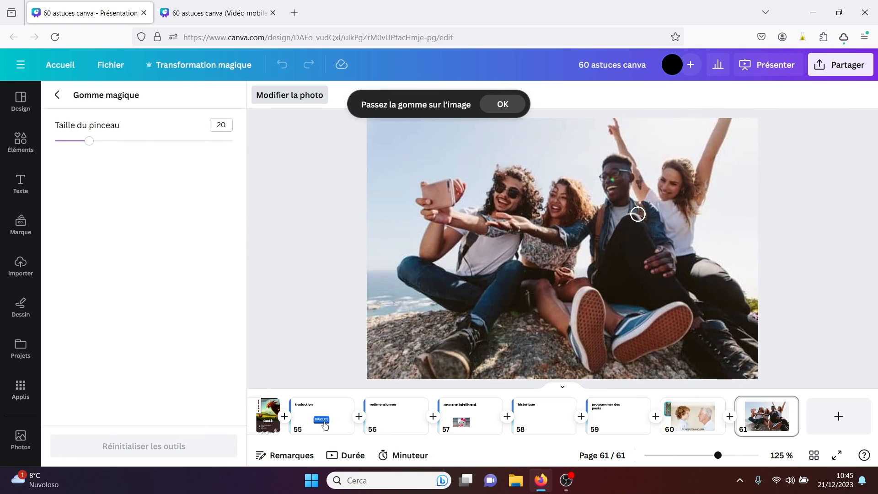
left_click_drag(90, 142, 64, 143)
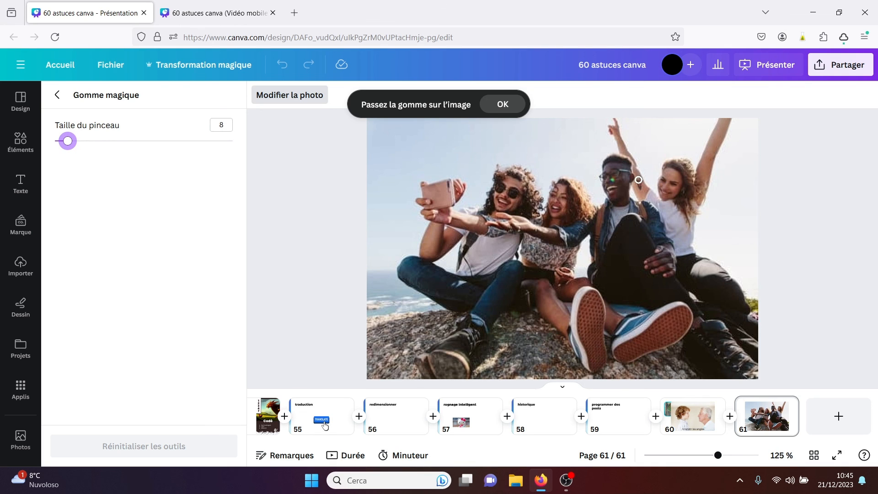
left_click_drag(641, 186, 640, 180)
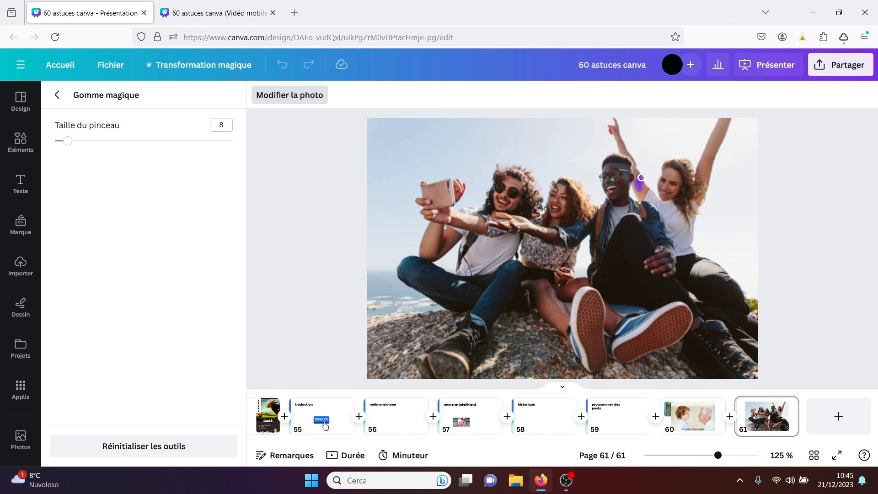
left_click_drag(638, 184, 639, 188)
left_click(60, 98)
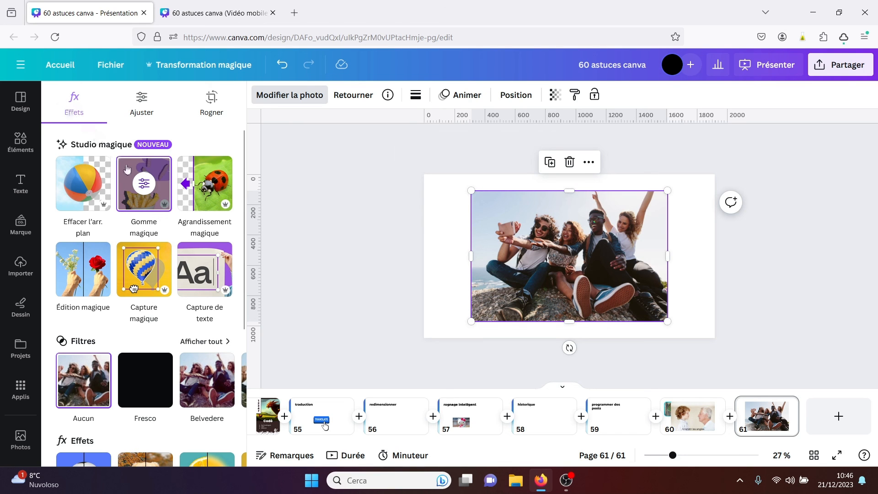
- Open the Gomme magique reset confirmation for the selfie photo and cancel the reset
left_click(144, 184)
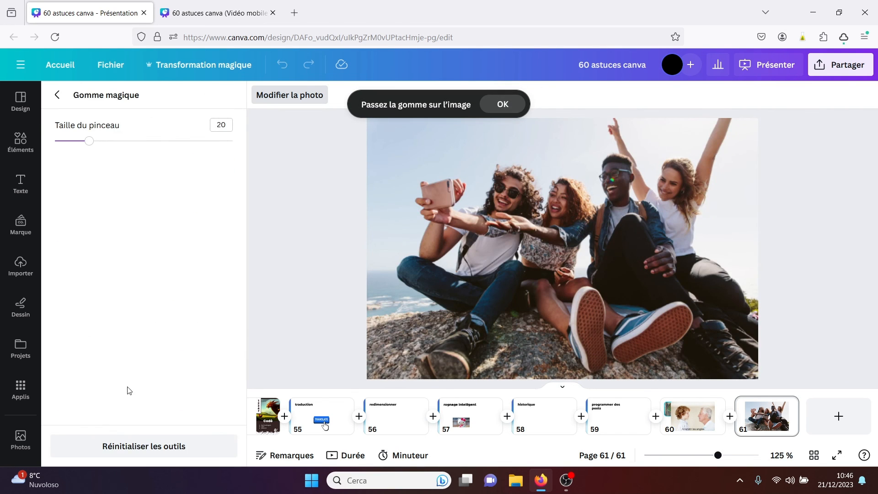
left_click(129, 447)
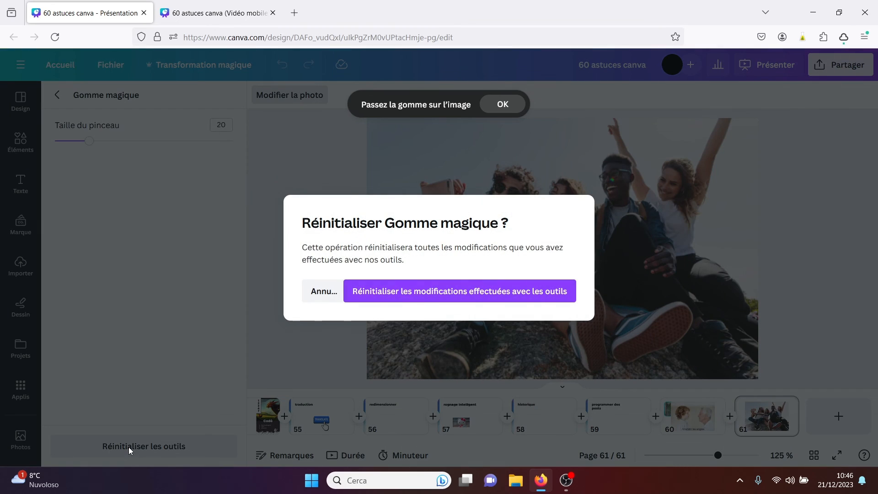
left_click(324, 291)
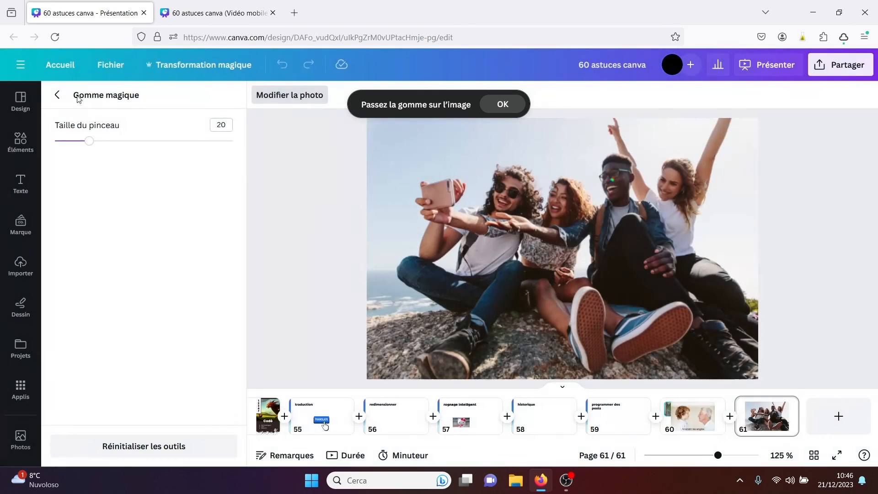
left_click(64, 96)
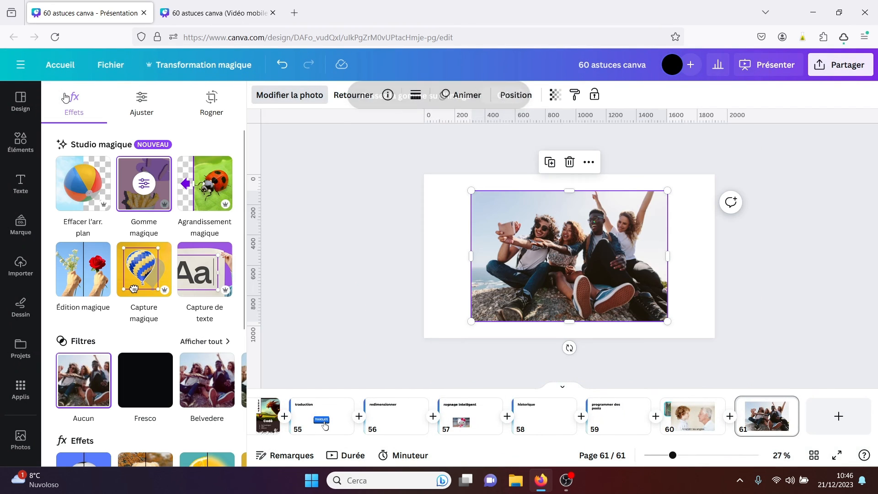
- Expand the selfie photo beyond the page edges with Agrandissement magique, using the Libre size and extending the frame on all sides
left_click(200, 191)
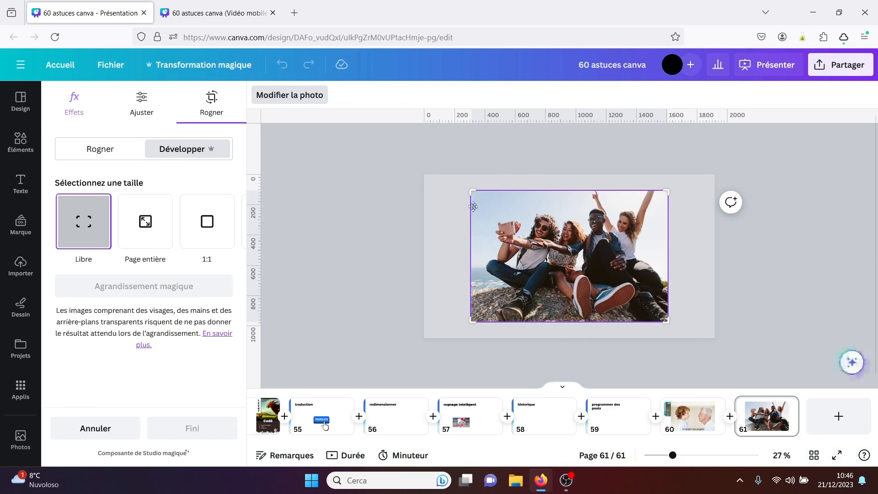
left_click_drag(469, 193, 422, 174)
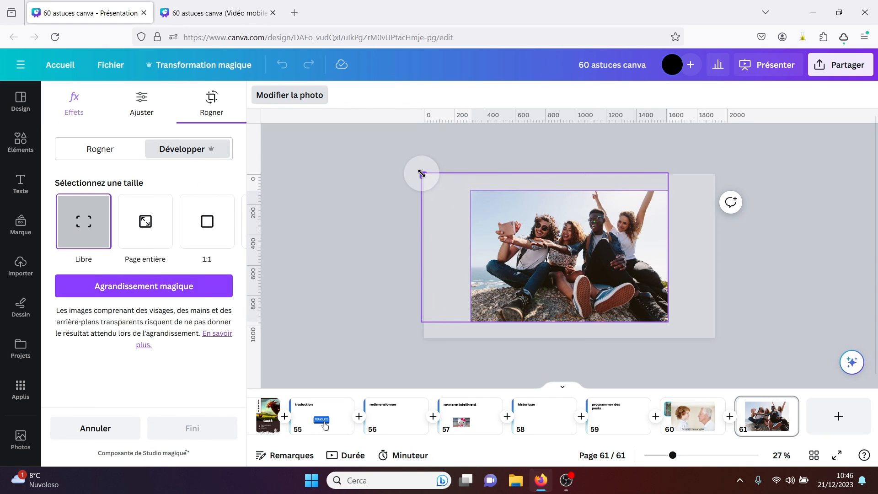
left_click_drag(666, 175, 726, 164)
left_click_drag(732, 316, 733, 341)
left_click(173, 293)
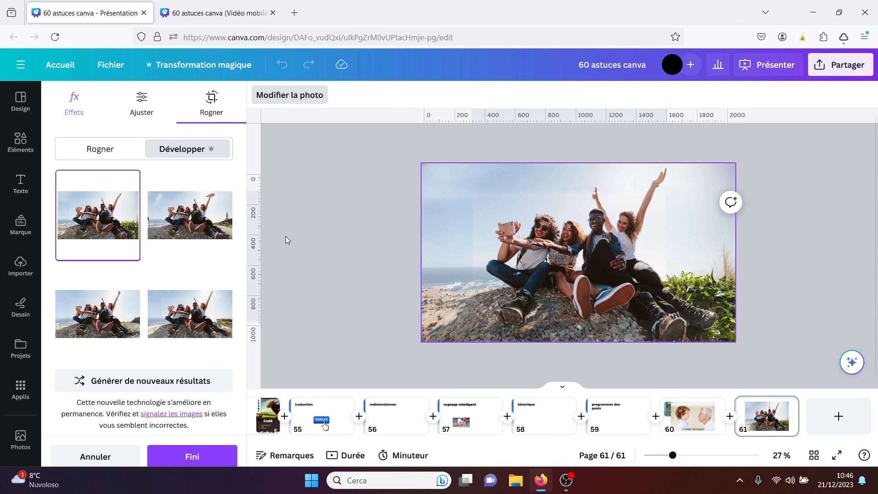
- Compare the generated expansions of the selfie photo and keep the third result
left_click(215, 220)
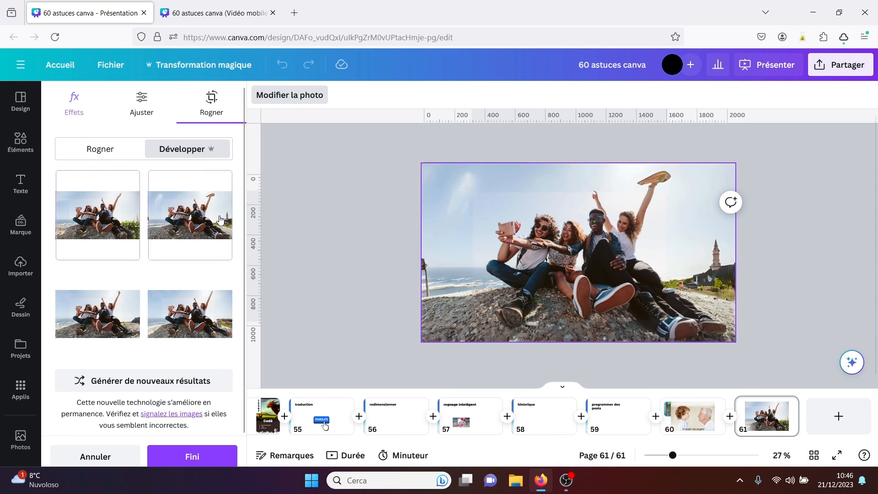
left_click(191, 324)
left_click(101, 320)
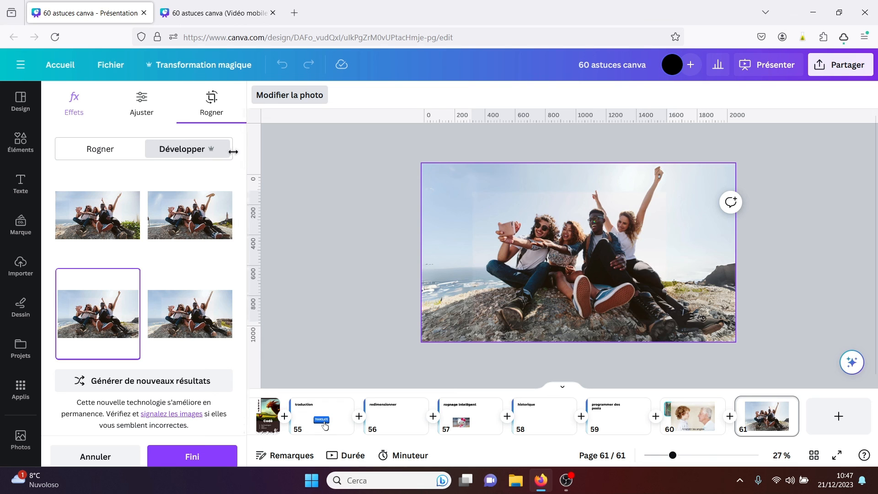
left_click(70, 108)
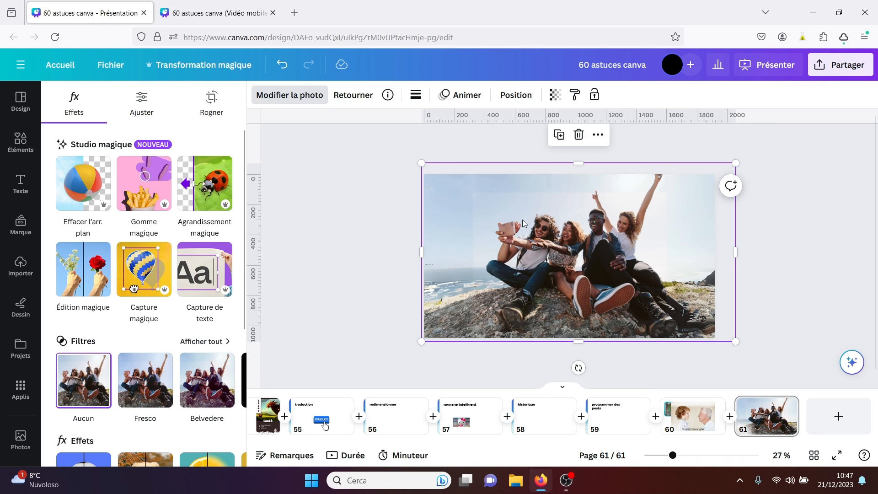
- Separate the four friends from the background with Capture magique, then enlarge the cut-out and reposition it over the page
left_click(145, 270)
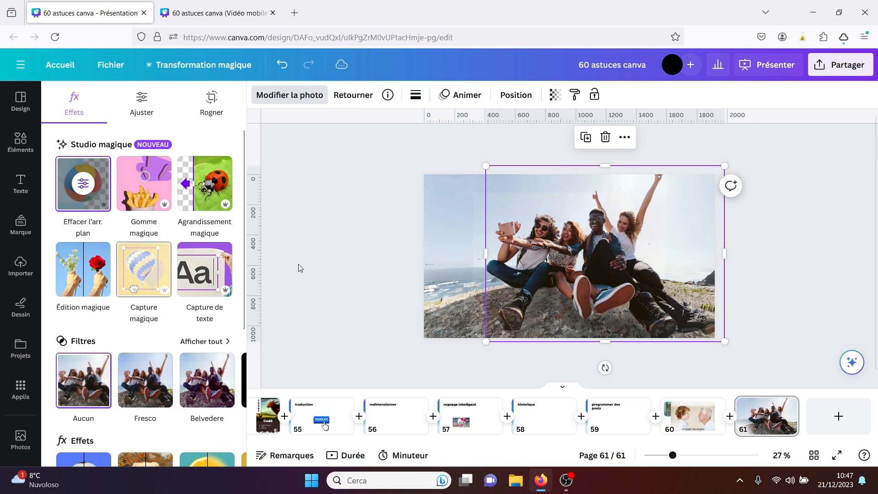
left_click_drag(485, 168, 437, 118)
left_click_drag(564, 232, 590, 248)
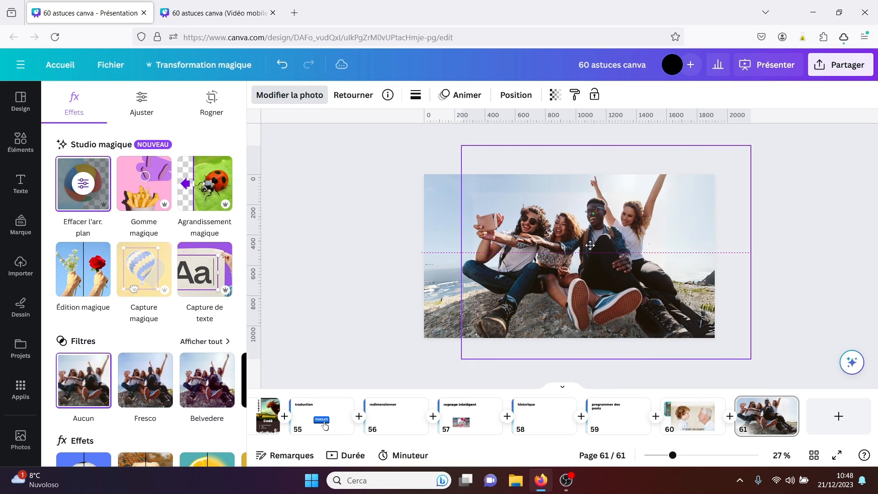
- Select the background photo behind the friends and browse its complete filter collection
left_click(782, 265)
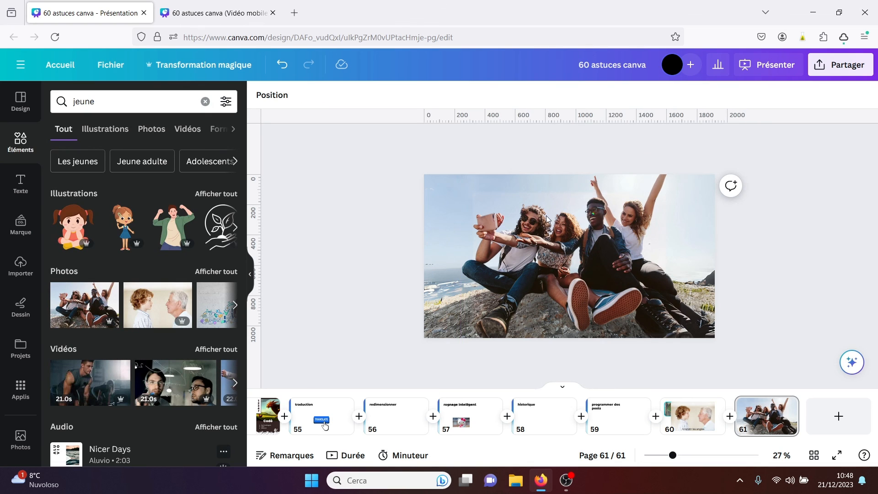
left_click(437, 186)
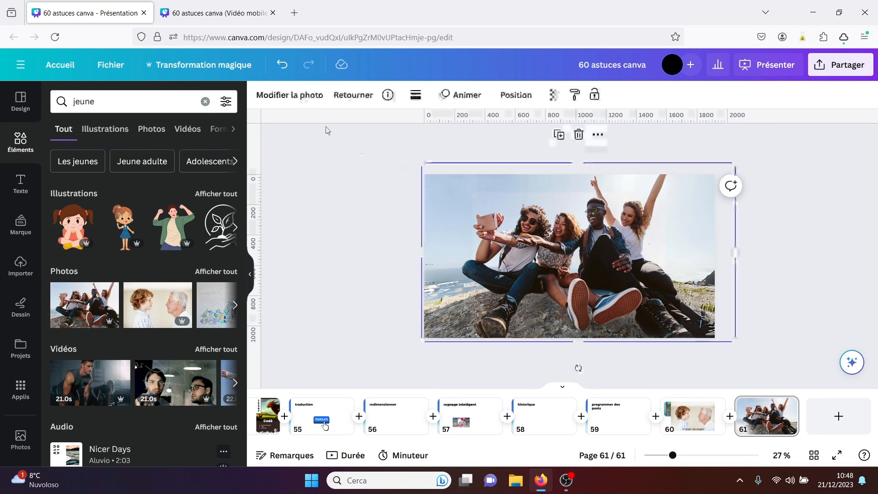
left_click(293, 97)
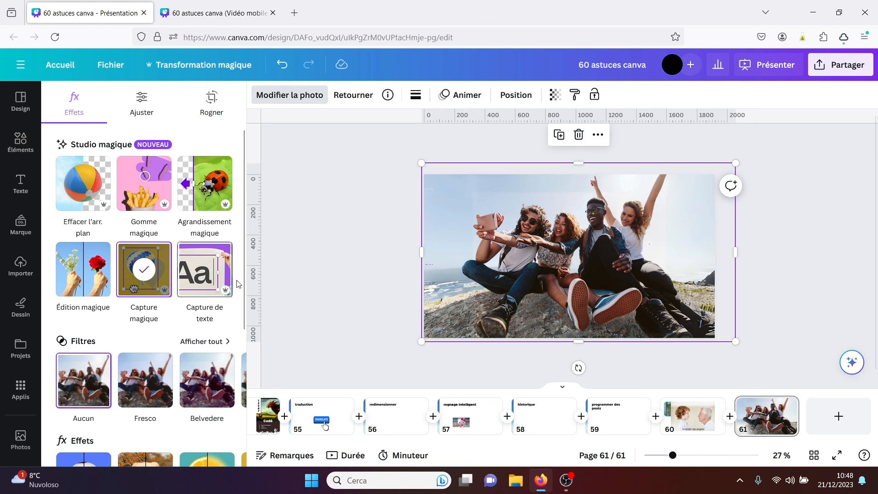
scroll(231, 302, "down", 2)
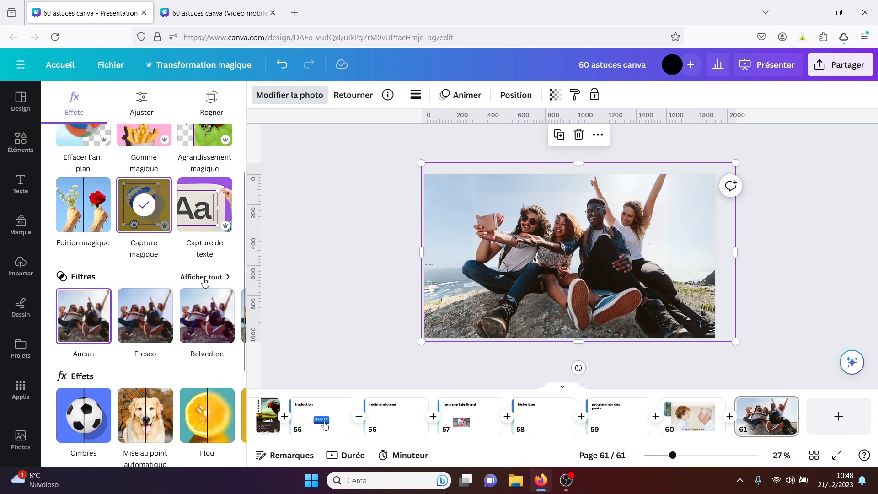
left_click(203, 278)
left_click_drag(244, 233, 242, 482)
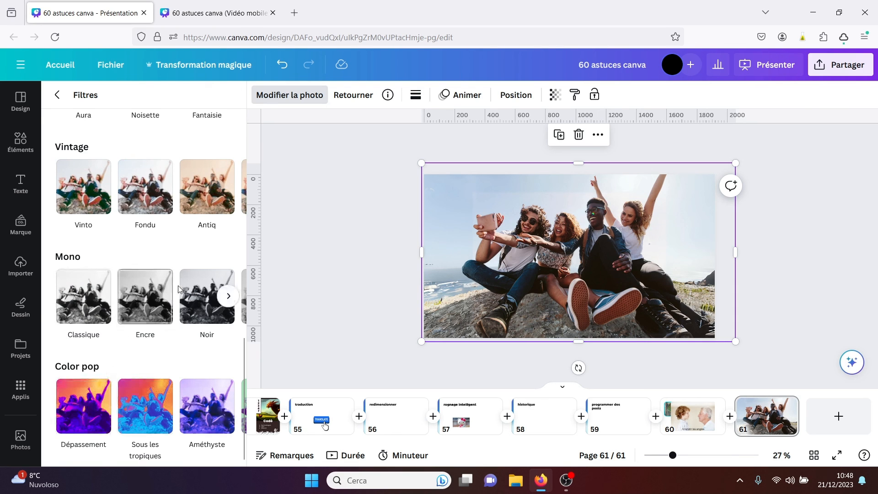
left_click(58, 96)
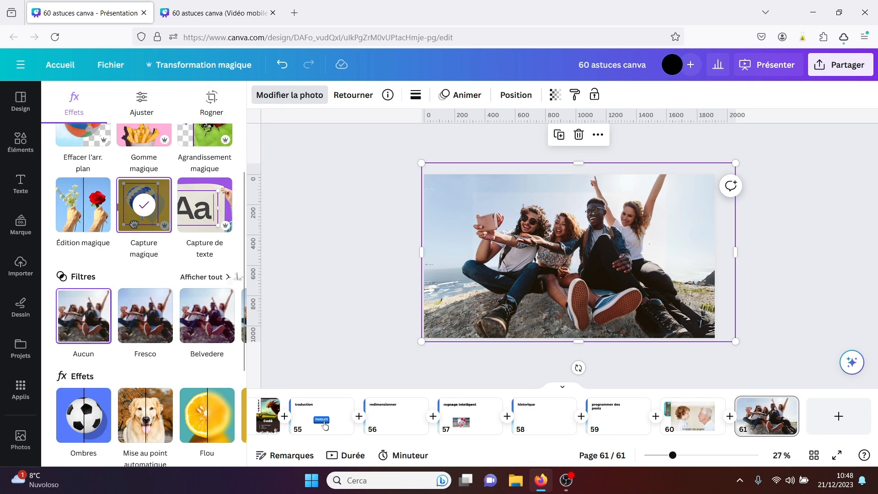
- Apply Mise au point automatique to the background photo with the blur intensity at 0
scroll(236, 320, "down", 3)
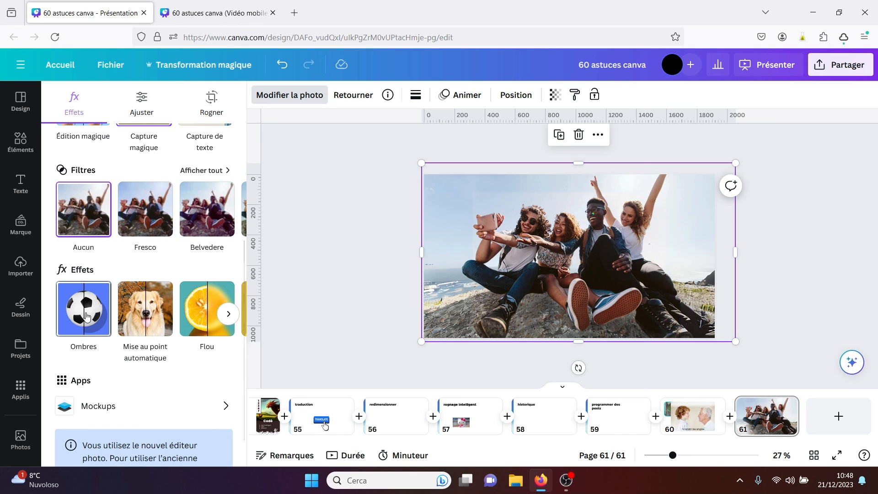
left_click(144, 315)
mouse_move(55, 141)
left_mouse_down()
mouse_move(152, 139)
mouse_move(31, 140)
mouse_move(123, 142)
mouse_move(38, 145)
left_mouse_up()
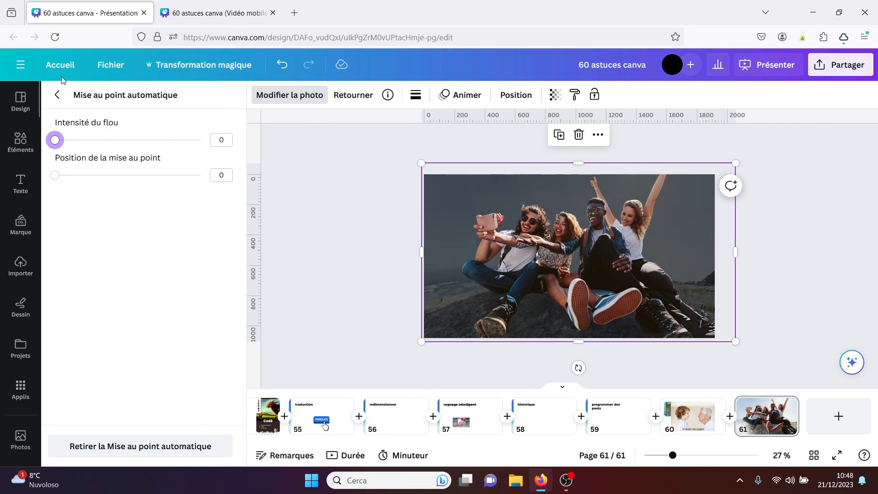
left_click(57, 97)
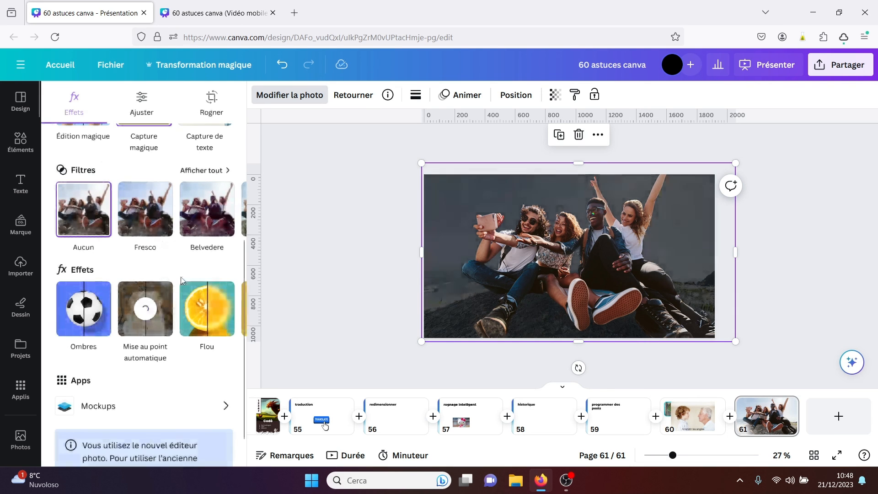
- Blur a small spot on the rock in the background photo using the Flou brush at size 25 and intensity 25
left_click(206, 308)
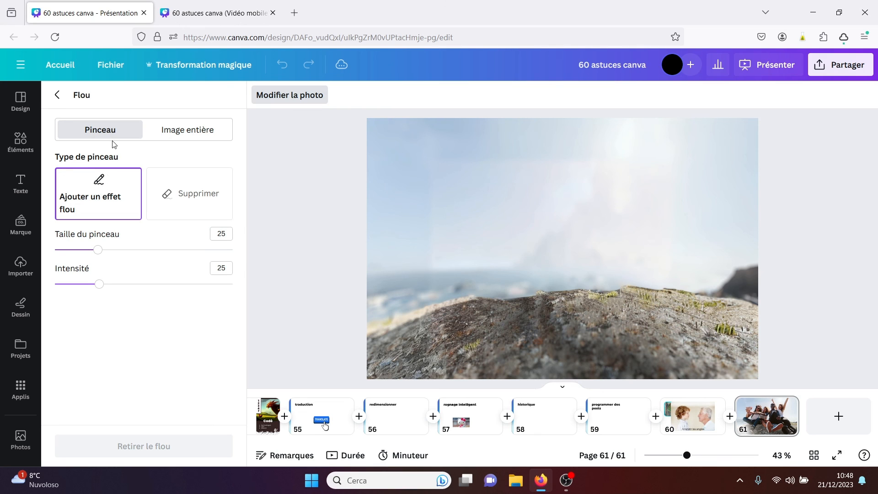
mouse_move(435, 325)
left_mouse_down()
mouse_move(422, 329)
mouse_move(427, 341)
mouse_move(434, 336)
mouse_move(418, 339)
left_mouse_up()
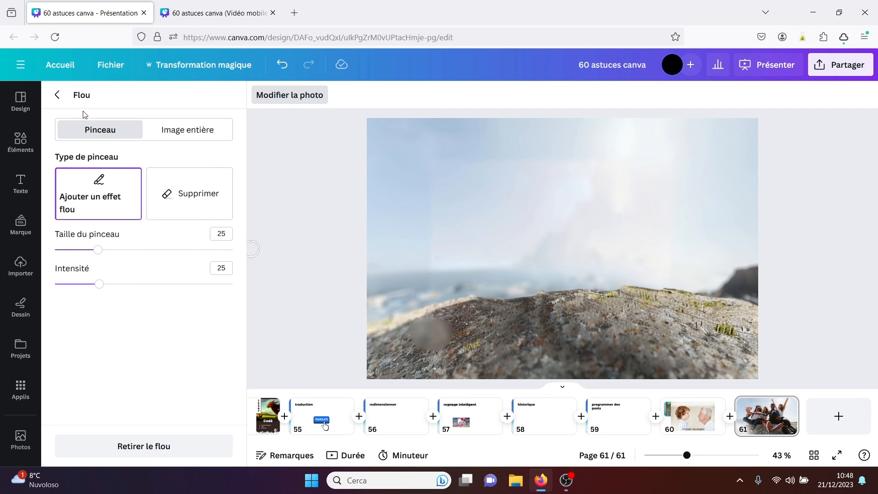
left_click(57, 95)
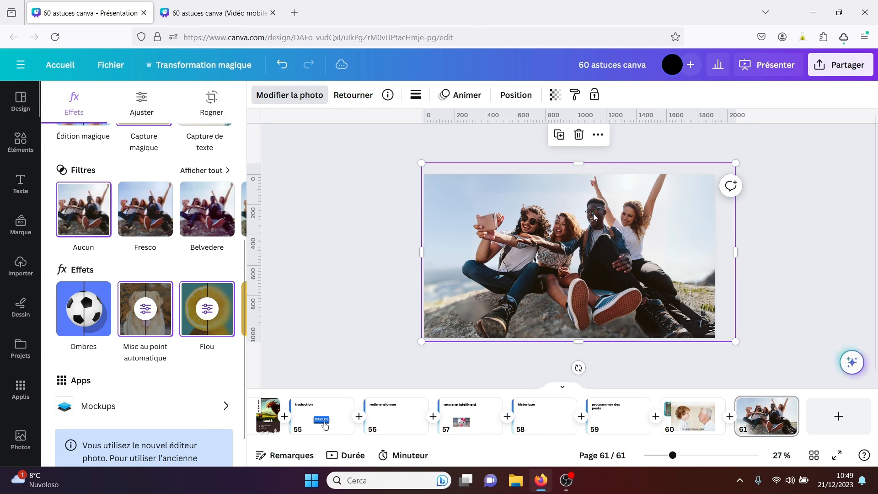
- Blur the face of the man in sunglasses and denim jacket on the friends cut-out with the Flou brush at size 25, intensity 25
left_click(599, 248)
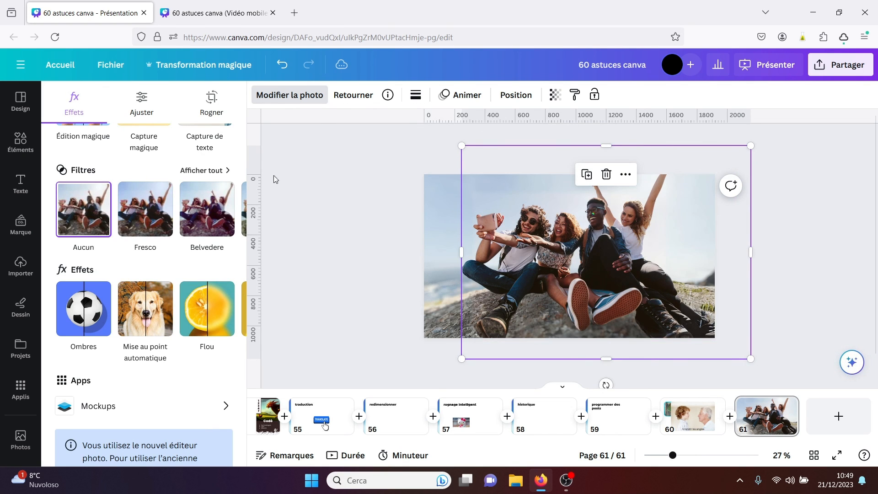
left_click(209, 312)
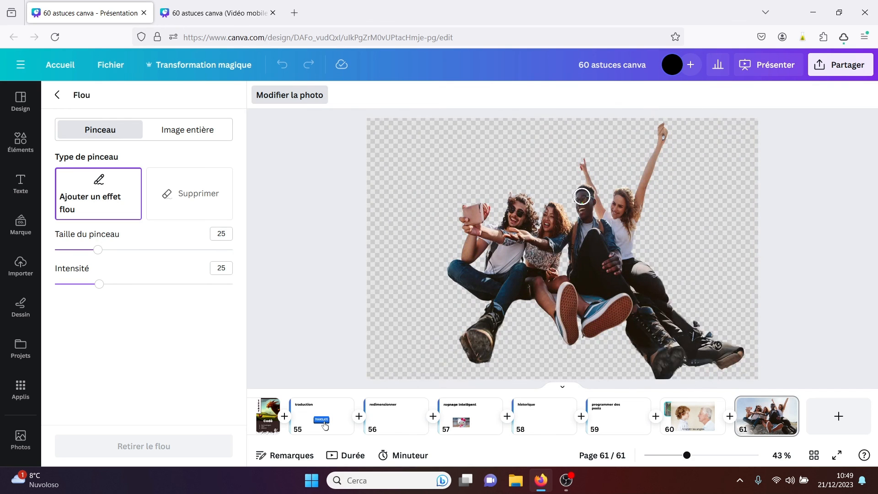
mouse_move(582, 196)
left_mouse_down()
mouse_move(585, 210)
mouse_move(583, 201)
left_mouse_up()
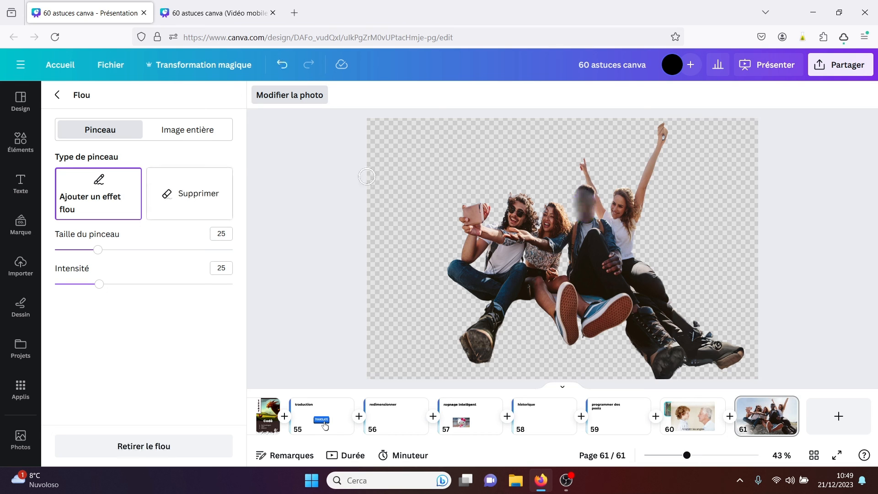
- Blur the entire friends cut-out at intensity 79 and open its adjustment settings
left_click(178, 133)
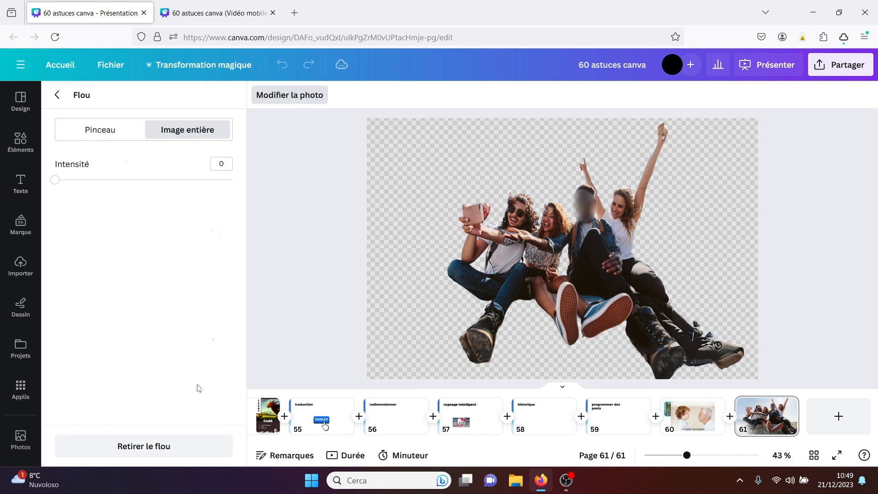
left_click_drag(58, 181, 200, 179)
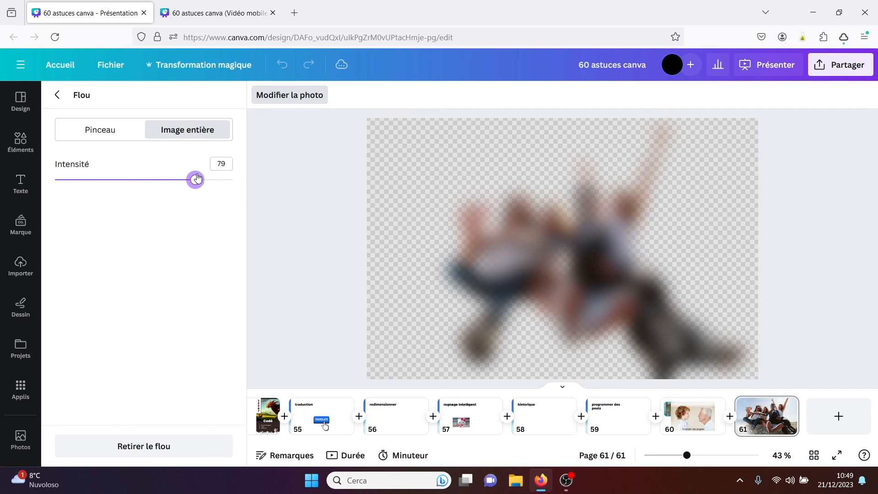
left_click(58, 95)
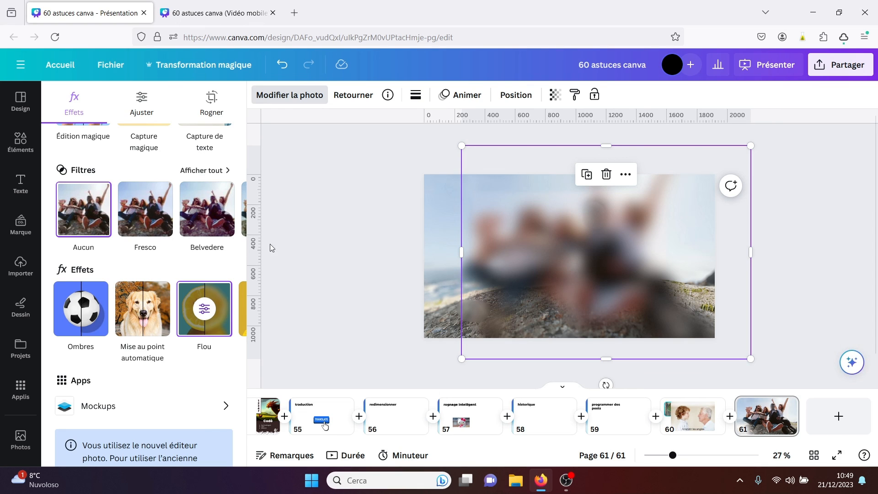
left_click(142, 104)
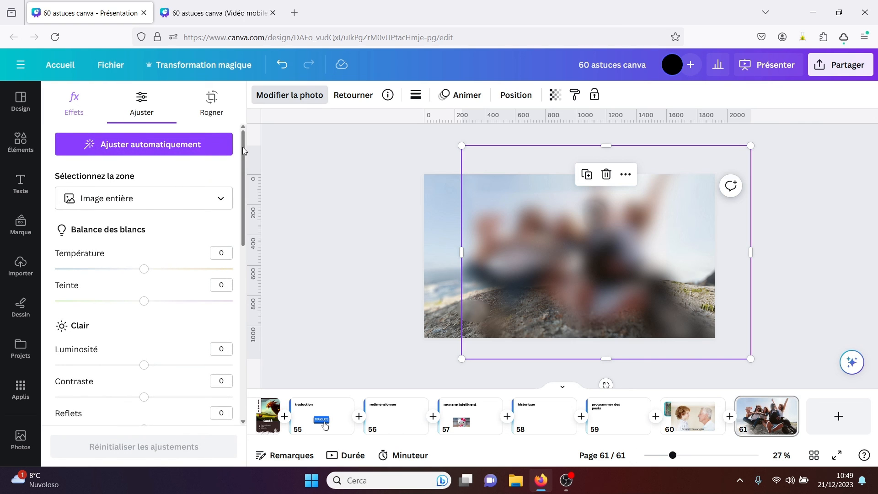
left_click_drag(242, 147, 243, 168)
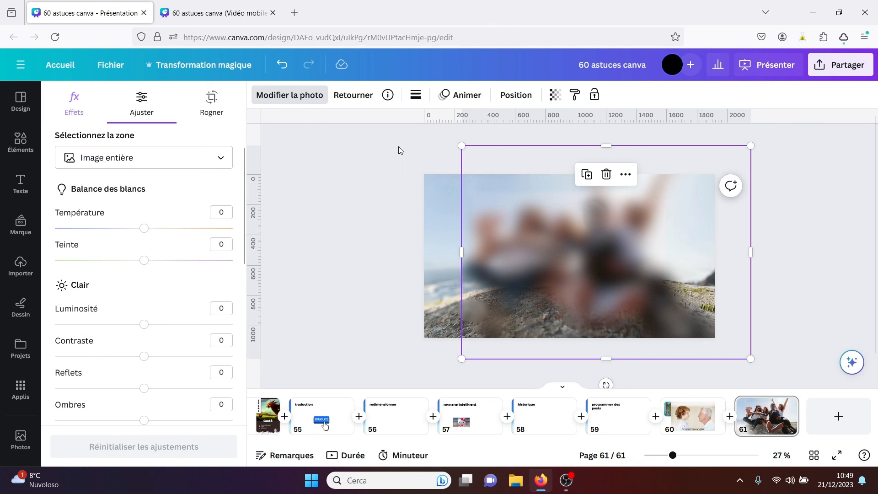
- Delete the blurred friends cut-out and the background photo from page 61
left_click(399, 147)
left_click_drag(398, 148, 756, 382)
key("Delete")
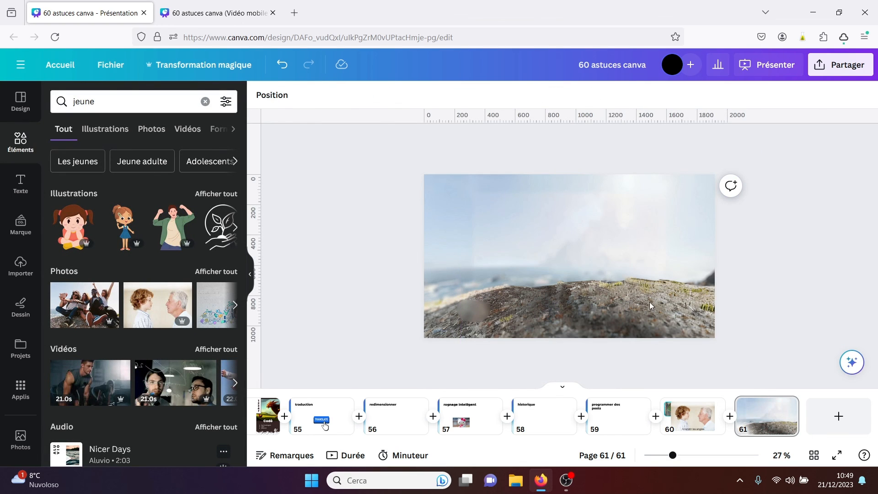
key("Delete")
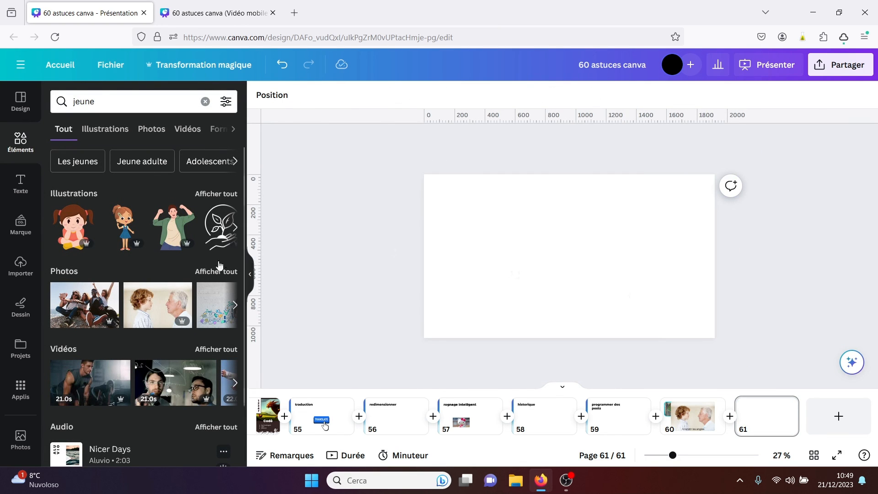
- Add the boy and elderly man photo to page 61 and set its adjustment zone to Arrière-plan
left_click(157, 308)
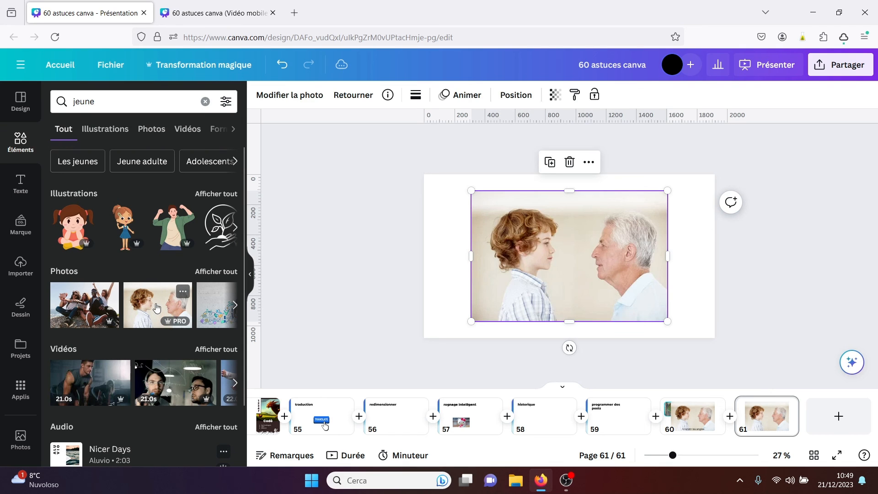
left_click(309, 102)
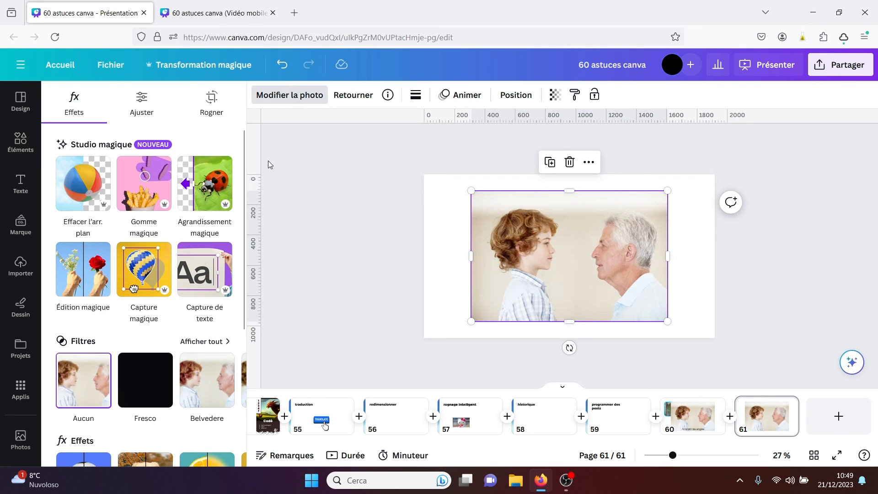
left_click(147, 107)
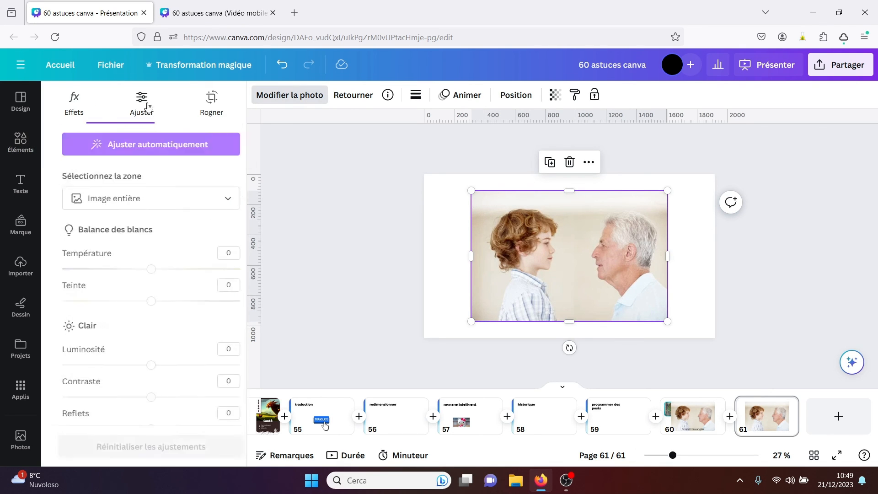
left_click(221, 200)
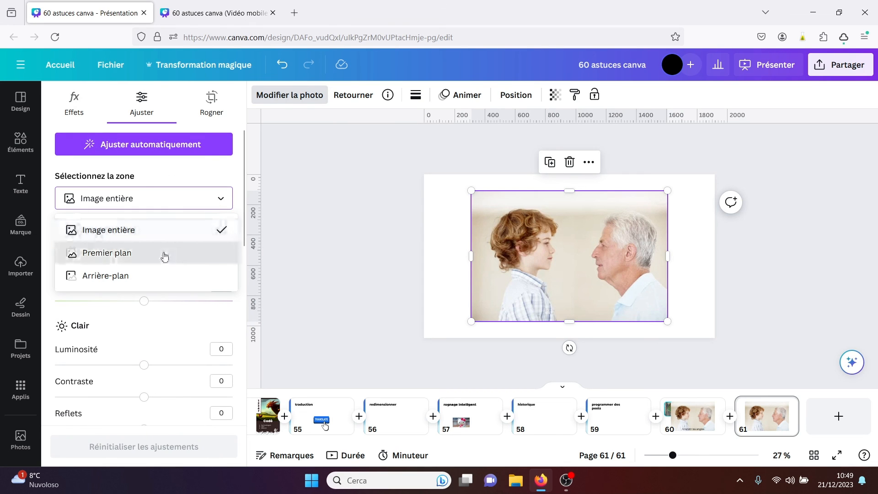
left_click(153, 280)
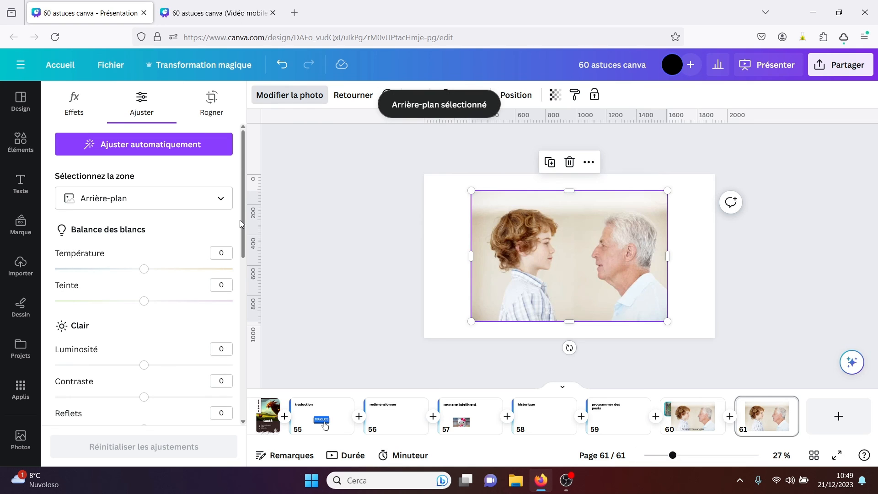
- Lower the background's Luminosité to -95 on the boy and elderly man photo and return it to 0
left_click(142, 364)
left_click(59, 366)
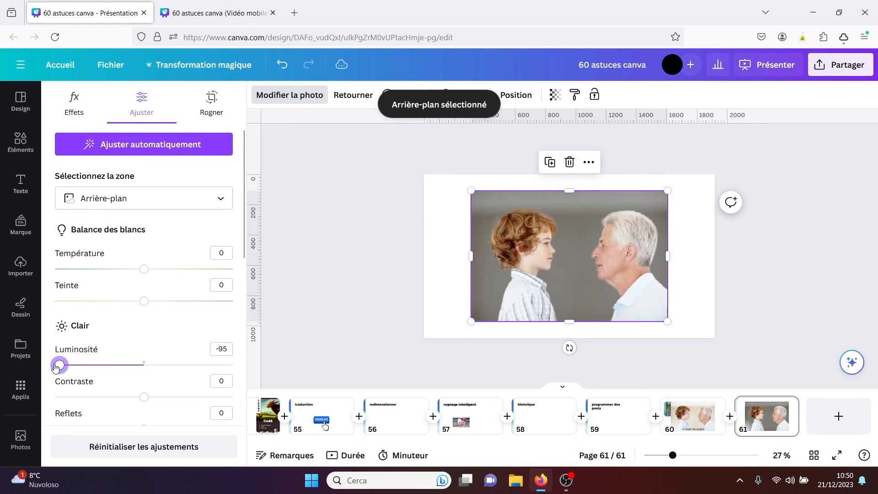
left_click_drag(56, 365, 144, 364)
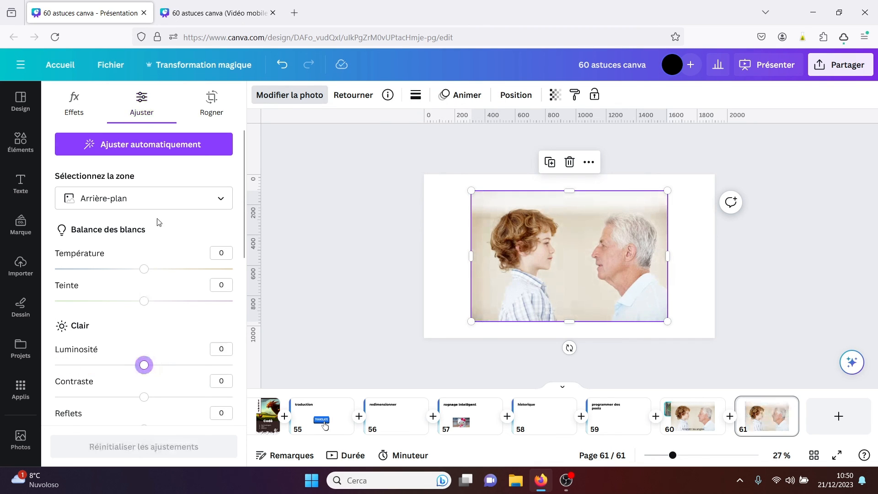
- Automatically adjust the boy and elderly man photo with Premier plan as the adjustment zone and open its cropping options
left_click(228, 200)
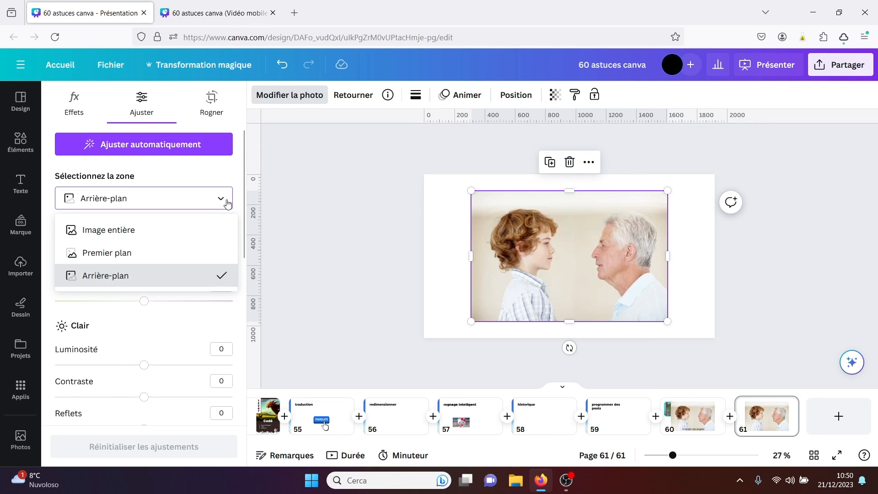
left_click(172, 254)
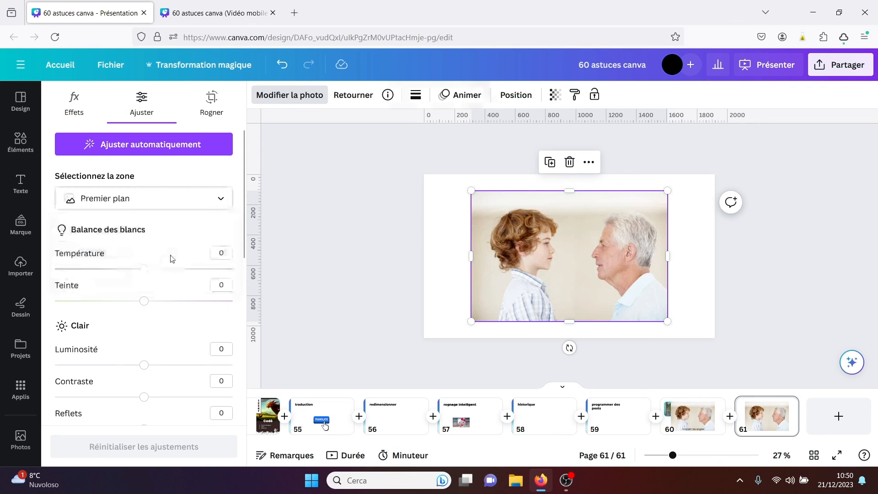
left_click(164, 146)
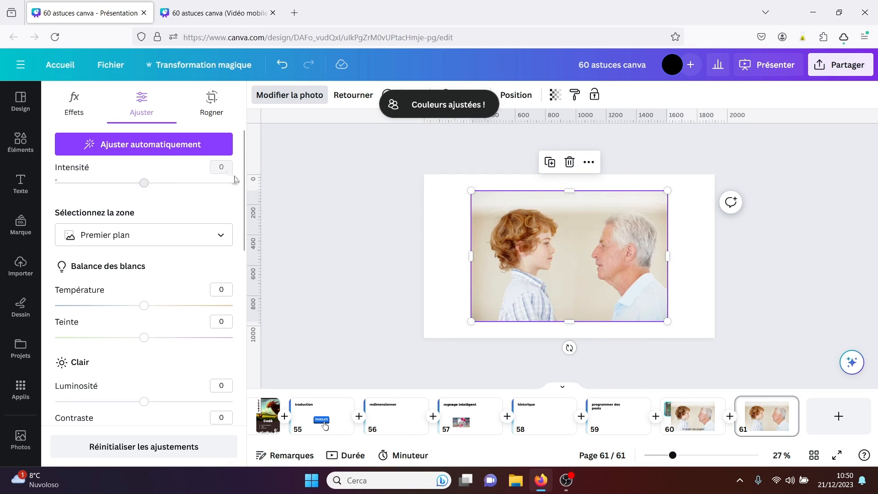
mouse_move(244, 177)
left_mouse_down()
mouse_move(250, 349)
mouse_move(244, 162)
left_mouse_up()
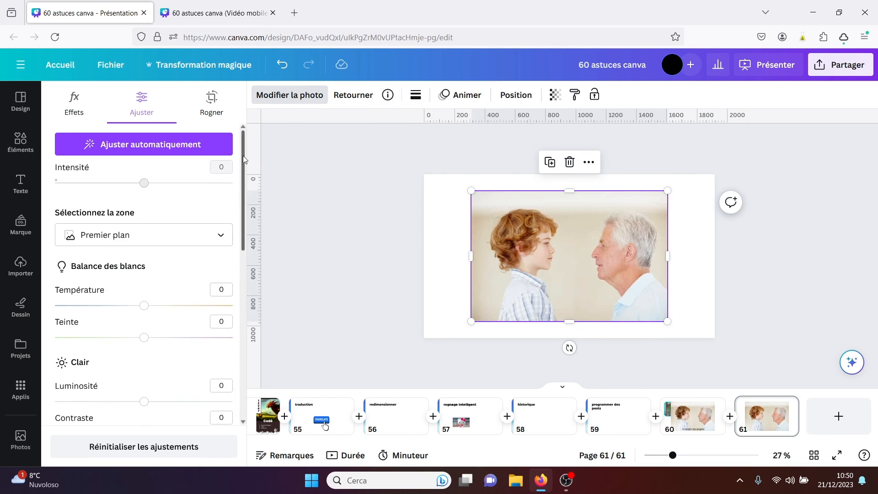
left_click(215, 108)
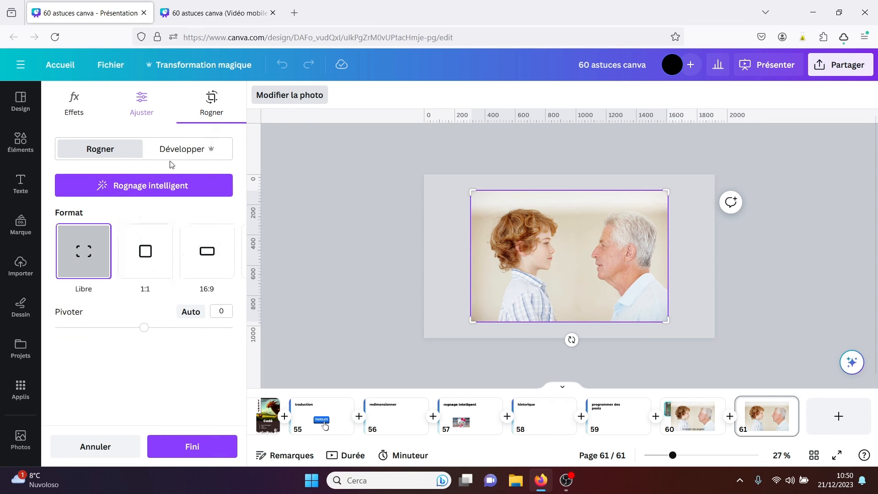